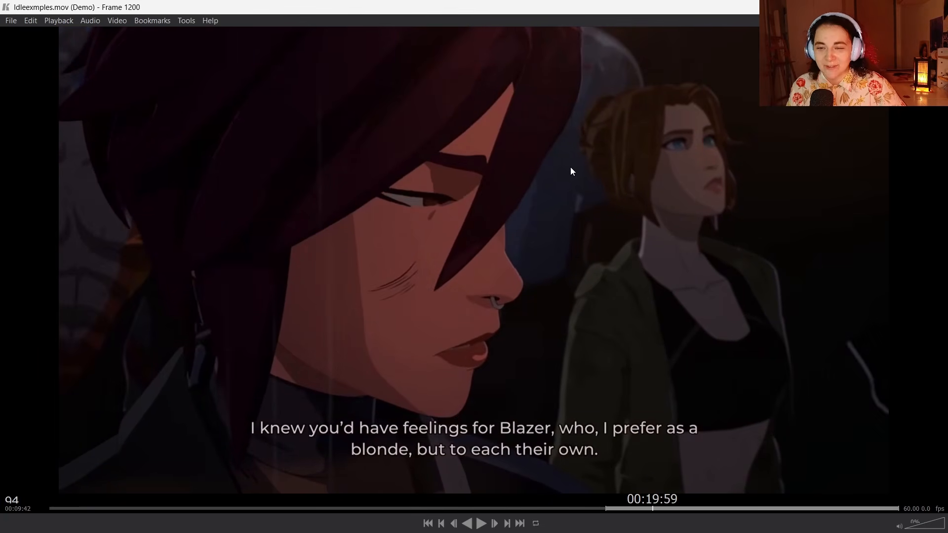
Step: Scrub through the idle reference clip between about frames 1127 and 1200 and play it back
left_click_drag(657, 498, 732, 494)
left_click_drag(639, 494, 617, 494)
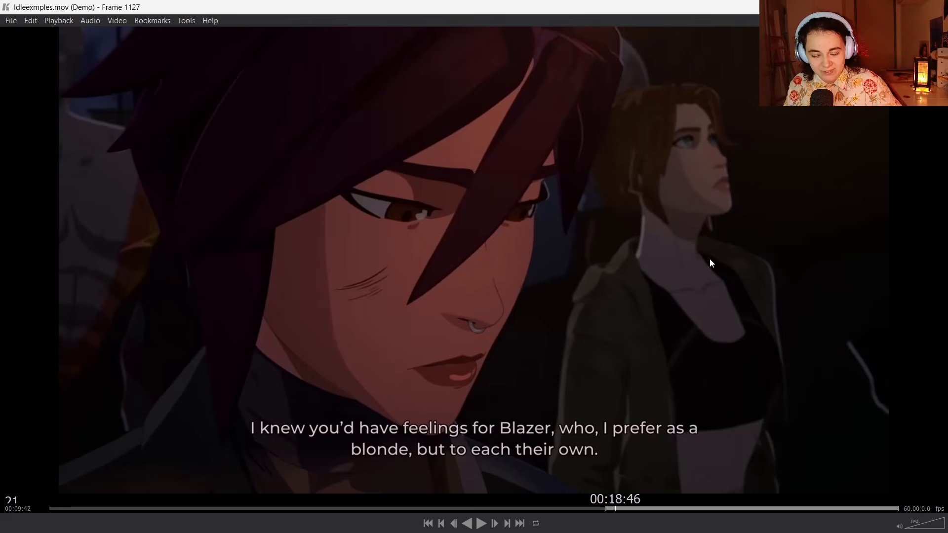
key("space")
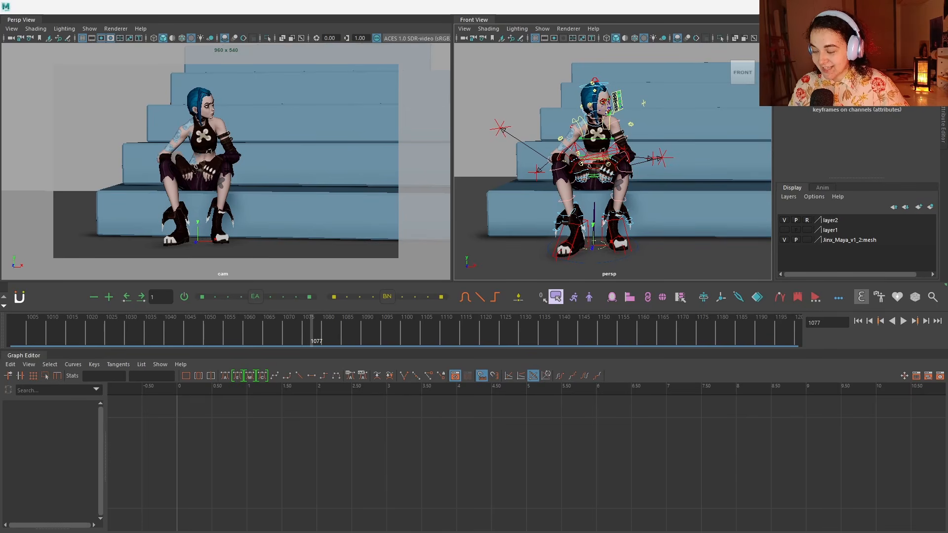
key("alt+Tab")
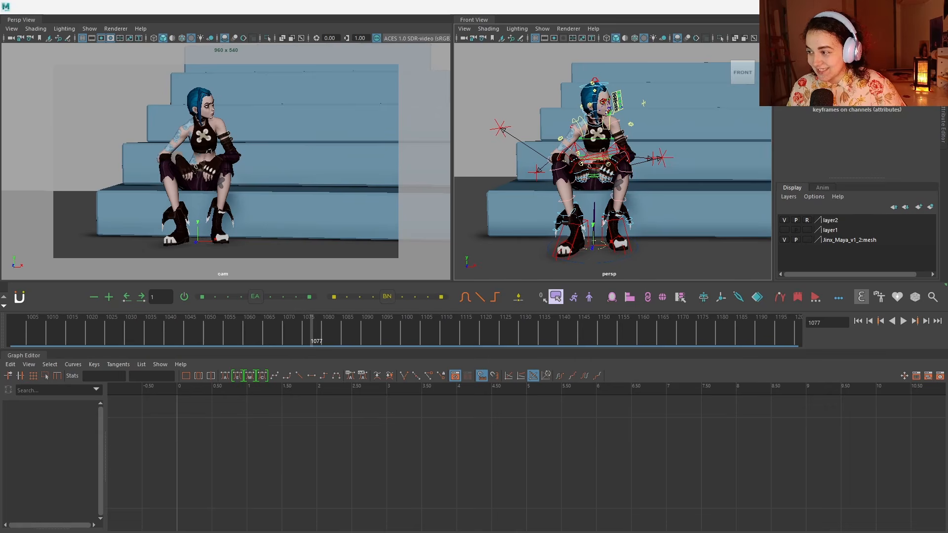
middle_click_drag(425, 444, 359, 450, "alt")
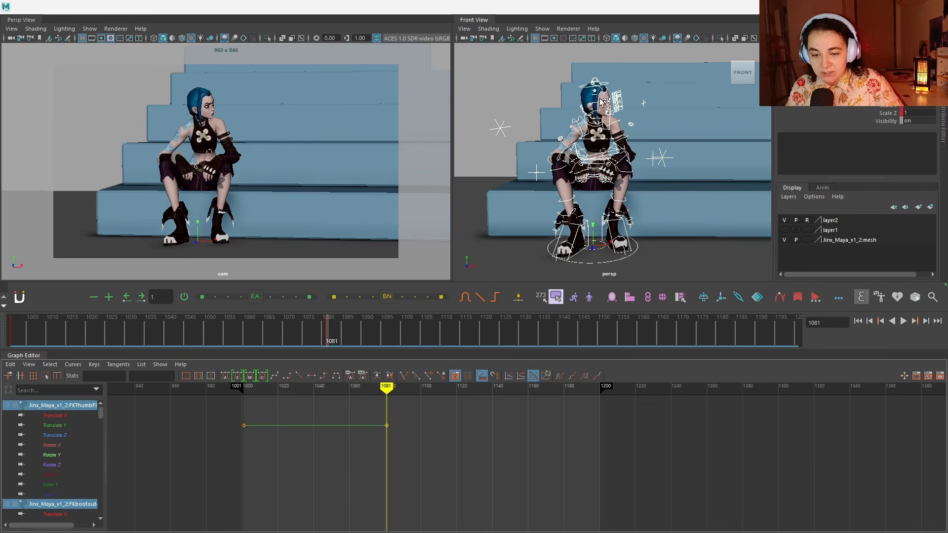
Step: Rotate the seated character's head control slightly at frame 1081, using a smaller manipulator
scroll(592, 172, "up", 5)
left_click(593, 217)
scroll(591, 201, "down", 2)
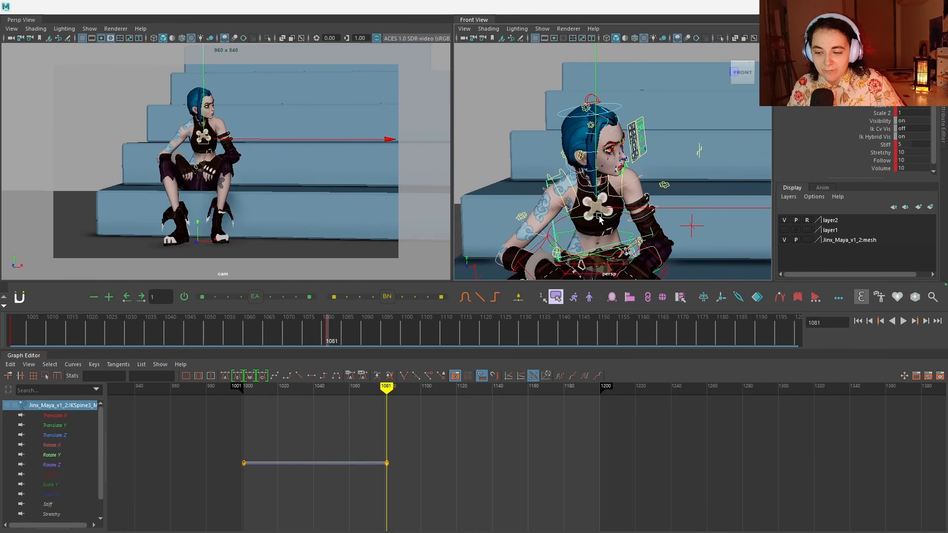
left_click(616, 108)
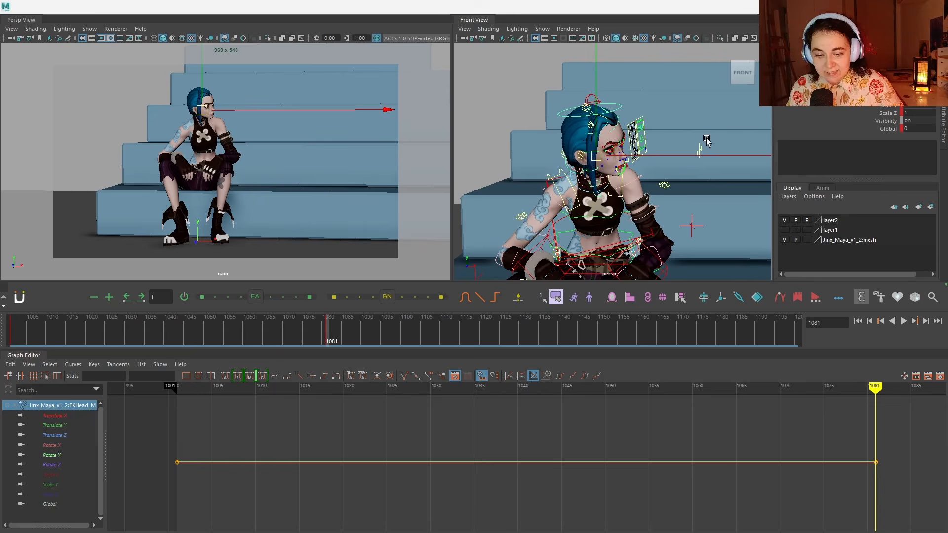
key("r")
key("e")
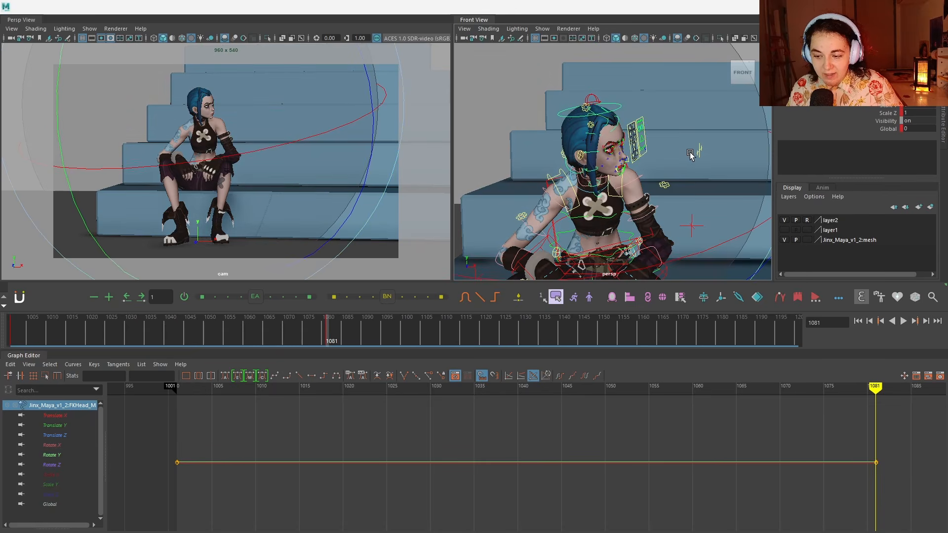
right_click_drag(739, 146, 744, 122, "alt")
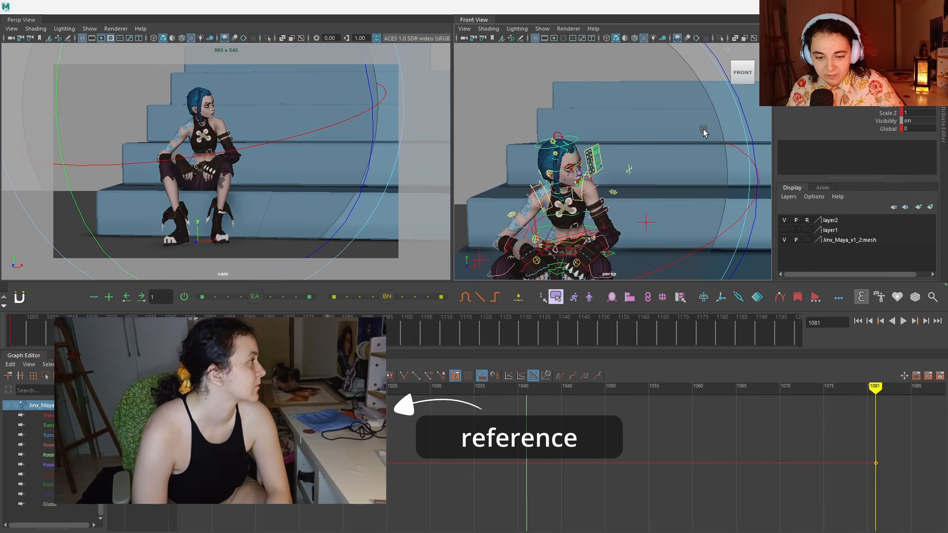
left_click_drag(744, 122, 632, 140, "alt")
key("minus")
key("minus")
key("minus")
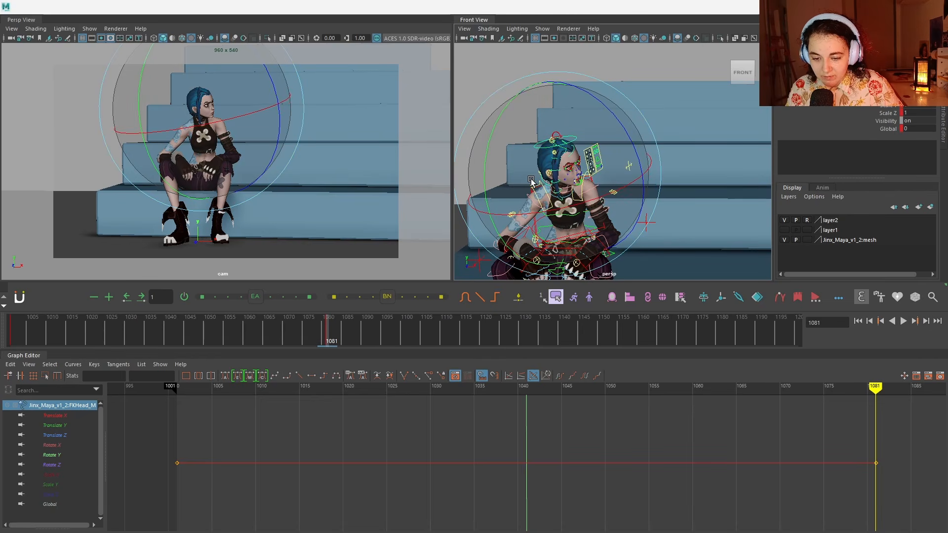
key("ctrl+z")
Step: Adjust the rotation of the character's neck control at frame 1081
scroll(554, 190, "up", 3)
scroll(554, 189, "up", 2)
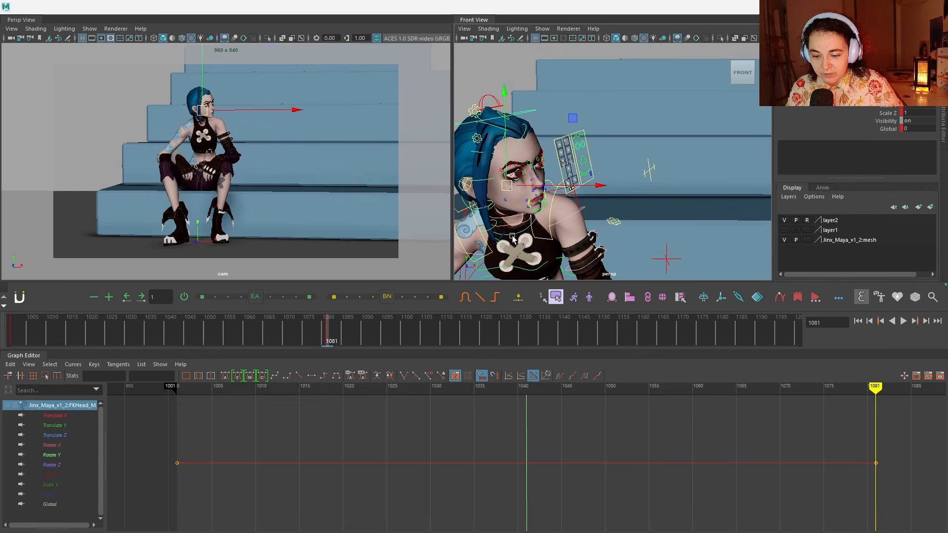
left_click(503, 211)
left_click_drag(503, 226, 603, 142, "alt")
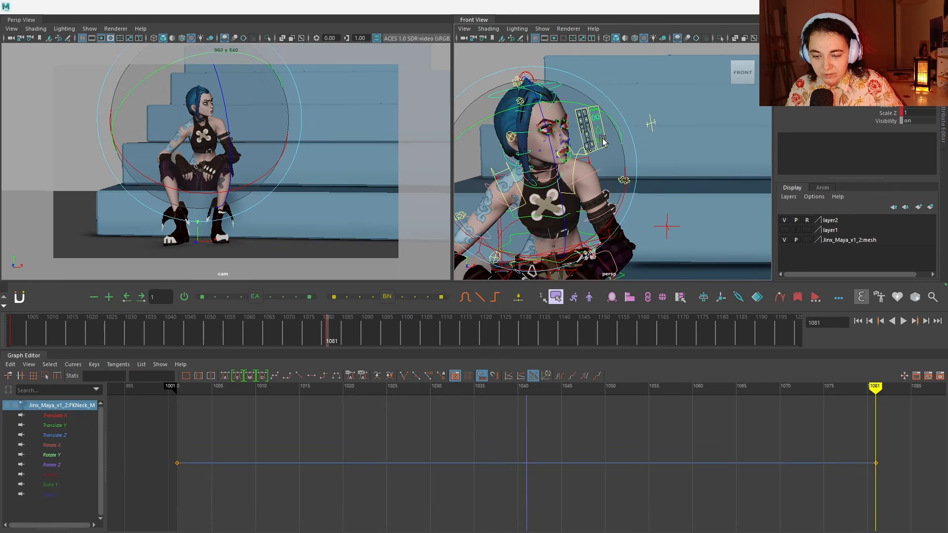
key("w")
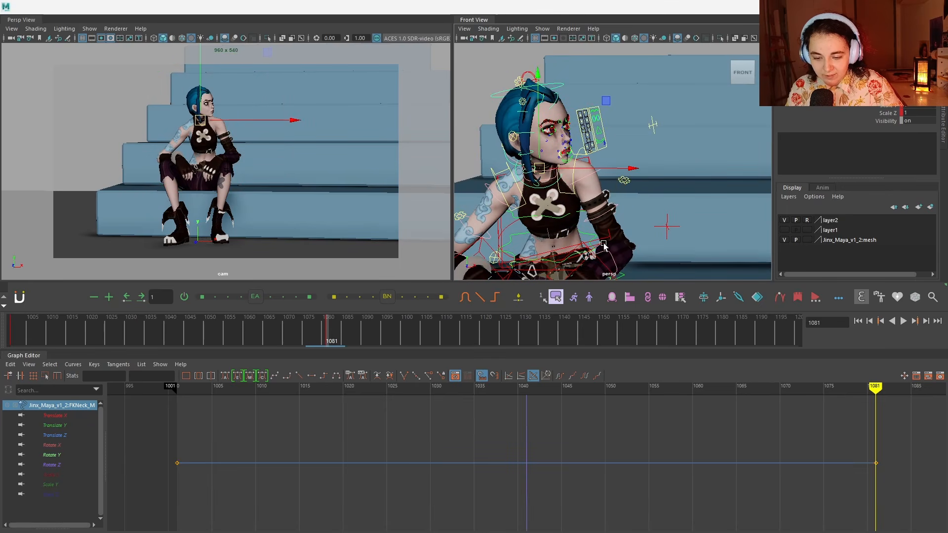
Step: Tilt the upper spine control (IKSpine3) and raise the chest slightly at frame 1081
left_click(603, 240)
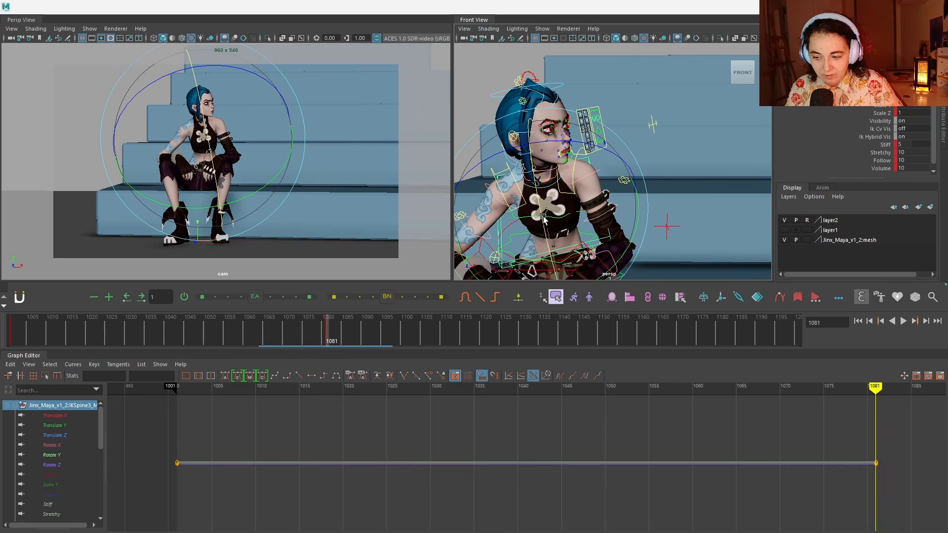
left_click_drag(544, 217, 612, 147)
key("ctrl+z")
key("w")
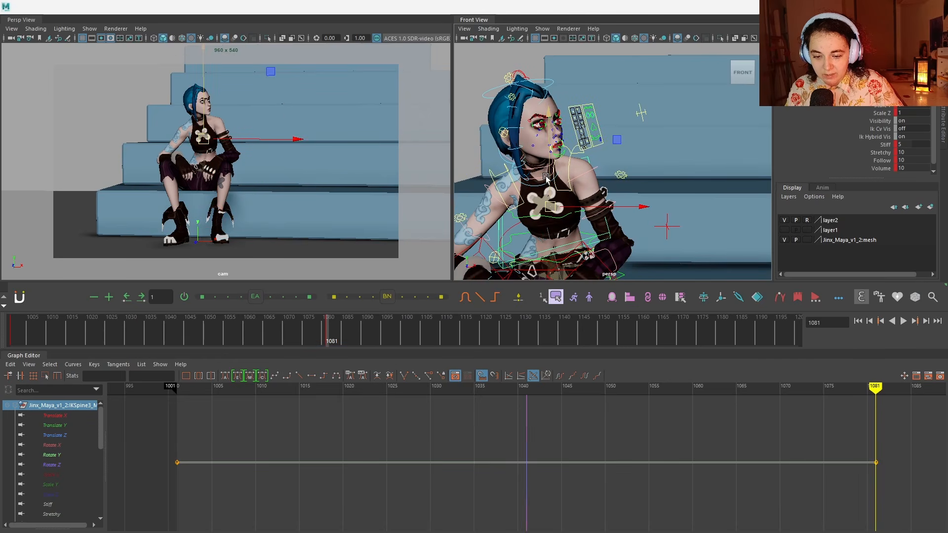
left_click_drag(547, 178, 547, 174)
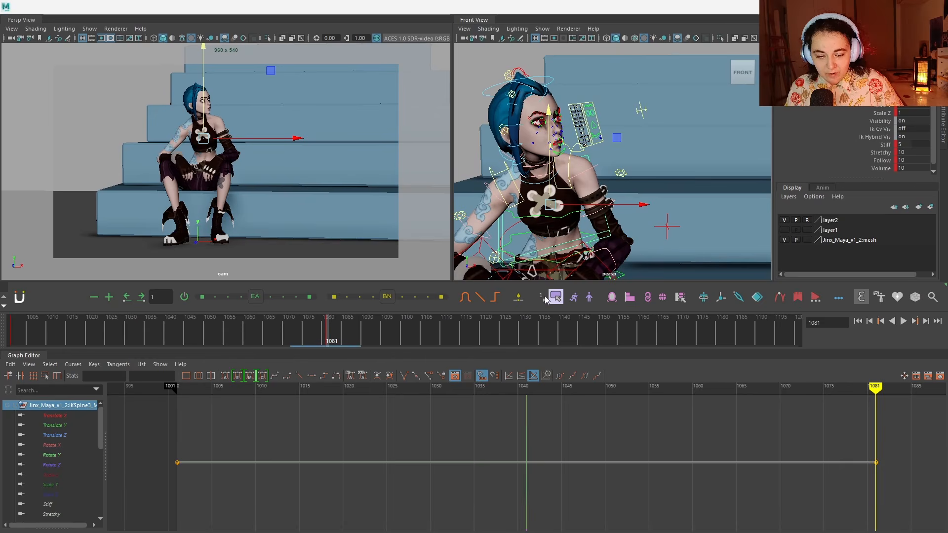
Step: Select all of the character's controls with the saved JINX selection set
left_click(557, 297)
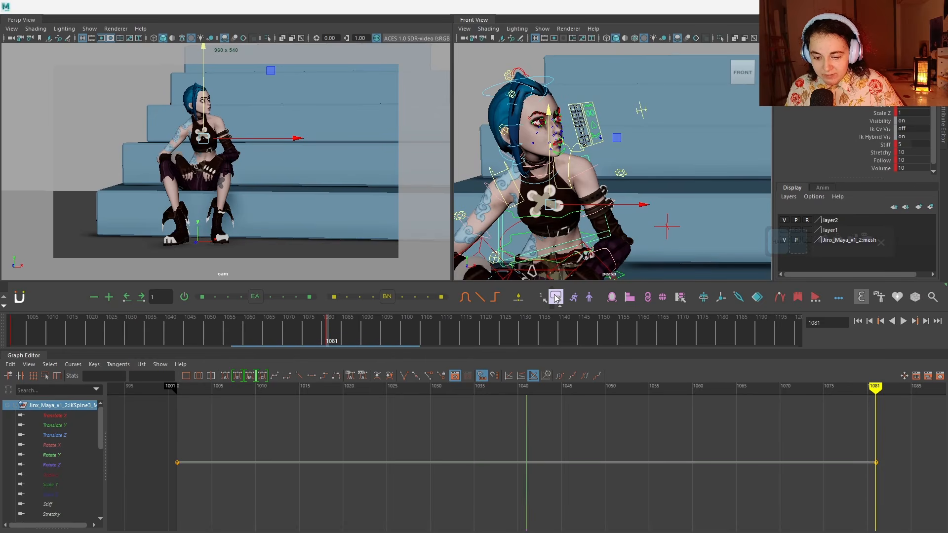
left_click(799, 243)
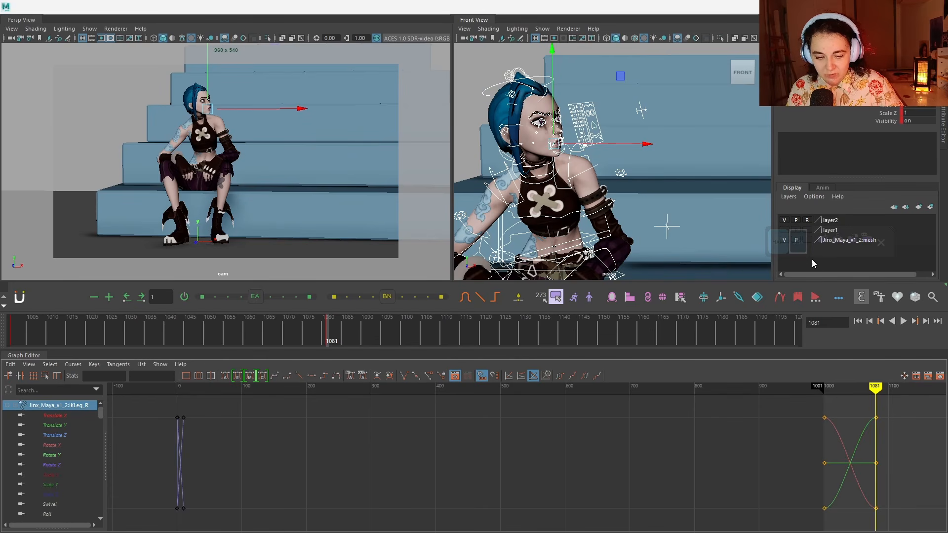
mouse_move(836, 274)
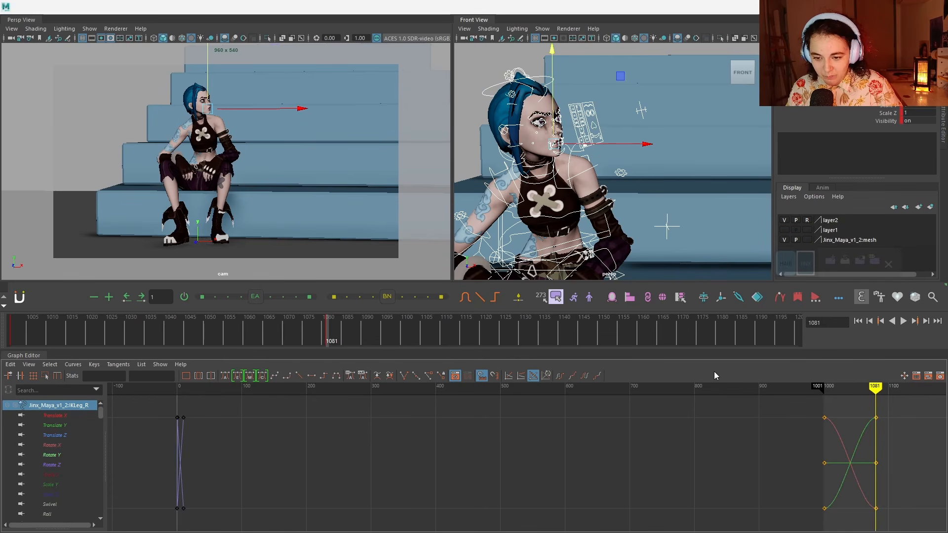
scroll(512, 192, "down", 3)
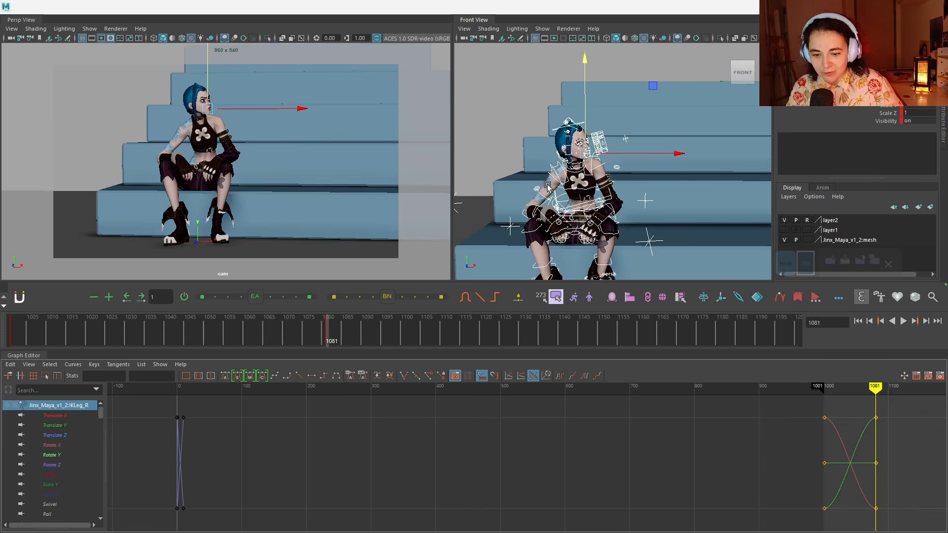
scroll(548, 186, "down", 3)
left_click_drag(493, 99, 710, 226)
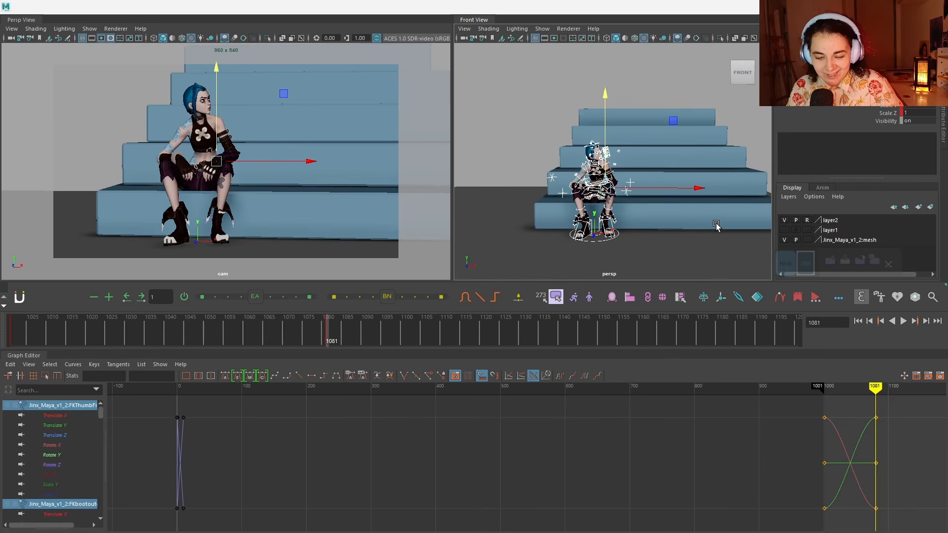
mouse_move(860, 273)
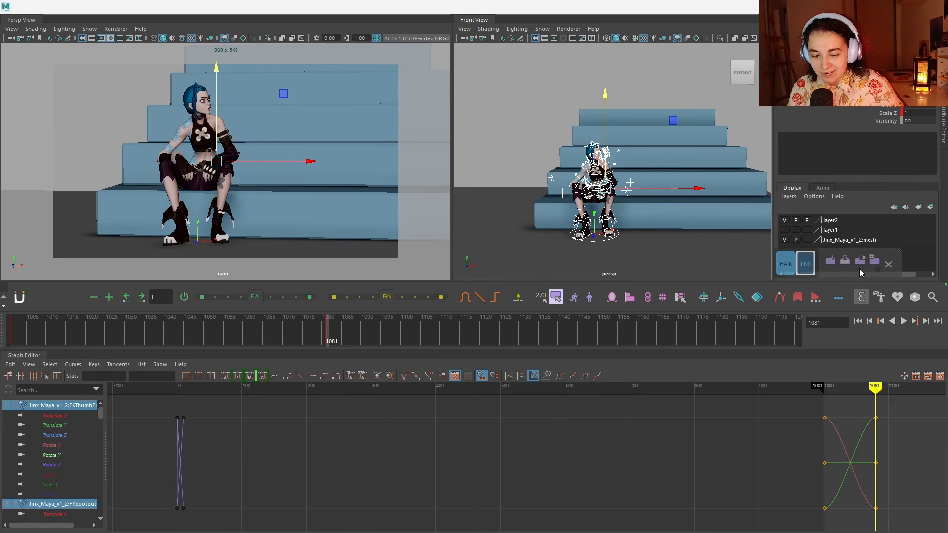
left_click(806, 264)
scroll(646, 238, "up", 2)
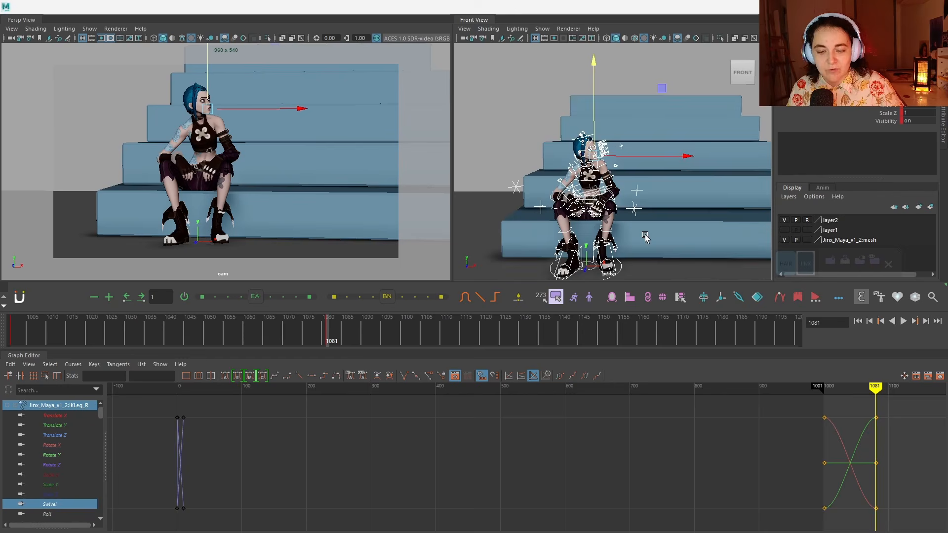
scroll(644, 236, "down", 1)
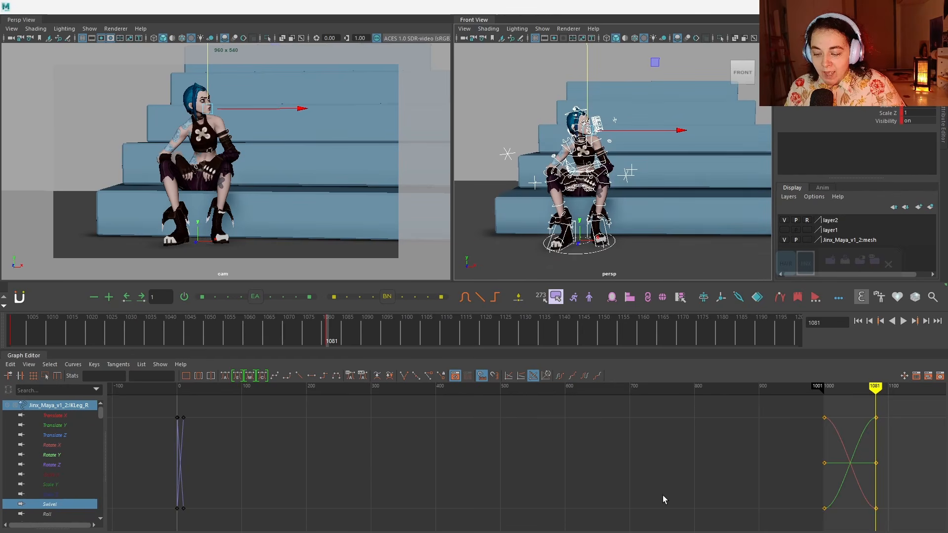
Step: Convert the selected controls' keys at frames 1001 and 1081 to stepped tangents and deselect the keys
left_click_drag(770, 407, 938, 519)
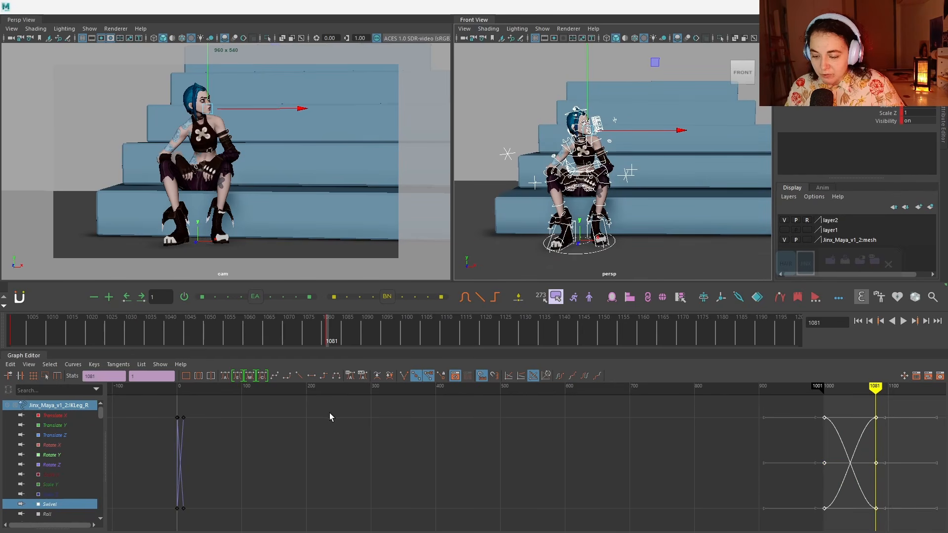
left_click(324, 376)
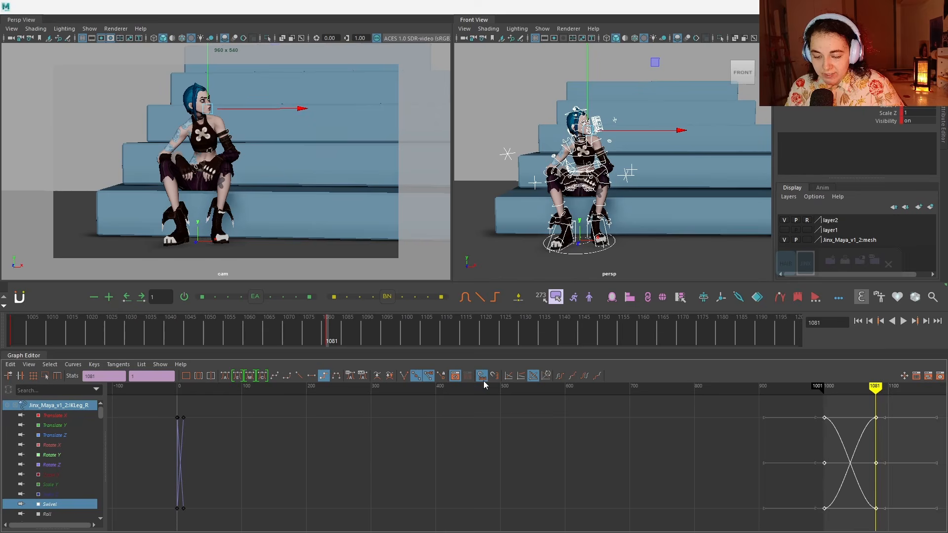
right_click(496, 297)
left_click(527, 324)
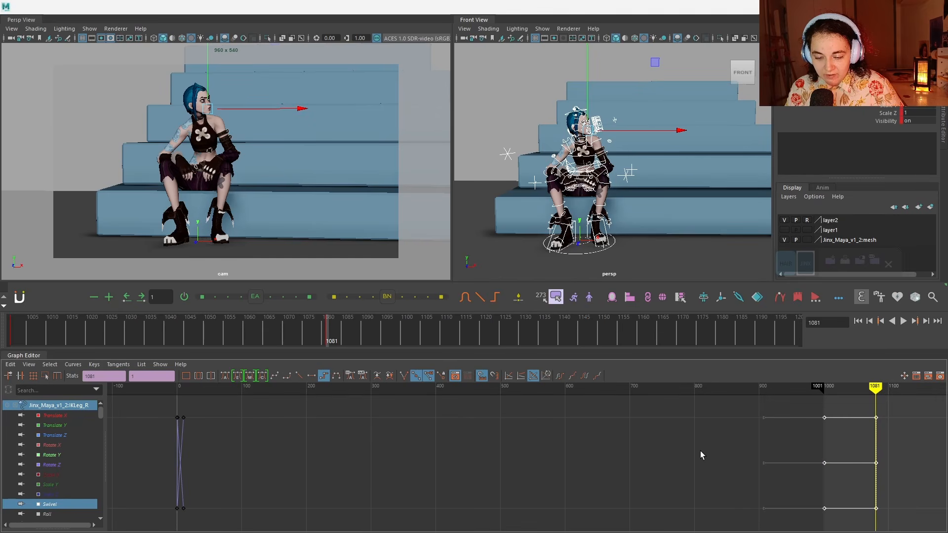
left_click(702, 451)
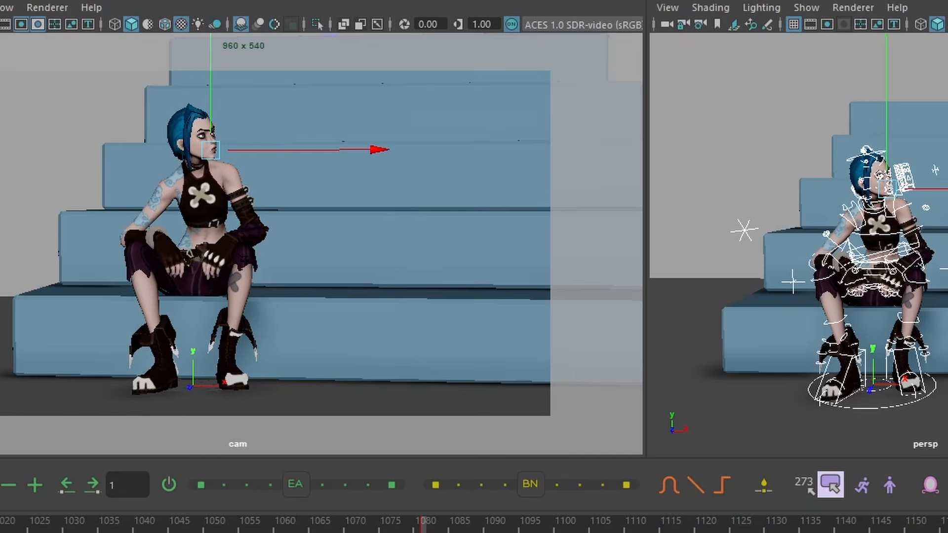
Step: Flip between the key poses at frames 1001 and 1081 to compare the whole body
key("comma")
key("period")
key("comma")
key("period")
key("comma")
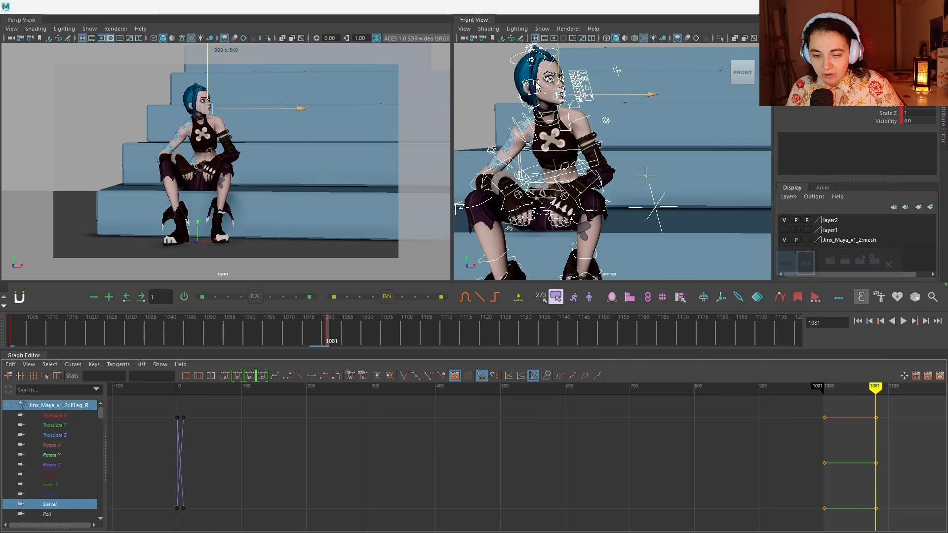
Step: Refine the head control's rotation in the frame 1081 pose
middle_click_drag(536, 84, 573, 134, "alt")
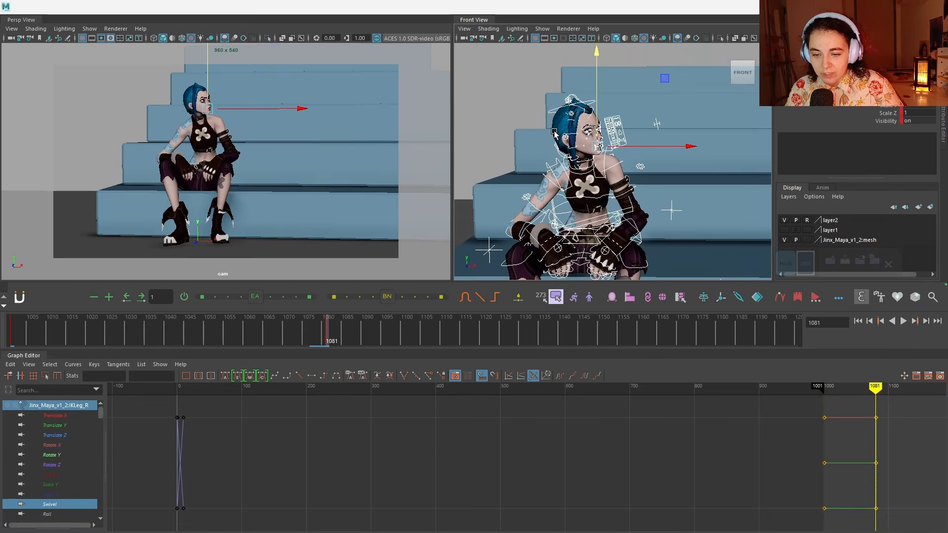
left_click(549, 110)
key("e")
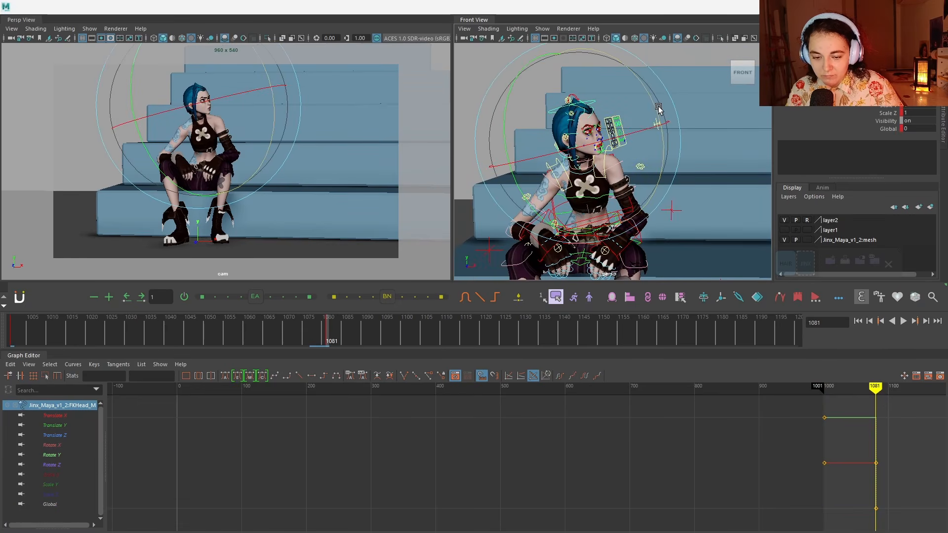
key("w")
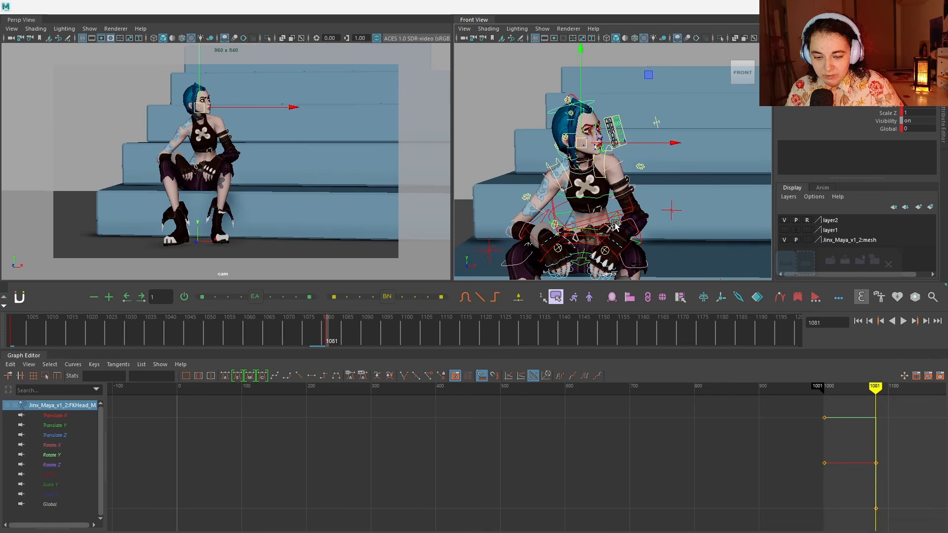
Step: Nudge the upper spine control (IKSpine3) slightly in depth and height at frame 1081, working from a side angle
left_click_drag(615, 226, 553, 222, "alt")
left_click(599, 215)
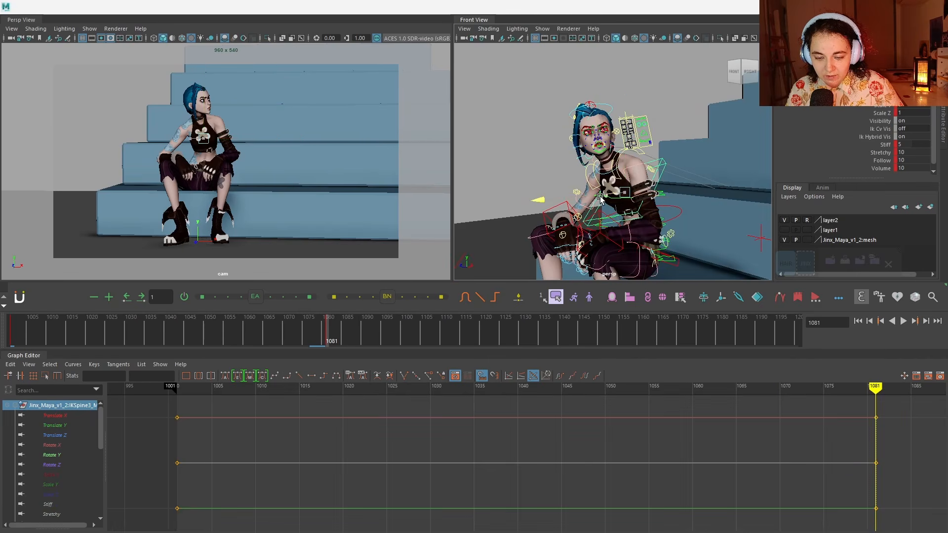
left_click_drag(601, 195, 602, 196)
left_click_drag(625, 165, 626, 164)
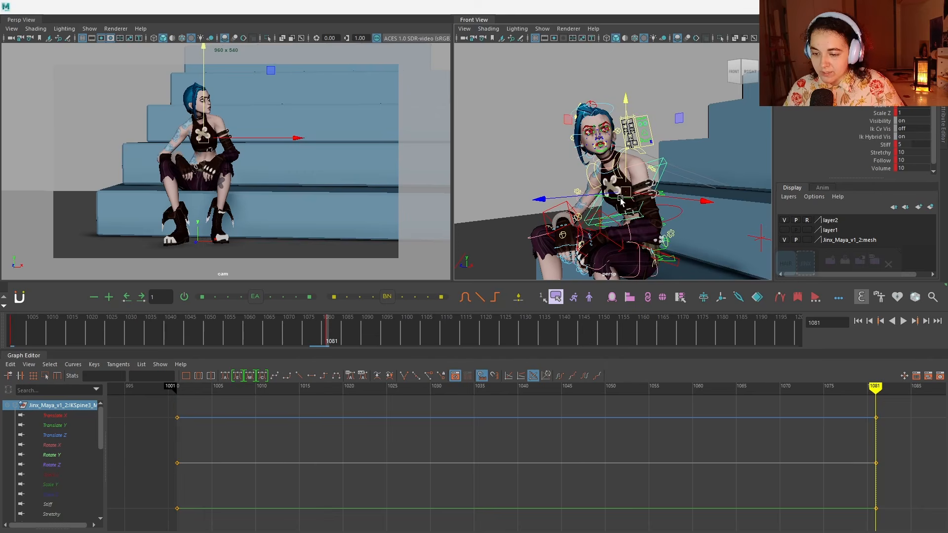
Step: Flip between the two key poses to check the chest and head offset from the side angle
key("comma")
key("period")
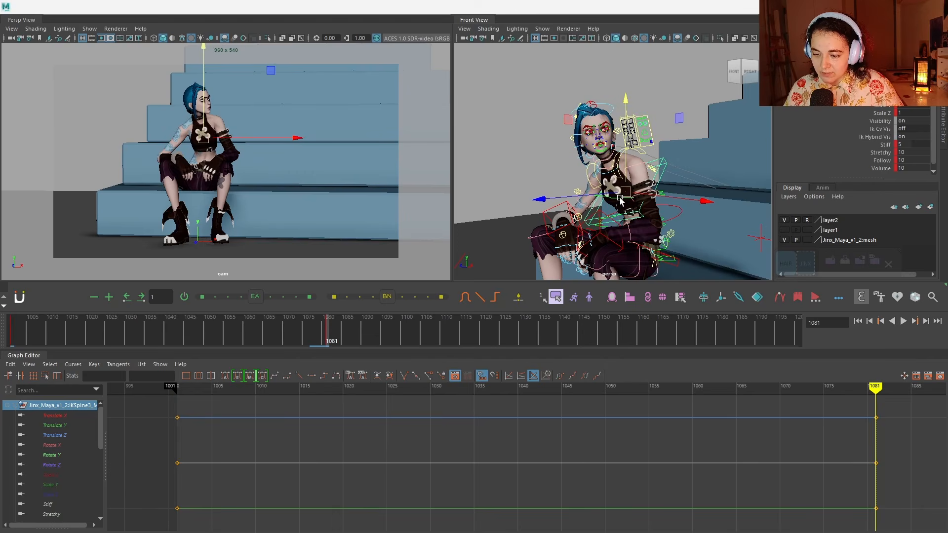
key("comma")
key("period")
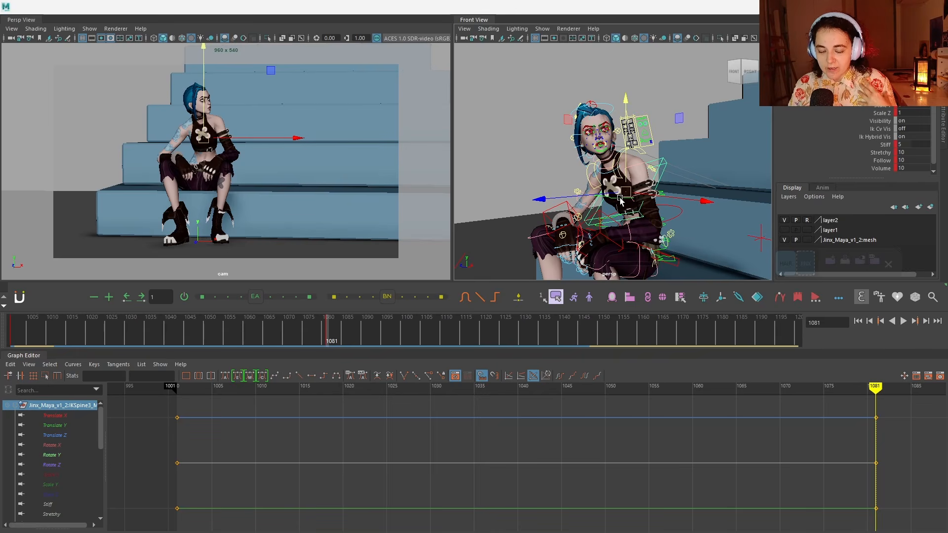
Step: Rotate the lower spine control (IKSpine1) slightly in the frame 1081 pose, working from the side at the hips
left_click_drag(670, 214, 635, 222, "alt")
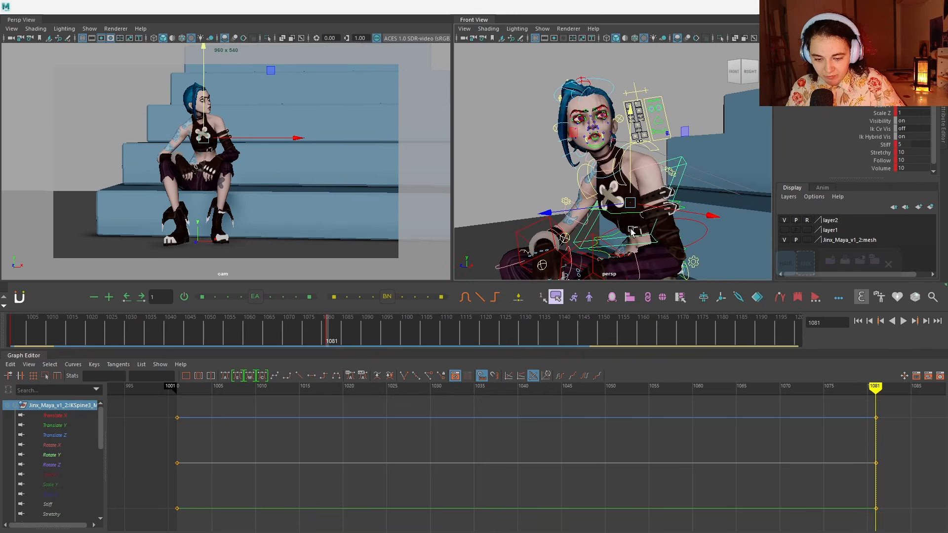
middle_click_drag(631, 228, 624, 158, "alt")
left_click_drag(623, 198, 568, 203, "alt")
scroll(619, 204, "up", 2)
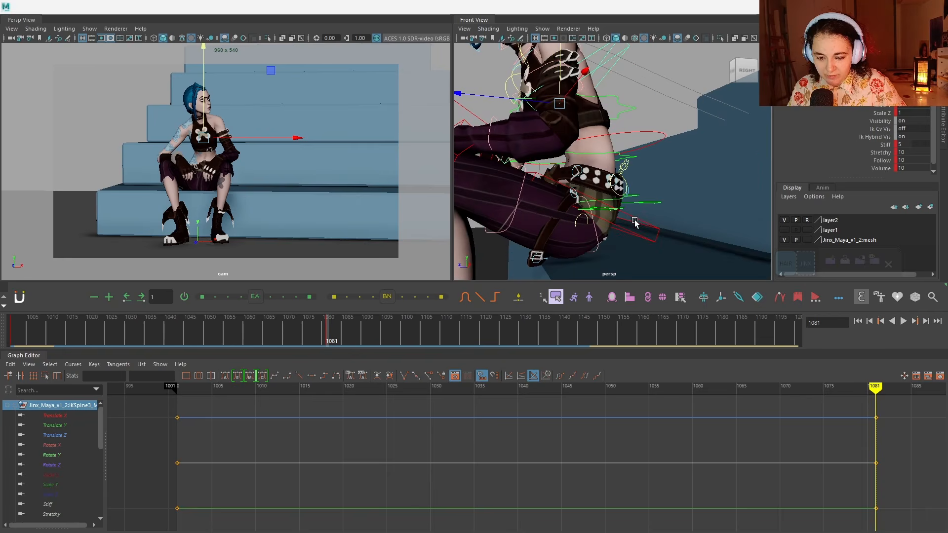
left_click(646, 227)
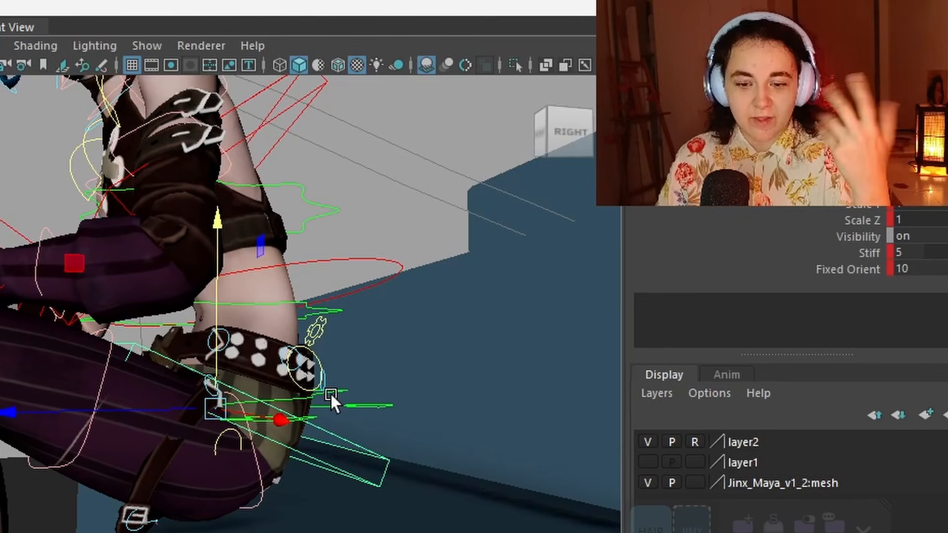
left_click(331, 395)
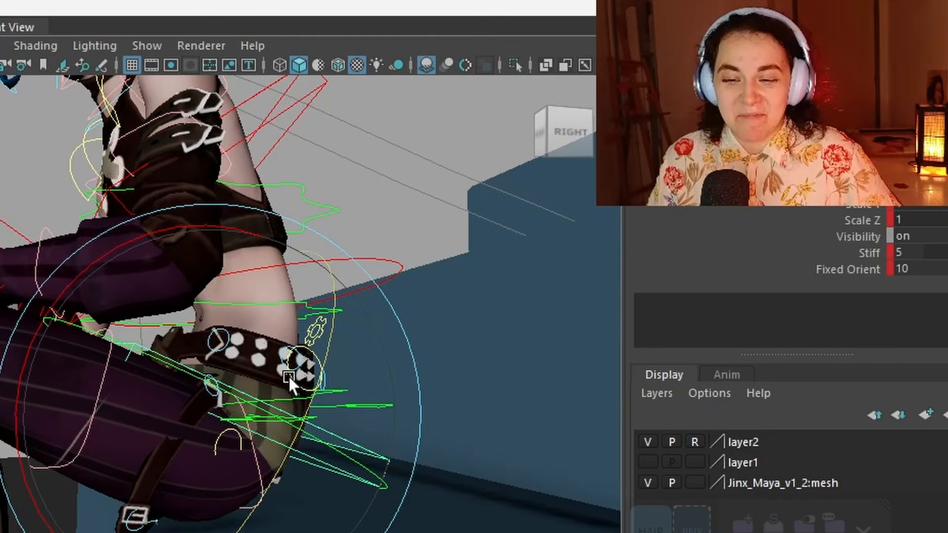
left_click_drag(87, 268, 81, 274)
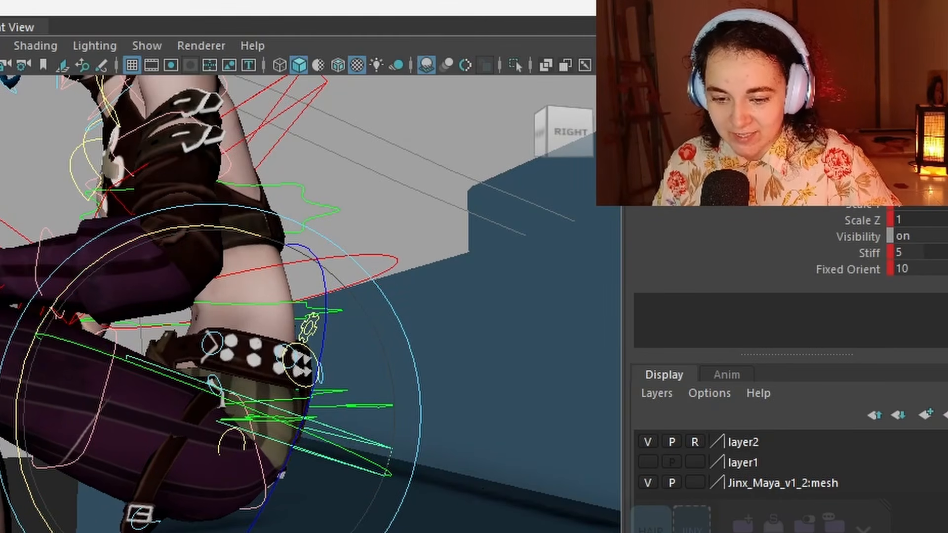
left_click_drag(328, 341, 335, 342)
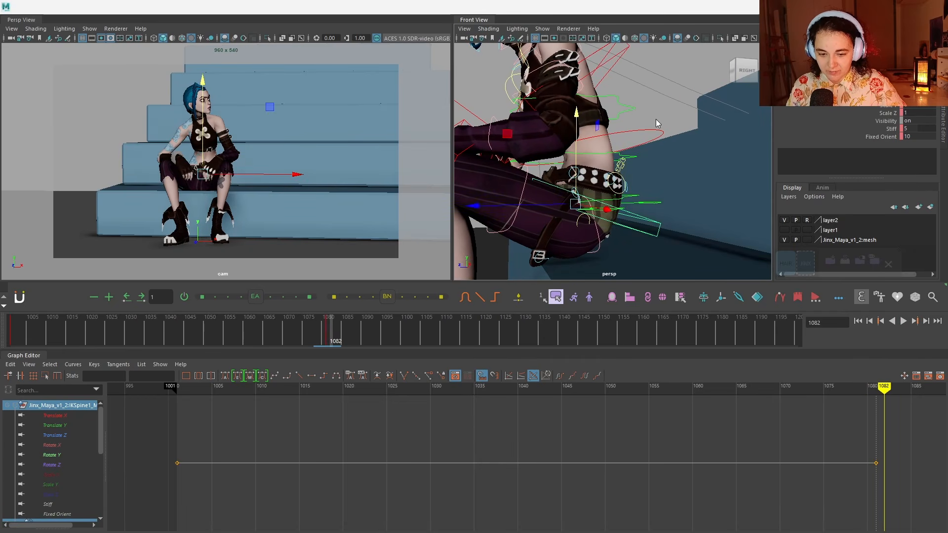
Step: Try to shift the middle spine control (IKSpine2), undo the move and return to frame 1081
left_click(656, 135)
left_click_drag(546, 148, 544, 163)
left_click(549, 156)
key("ctrl+z")
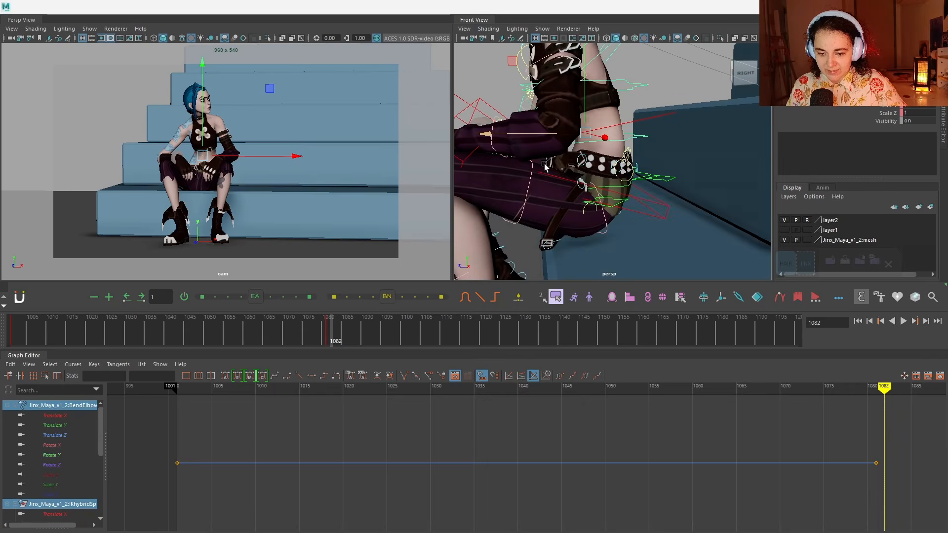
left_click(641, 120)
left_click_drag(573, 129, 575, 141)
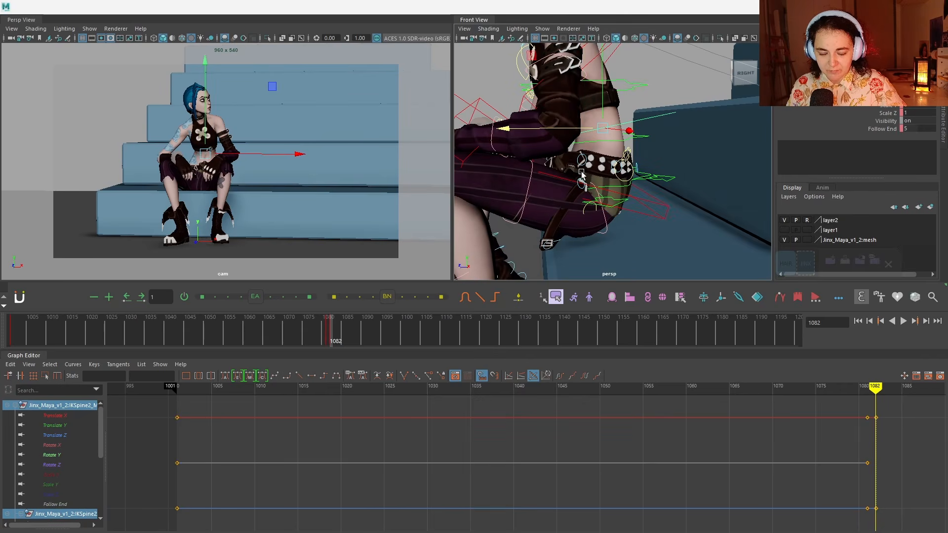
key("ctrl+z")
left_click_drag(332, 335, 327, 328)
Step: Rotate the upper spine control (IKSpine3) slightly at frame 1081 to tilt the chest sideways, working from the front
left_click_drag(536, 142, 664, 188, "alt")
middle_click_drag(663, 188, 688, 189, "alt")
right_click_drag(689, 189, 671, 185, "alt")
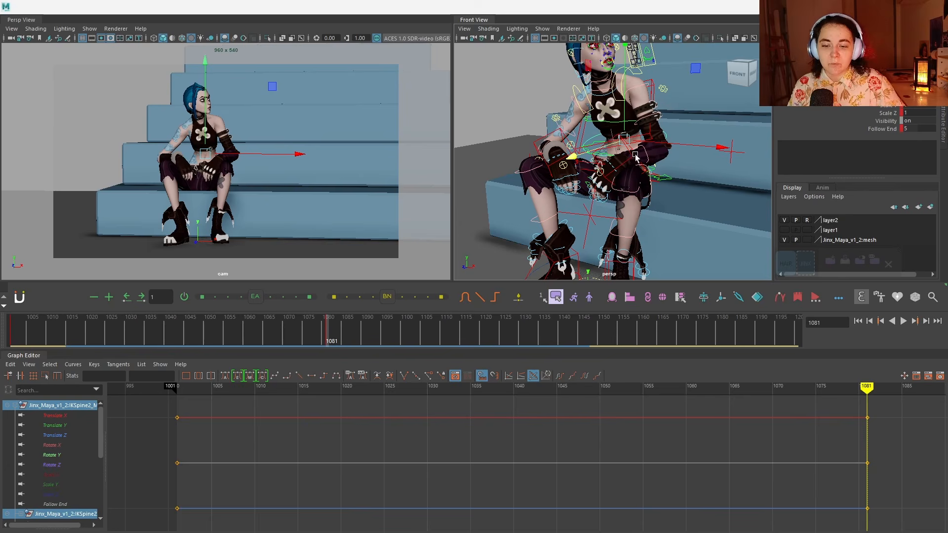
mouse_move(635, 156)
left_mouse_down("alt")
mouse_move(628, 163)
mouse_move(642, 165)
mouse_move(637, 148)
mouse_move(626, 158)
mouse_move(634, 152)
left_mouse_up("alt")
left_click(605, 140)
left_click(623, 150)
key("e")
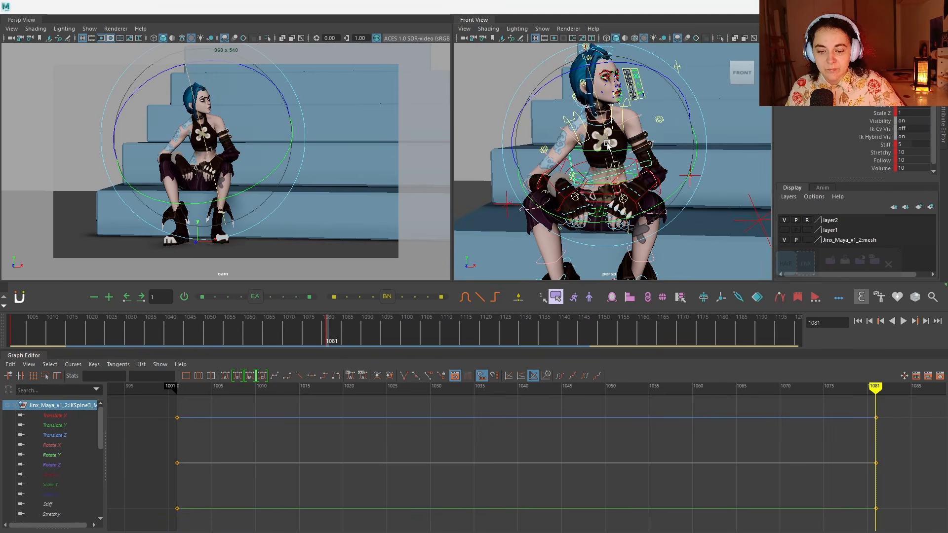
left_click_drag(627, 66, 629, 79)
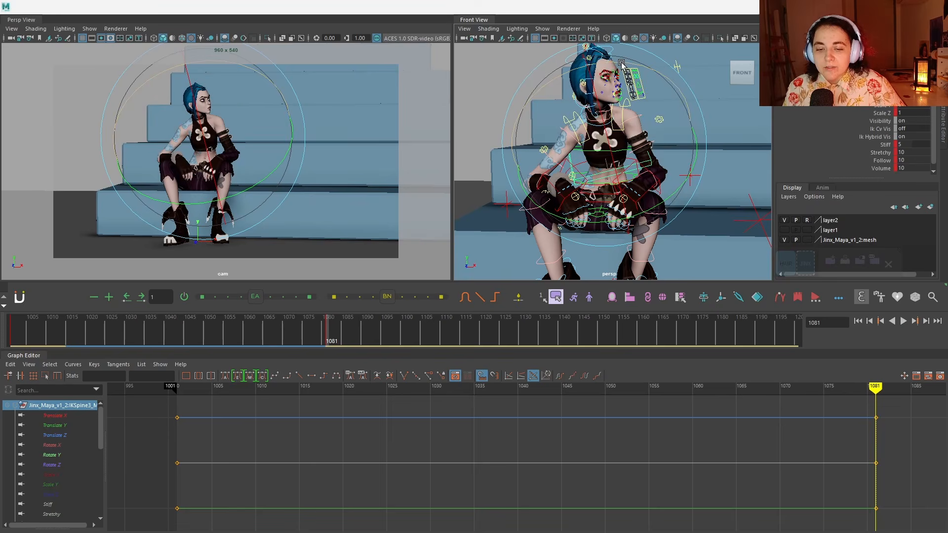
left_click_drag(622, 63, 618, 59)
Step: Rotate the character's right shoulder control (FKScapula) slightly at frame 1081
left_click(583, 109)
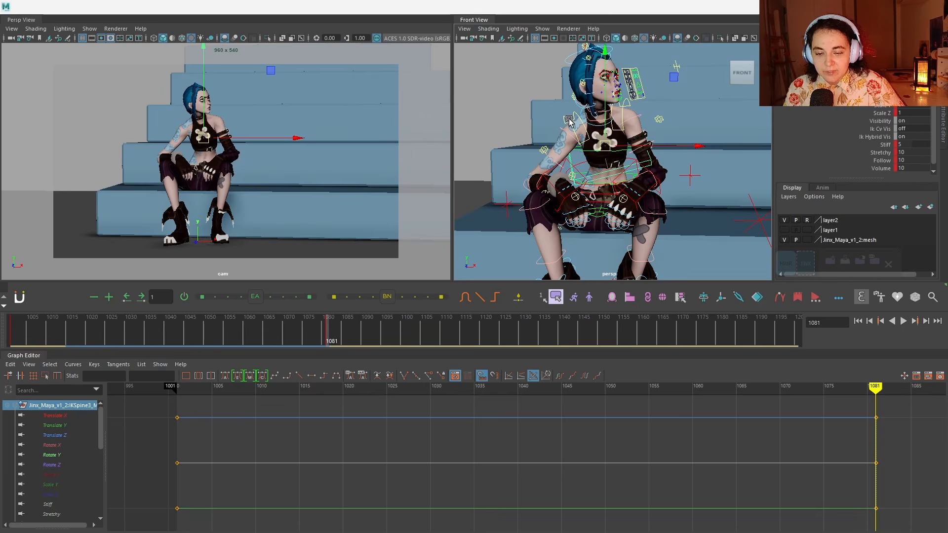
key("e")
left_click_drag(524, 136, 527, 130)
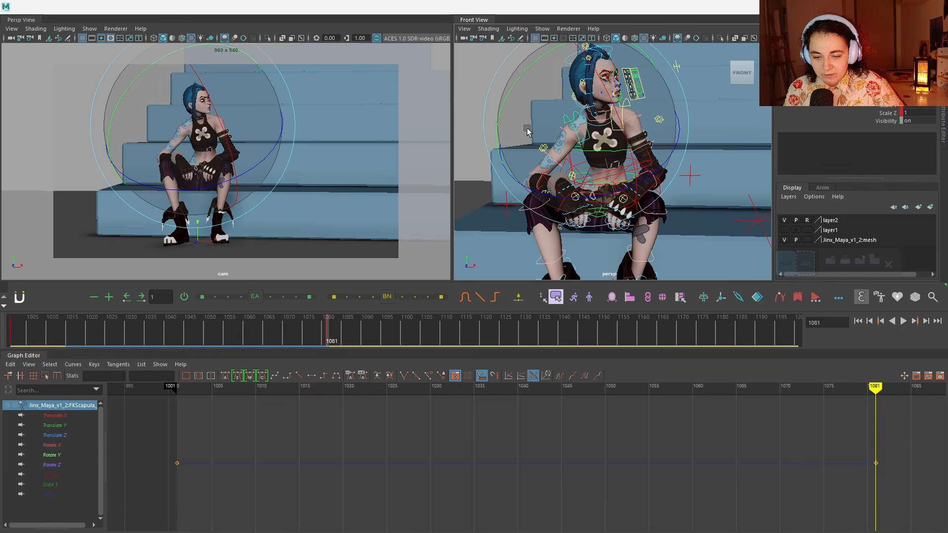
key("w")
Step: Shift the right knee's pole vector control (PoleLeg_R) slightly sideways at frame 1081
scroll(597, 197, "up", 6)
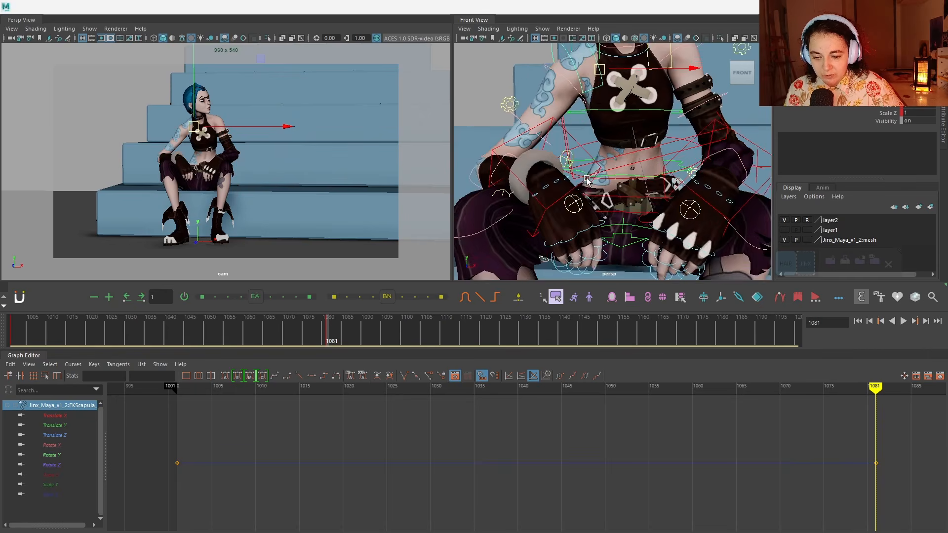
left_click_drag(597, 198, 533, 137, "alt")
left_click(535, 160)
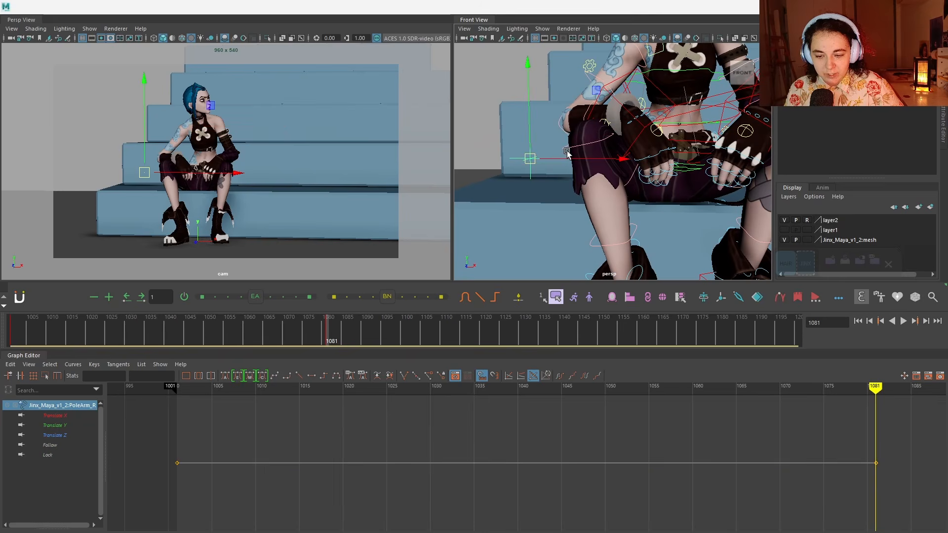
scroll(553, 174, "down", 3)
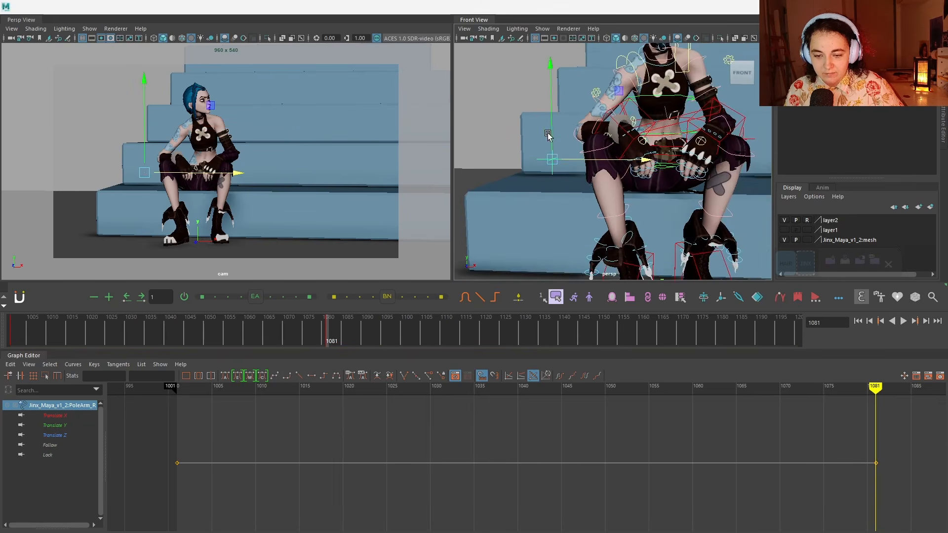
middle_click_drag(549, 136, 556, 170, "alt")
middle_click_drag(497, 130, 532, 135, "alt")
left_click(528, 137)
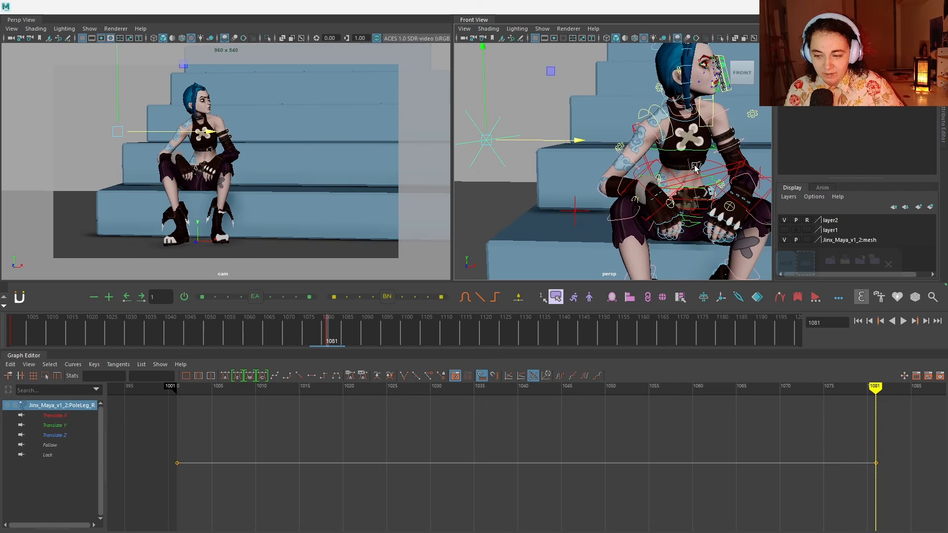
Step: Nudge the right hand's IK control (IKArm_R) slightly along X in the frame 1081 pose
left_click(662, 205)
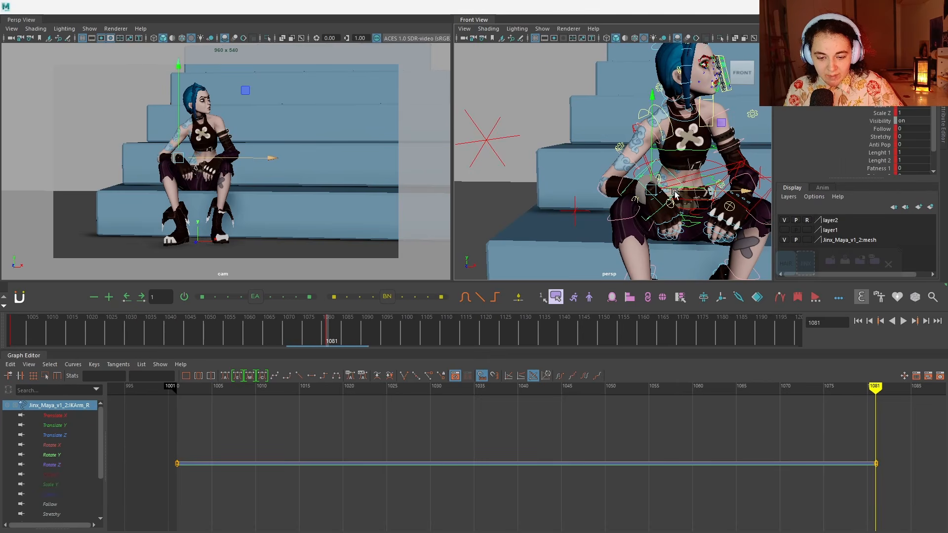
left_click(674, 193)
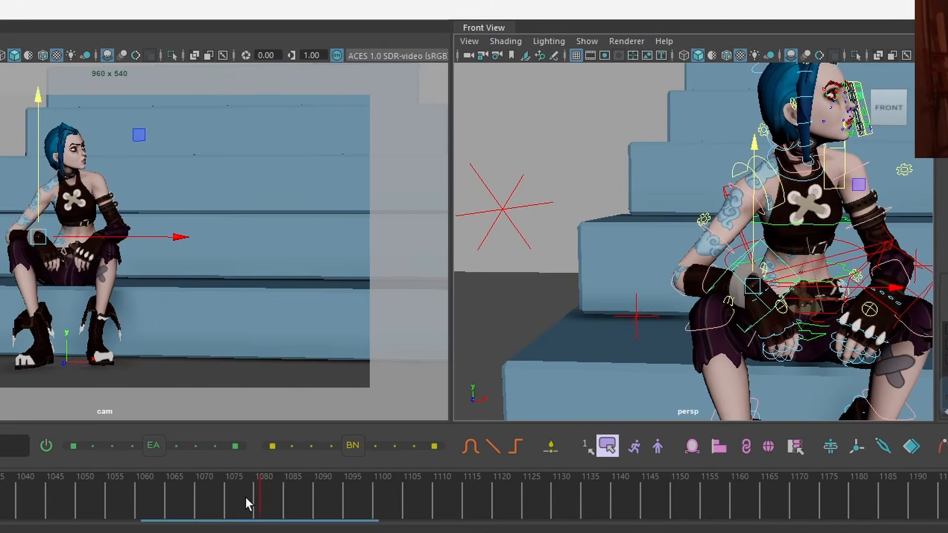
left_click(831, 280)
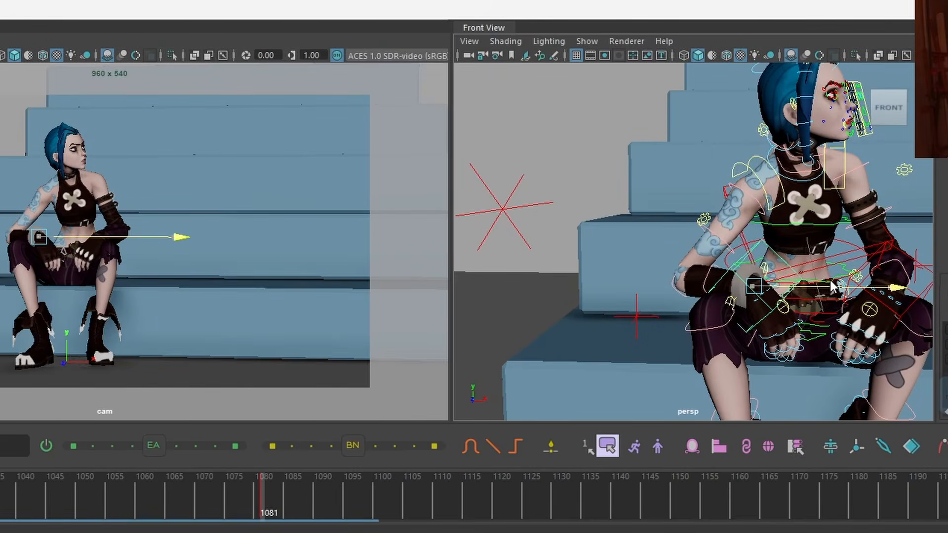
left_click_drag(830, 280, 834, 280)
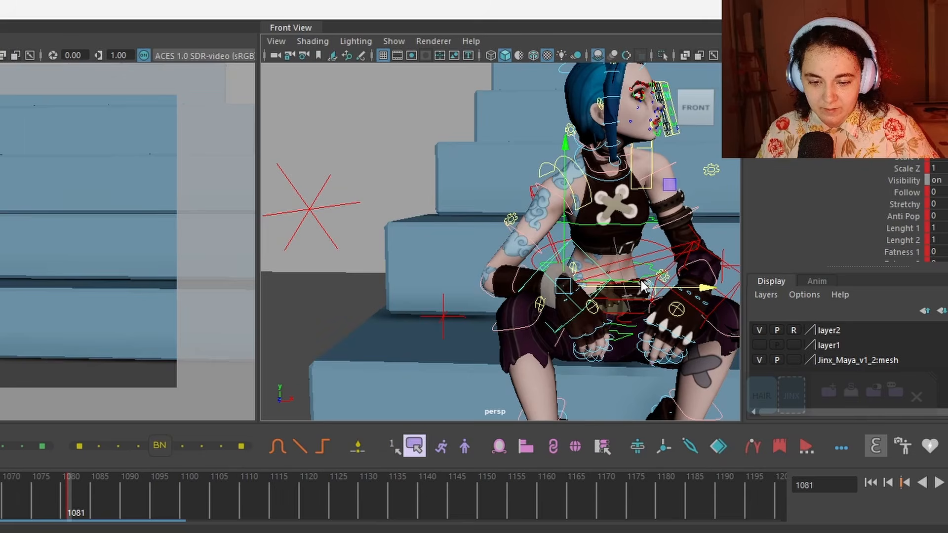
key("ctrl+z")
left_click_drag(641, 280, 657, 289)
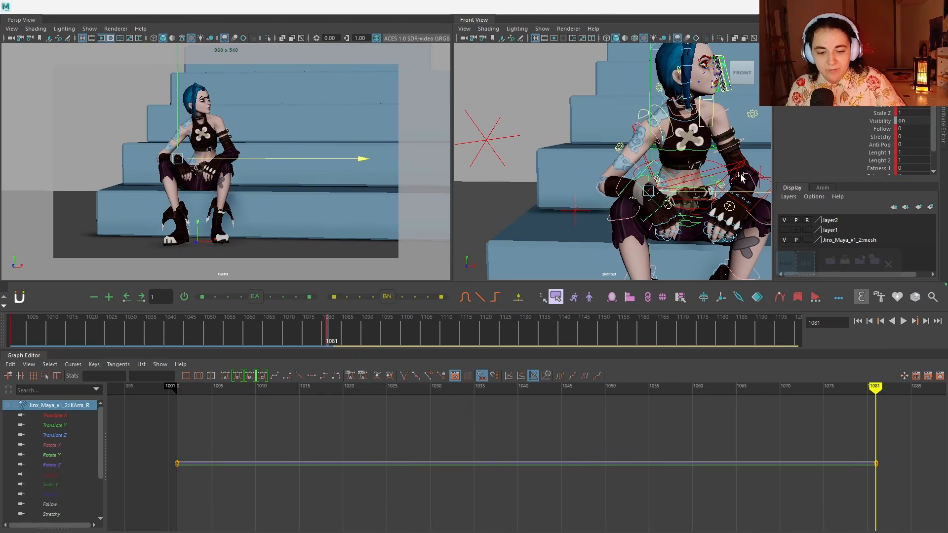
Step: Nudge the left hand's IK control (IKArm_L) slightly in depth at frame 1081 and compare it with frame 1001
middle_click_drag(741, 178, 629, 202, "alt")
left_click(626, 203)
left_click_drag(628, 206, 571, 187, "alt")
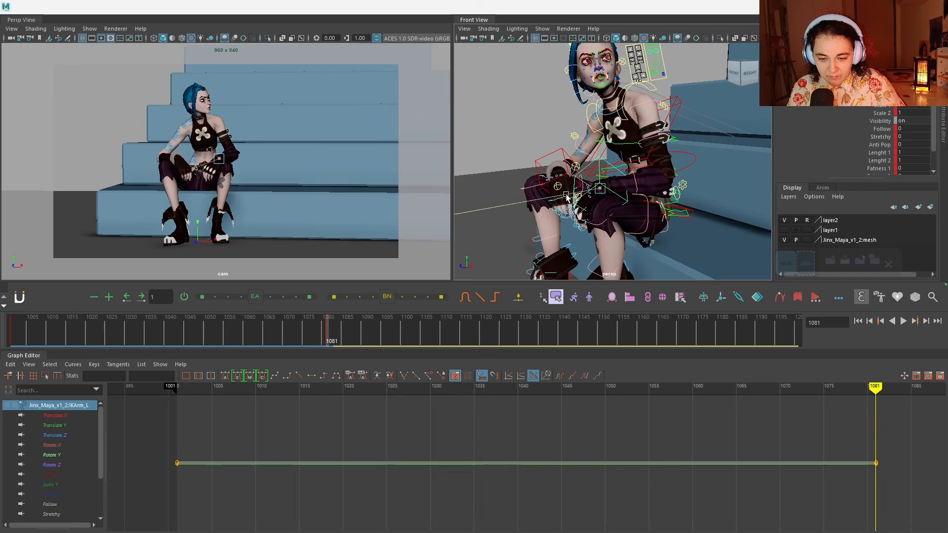
left_click_drag(567, 198, 569, 197, "alt")
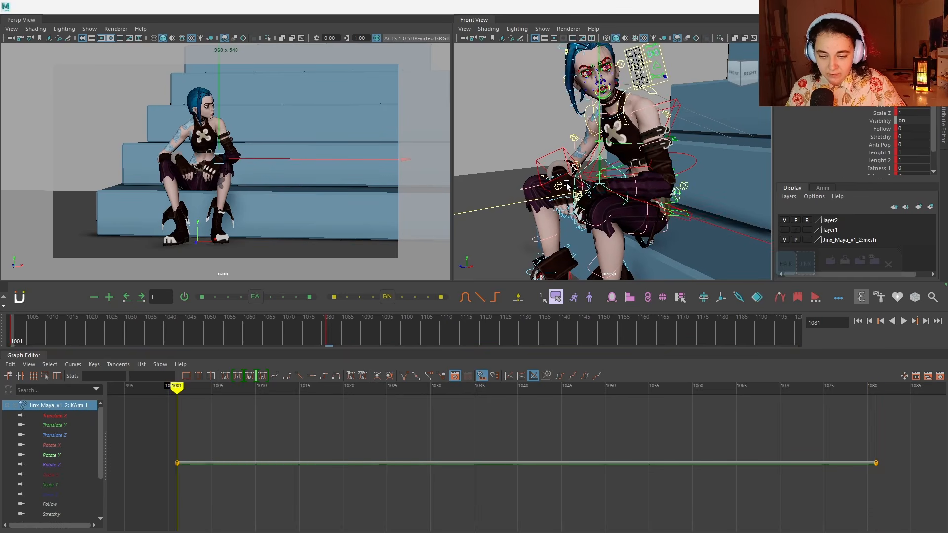
key(".")
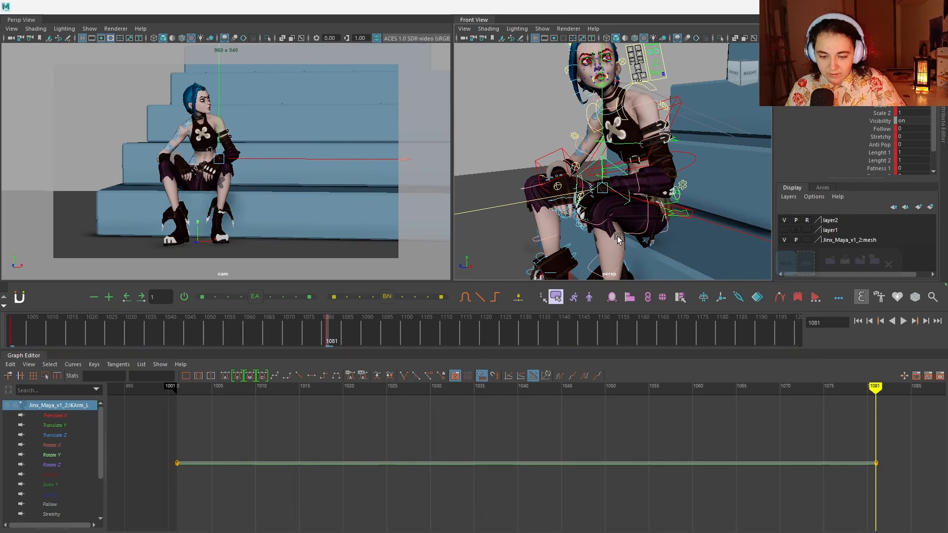
Step: Shift the left knee's pole vector control (PoleLeg_L) slightly sideways at frame 1081 and flip between the key poses to compare
left_click_drag(618, 240, 689, 242, "alt")
left_click(676, 206)
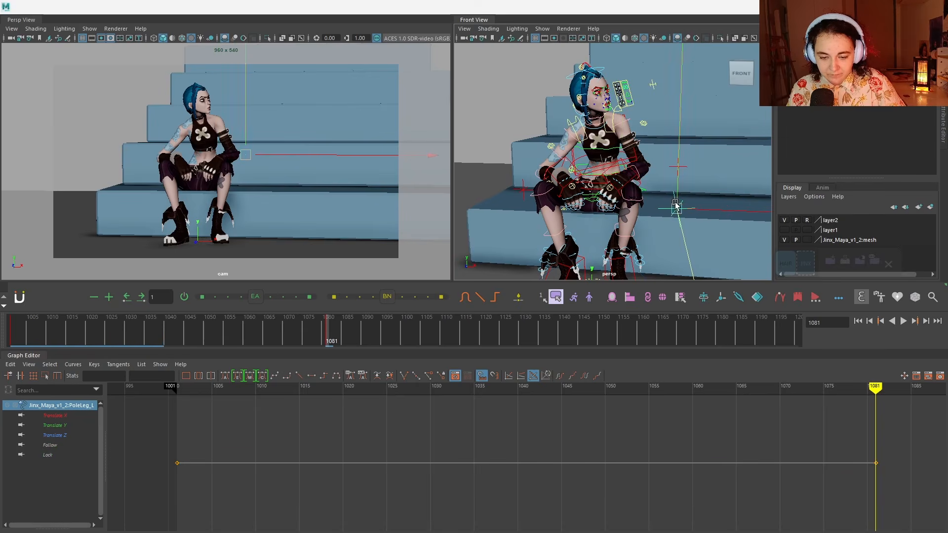
left_click_drag(682, 209, 692, 213)
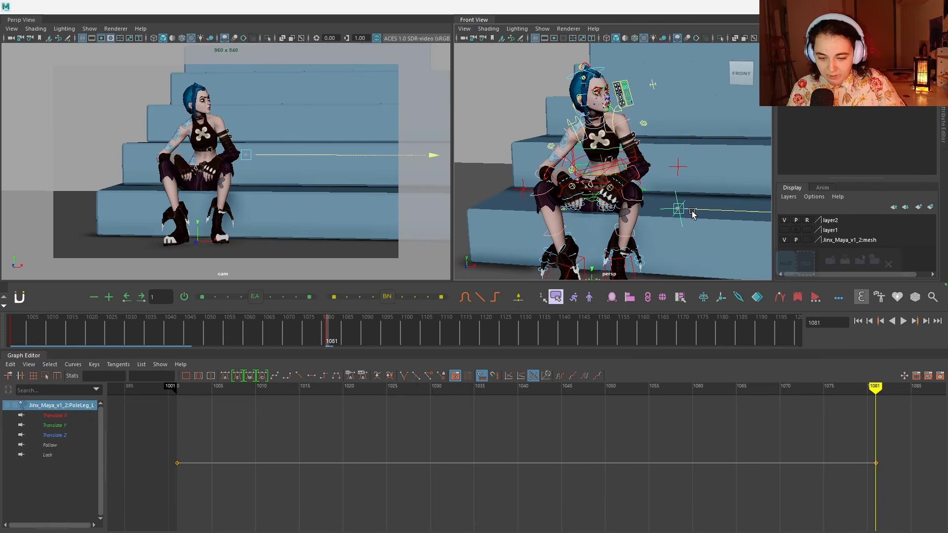
key(".")
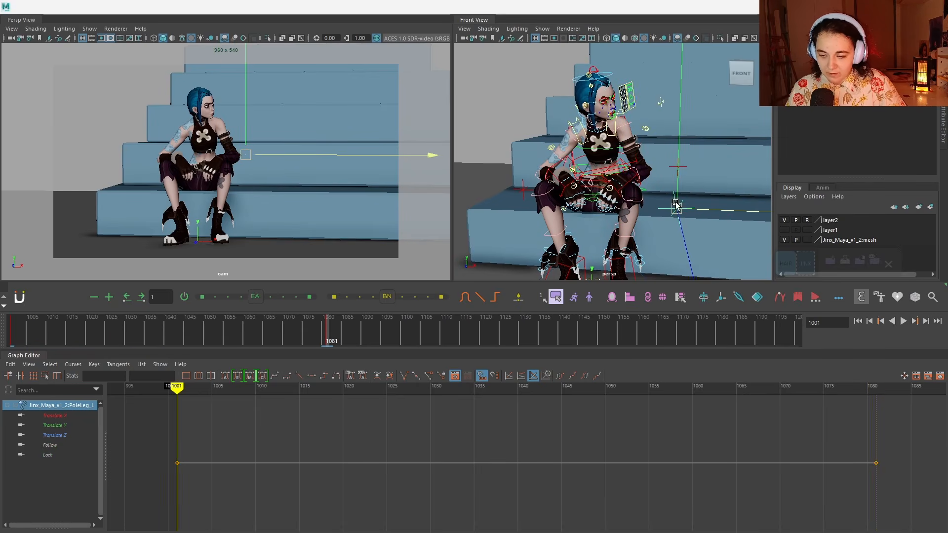
key(".")
key(".")
key(".")
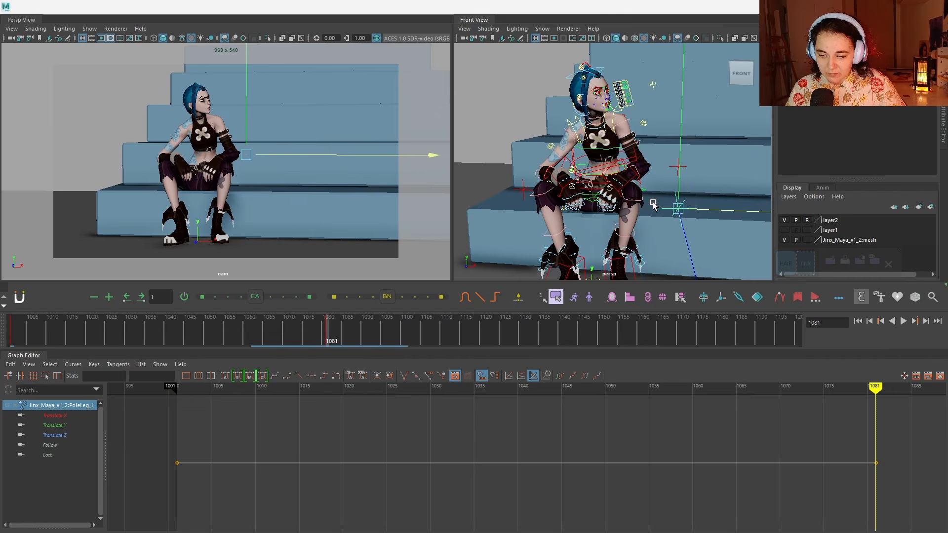
key(".")
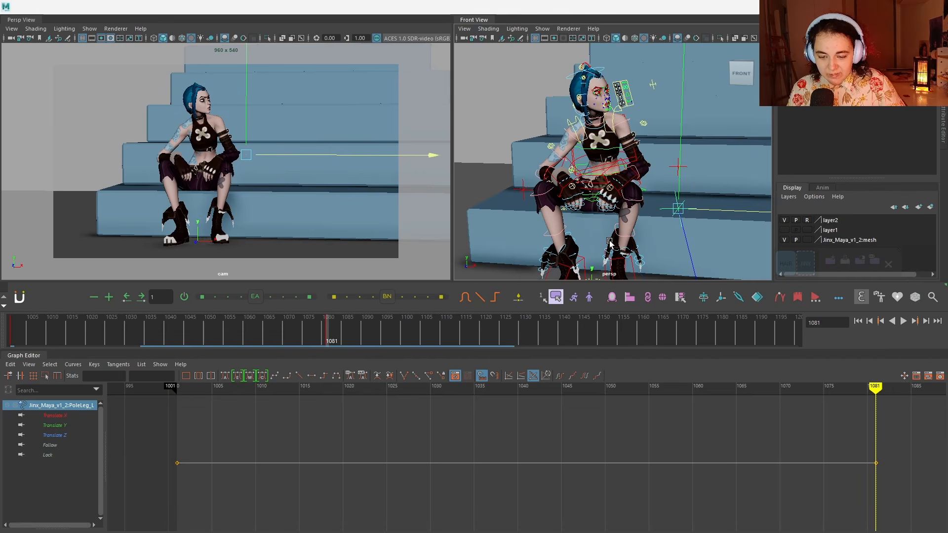
Step: Rotate the right foot's heel roll control (RollHeel_R) slightly in the frame 1081 pose
scroll(641, 221, "up", 6)
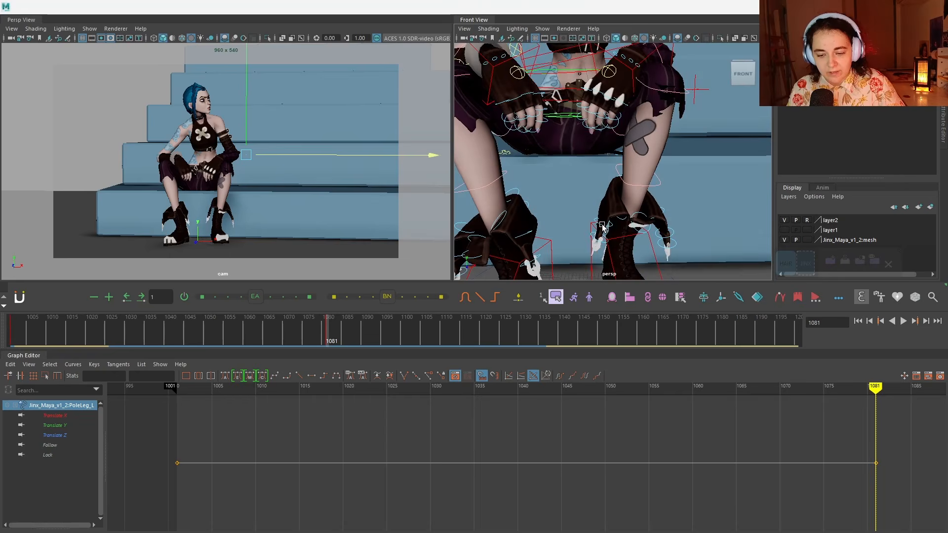
left_click(584, 173)
mouse_move(585, 174)
left_mouse_down("alt")
mouse_move(589, 117)
mouse_move(596, 170)
left_mouse_up("alt")
left_click(592, 182)
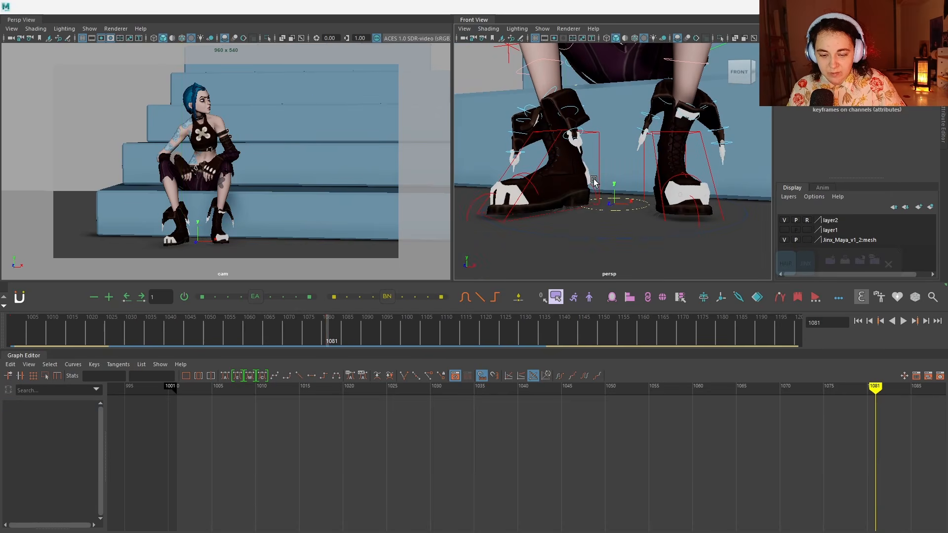
left_click(593, 190)
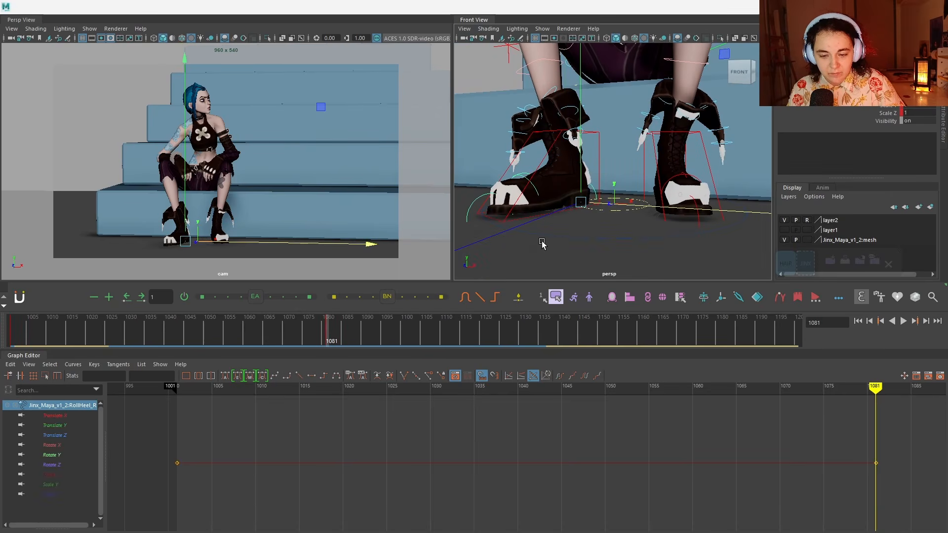
left_click_drag(542, 243, 575, 239, "alt")
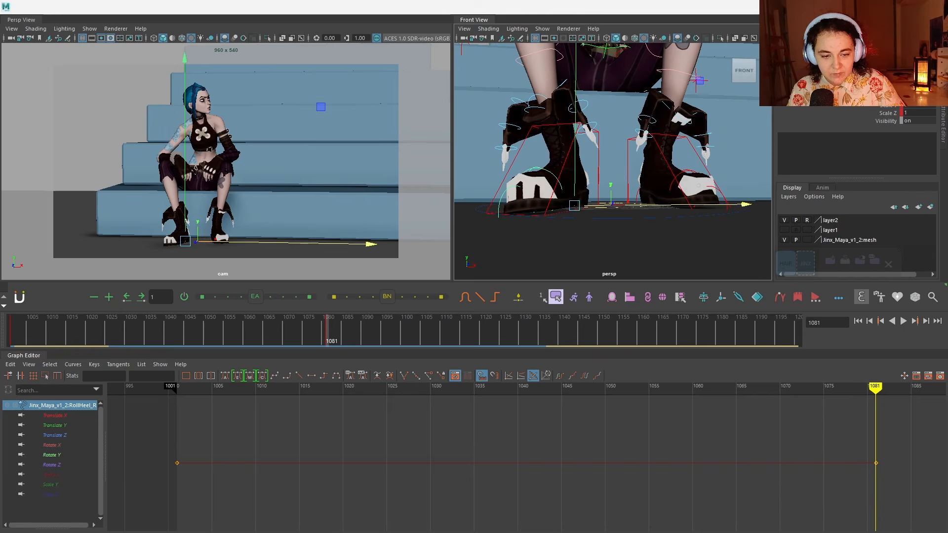
key("e")
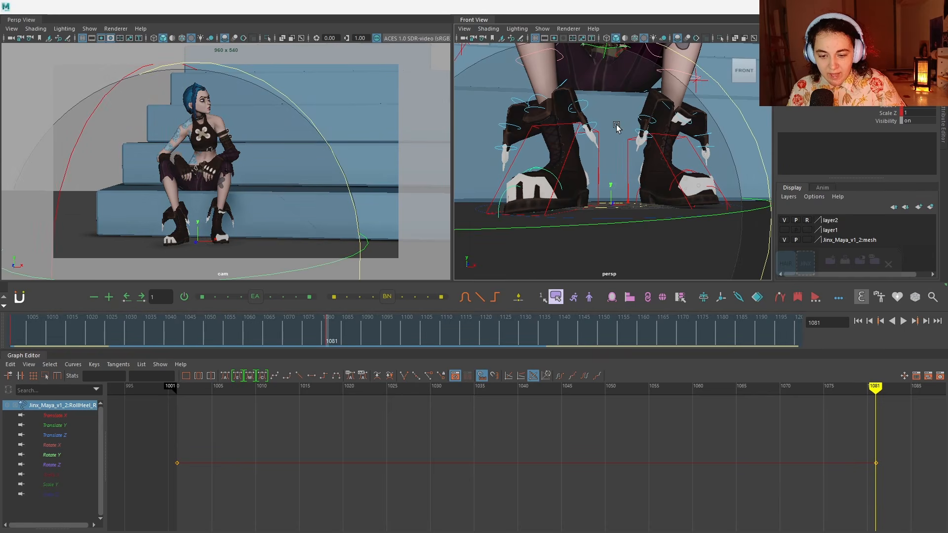
left_click_drag(617, 128, 611, 169, "alt")
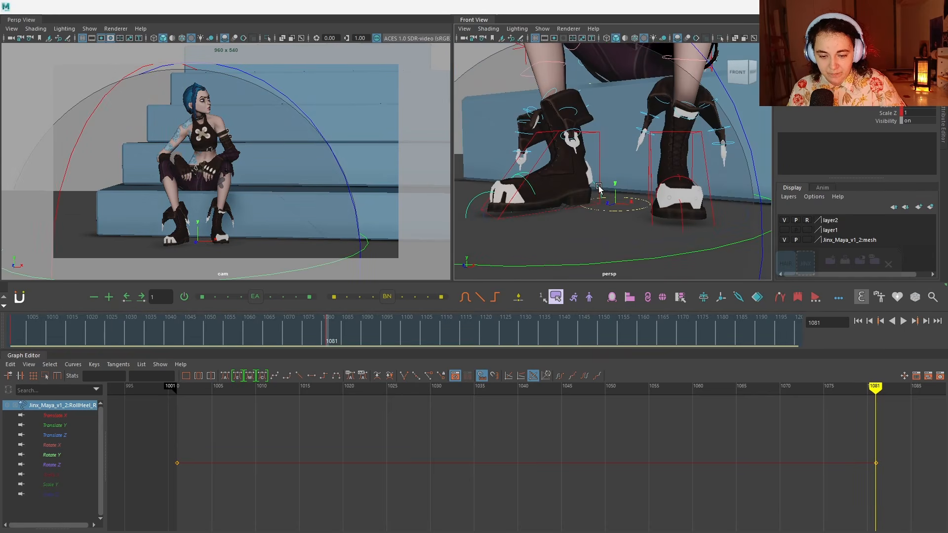
mouse_move(684, 100)
left_mouse_down("alt")
mouse_move(701, 91)
mouse_move(675, 117)
left_mouse_up("alt")
scroll(701, 91, "down", 3)
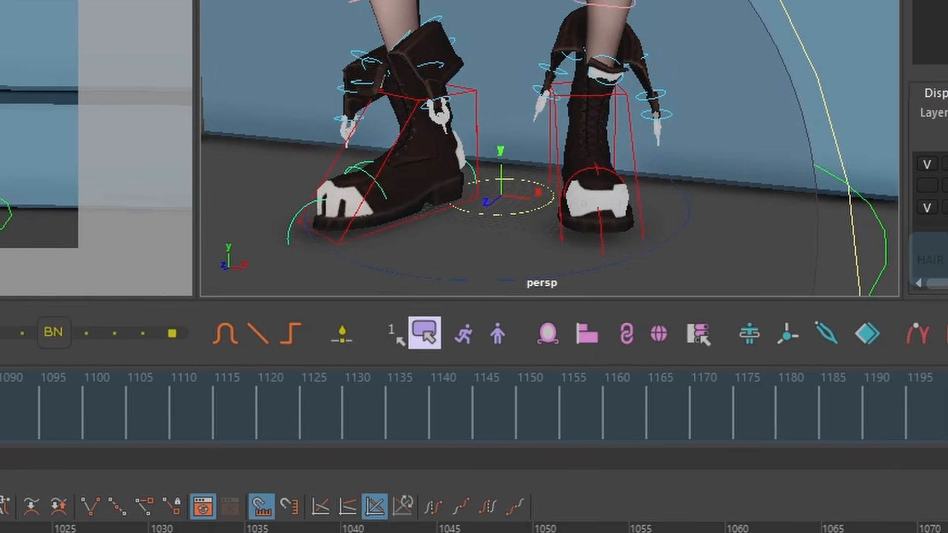
left_click_drag(585, 44, 540, 53, "alt")
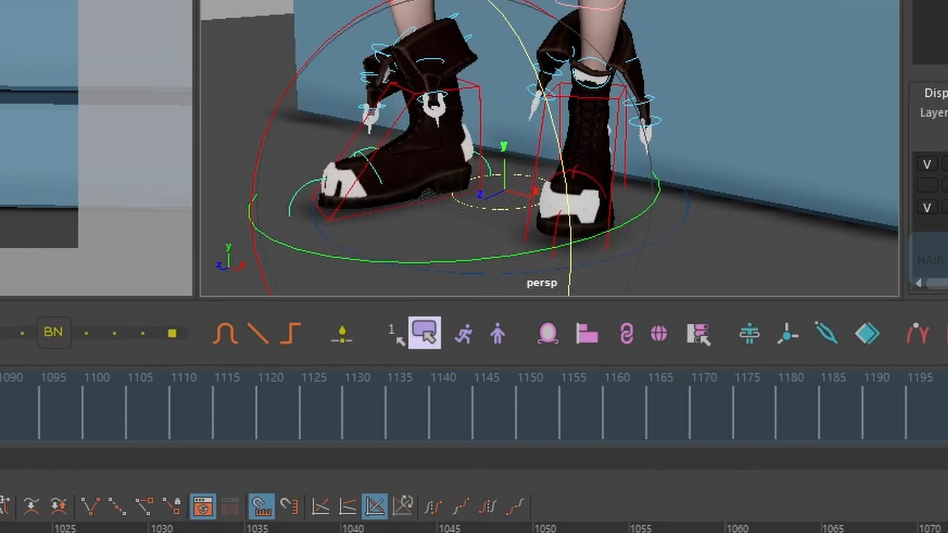
left_click_drag(519, 75, 565, 56, "alt")
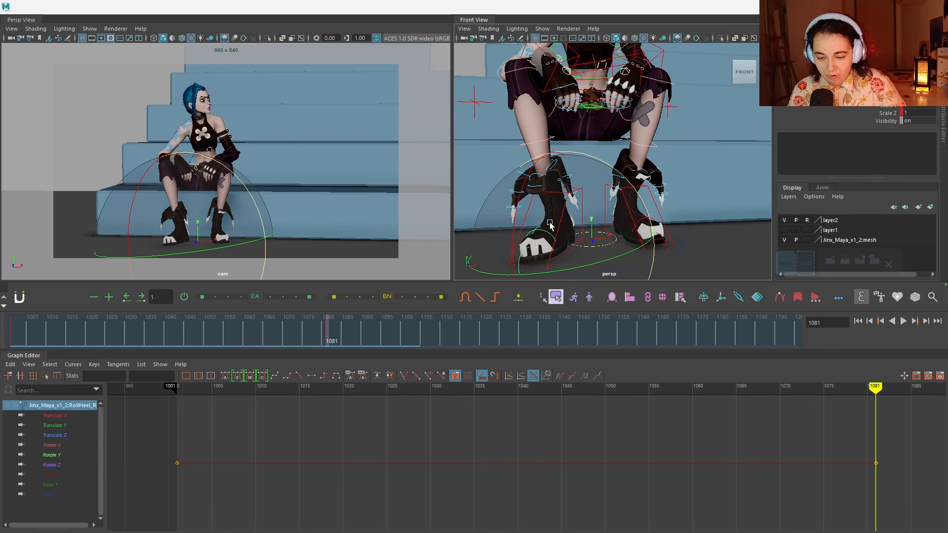
Step: Rotate the left foot's toe control (IKToes_L) slightly at frame 1081 and compare the pose with frame 1001
left_click(642, 223)
key("e")
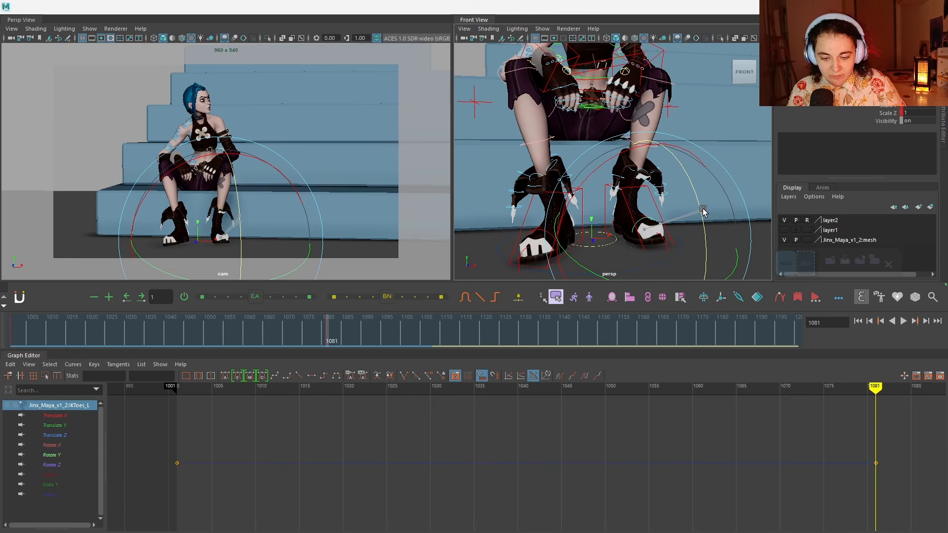
key("alt+v")
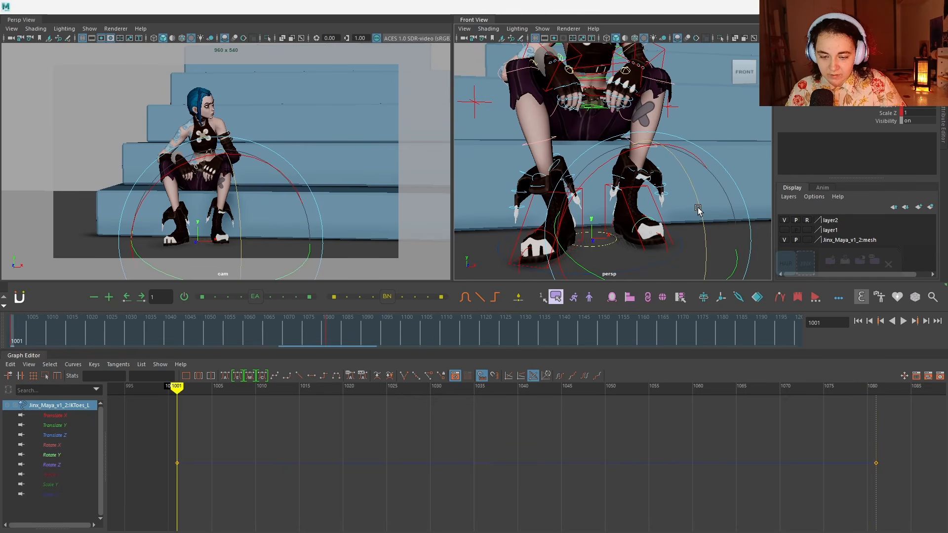
scroll(645, 182, "down", 3)
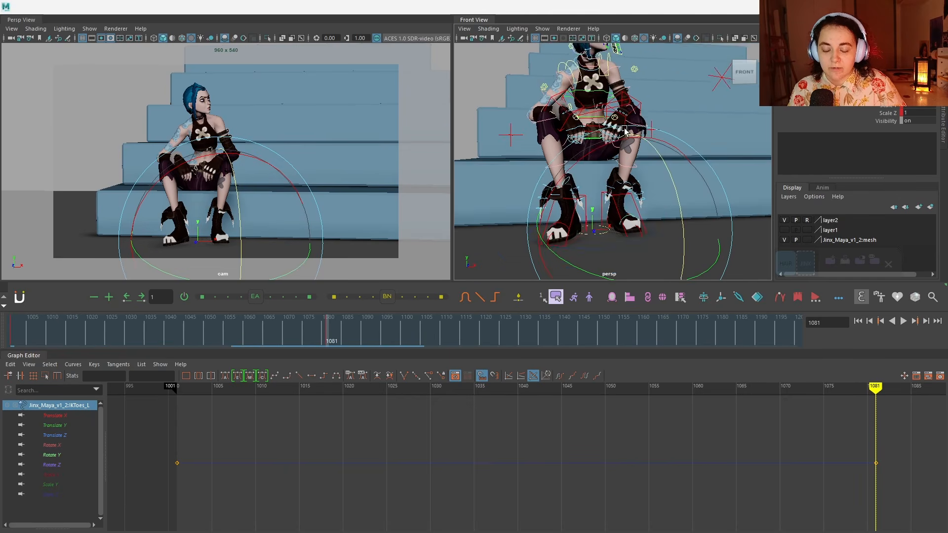
left_click(579, 219)
key("w")
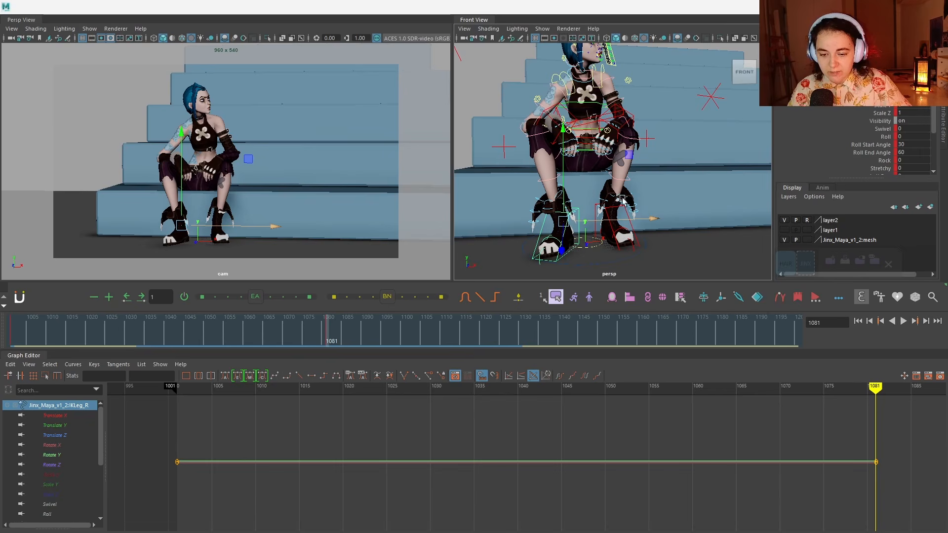
left_click_drag(612, 224, 606, 228)
key("ctrl+z")
scroll(578, 242, "up", 5)
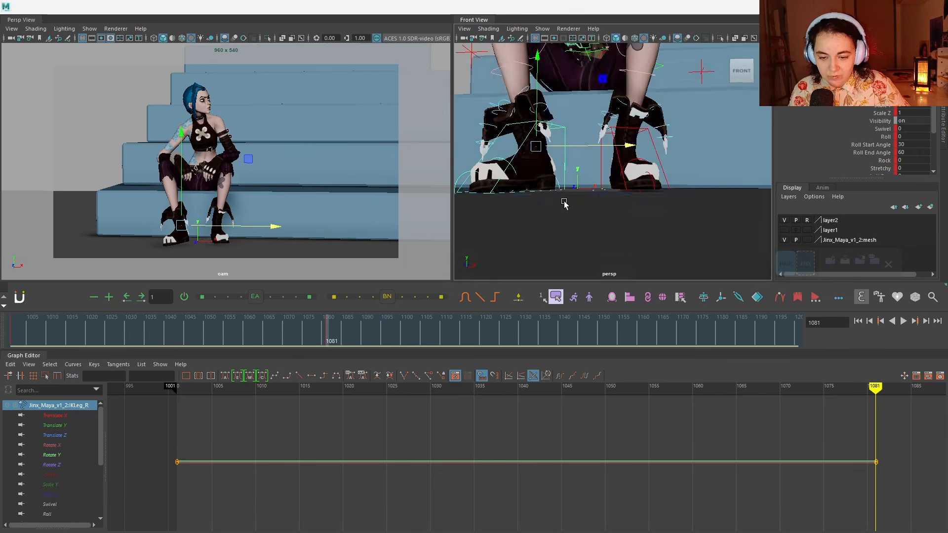
left_click(559, 173)
middle_click_drag(559, 173, 638, 220, "alt")
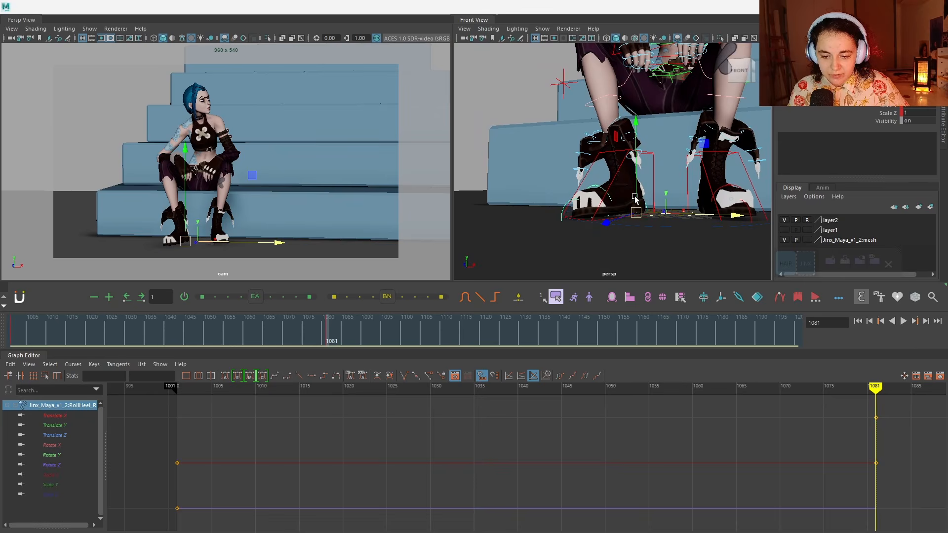
left_click_drag(635, 199, 661, 211, "alt")
key("e")
key("ctrl+z")
middle_click_drag(661, 211, 615, 213, "alt")
key("w")
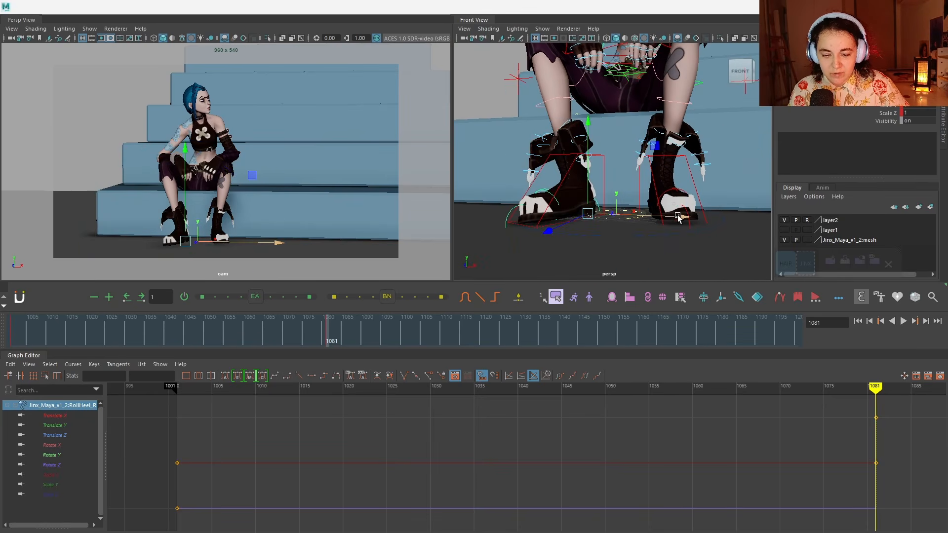
Step: Readjust the rotation of the left foot's toe control (IKToes_L) at frame 1081
left_click(679, 194)
key("e")
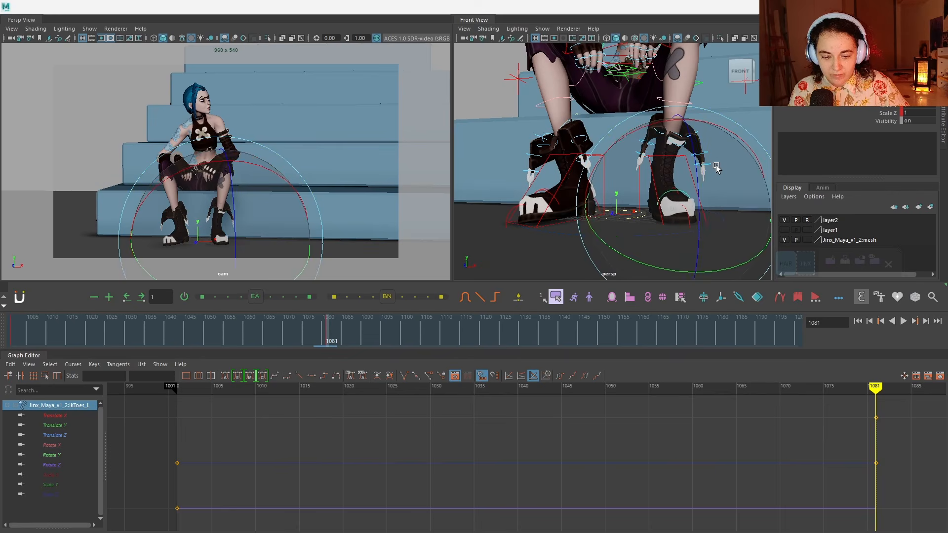
left_click_drag(715, 180, 682, 180)
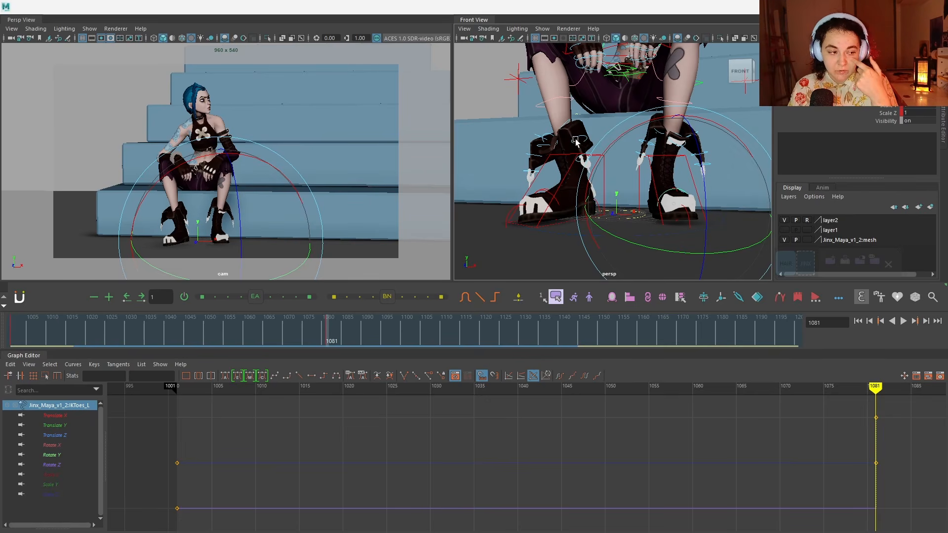
Step: Rotate the left shoulder's FKScapula control slightly at frame 1081 and compare the pose with frame 1001
left_click_drag(576, 142, 633, 205, "alt")
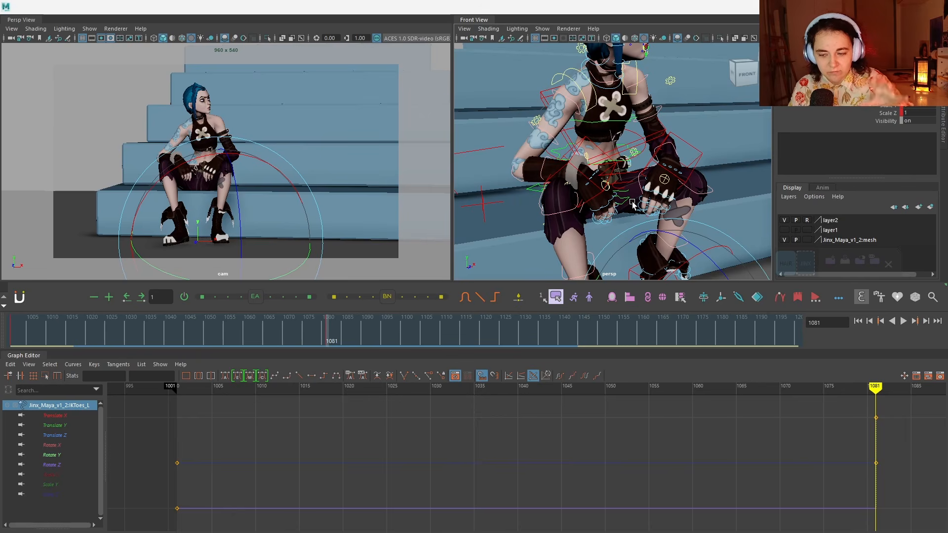
left_click_drag(651, 168, 628, 126, "alt")
scroll(615, 159, "up", 3)
left_click(614, 149)
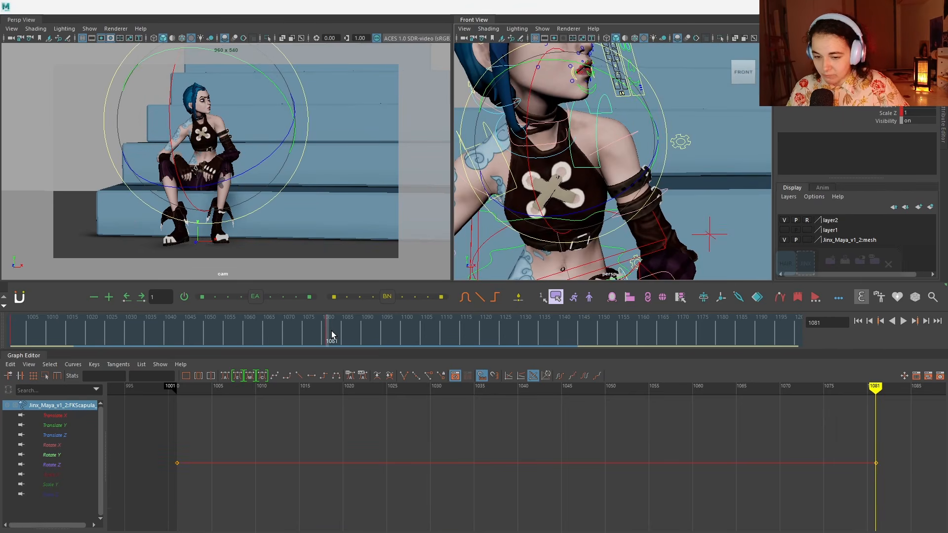
key("alt+shift+v")
key("period")
key("comma")
key("period")
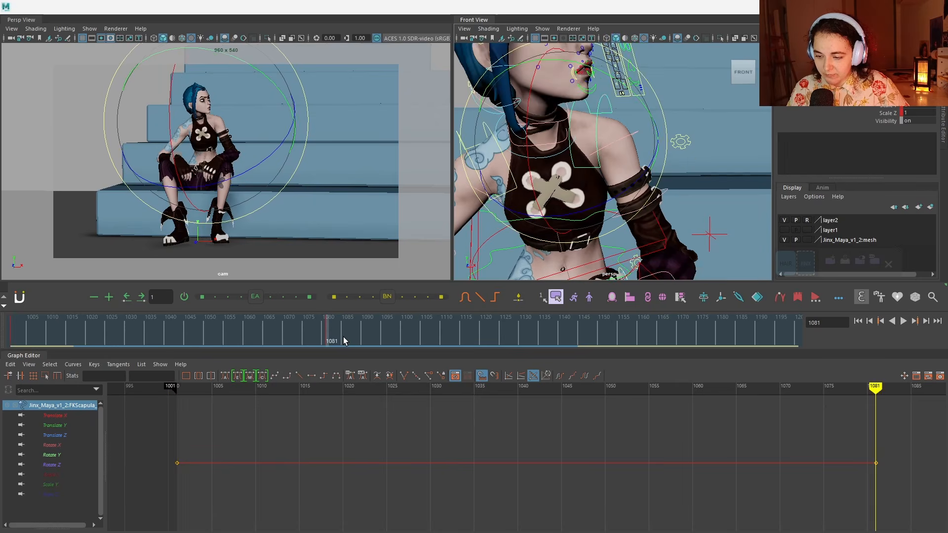
key("comma")
key("period")
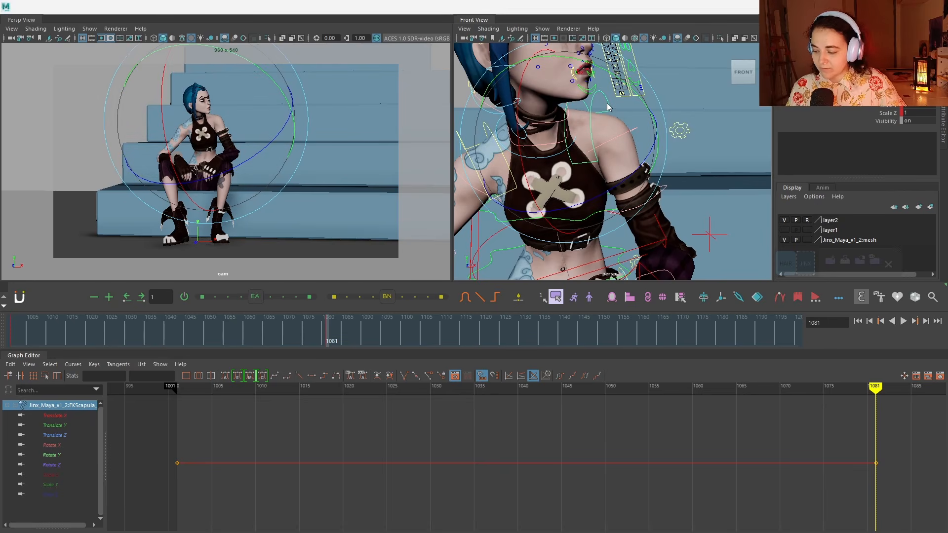
key("comma")
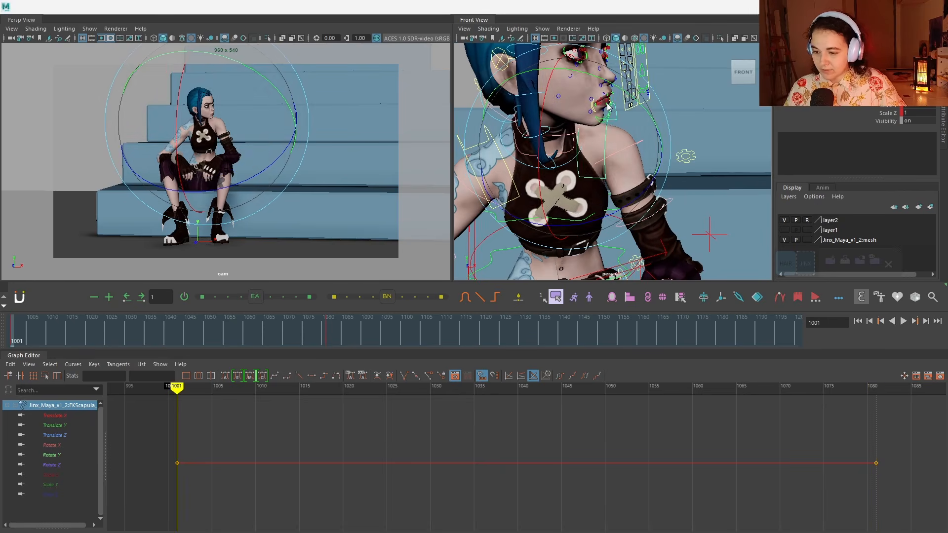
key("period")
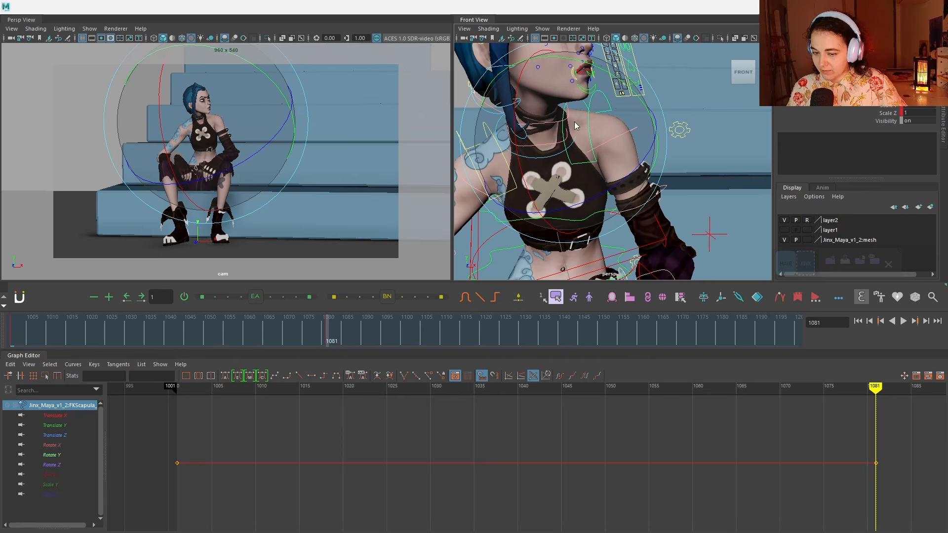
Step: Refine the left FKScapula control's rotation at frame 1081, flipping between the two key poses to check the shoulder movement
mouse_move(615, 185)
left_mouse_down()
mouse_move(626, 161)
mouse_move(617, 177)
mouse_move(629, 177)
left_mouse_up()
key("comma")
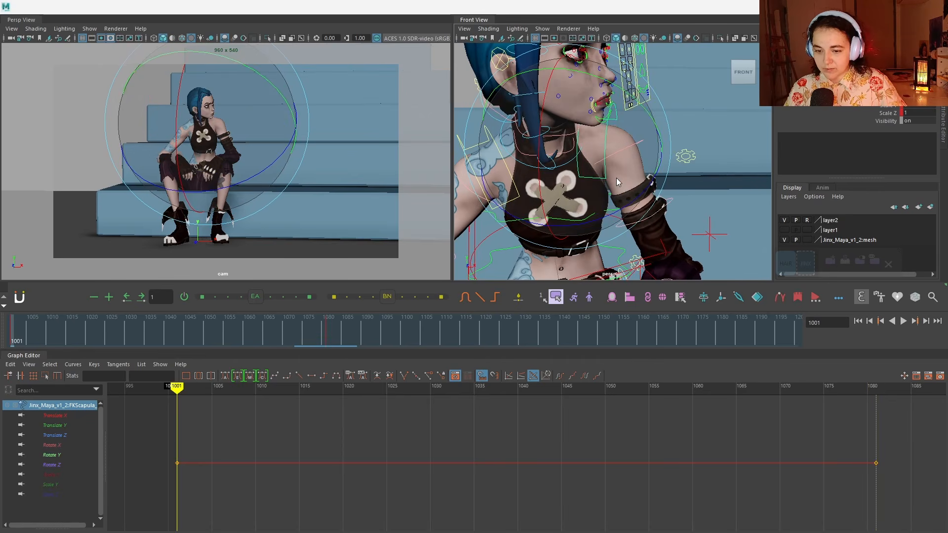
key("period")
key("comma")
key("period")
key("comma")
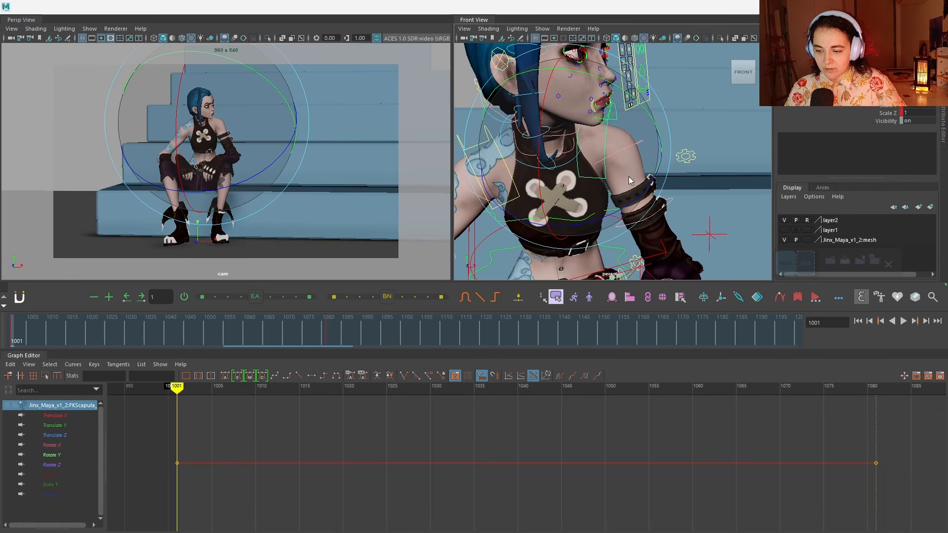
key("period")
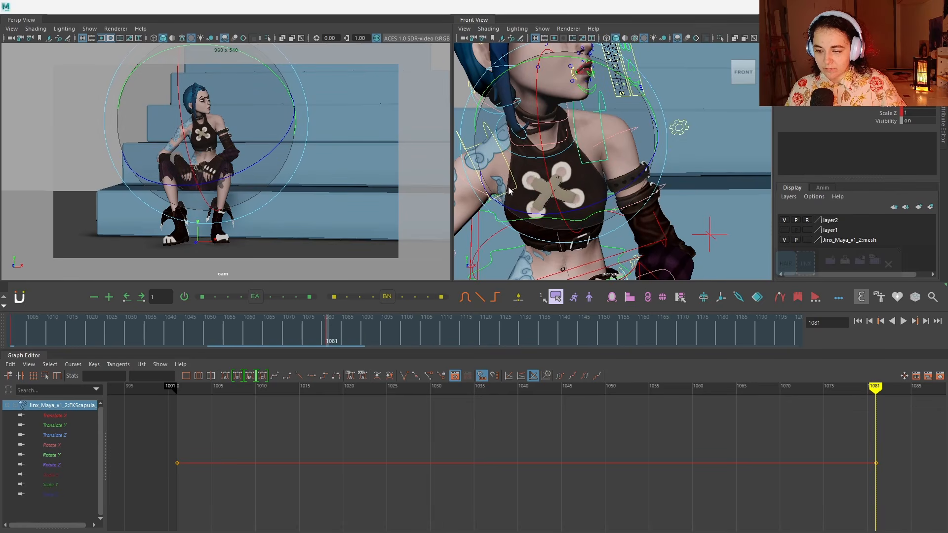
Step: Rotate the right shoulder's FKScapula control slightly at frame 1081 and compare it against the frame 1001 pose
key("w")
key("e")
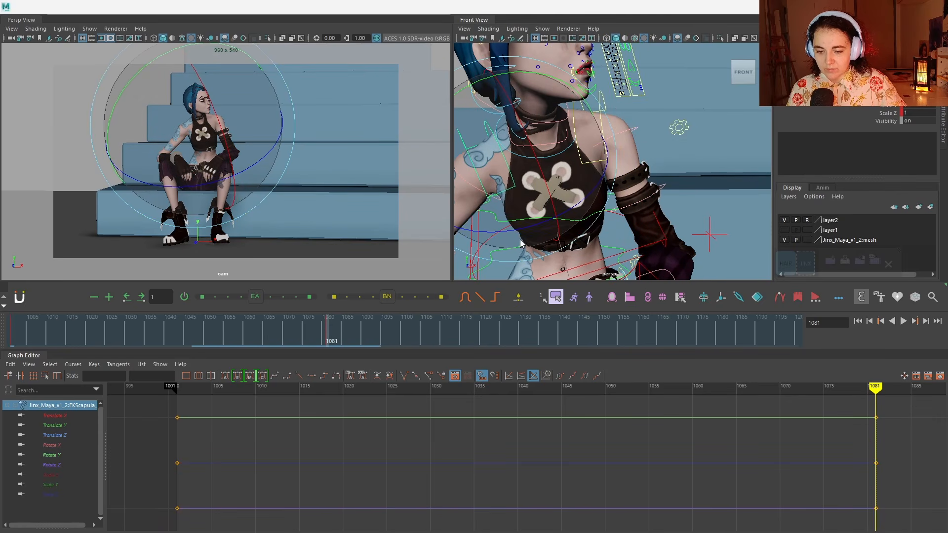
key("comma")
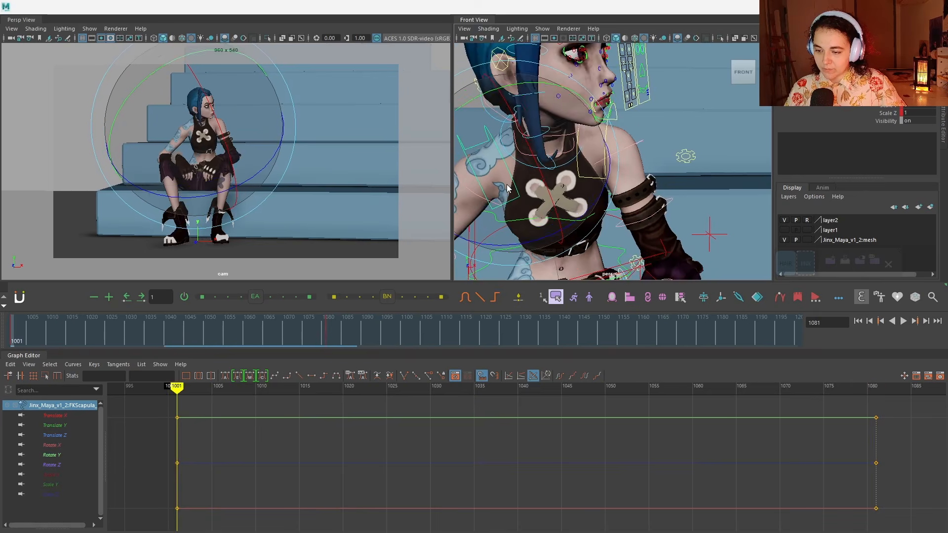
key("period")
key("comma")
key("period")
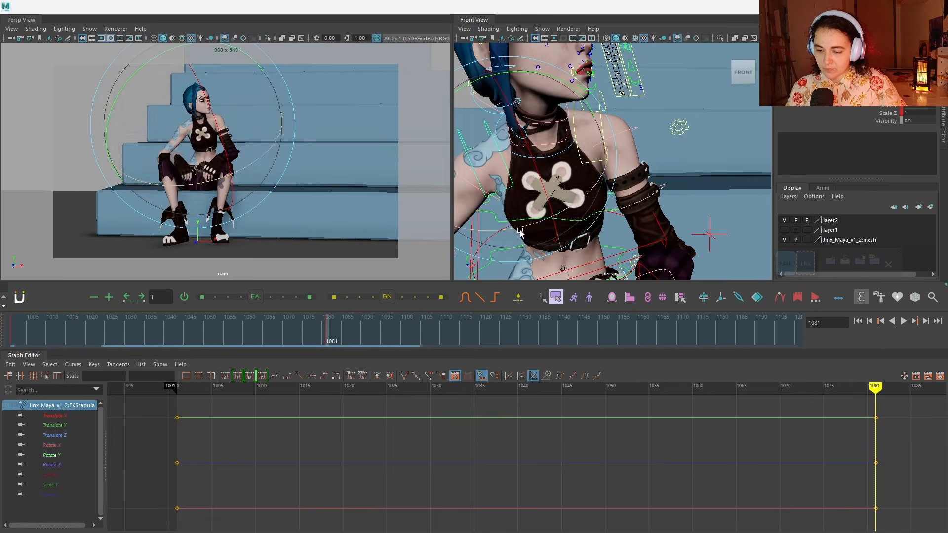
Step: Rotate the left hand's IK control (IKArm_L) slightly in the frame 1081 pose
scroll(521, 232, "down", 4)
middle_click_drag(534, 235, 549, 190, "alt")
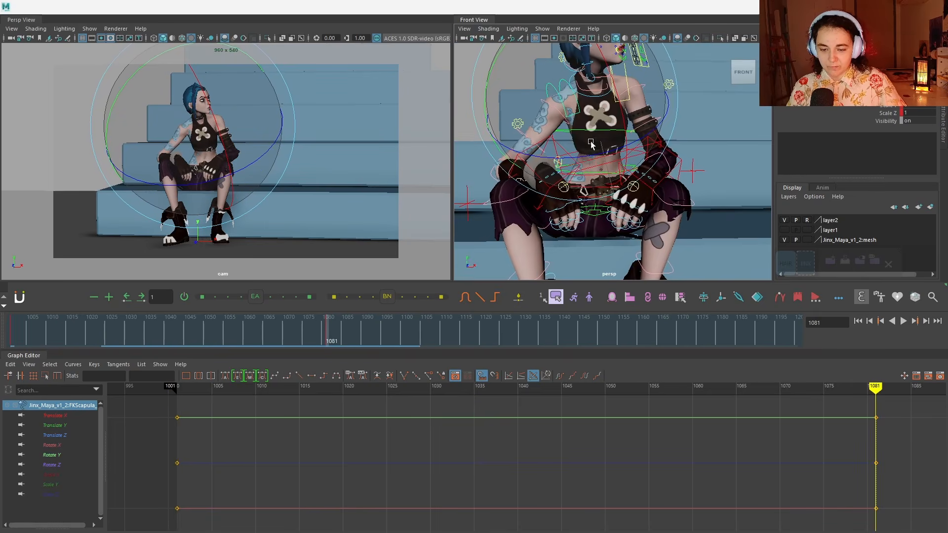
scroll(589, 201, "up", 4)
key("w")
left_click_drag(589, 202, 594, 191, "alt")
scroll(594, 192, "down", 4)
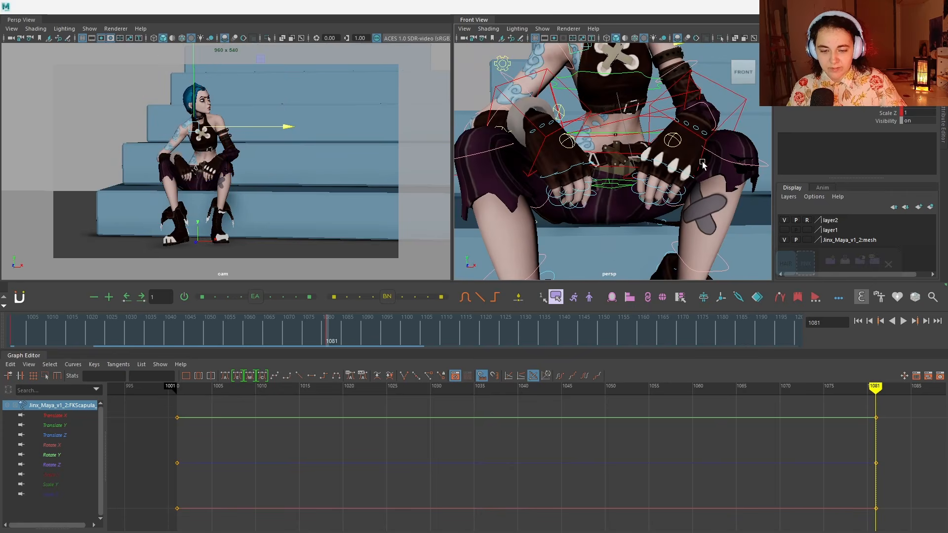
left_click(708, 138)
left_click_drag(704, 141, 603, 161, "alt")
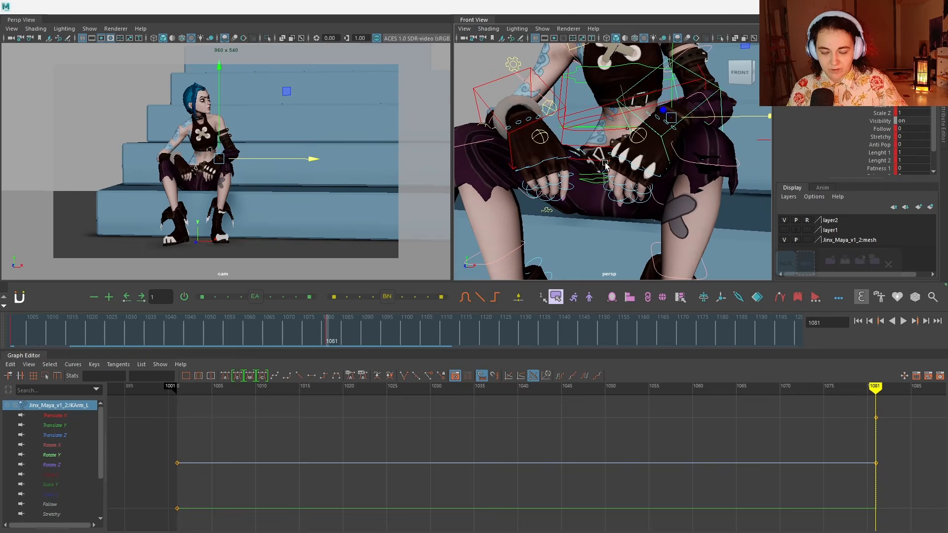
key("e")
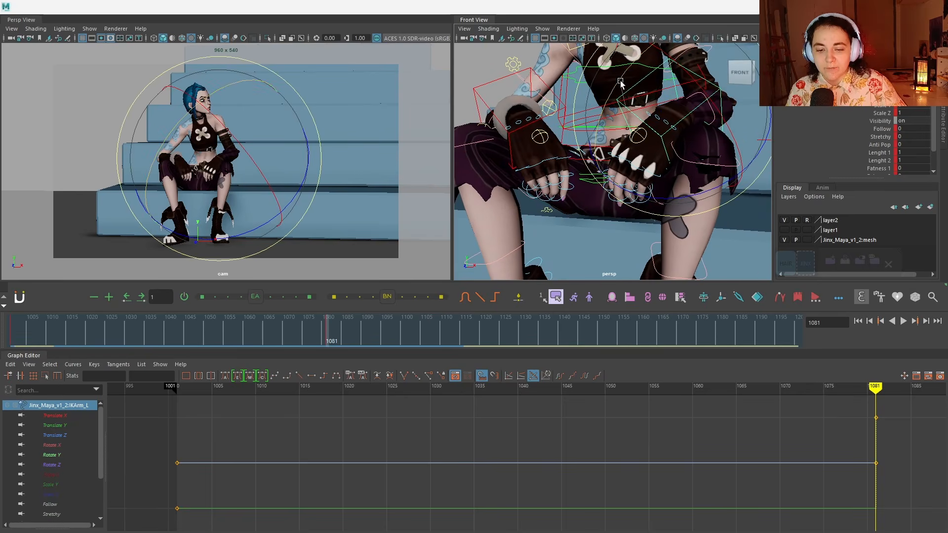
left_click_drag(620, 81, 621, 84)
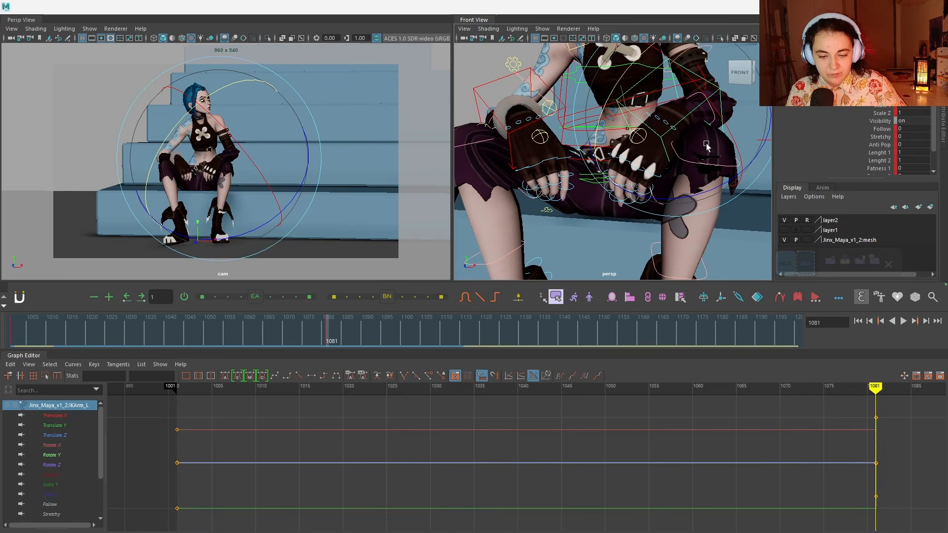
Step: Adjust the rotation of the left and right hands' IK controls (IKArm_L and IKArm_R) slightly at frame 1081
left_click_drag(706, 146, 702, 144)
left_click_drag(608, 119, 608, 123)
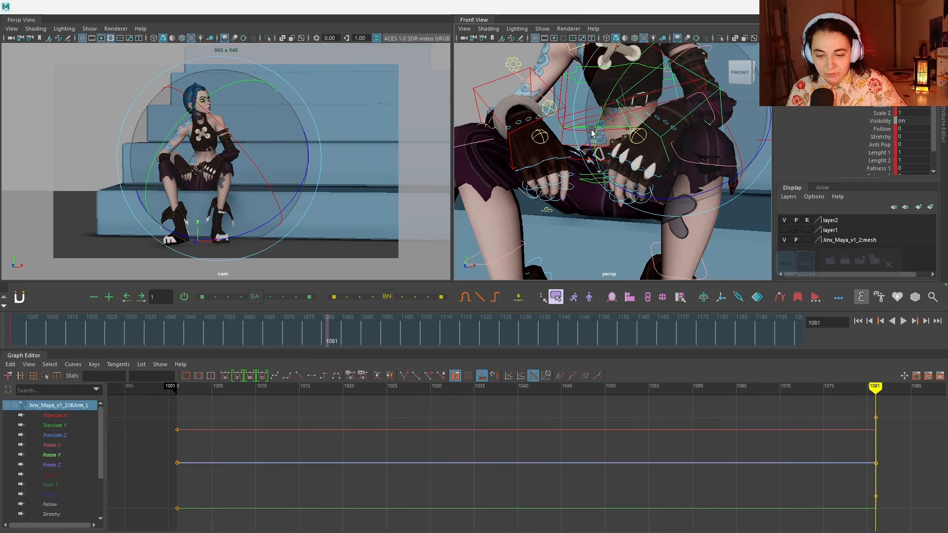
left_click(560, 129)
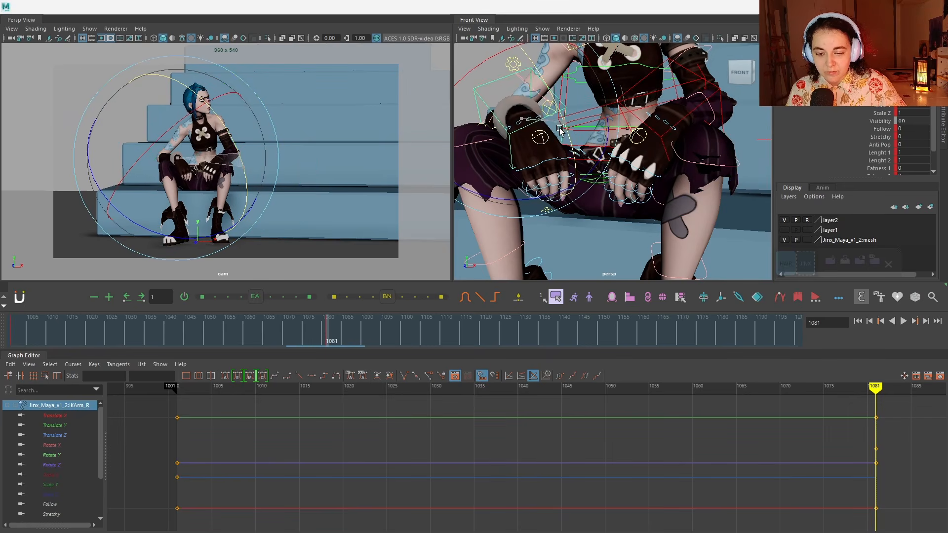
left_click_drag(561, 130, 558, 134)
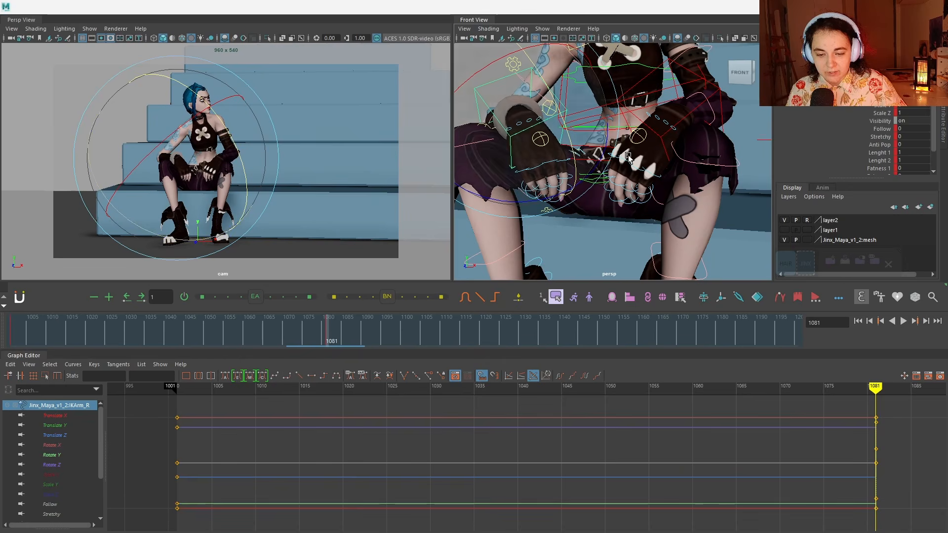
Step: Try changing the left hand's finger pose with the Fingers_L control, and undo the change
left_click(602, 132)
mouse_move(602, 133)
left_mouse_down()
mouse_move(600, 119)
mouse_move(616, 144)
left_mouse_up()
left_click(641, 136)
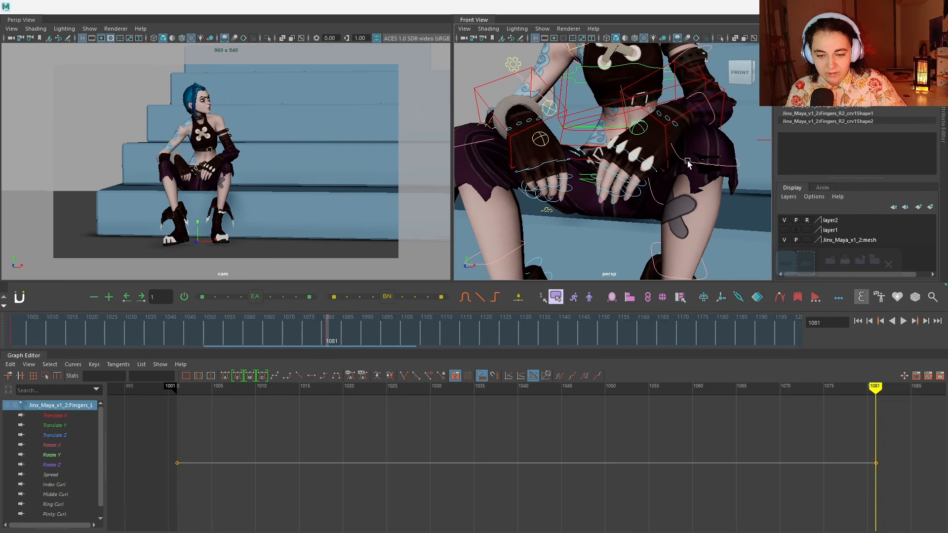
key("ctrl+z")
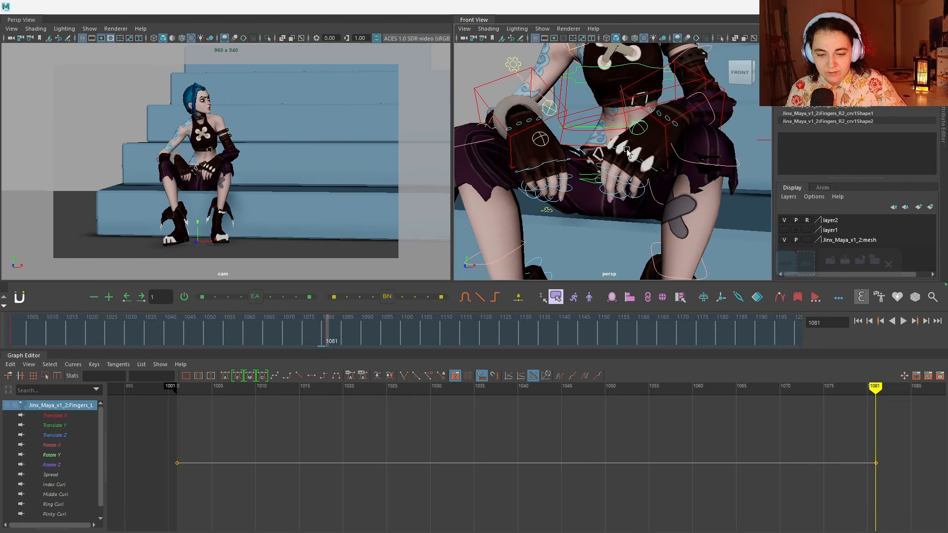
Step: Select two FK controls of the left hand's index finger and rotate them slightly at frame 1081
left_click_drag(626, 149, 651, 149, "alt")
left_click(627, 151)
left_click_drag(574, 122, 569, 120)
left_click_drag(575, 170, 586, 147)
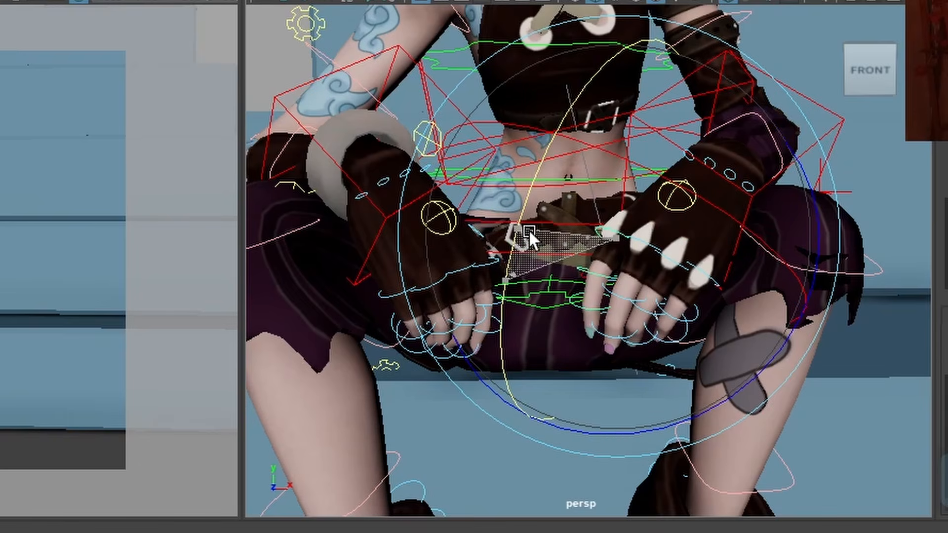
key("w")
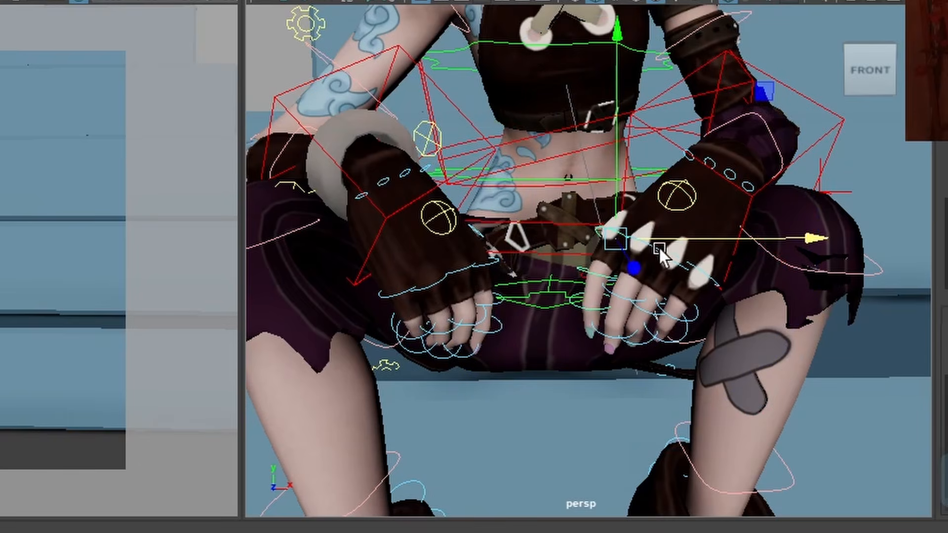
left_click(587, 272)
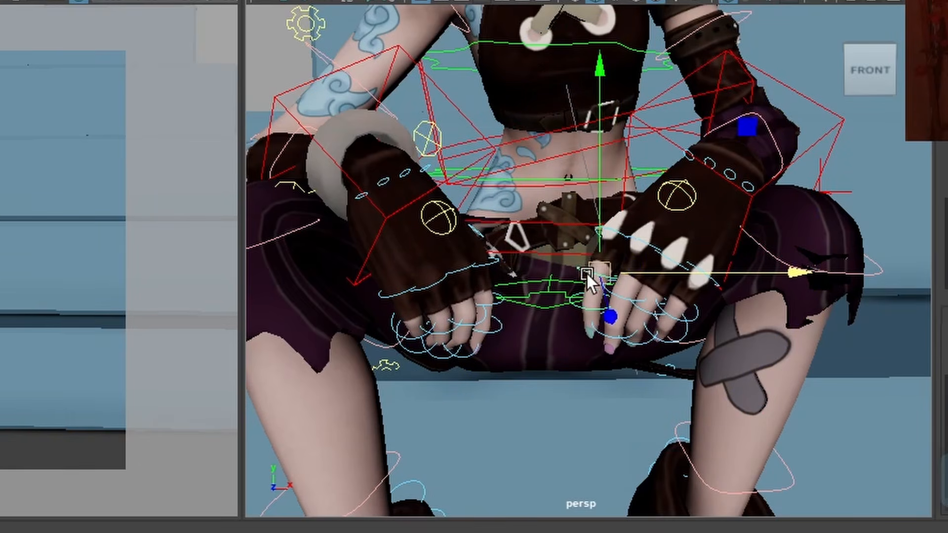
key("e")
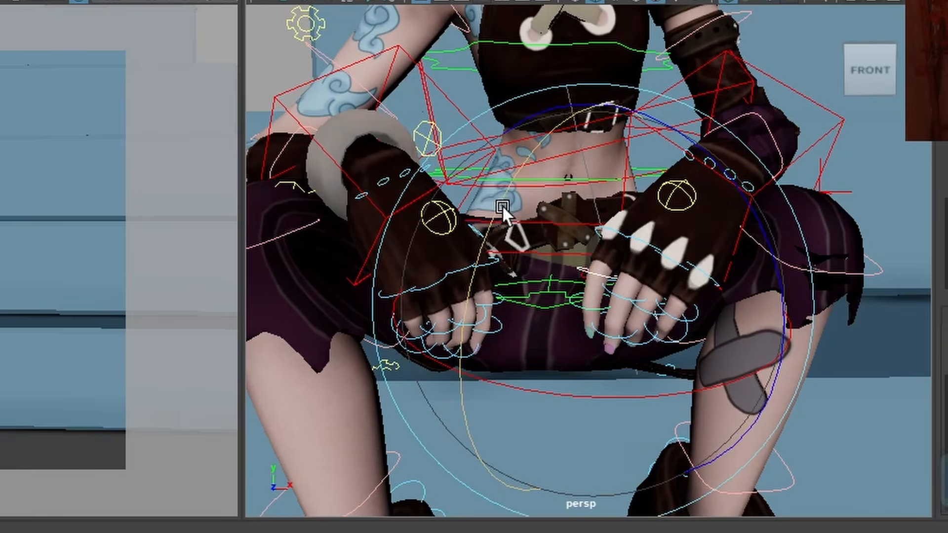
left_click_drag(502, 206, 516, 164)
Step: Flip repeatedly between frames 1001 and 1081 to compare the hands, fingers and overall body movement
key("comma")
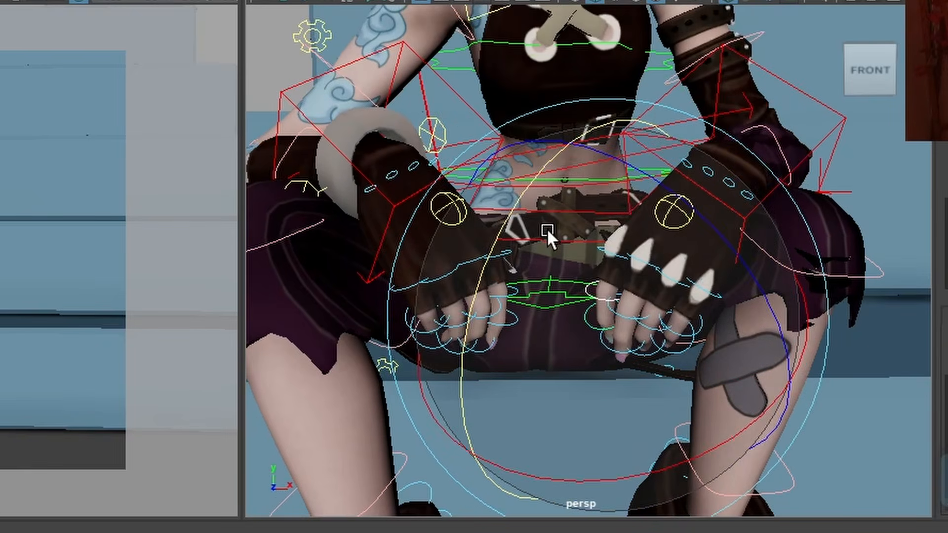
key("period")
key("comma")
key("period")
key("comma")
key("period")
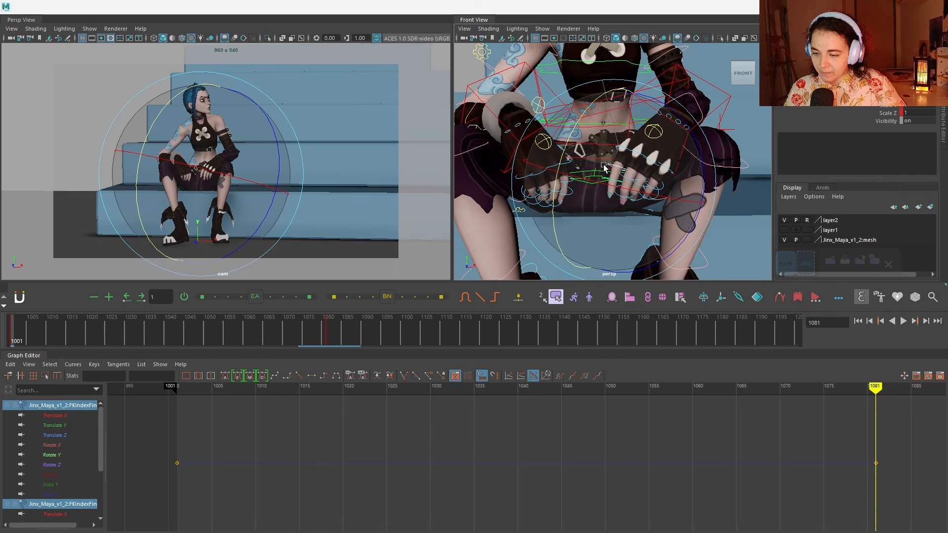
key("comma")
key("period")
key("comma")
key("period")
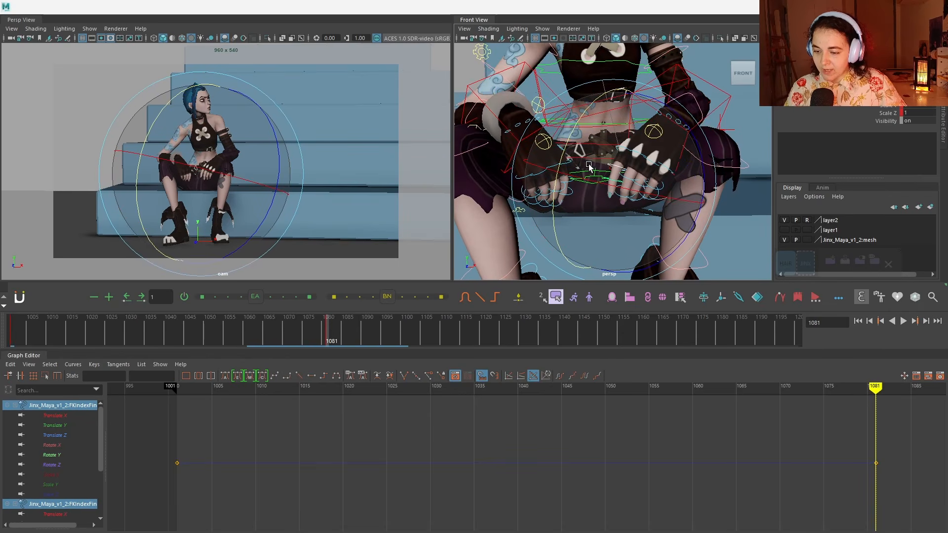
key("comma")
key("period")
key("comma")
key("period")
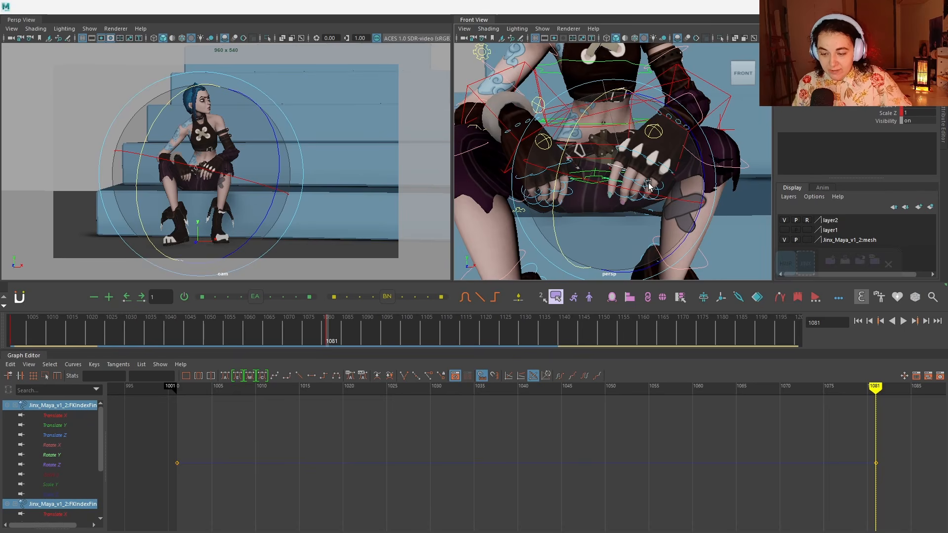
Step: Select all of Jinx's rig controls, key the held first pose around frame 1073, and shift that key to about frame 1076
left_click_drag(599, 184, 629, 198, "alt")
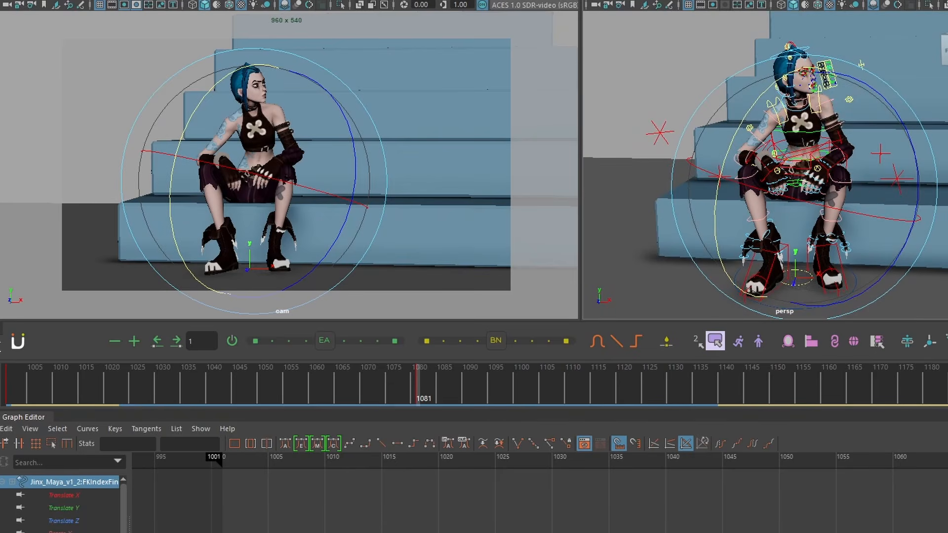
key("ctrl+shift+a")
left_click(52, 394)
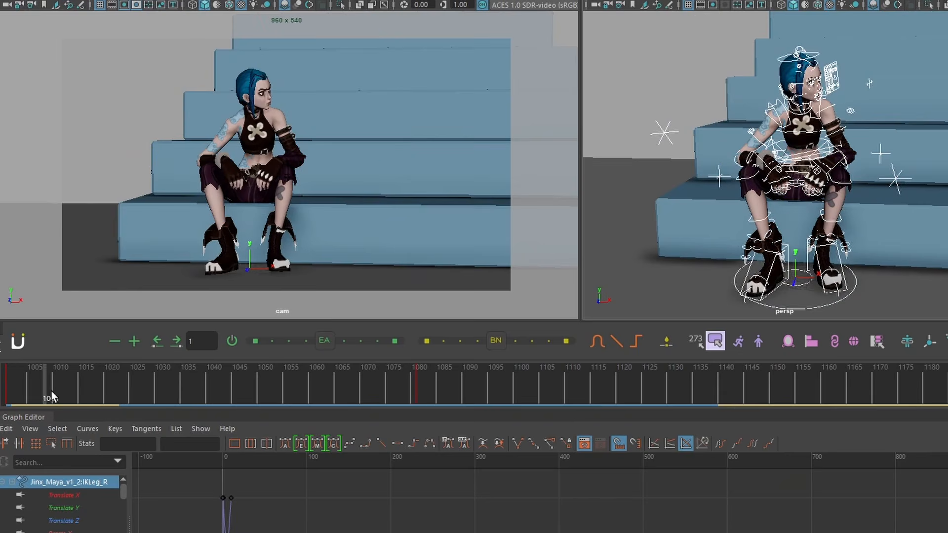
left_click_drag(316, 366, 331, 371)
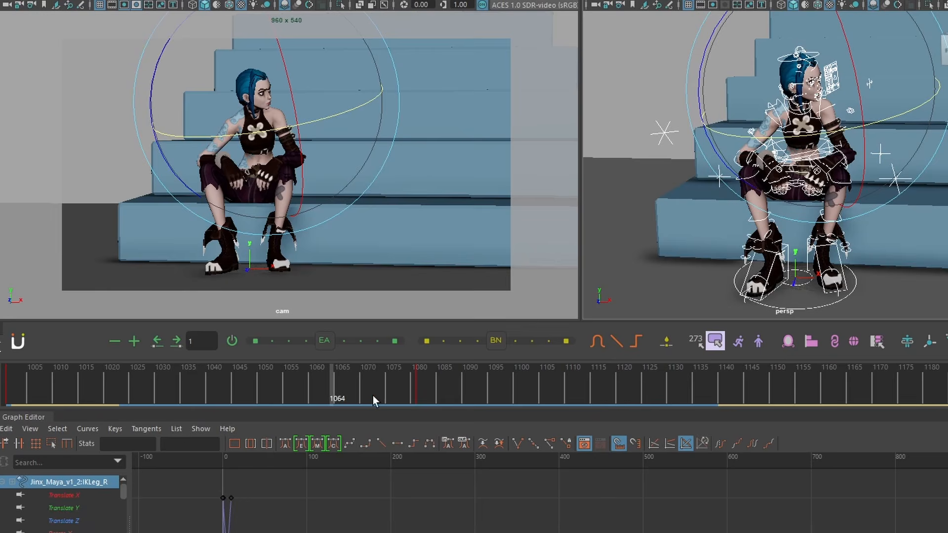
mouse_move(372, 396)
left_mouse_down()
mouse_move(364, 381)
mouse_move(377, 378)
left_mouse_up()
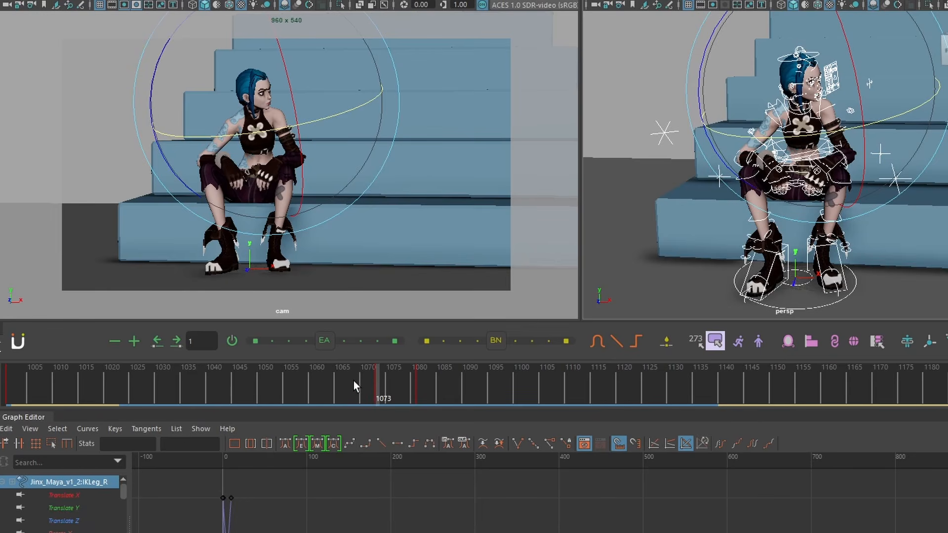
mouse_move(381, 376)
left_mouse_down("shift")
mouse_move(401, 378)
mouse_move(360, 387)
mouse_move(414, 398)
left_mouse_up("shift")
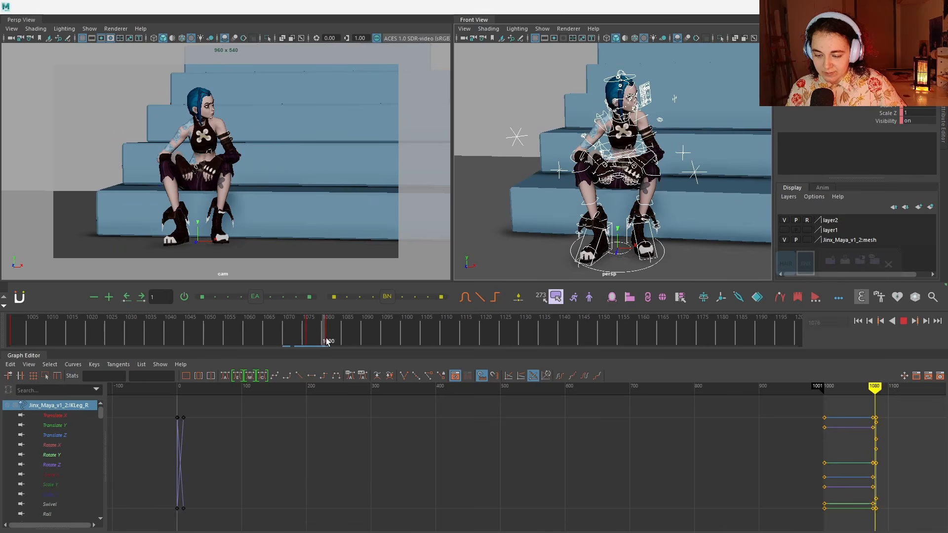
Step: Play the blocking to judge its timing, and key all controls at frame 1096
left_click_drag(327, 342, 328, 342)
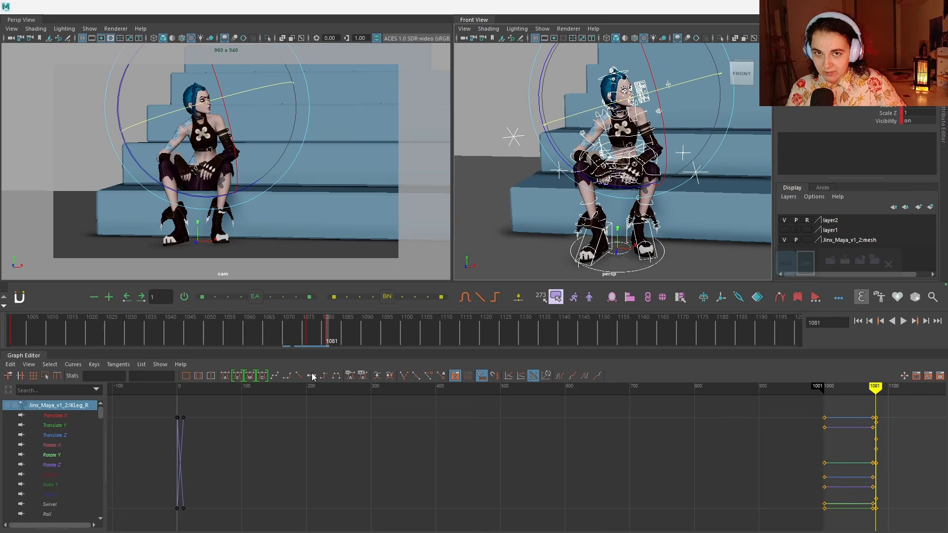
key("alt+v")
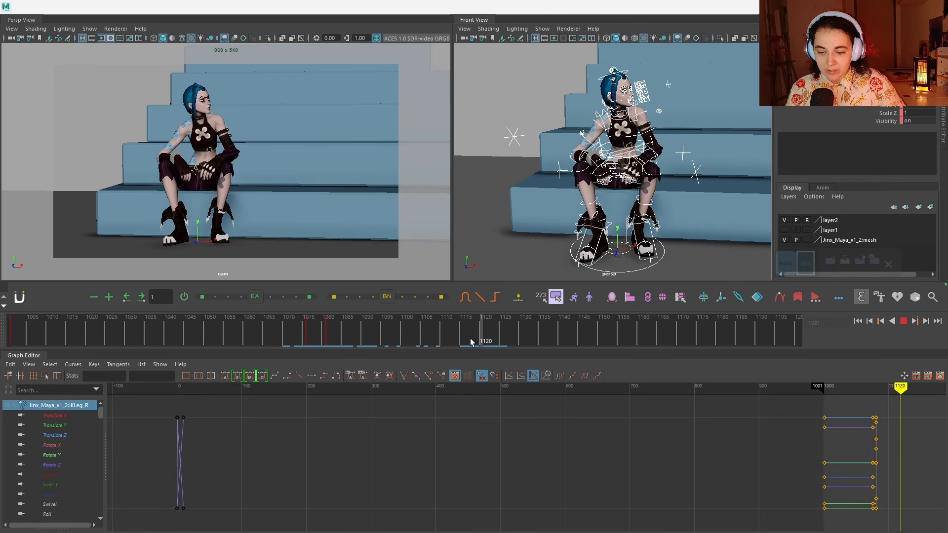
left_click_drag(471, 342, 386, 319)
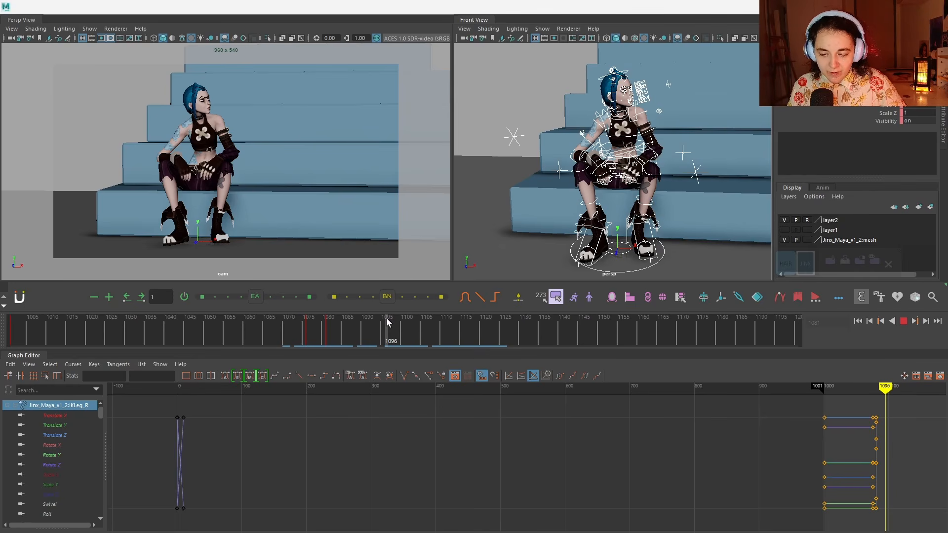
Step: Rotate the head's FKHead_M control slightly at frame 1096 and key it
left_click(618, 99)
left_click_drag(617, 99, 617, 114, "alt")
scroll(616, 114, "up", 5)
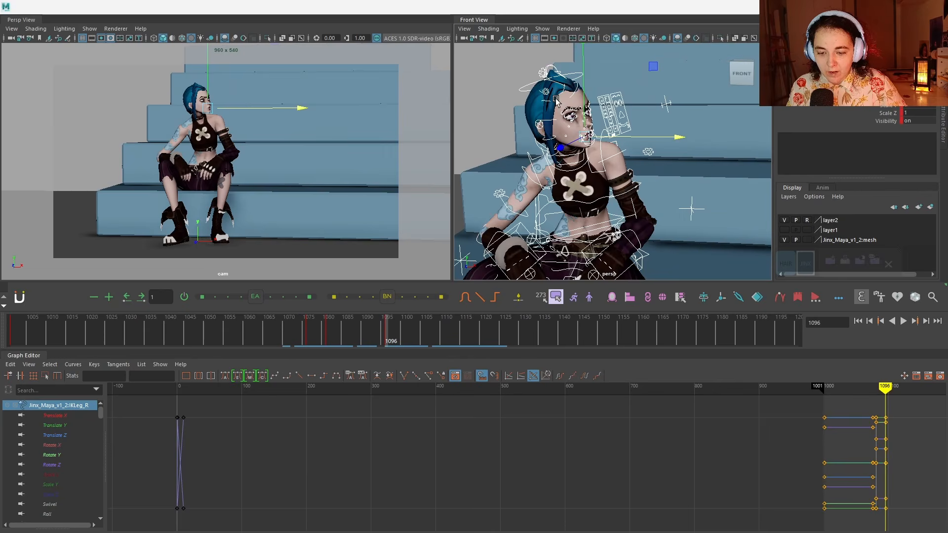
left_click(573, 121)
key("e")
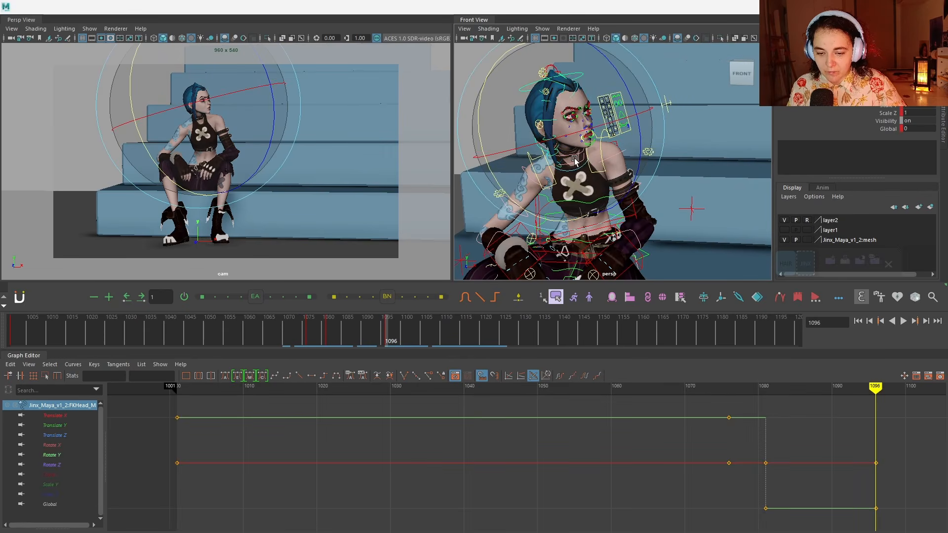
mouse_move(575, 160)
left_mouse_down()
mouse_move(583, 162)
mouse_move(575, 167)
left_mouse_up()
key("s")
key("w")
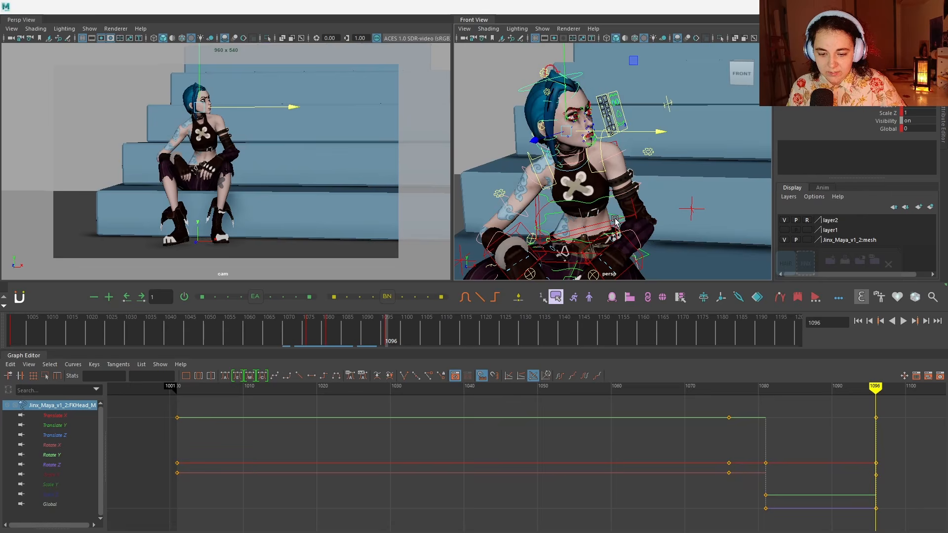
Step: Rotate the upper spine (IKSpine3_M) and neck (FKNeck_M) controls slightly at frame 1096, comparing the pose with frame 1081
left_click(632, 213)
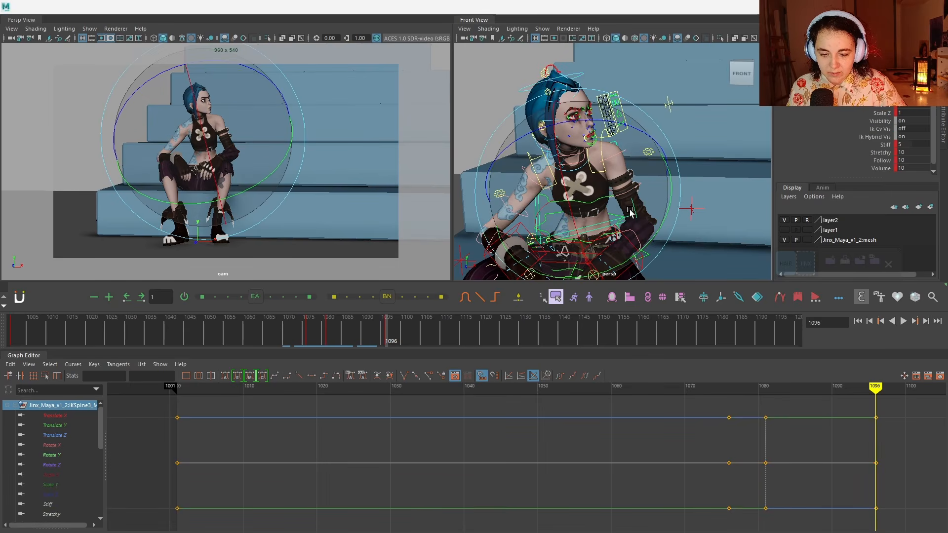
left_click_drag(632, 213, 624, 204)
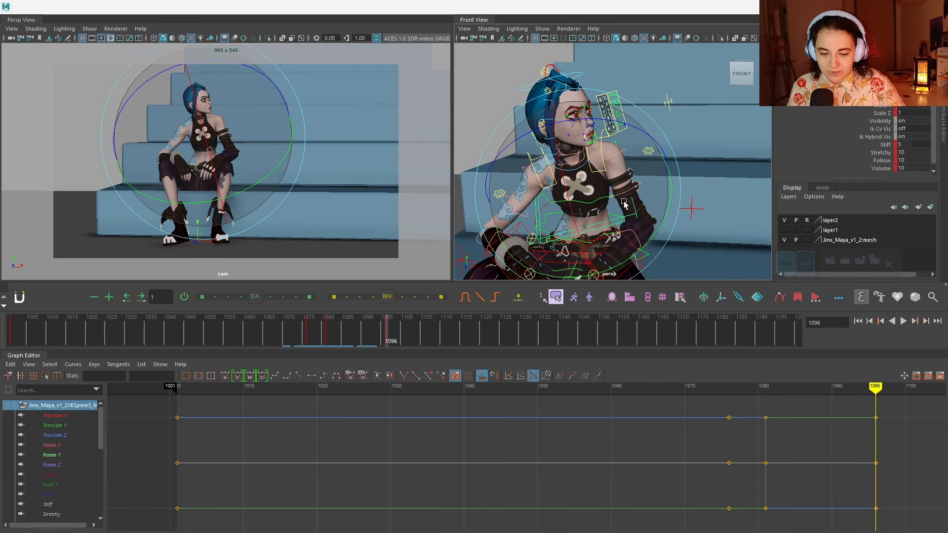
left_click(574, 168)
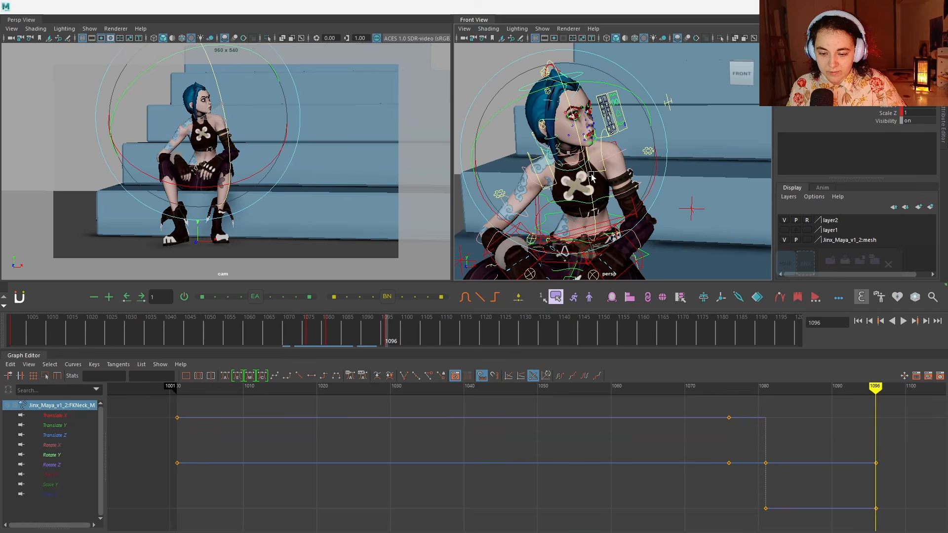
left_click_drag(606, 155, 599, 156)
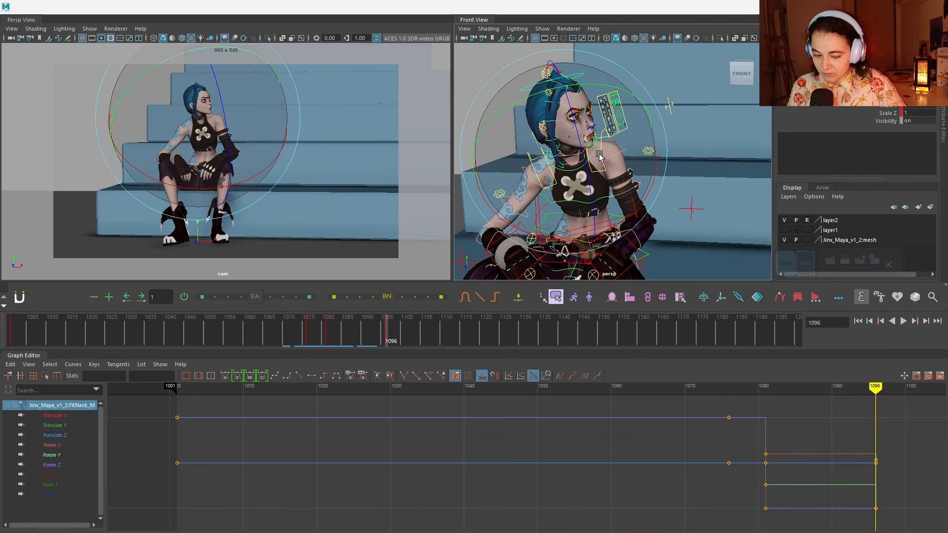
key("comma")
key("period")
key("comma")
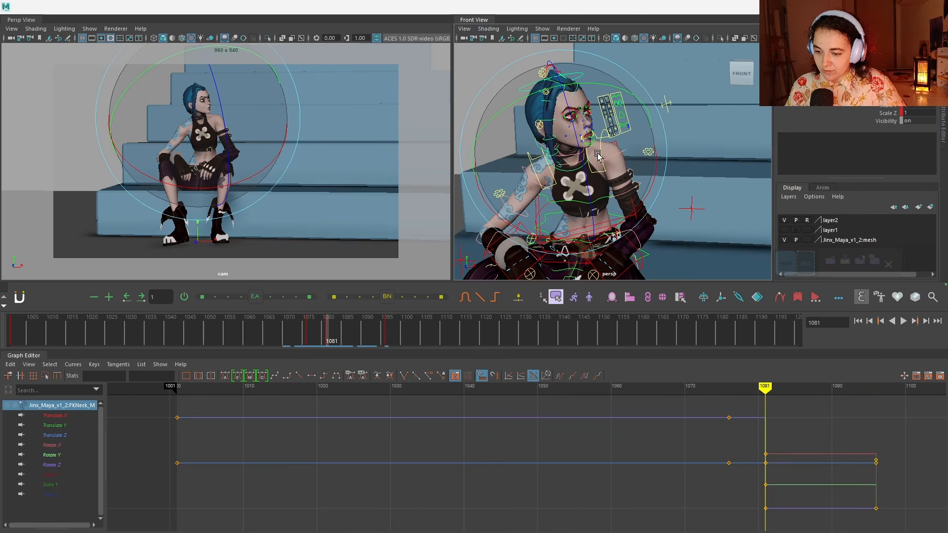
key("period")
key("comma")
key("period")
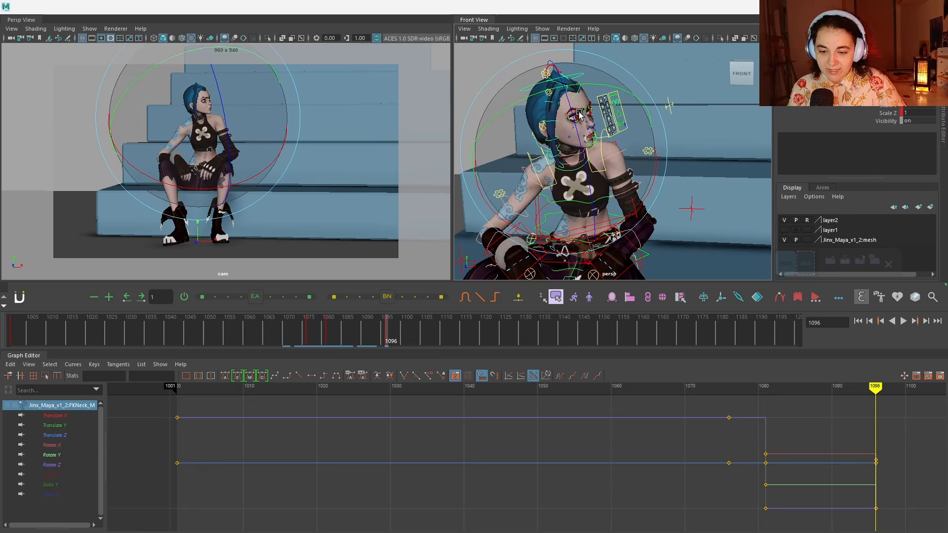
Step: Rotate the head's FKHead_M control slightly to start a new pose at frame 1128
left_click(514, 329)
key("w")
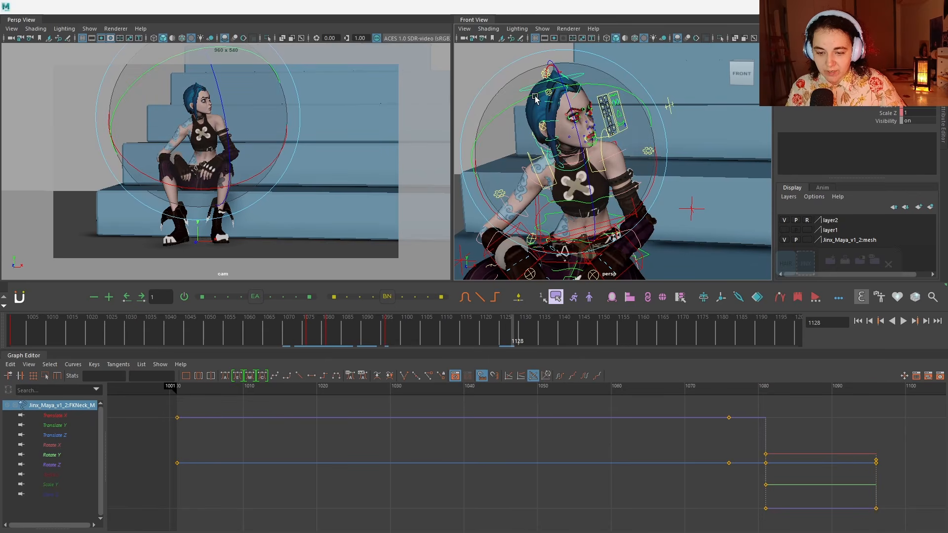
left_click(529, 86)
key("e")
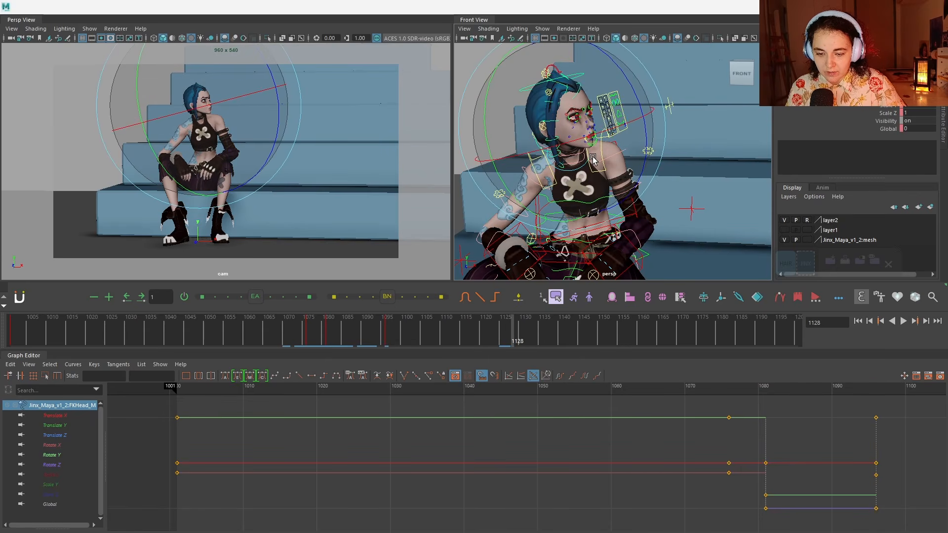
left_click_drag(579, 161, 576, 164)
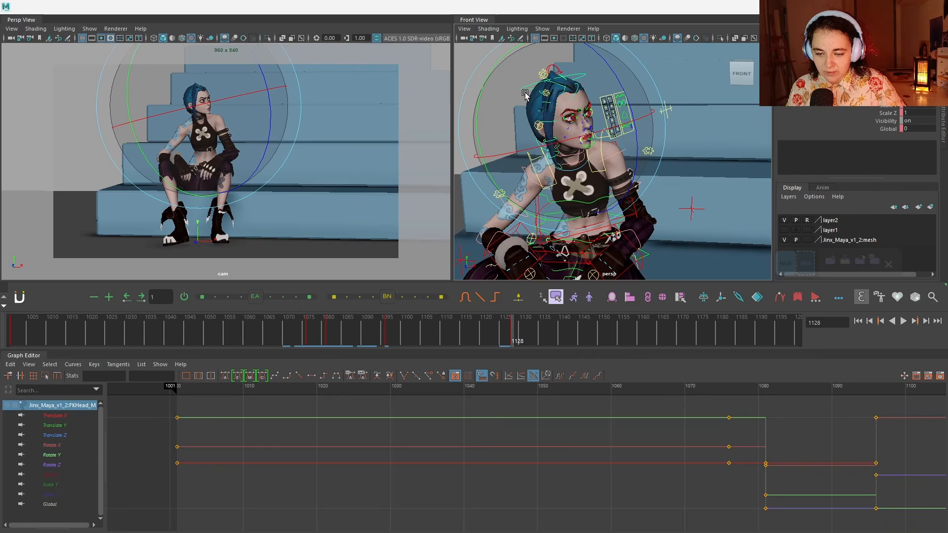
key("w")
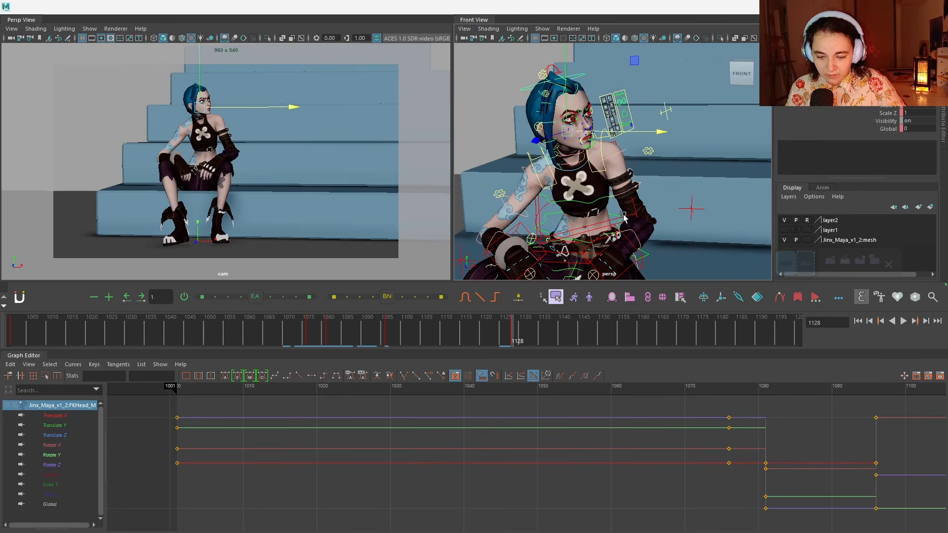
key("e")
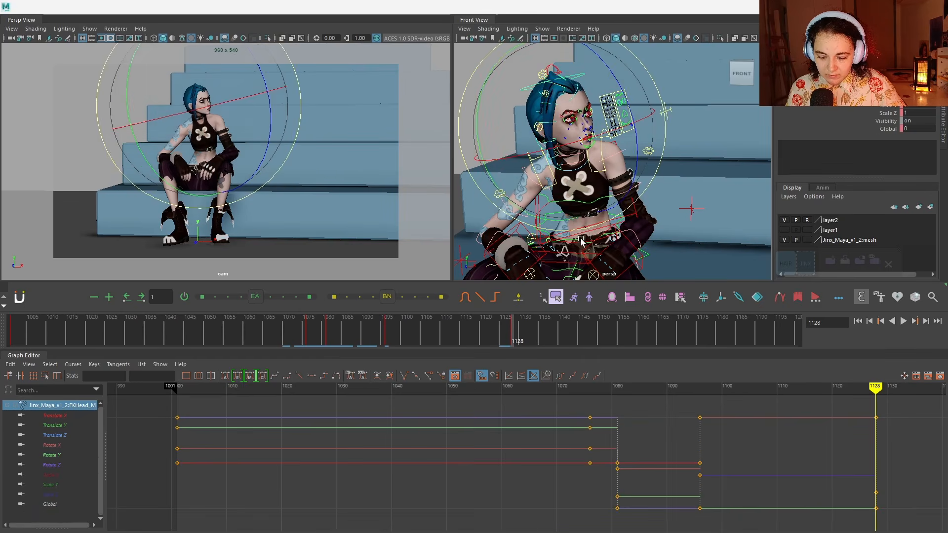
Step: Play the blocking, and rotate the upper spine control (IKSpine3_M) slightly for a new pose at frame 1181
left_click(581, 240)
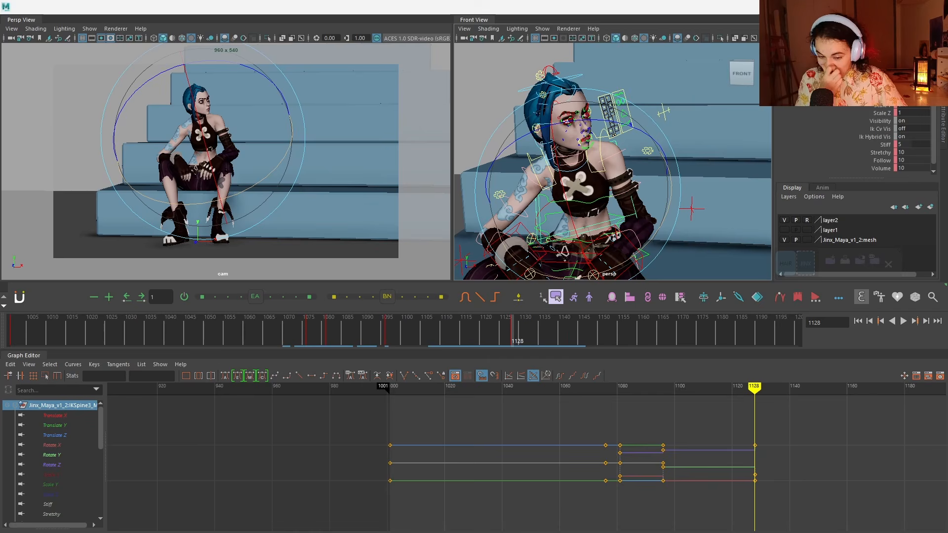
key("alt+v")
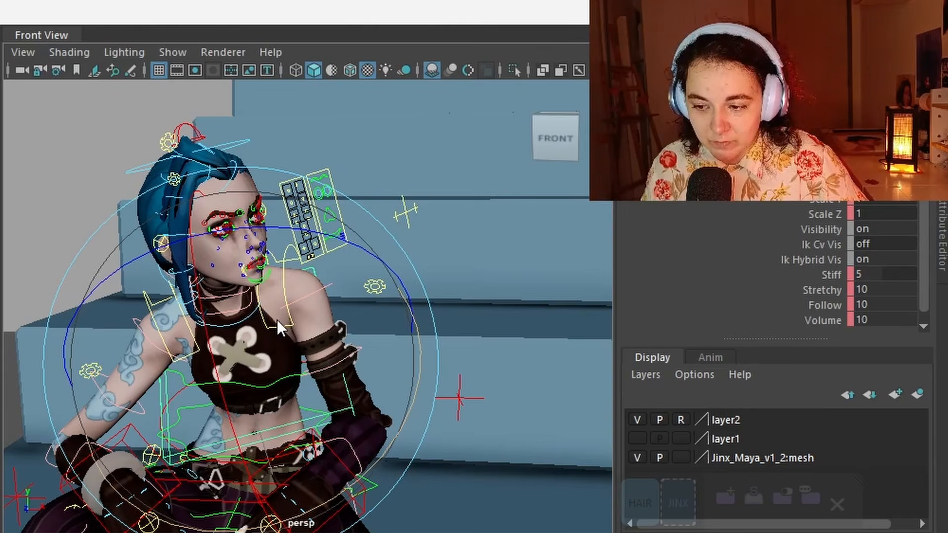
left_click(258, 345)
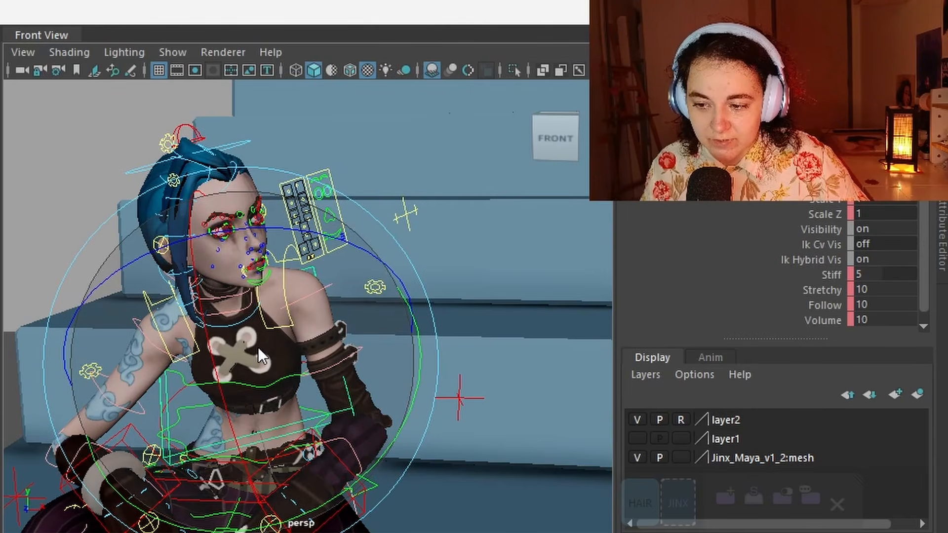
left_click_drag(258, 346, 259, 353)
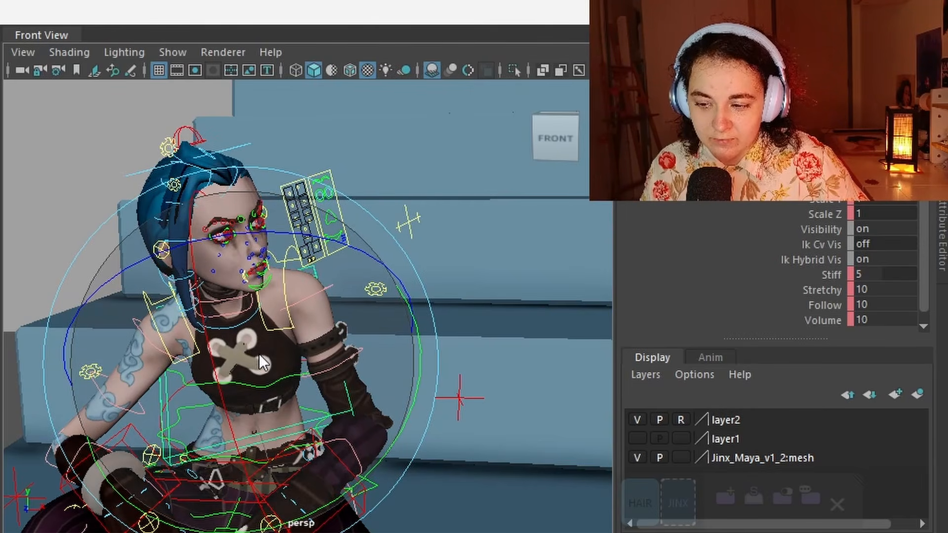
key("w")
Step: Rotate the head (FKHead_M) and neck controls slightly downward for the frame 1181 pose, undoing the last adjustment
left_click(286, 274)
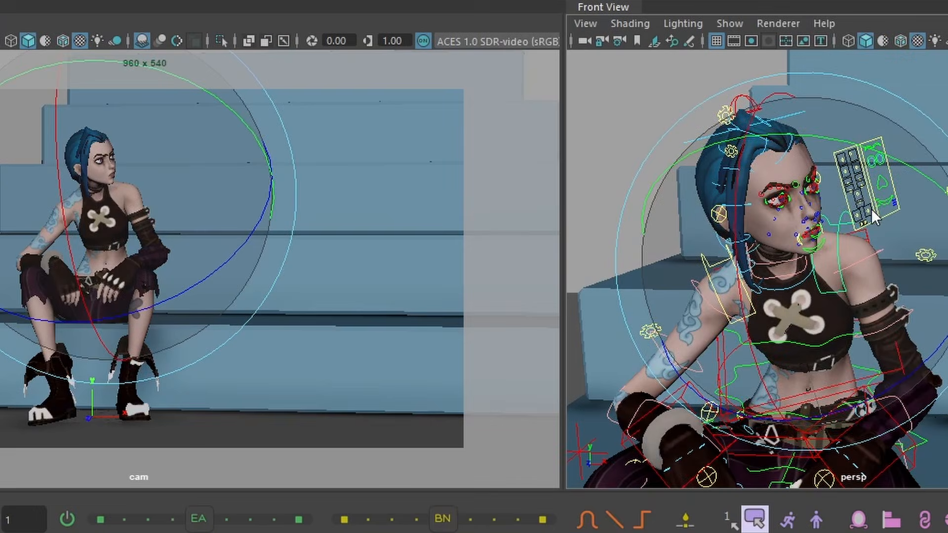
key("w")
key("e")
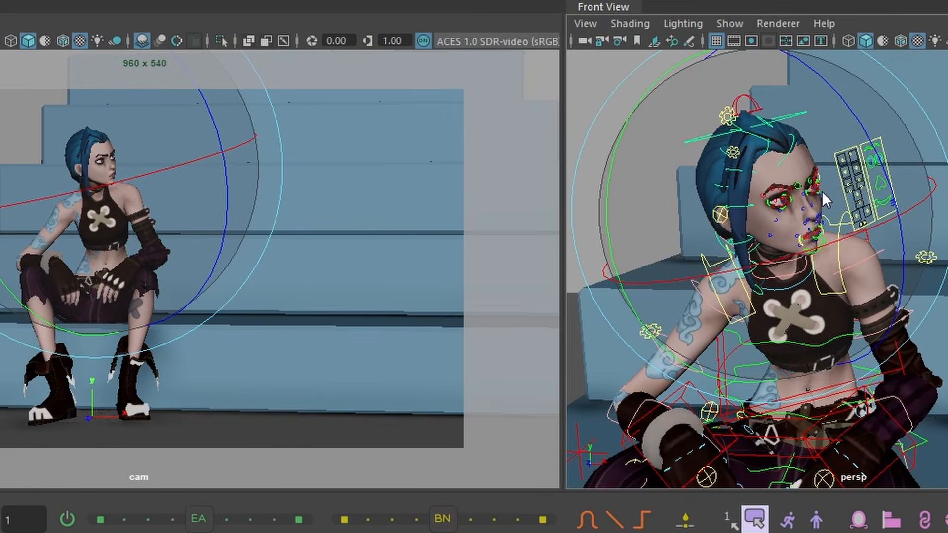
left_click_drag(812, 218, 825, 225)
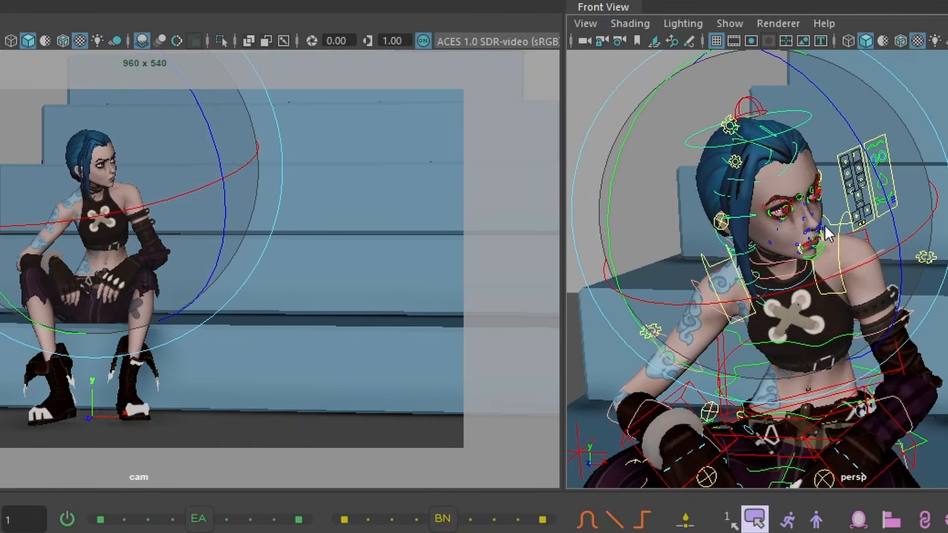
key("w")
key("e")
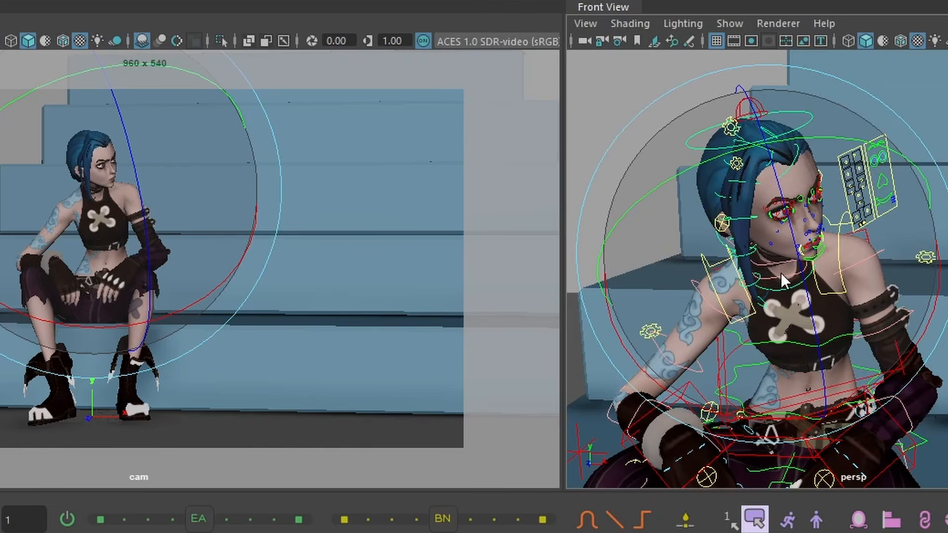
key("w")
key("e")
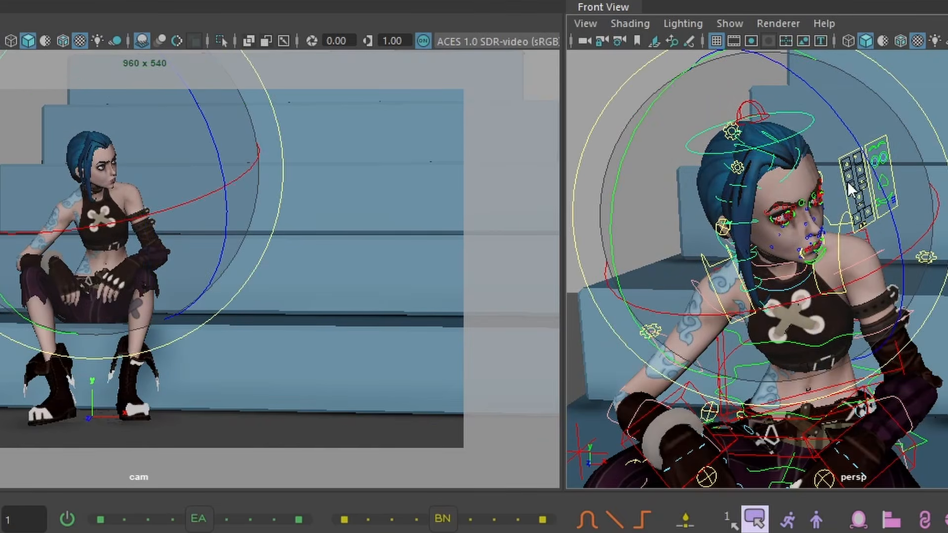
key("ctrl+z")
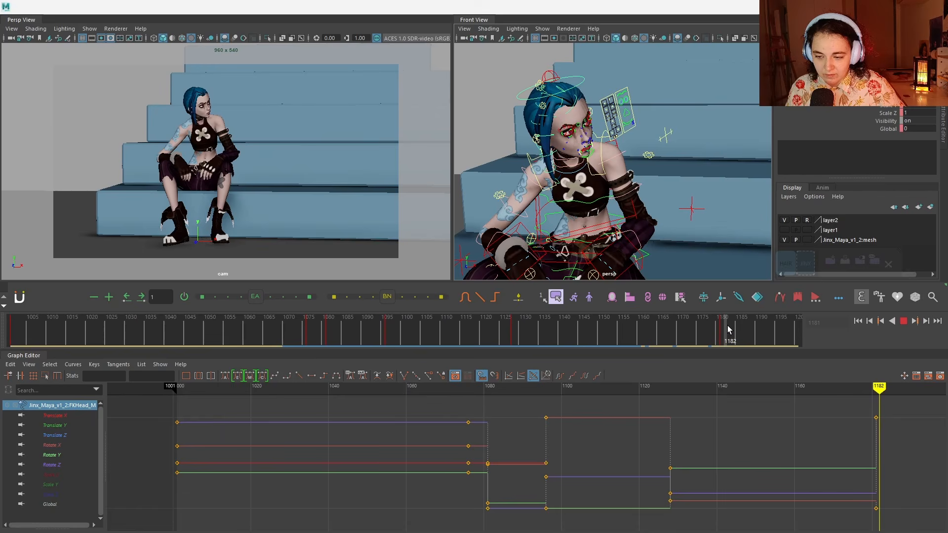
Step: Select all of Jinx's controls at frame 1181 and blend their pose towards the previous key with Blend to Neighbors
left_click(728, 330)
key("w")
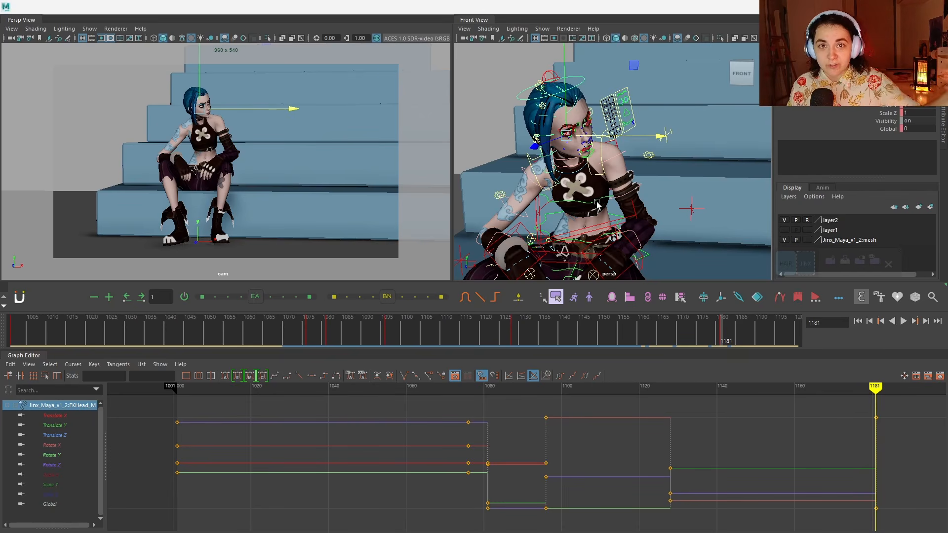
mouse_move(820, 263)
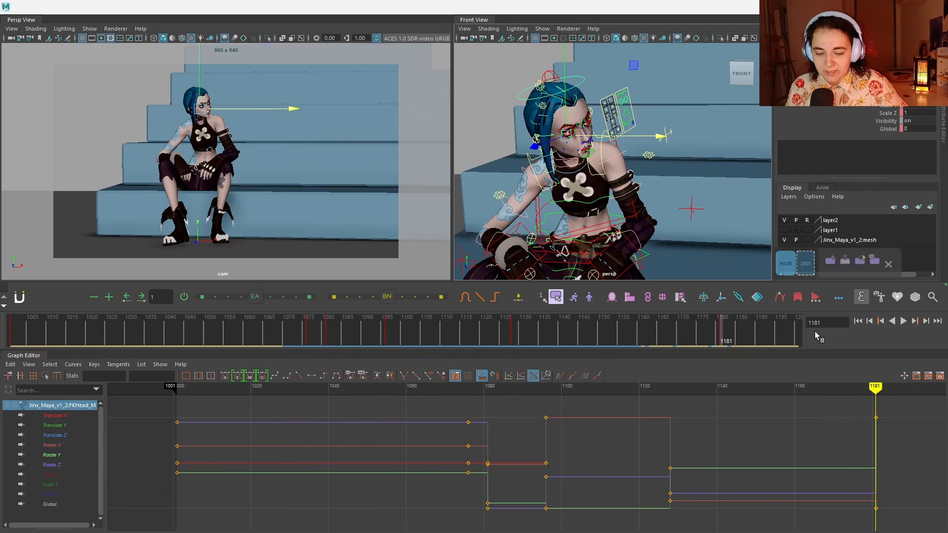
left_click(804, 262)
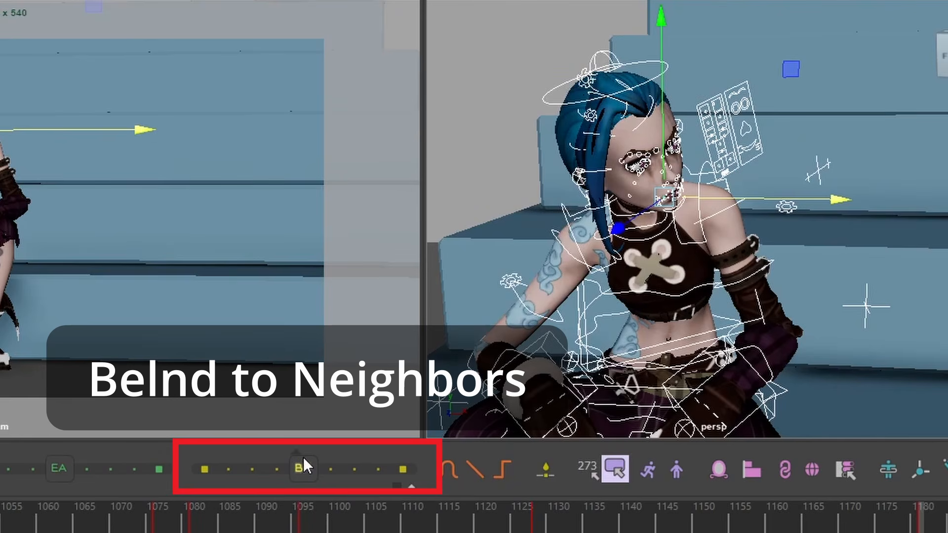
left_click_drag(305, 468, 257, 450)
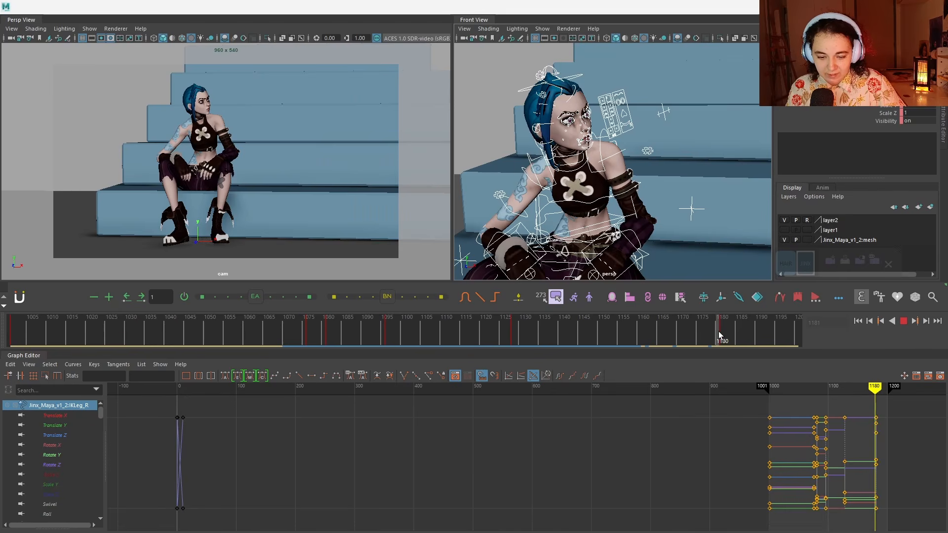
Step: Blend only the head (FKHead_M) and neck (FKNeck_M) controls towards their previous pose at frame 1181
left_click(720, 336)
left_click(525, 146)
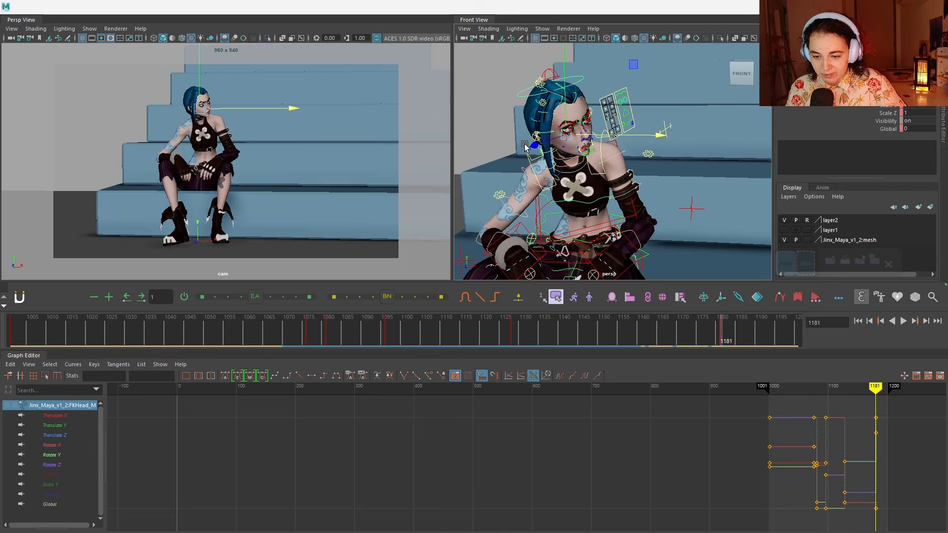
left_click(578, 171, "shift")
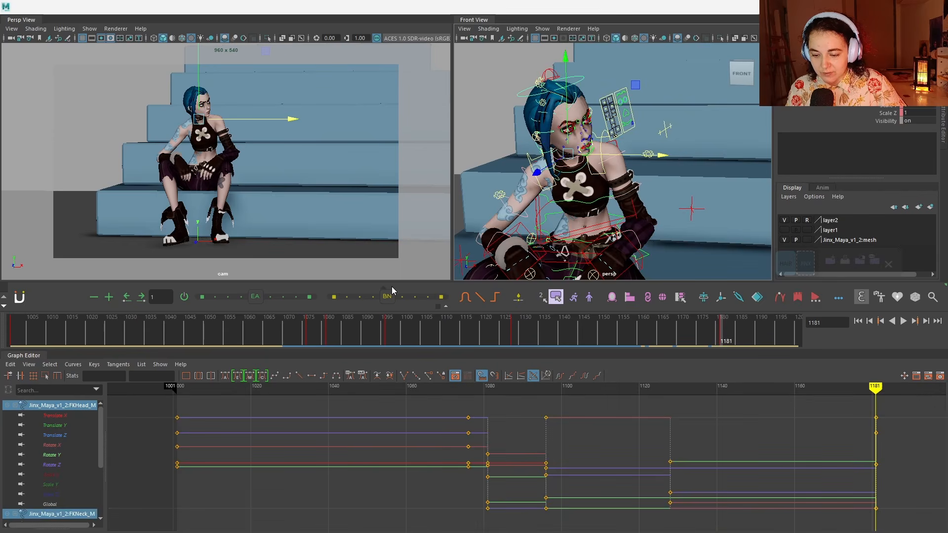
left_click(387, 296)
left_click_drag(382, 297, 366, 296)
left_click_drag(557, 326, 722, 339)
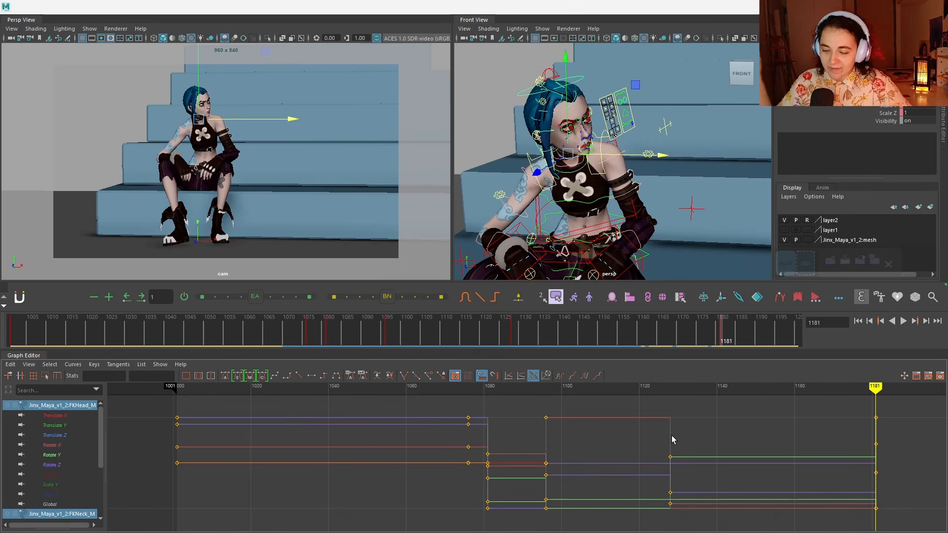
Step: Set the head and neck keys from frame 1128 to 1181 to auto tangents and scrub the transition
left_click_drag(859, 513, 861, 516)
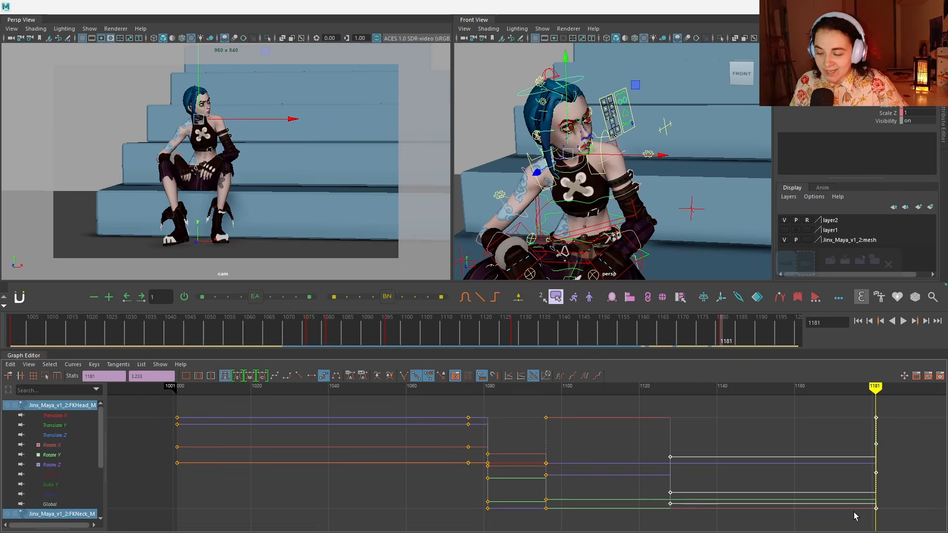
left_click(225, 379)
left_click(745, 424)
left_click_drag(803, 388, 670, 388)
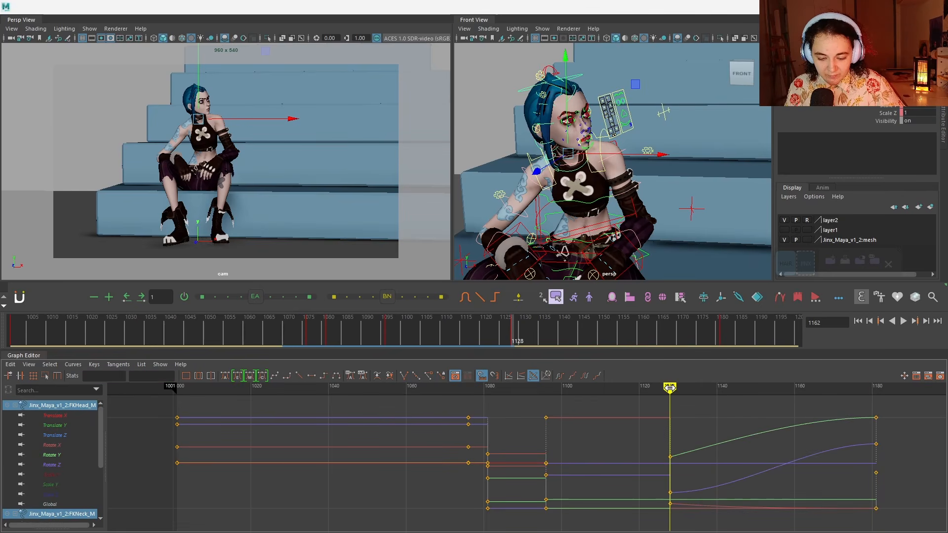
Step: Apply auto tangents to the keys of all controls from frame 1128 to 1181 and scrub the in-between poses
left_click_drag(885, 532, 885, 532)
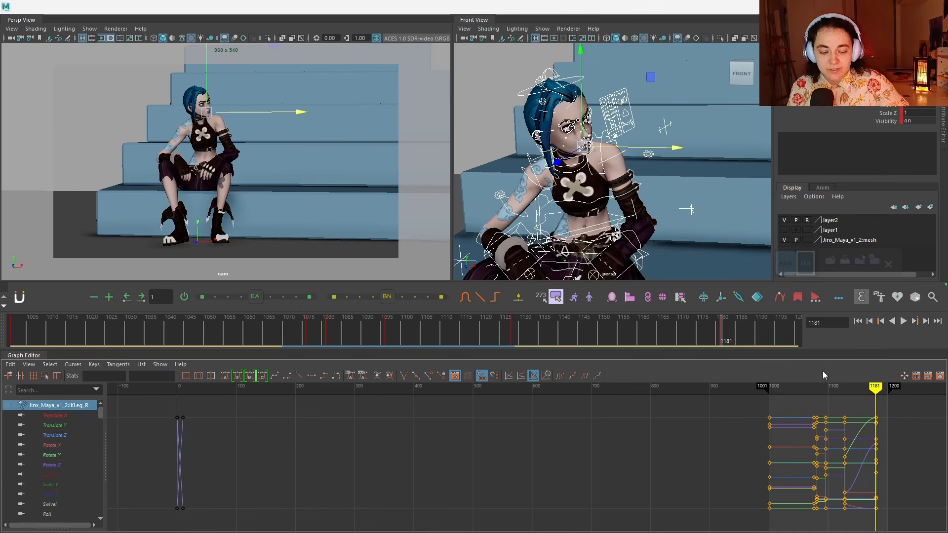
left_click_drag(926, 530, 926, 530)
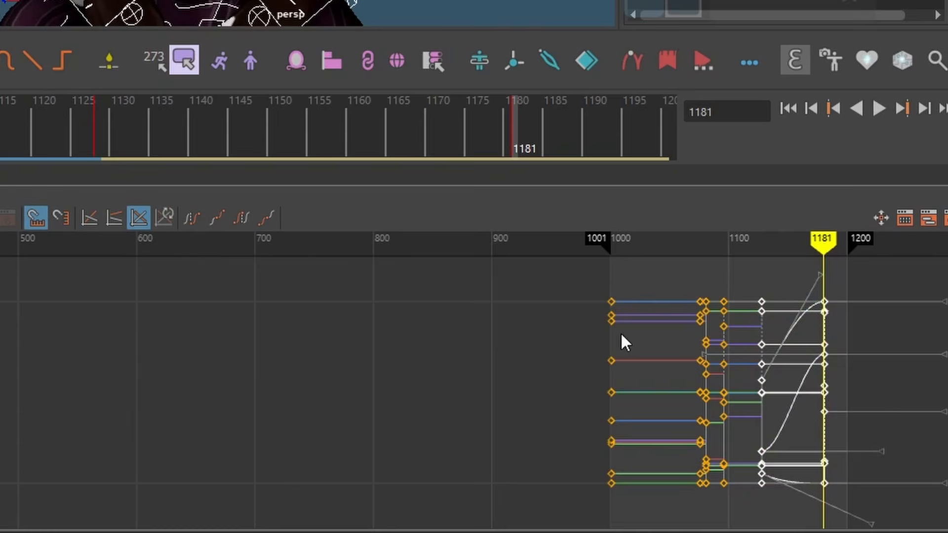
left_click(779, 266)
left_click(762, 253)
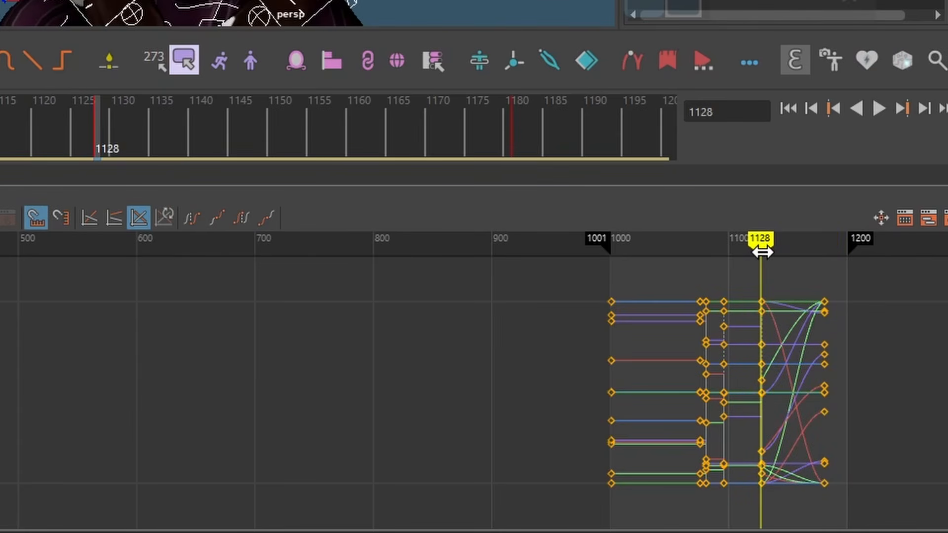
left_click_drag(763, 252, 808, 250)
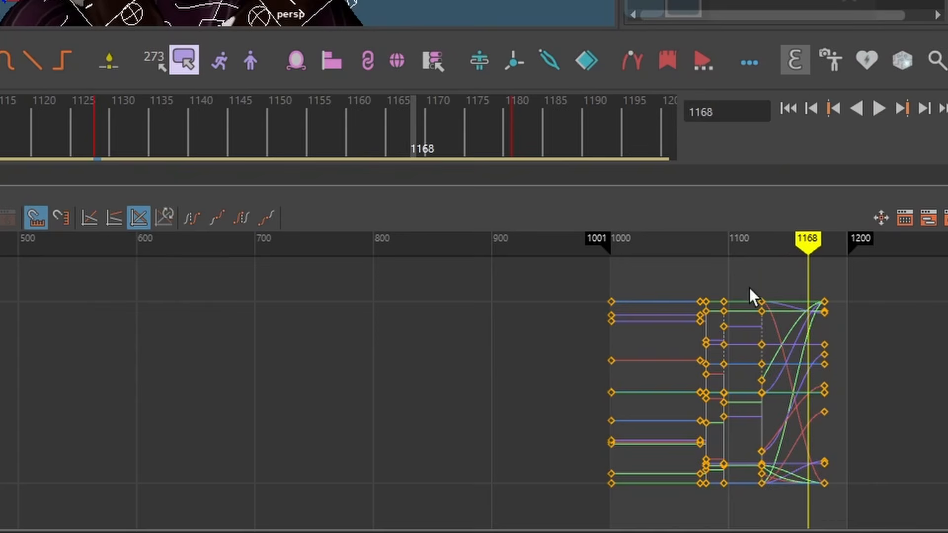
Step: Set the keys of all controls between frames 1128 and 1181 to linear tangents and frame them in the graph
left_click_drag(848, 512, 849, 514)
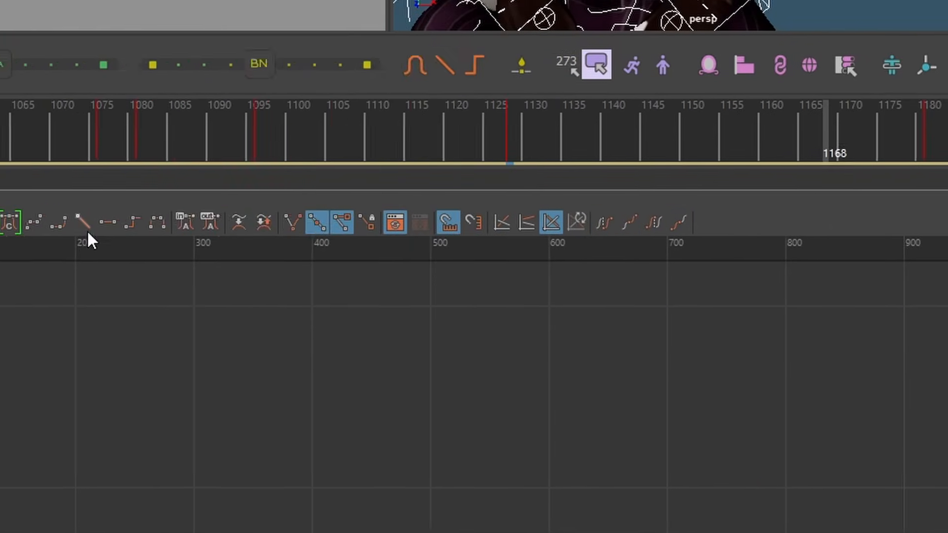
left_click(208, 227)
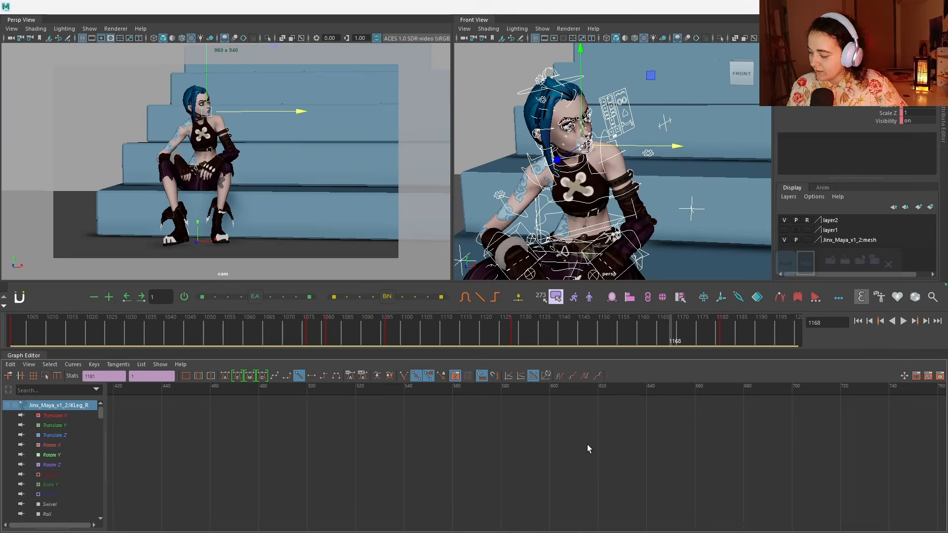
key("f")
left_click(464, 395)
mouse_move(463, 395)
left_mouse_down()
mouse_move(453, 395)
mouse_move(674, 423)
mouse_move(870, 425)
mouse_move(777, 415)
mouse_move(607, 427)
mouse_move(525, 417)
mouse_move(620, 417)
mouse_move(445, 416)
left_mouse_up()
Step: Copy the in-between pose at frame 1152 to frame 1181 and key all controls there
left_click(596, 388)
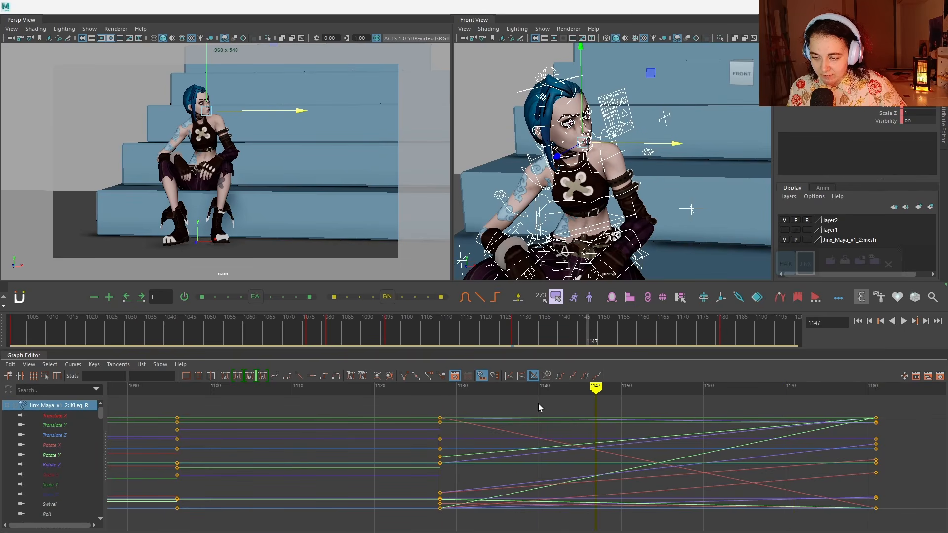
left_click(441, 389)
left_click(635, 385)
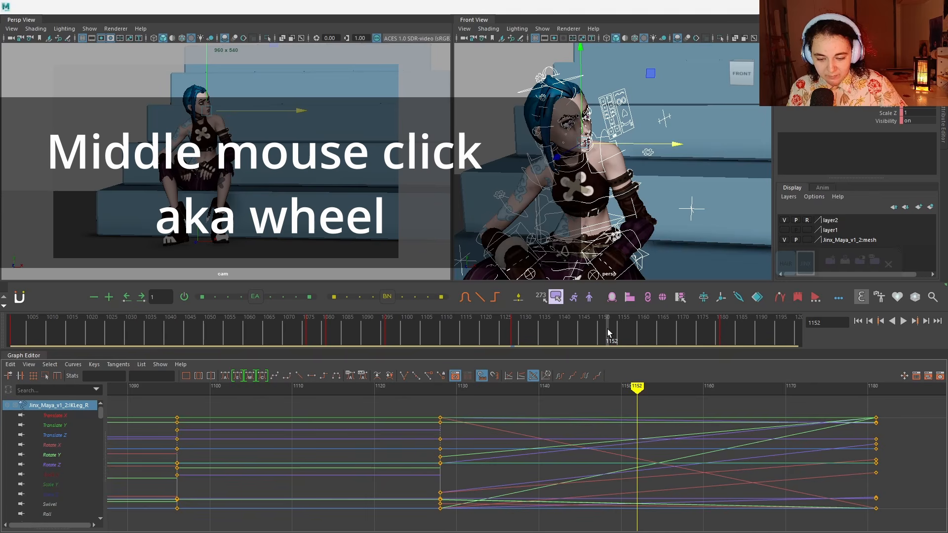
middle_click_drag(610, 328, 721, 348)
key("s")
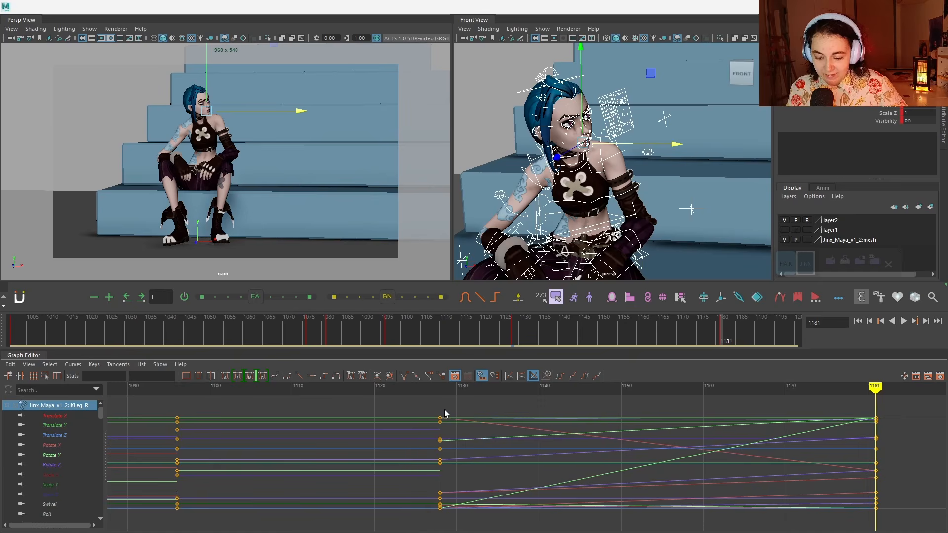
Step: Set all controls' keys at frames 1128 and 1181 to stepped tangents, and flip between the two poses to compare them
left_click_drag(751, 489, 884, 516)
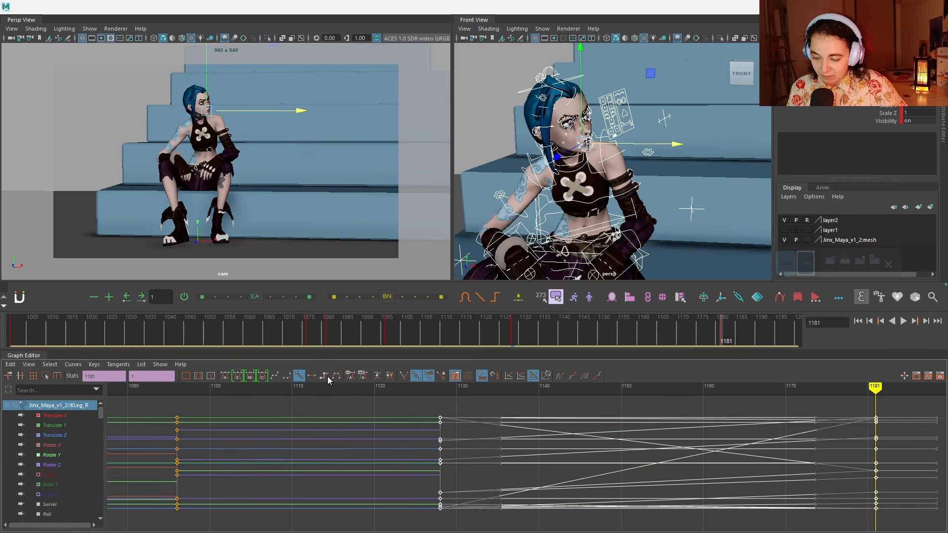
key("alt+s")
key("comma")
key("period")
key("comma")
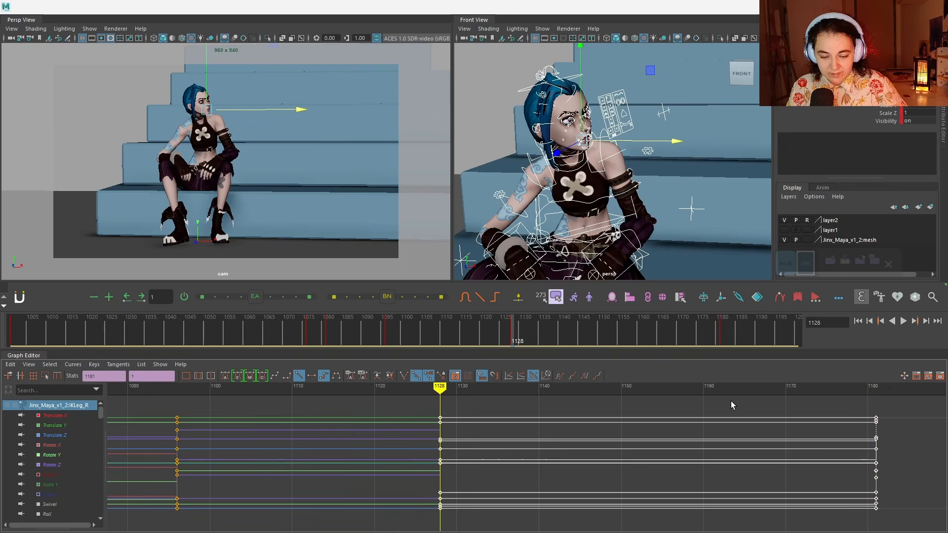
key("period")
key("comma")
key("period")
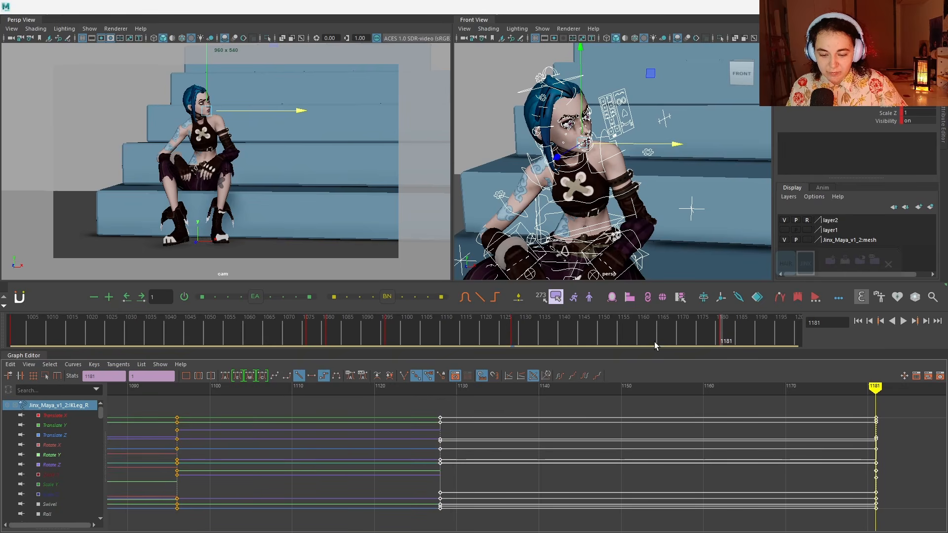
Step: Scrub the linear transition to frame 1150, and return the selected keys to stepped tangents before going to frame 1181
mouse_move(540, 390)
left_mouse_down()
mouse_move(667, 398)
mouse_move(611, 401)
left_mouse_up()
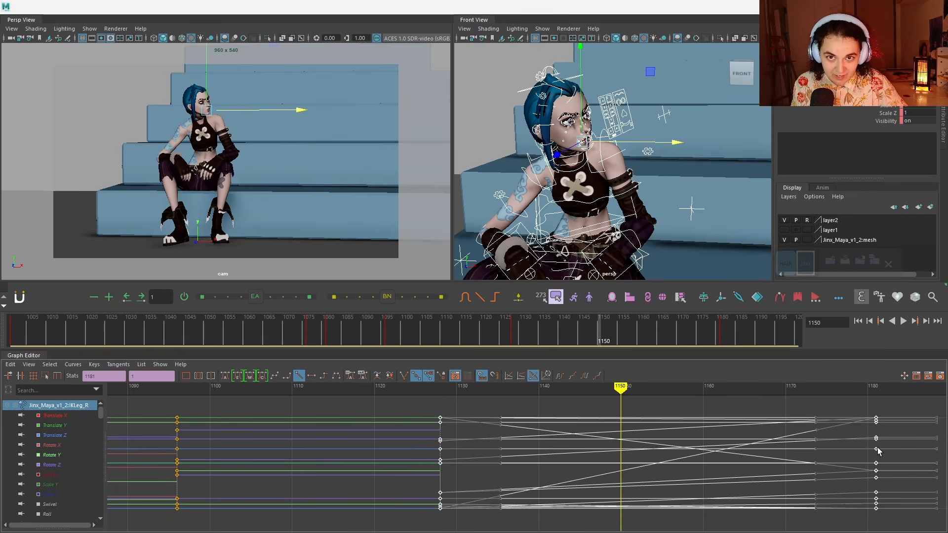
left_click(324, 376)
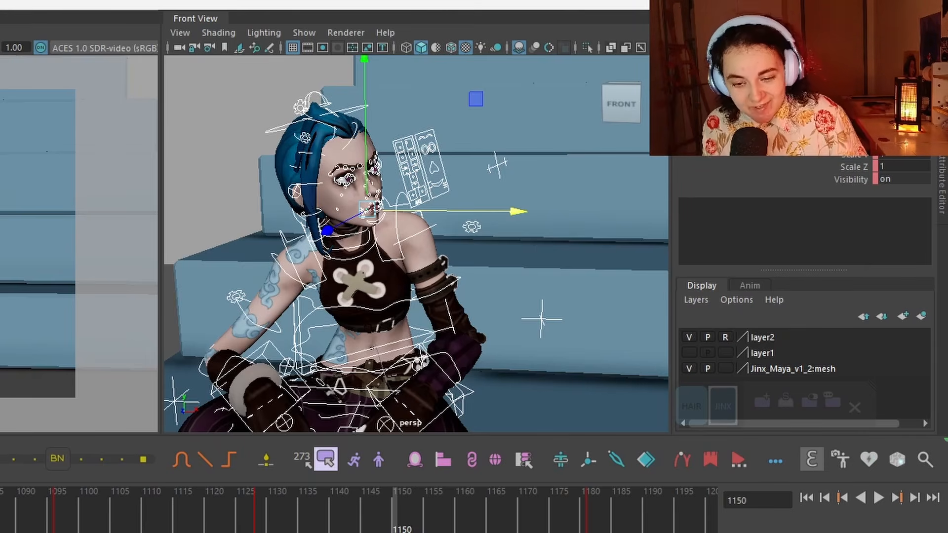
mouse_move(876, 408)
left_mouse_down()
mouse_move(889, 409)
mouse_move(850, 403)
mouse_move(885, 404)
mouse_move(872, 405)
mouse_move(875, 391)
left_mouse_up()
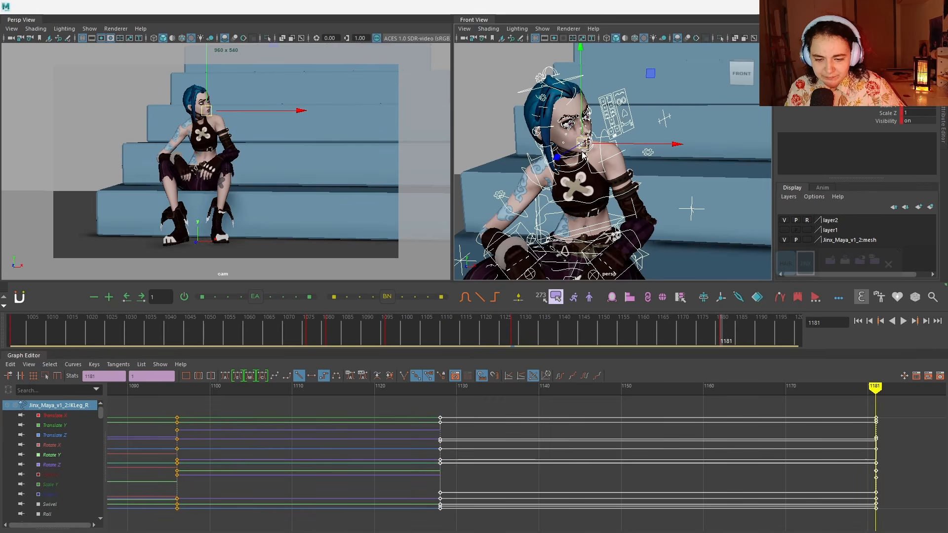
Step: Rotate the upper spine control (IKSpine3) slightly at frame 1181 so the torso pose differs from frame 1128, checking it in playback
left_click(602, 204)
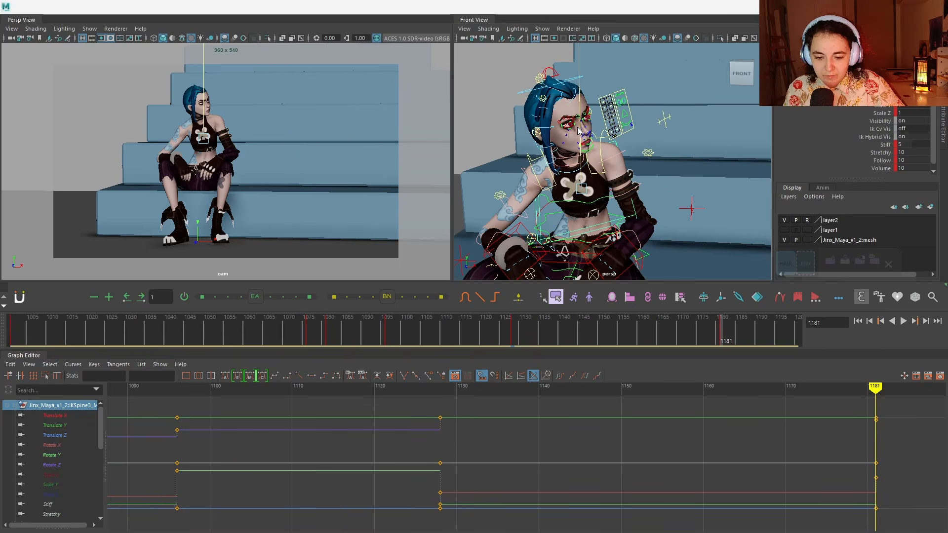
key("e")
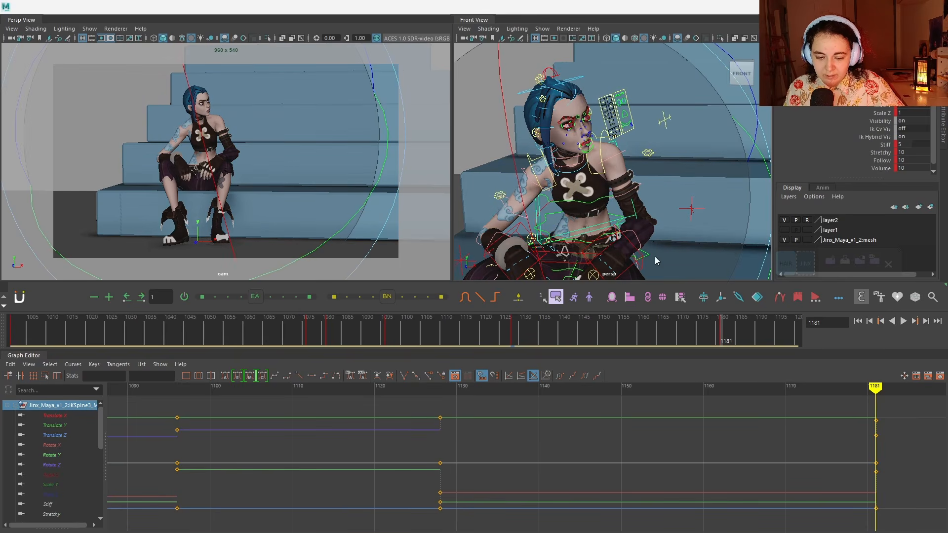
key("alt+v")
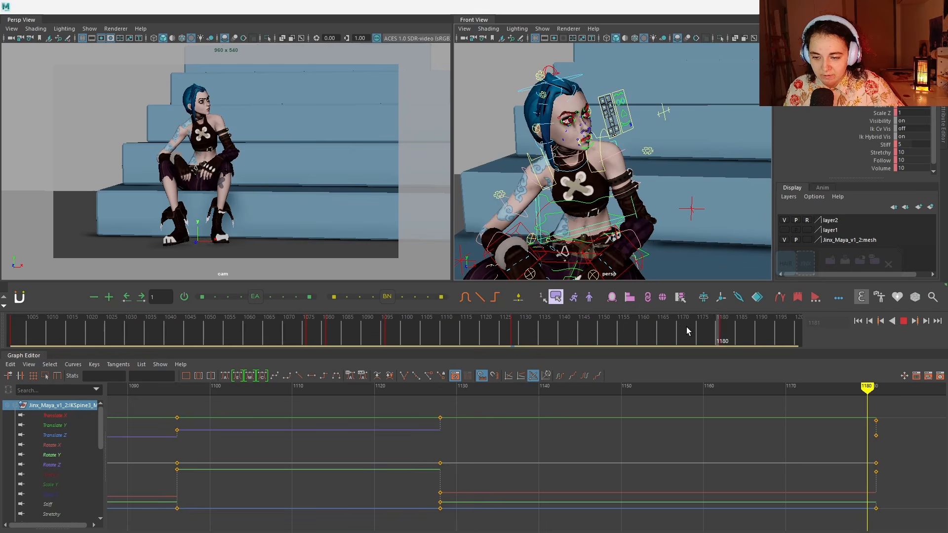
key("alt+v")
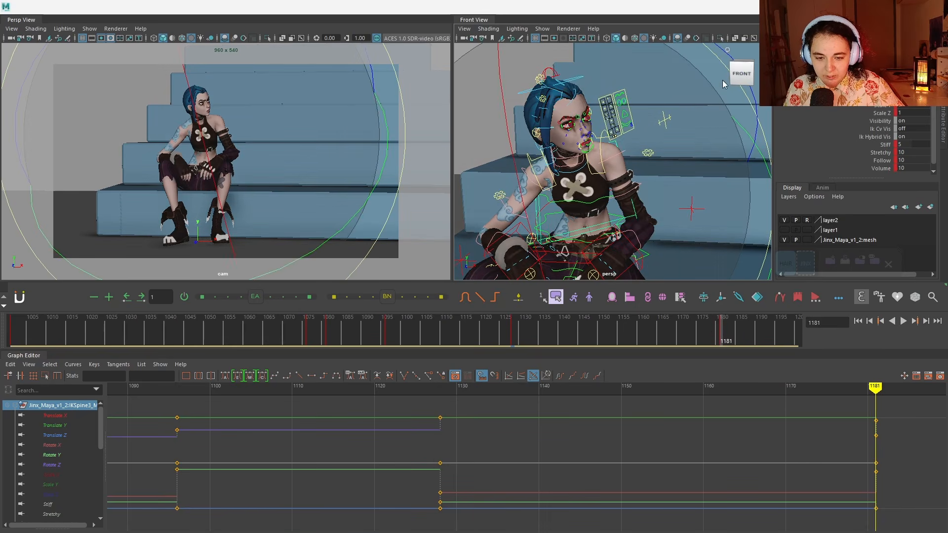
right_click_drag(660, 156, 667, 93, "alt")
left_click(599, 203)
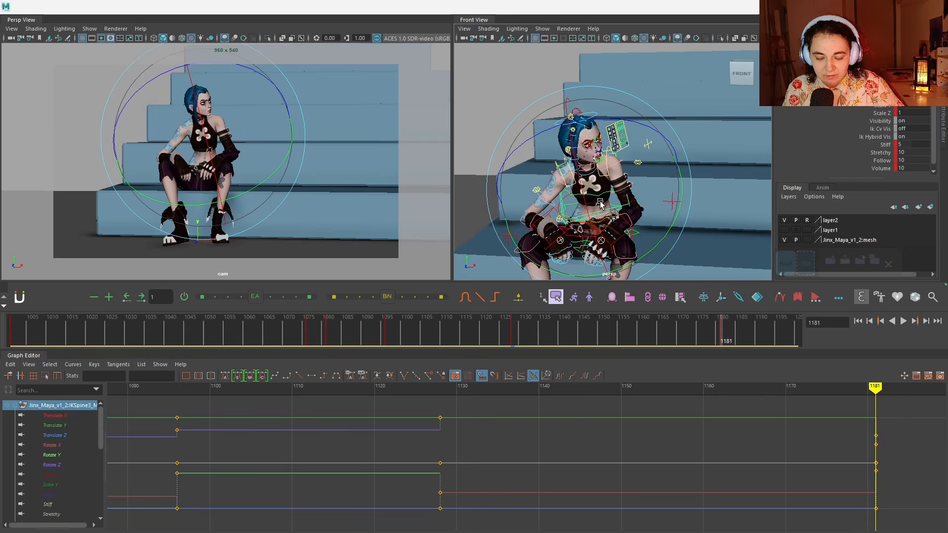
key(".")
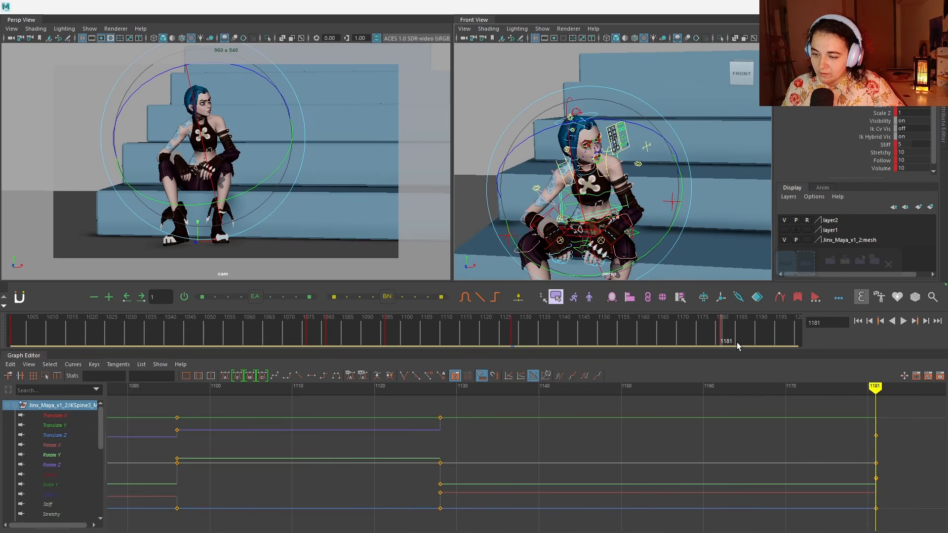
key(".")
Step: Rotate the two scapula controls at frame 1181 to adjust the shoulders to the new torso pose
key("q")
left_click(610, 177)
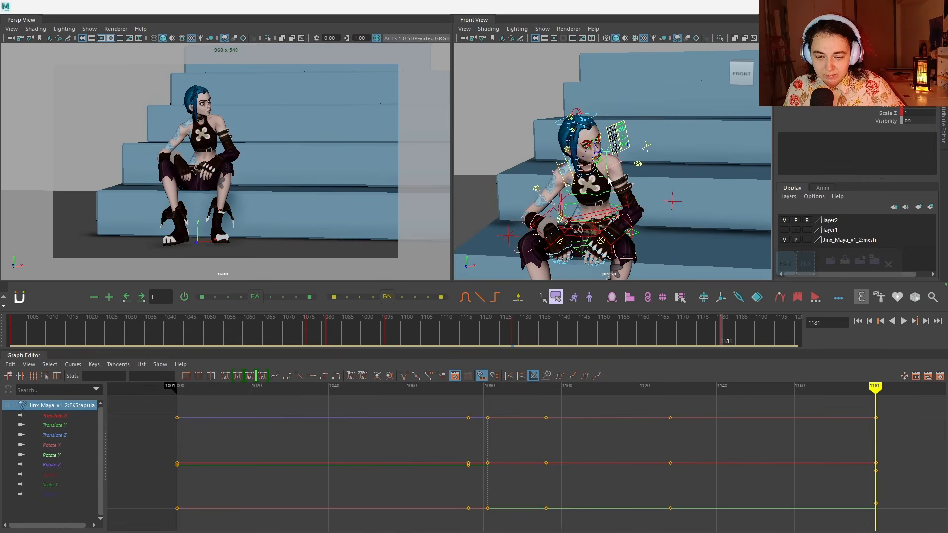
key("e")
key("w")
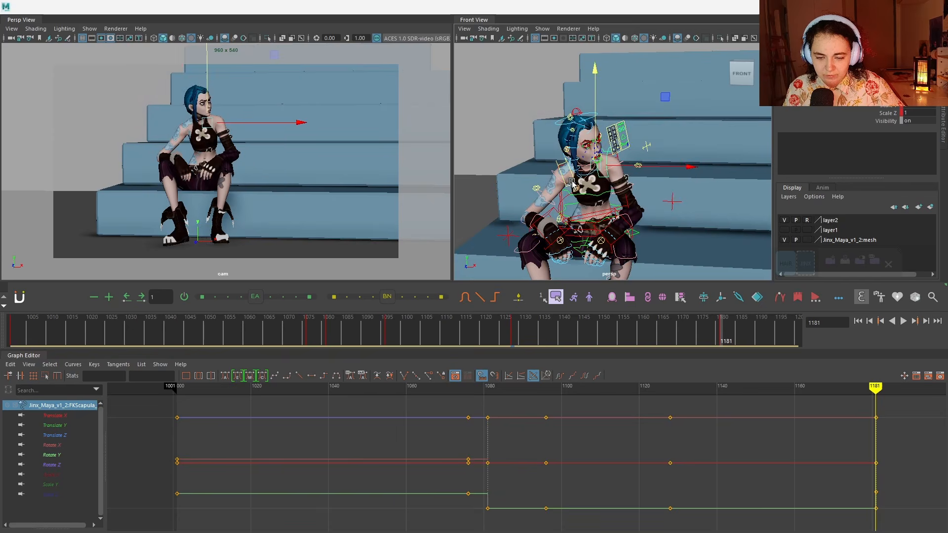
left_click(568, 184)
key("e")
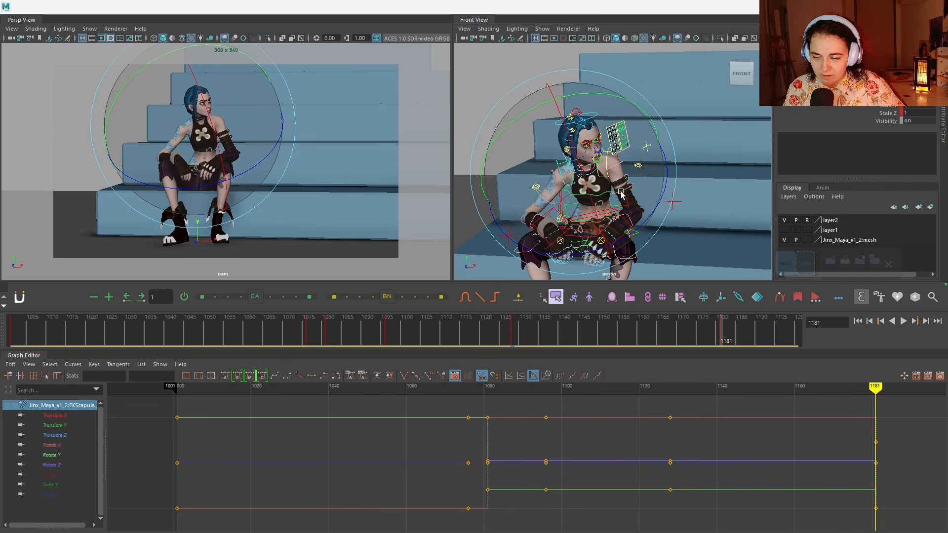
key("w")
Step: Fine-tune the left and right IK arm controls at frame 1181 to suit the adjusted shoulders
scroll(628, 158, "up", 5)
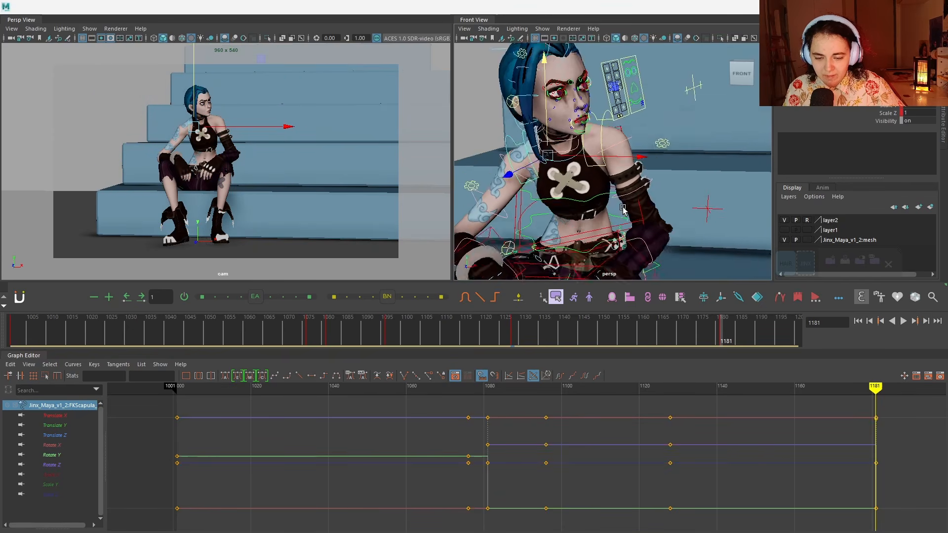
left_click(534, 177)
key("e")
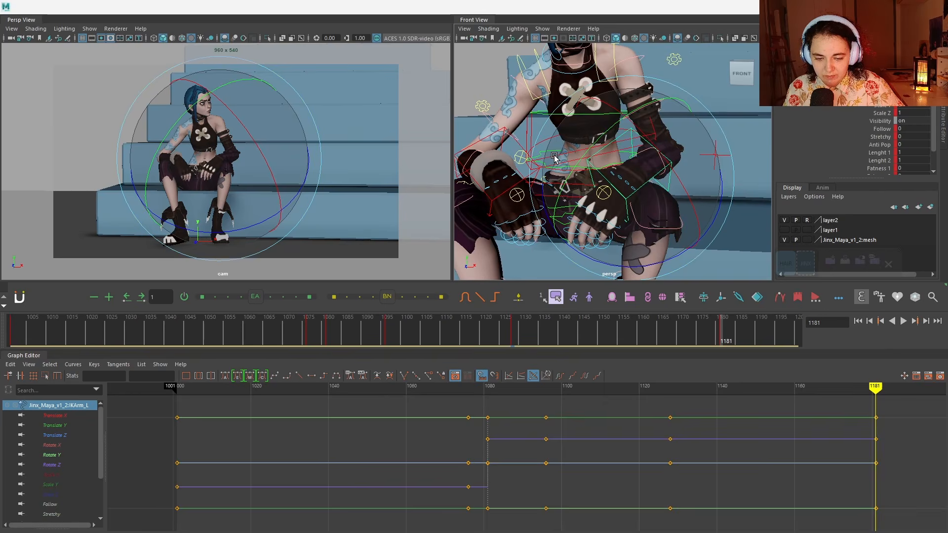
key("w")
key("e")
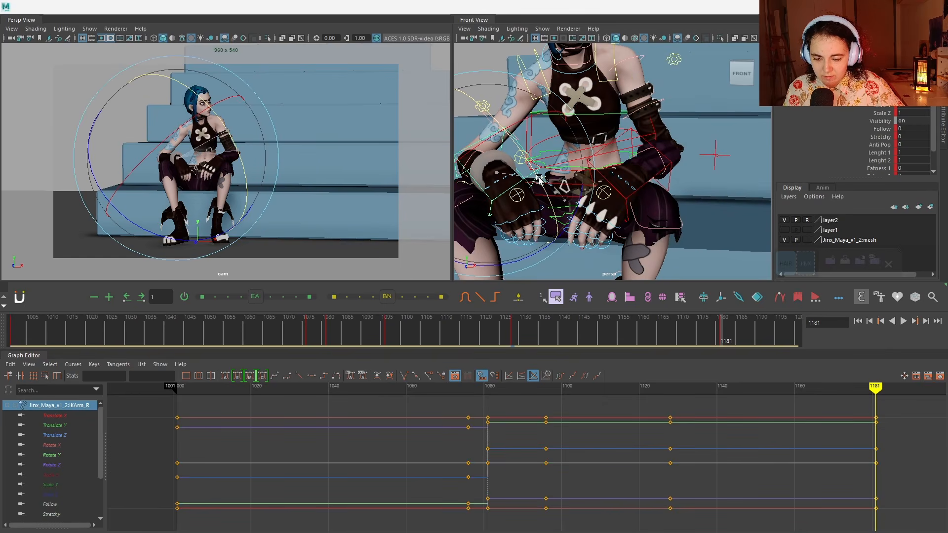
Step: Shift the right and left elbow pole controls sideways at frame 1181, and play back the change from frame 1128
scroll(528, 181, "down", 5)
key("w")
left_click(513, 183)
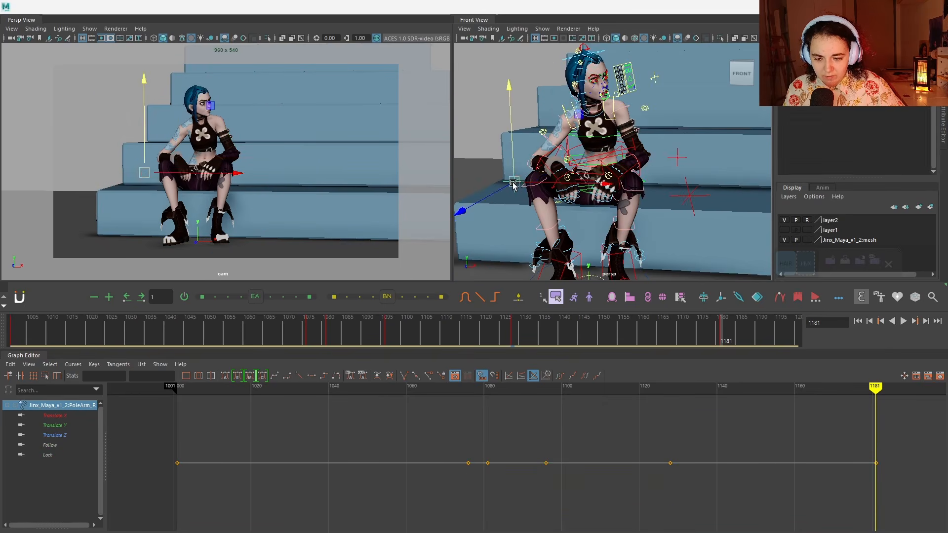
left_click_drag(514, 184, 527, 185)
left_click(676, 157)
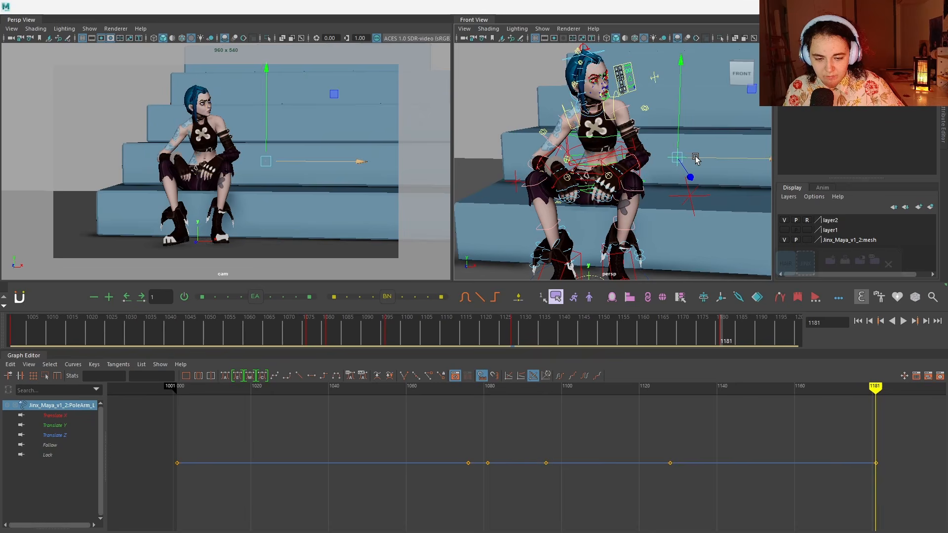
key("alt+v")
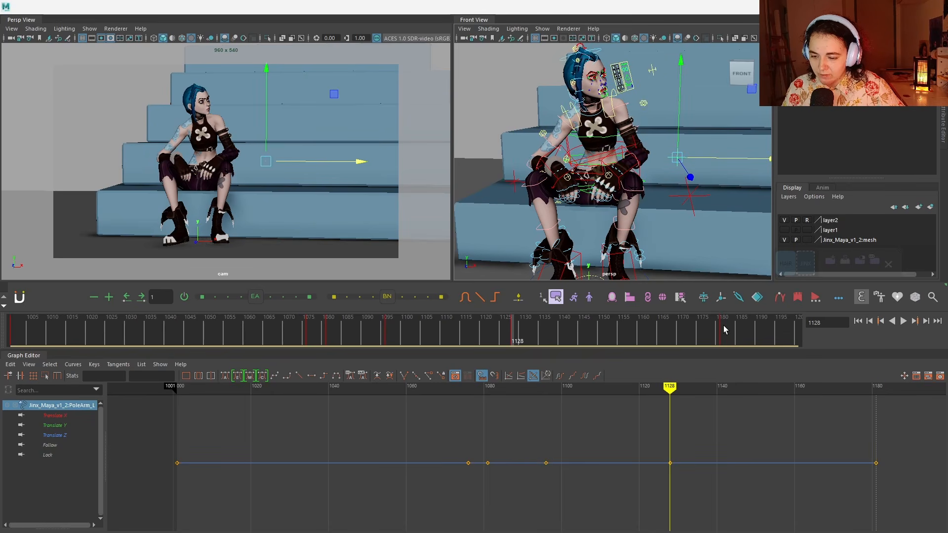
Step: Rotate the neck and head controls at frame 1181 to vary the head pose
scroll(602, 133, "up", 2)
left_click(605, 115)
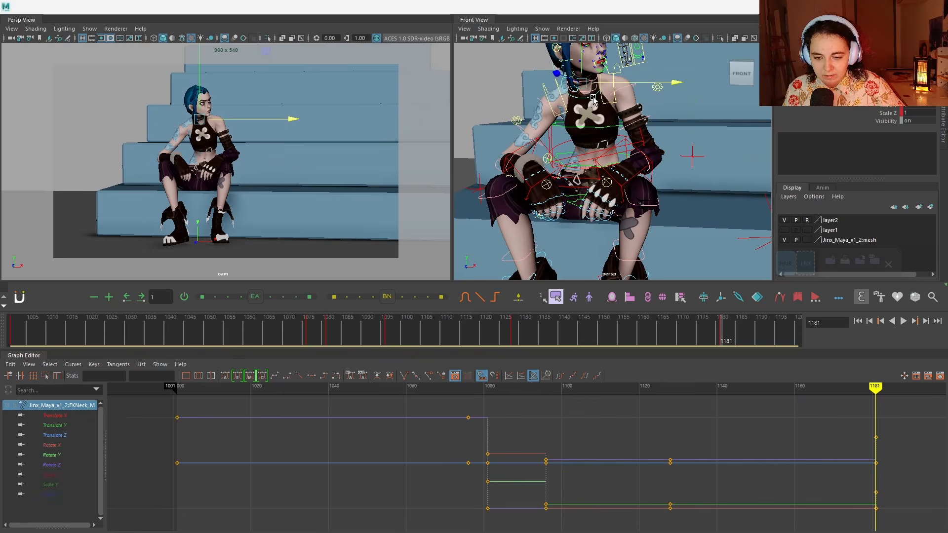
key("e")
left_click(603, 74)
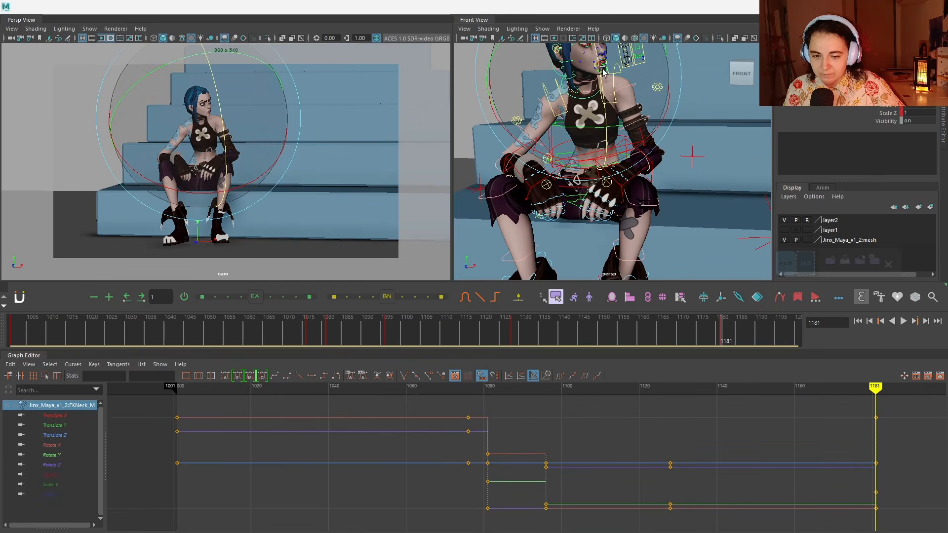
key("w")
key("f")
key("e")
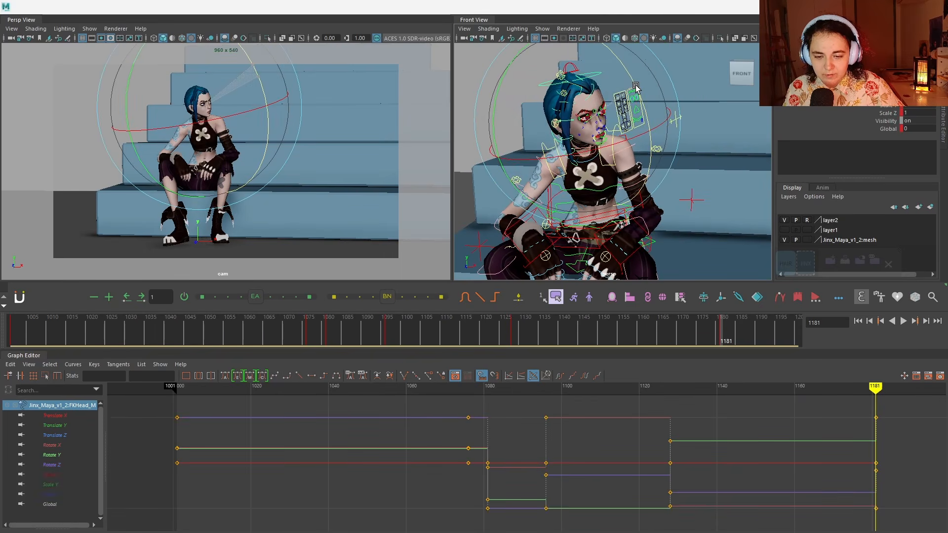
Step: Blend the upper spine control at frame 1128 with its neighbouring keys, and review the earlier poses by scrubbing back and playing the animation
mouse_move(875, 390)
left_mouse_down()
mouse_move(638, 393)
mouse_move(789, 408)
mouse_move(669, 397)
left_mouse_up()
left_click(677, 214)
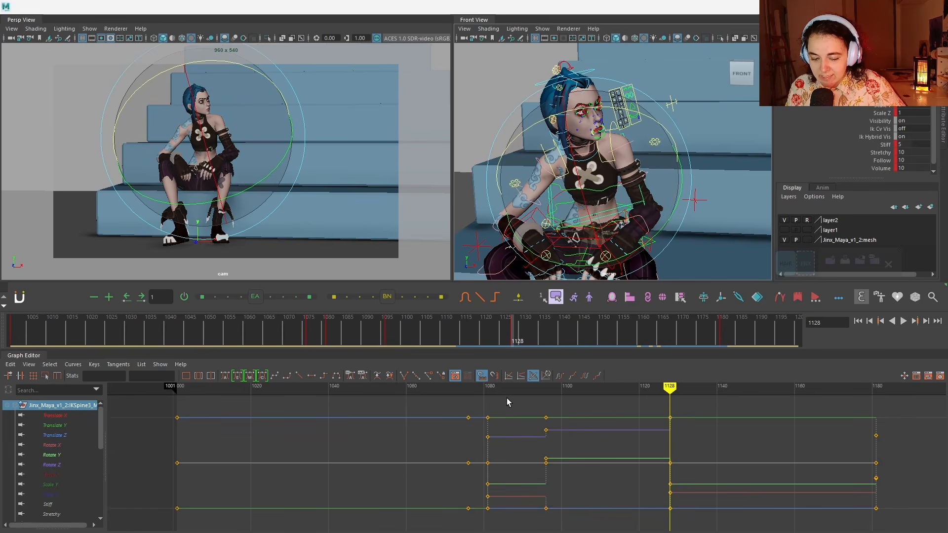
left_click_drag(387, 299, 405, 298)
mouse_move(686, 390)
left_mouse_down()
mouse_move(665, 388)
mouse_move(904, 396)
mouse_move(746, 404)
mouse_move(286, 390)
left_mouse_up()
key("e")
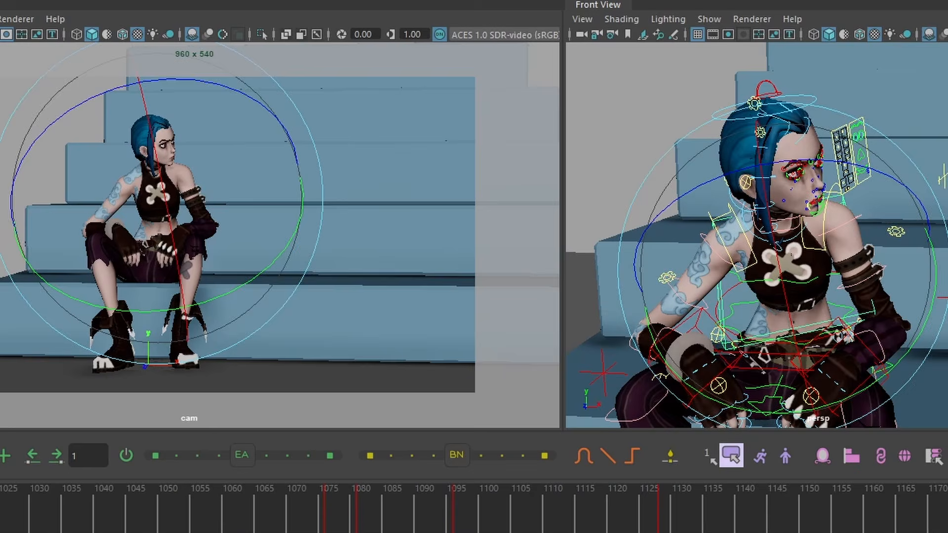
key("q")
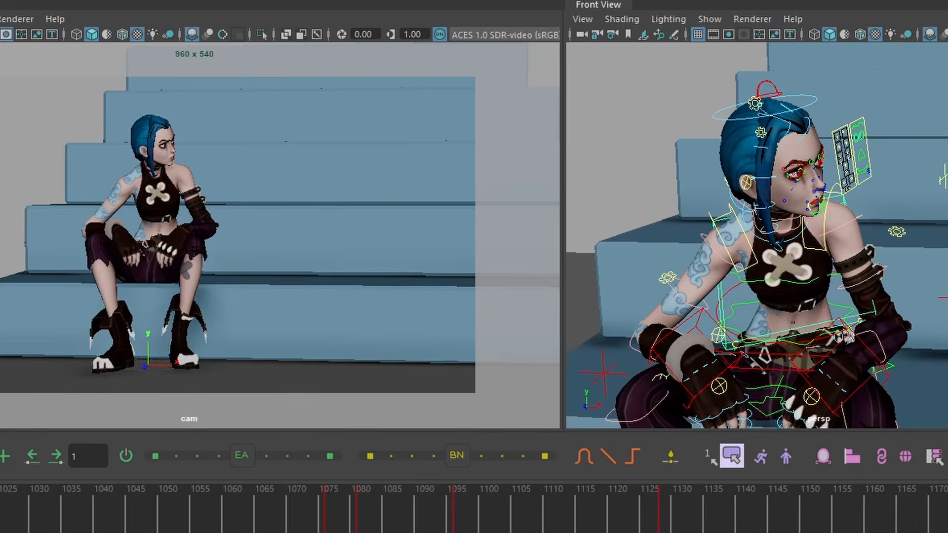
key("alt+v")
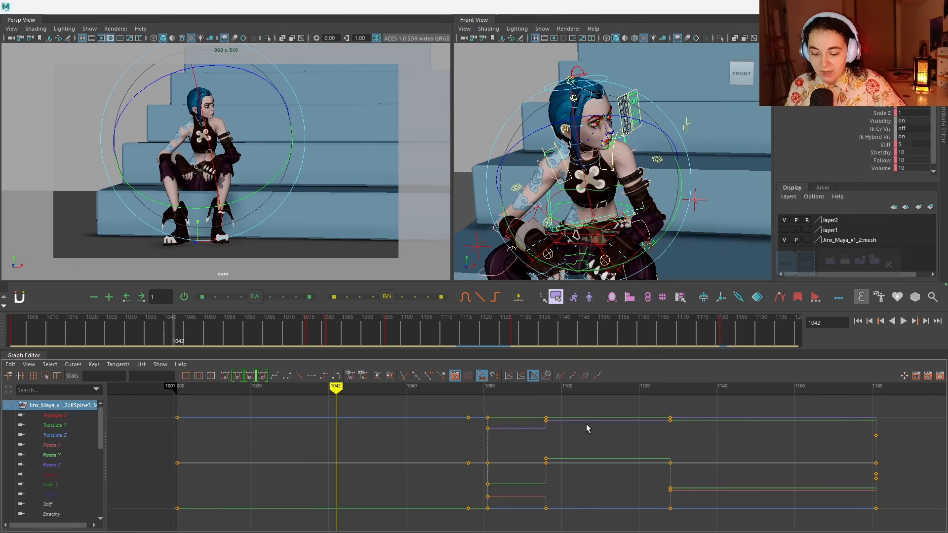
Step: Go to frame 1076 and key a slightly changed rotation on the head control
left_click(474, 386)
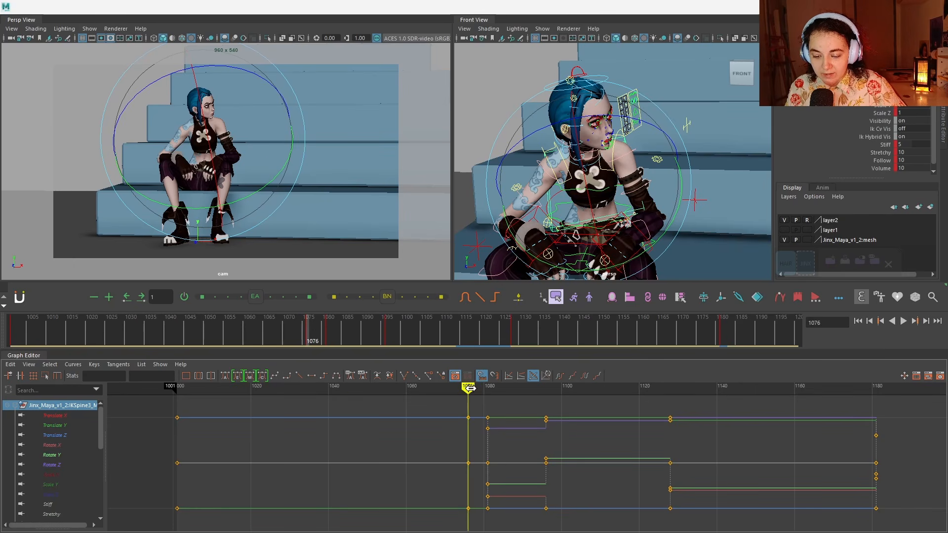
left_click_drag(666, 176, 652, 188, "alt")
key("w")
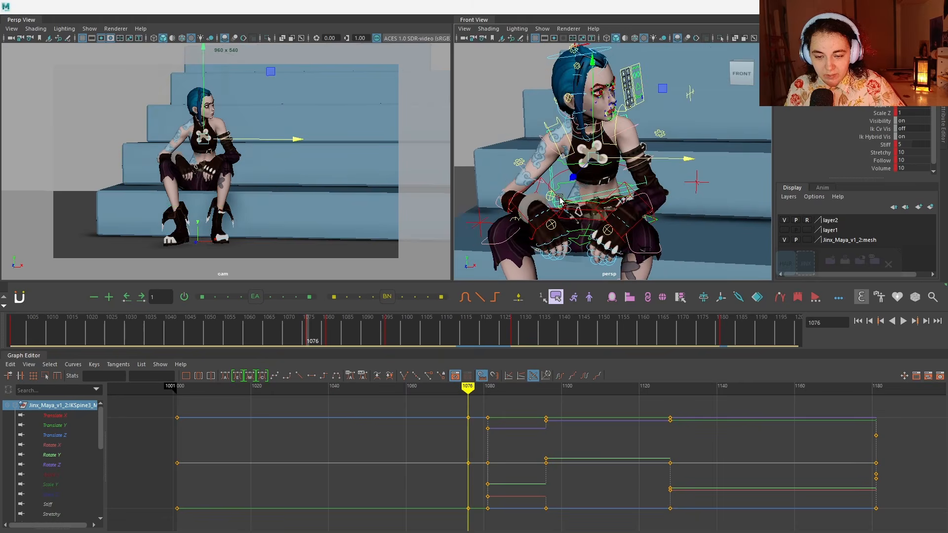
left_click_drag(573, 113, 569, 99, "alt")
left_click(594, 66)
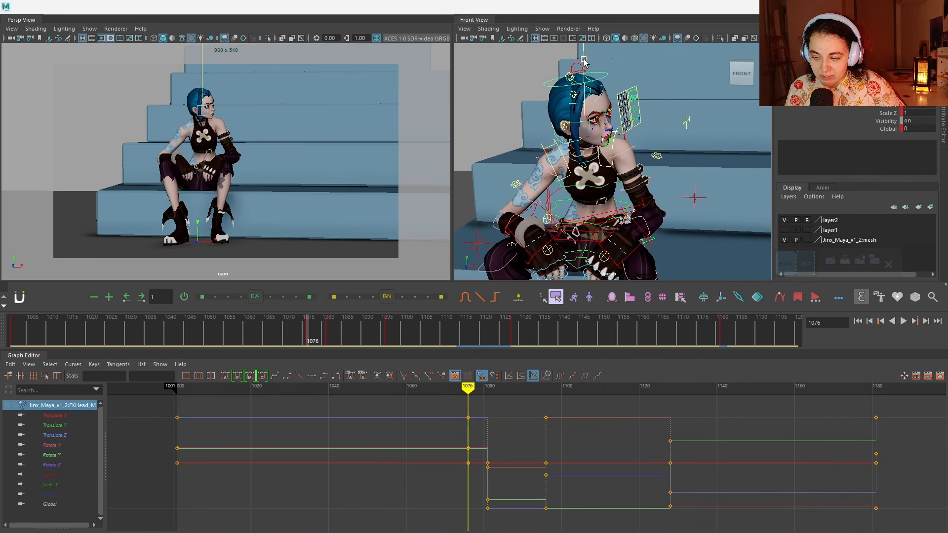
key("s")
key("e")
key("w")
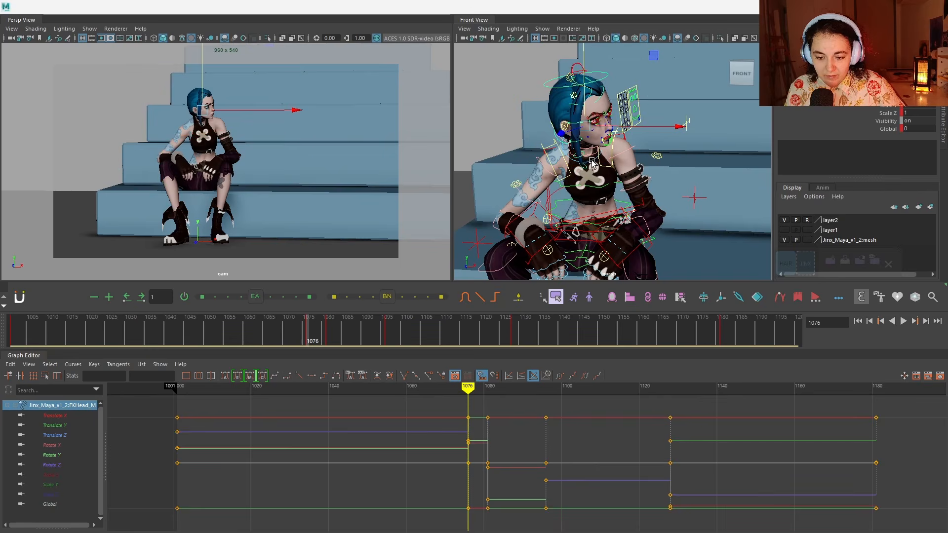
Step: Rotate the neck control slightly at frame 1076 and key it
left_click(588, 158)
key("e")
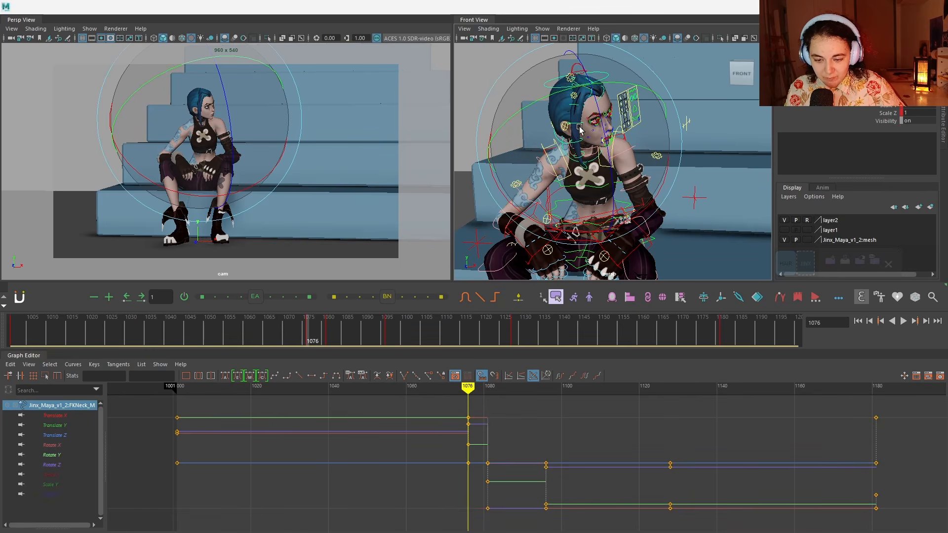
key("w")
key("s")
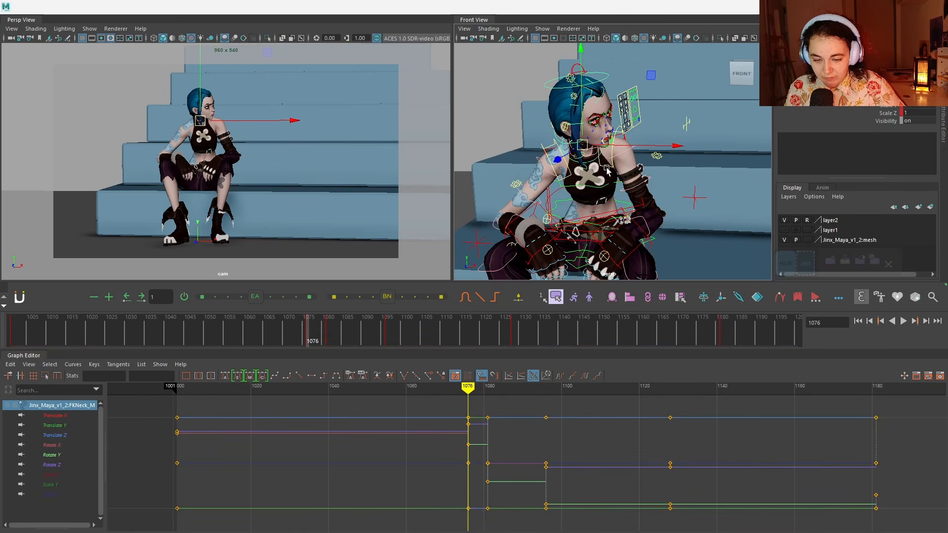
Step: Rotate both scapula controls together slightly at frame 1076
left_click(606, 167)
left_click(571, 174, "shift")
key("e")
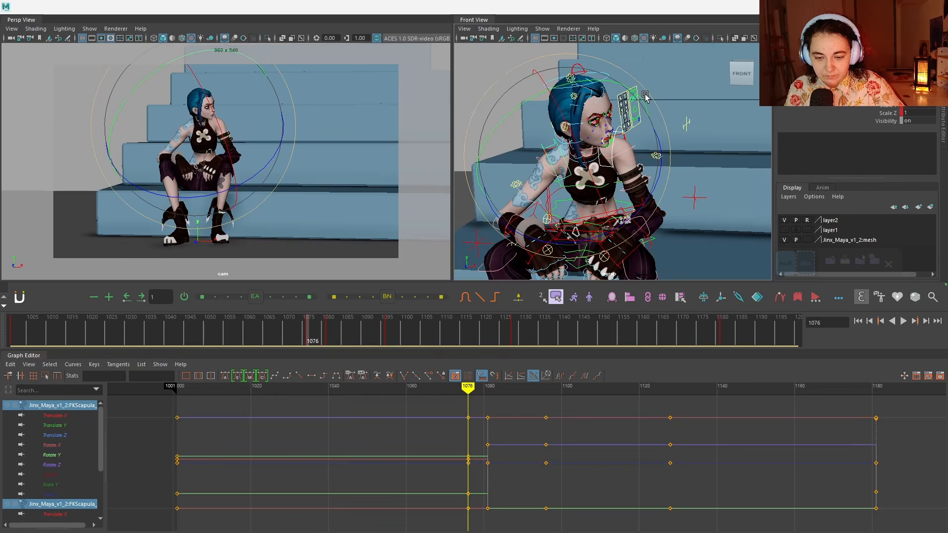
left_click_drag(584, 80, 579, 78)
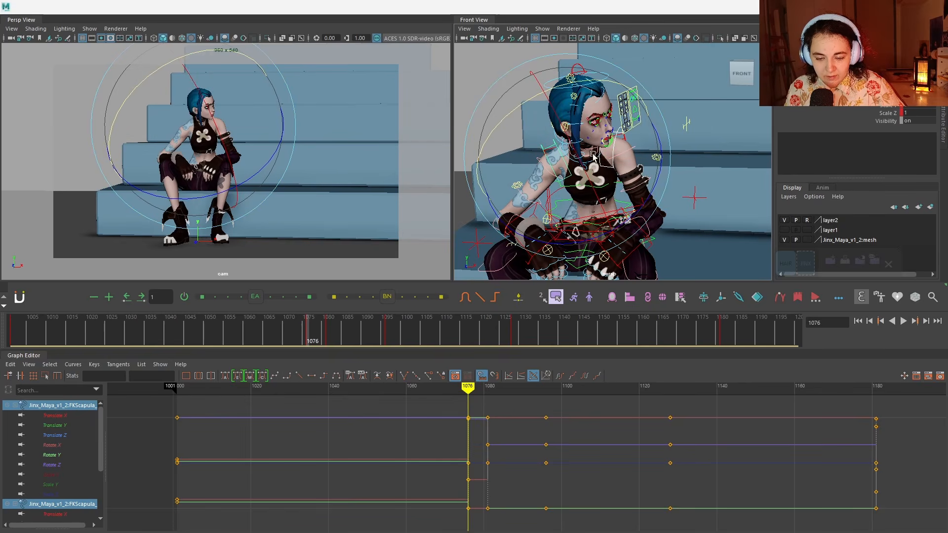
Step: Try raising the upper spine control at frame 1076, undo the move, and rotate the control slightly instead
key("w")
left_click(590, 176)
left_click_drag(589, 154, 589, 148)
key("ctrl+z")
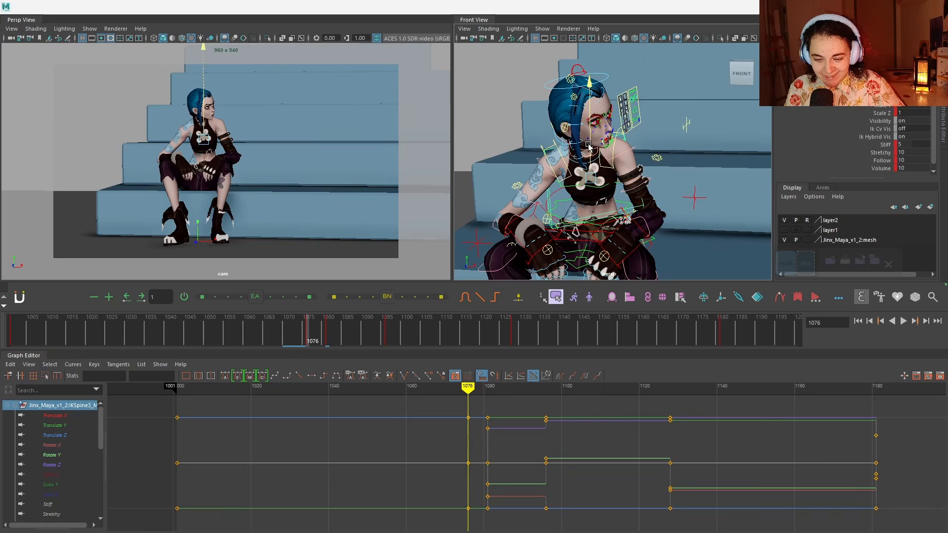
key("e")
left_click_drag(602, 159, 592, 160)
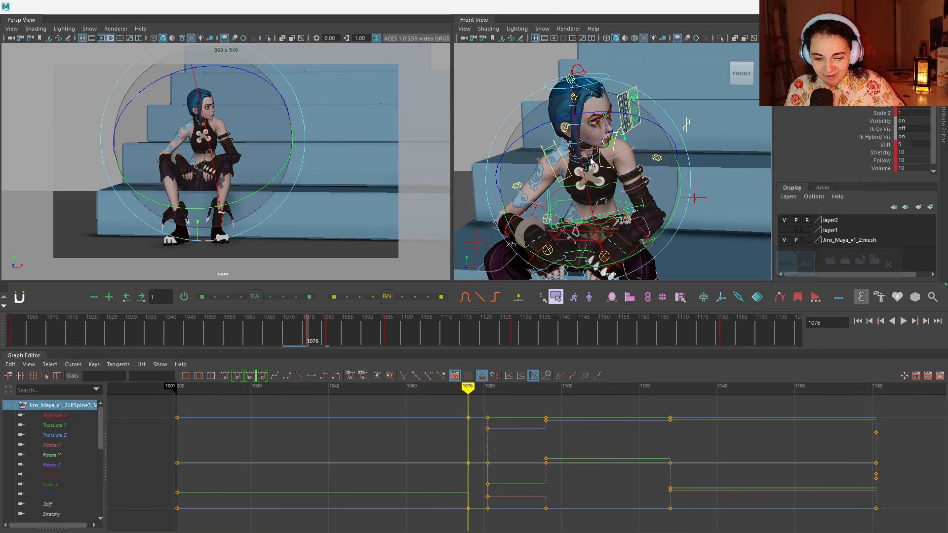
key("w")
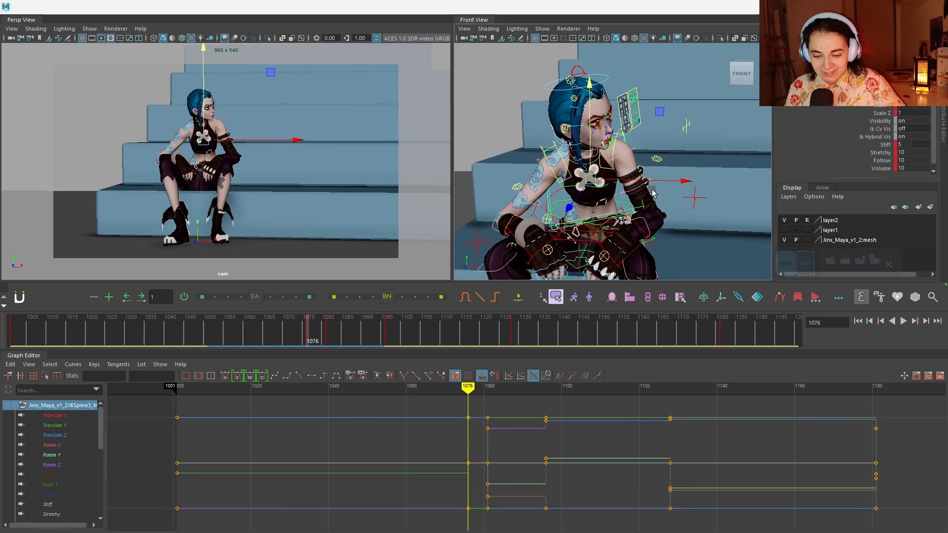
Step: Rotate the lower spine control slightly at frame 1076
left_click_drag(661, 229, 640, 217, "alt")
left_click(639, 217)
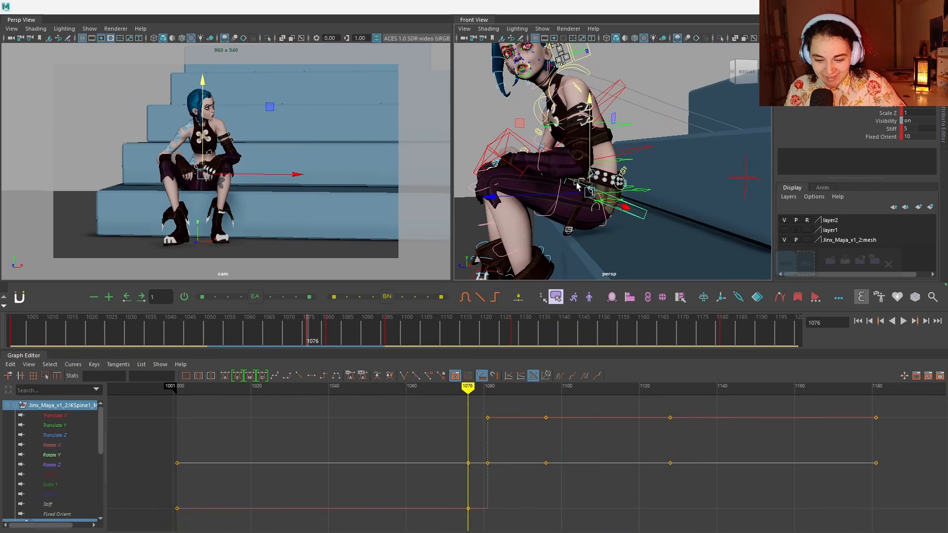
key("e")
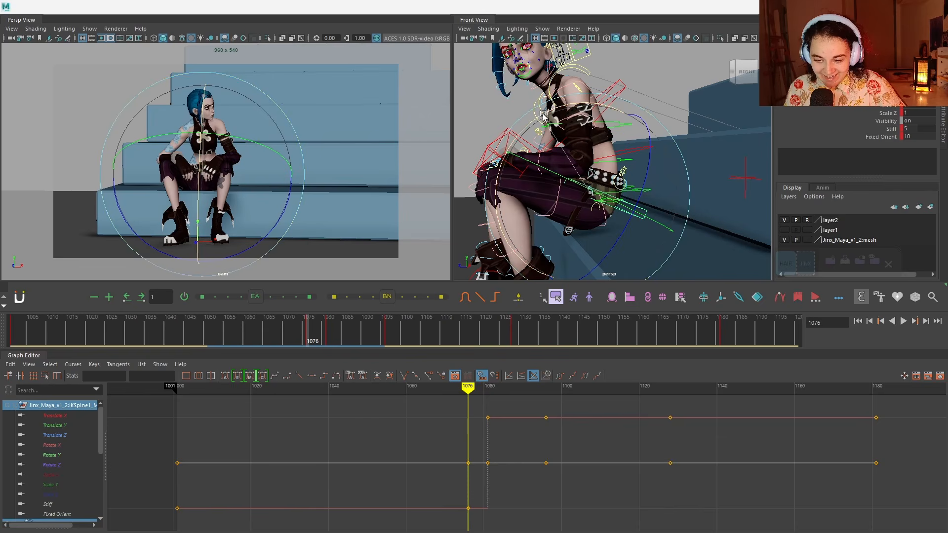
left_click_drag(548, 116, 547, 121)
Step: Rotate the left arm's IK control slightly at frame 1076
left_click_drag(548, 163, 608, 208, "alt")
key("w")
left_click(616, 149)
key("e")
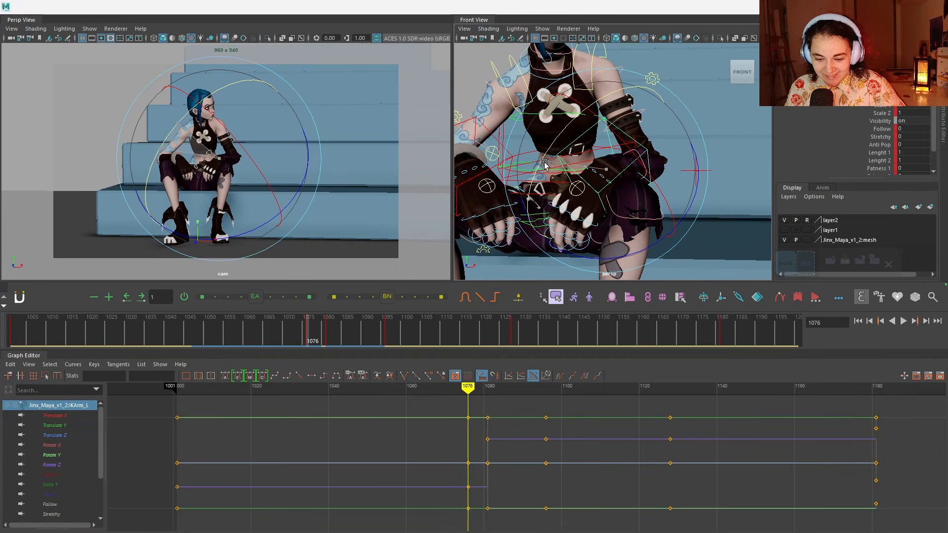
left_click_drag(545, 164, 549, 203)
Step: Adjust the right arm's IK control slightly in position and rotation at frame 1076, and play back the change
key("w")
left_click(500, 200)
key("e")
key("w")
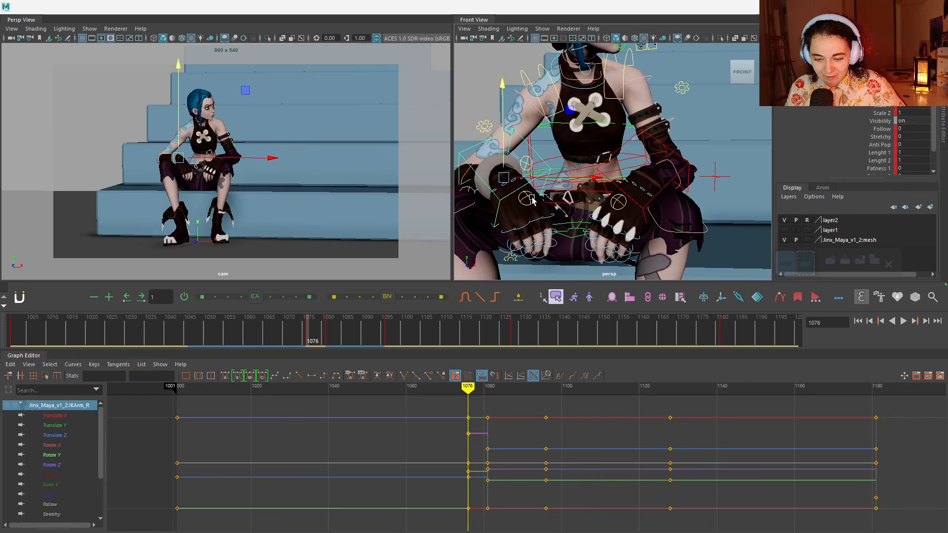
left_click(656, 219)
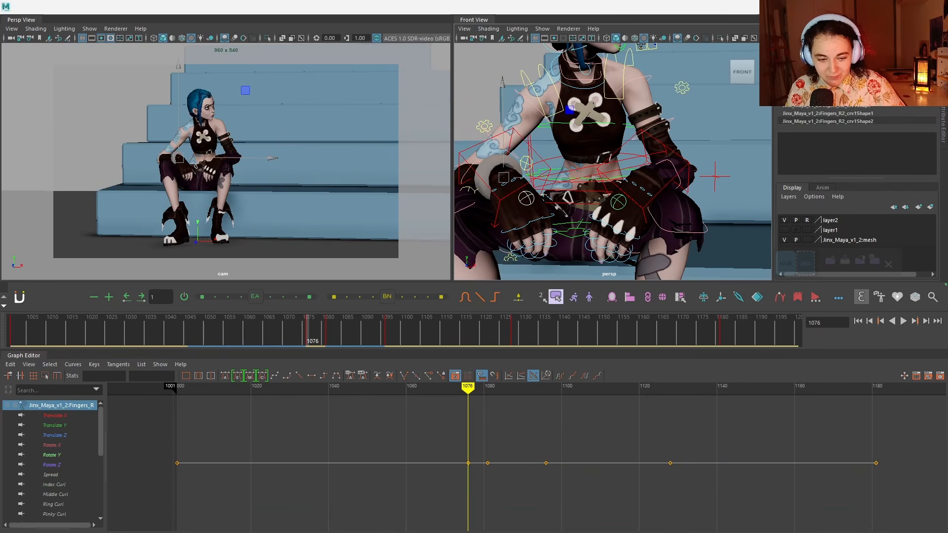
key("k")
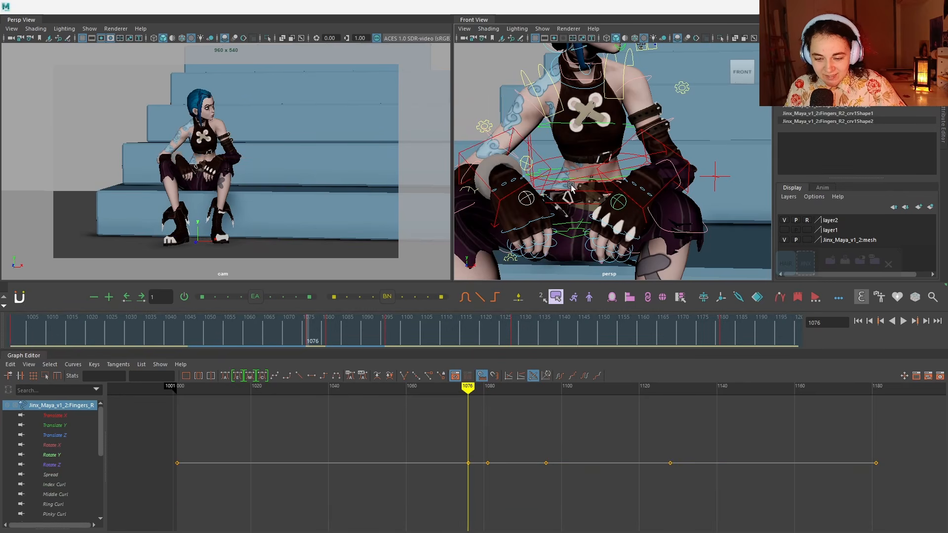
middle_click_drag(572, 187, 574, 186)
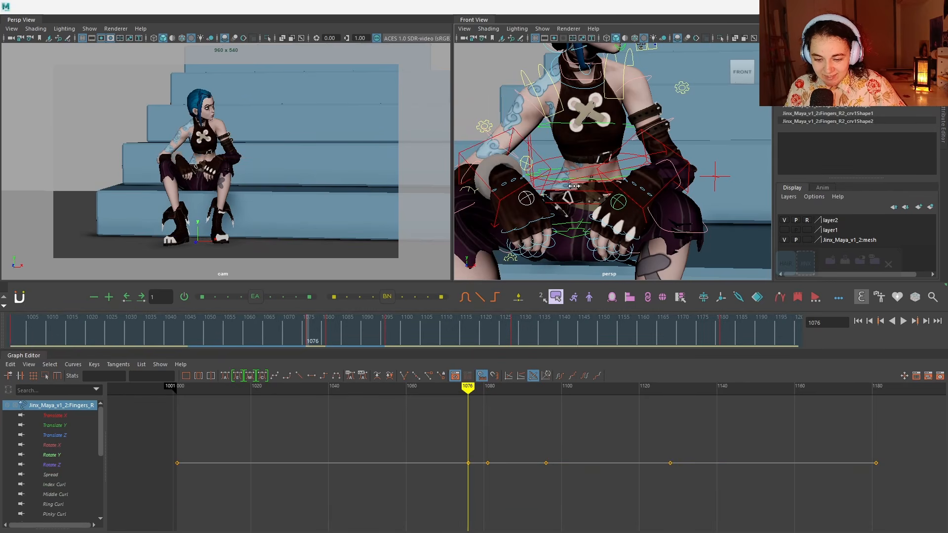
left_click(511, 192)
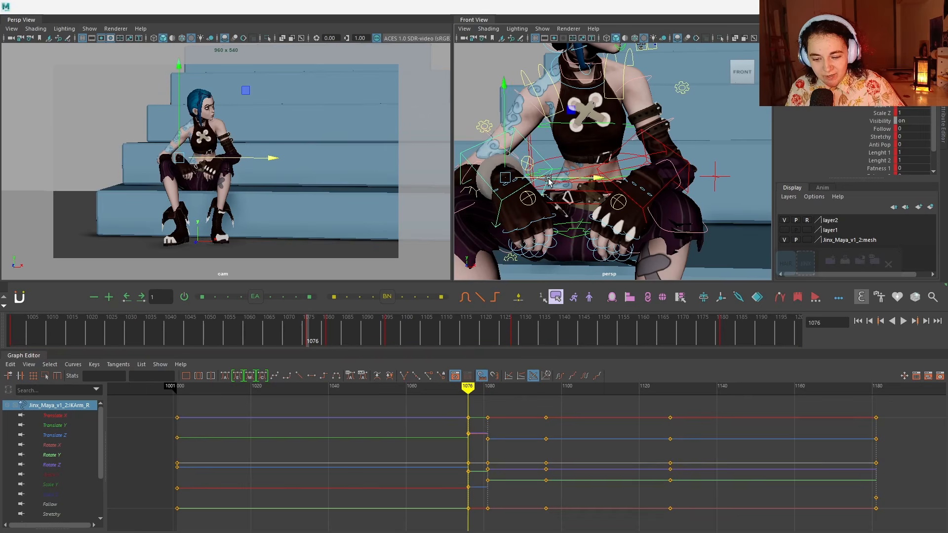
key("e")
left_click_drag(524, 212, 527, 217)
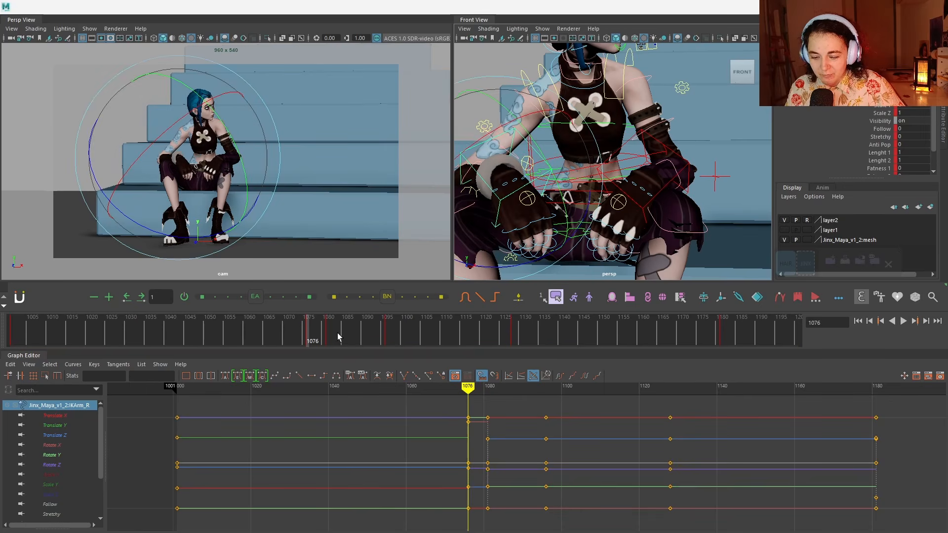
key("alt+v")
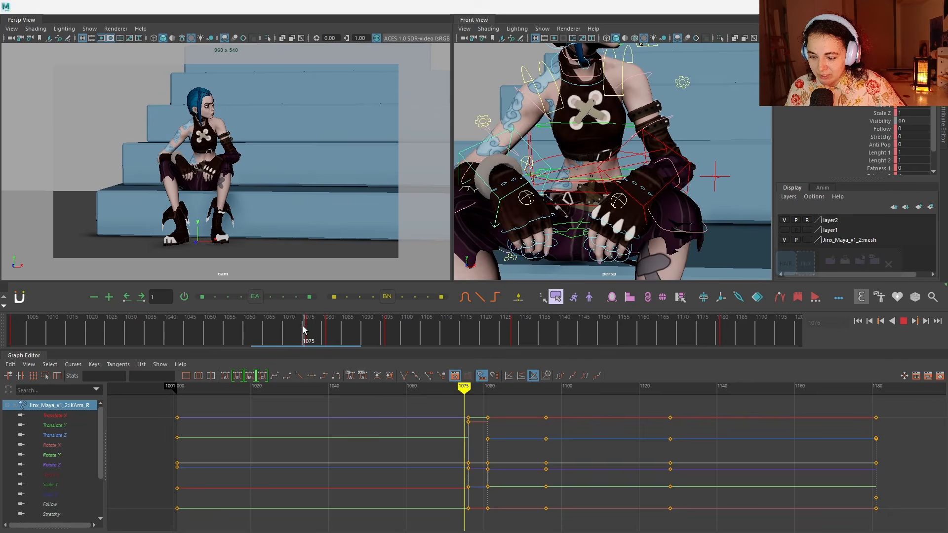
key("alt+v")
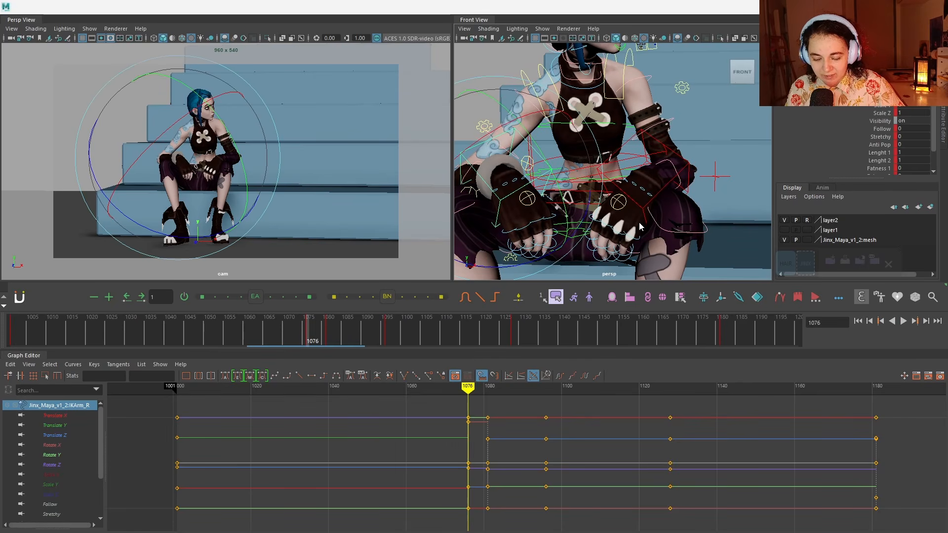
Step: Set the left hand's finger curl keys at frame 1076 to 0.32 in the Graph Editor and play back the motion
left_click(625, 208)
left_click_drag(461, 409, 493, 424)
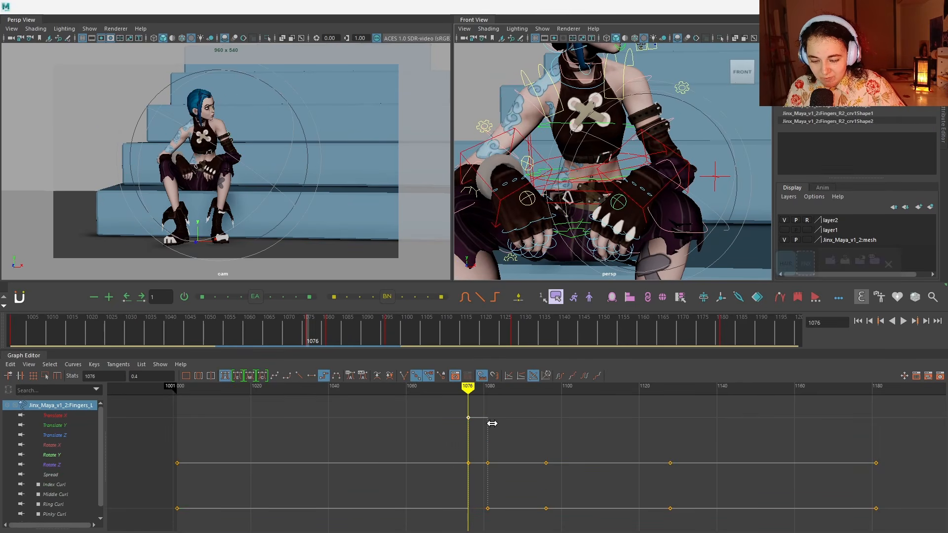
key("ctrl+z")
middle_click_drag(488, 417, 487, 432, "shift")
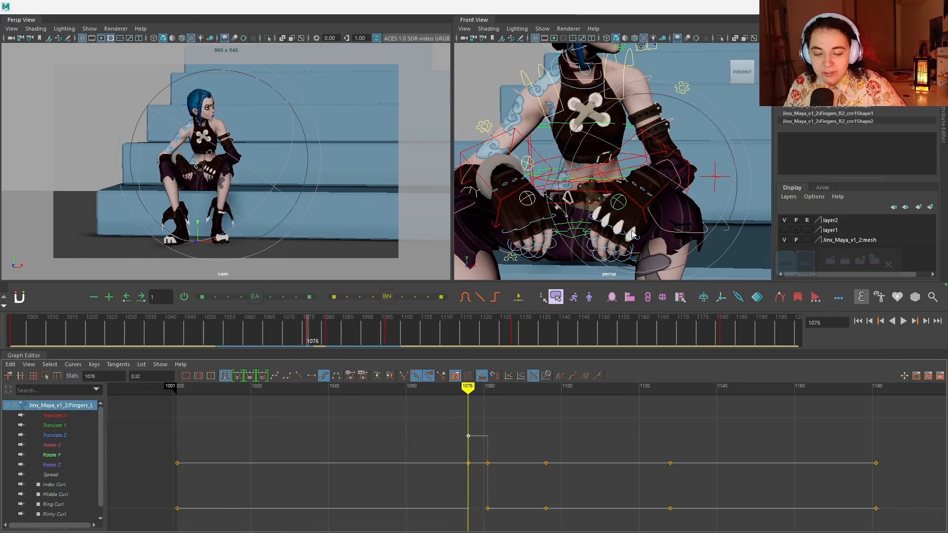
key("alt+v")
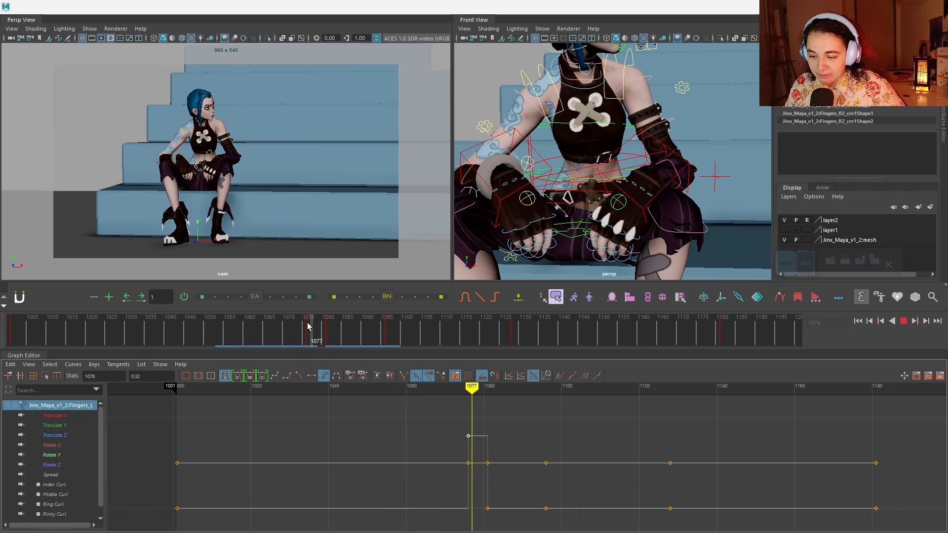
left_click_drag(311, 324, 359, 338)
Step: Go to frame 1032, rotate the head control slightly, key it, and play back the new head pose
left_click_drag(385, 341, 134, 342)
left_click_drag(643, 68, 634, 151, "alt")
key("w")
left_click(599, 78)
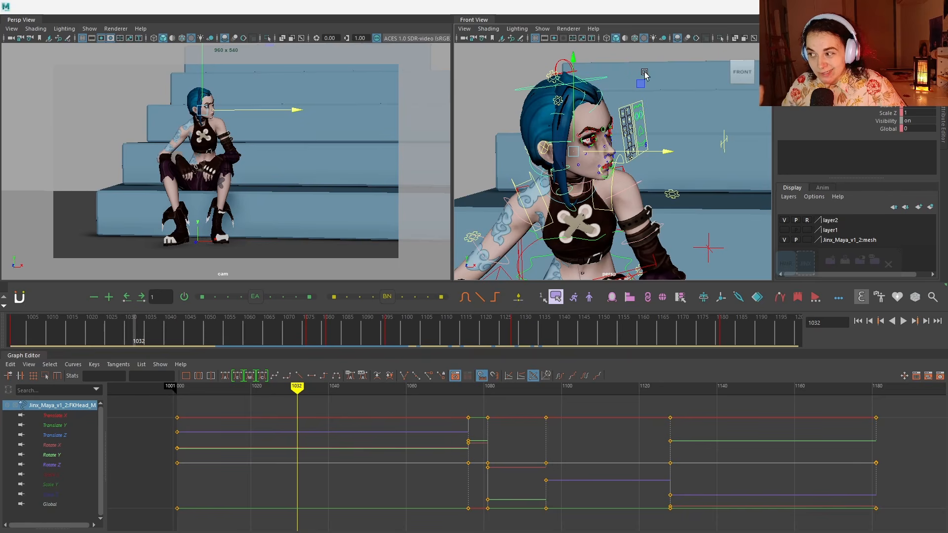
key("e")
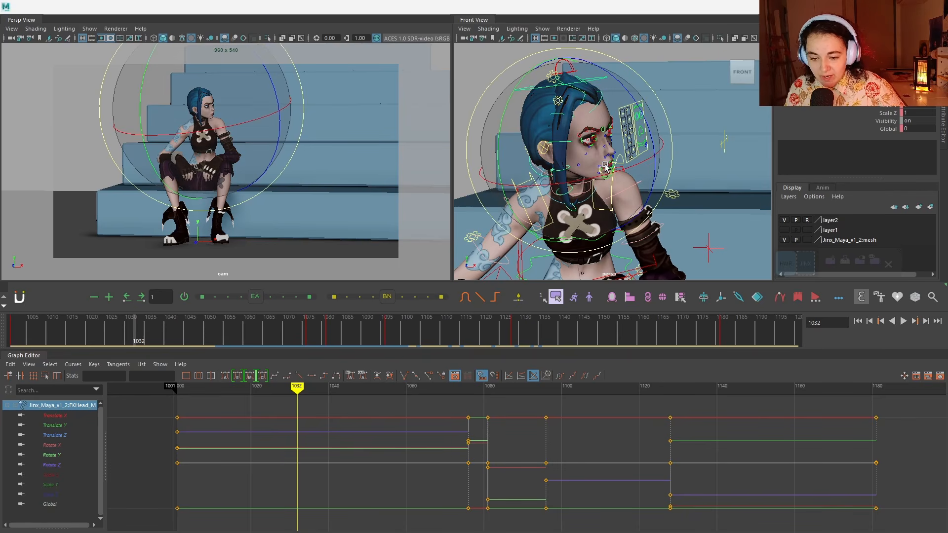
left_click_drag(611, 149, 614, 149)
key("s")
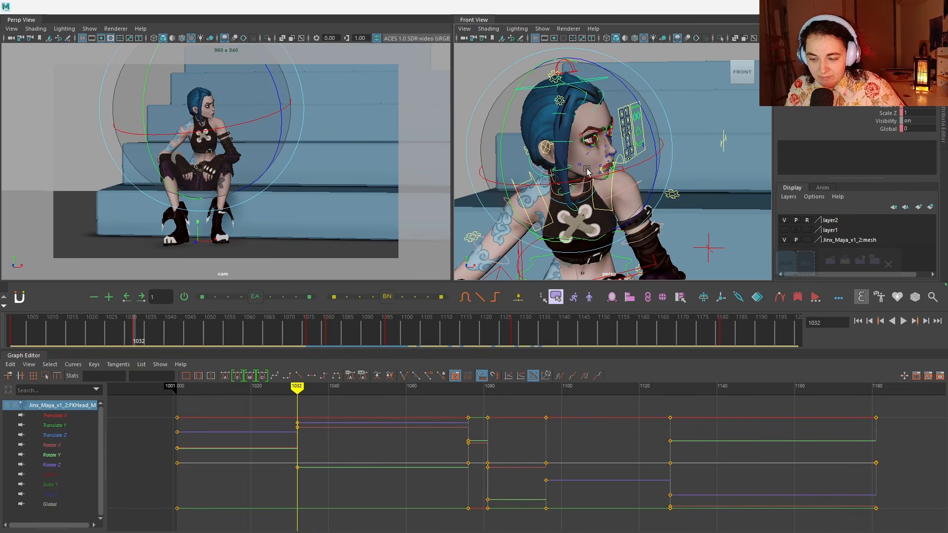
middle_click(180, 79)
key("alt+v")
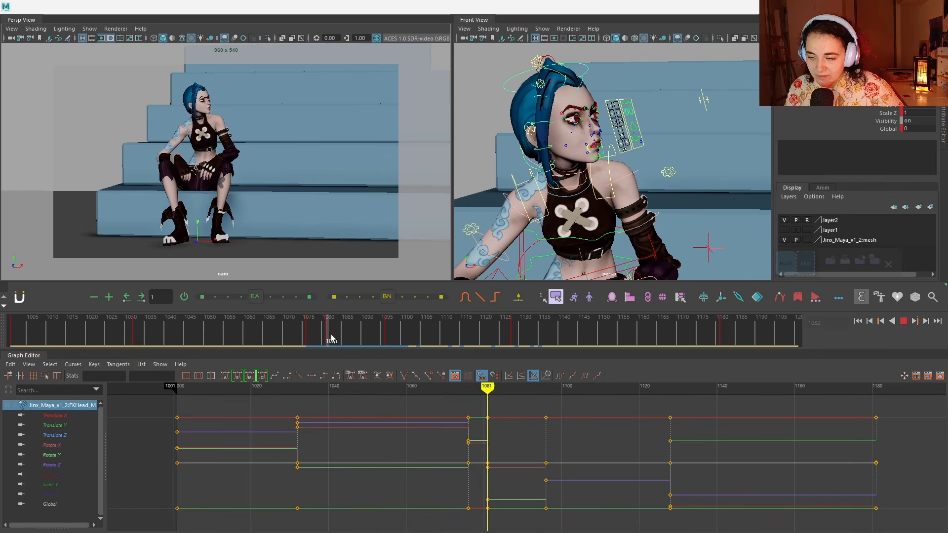
key("alt+v")
Step: Go to frame 1081 and adjust the head control's turn and tilt slightly
left_click_drag(332, 347, 328, 345)
left_click_drag(160, 113, 171, 113)
left_click_drag(159, 175, 152, 168)
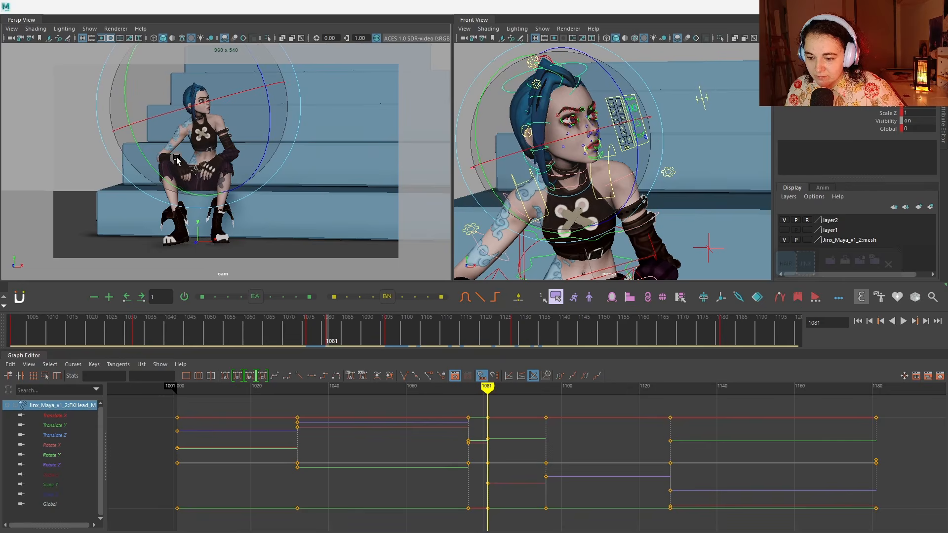
Step: Lower the head control's Rotate Y key at frame 1128 in the Graph Editor, comparing the pose with neighbouring frames
mouse_move(327, 328)
left_mouse_down()
mouse_move(306, 330)
mouse_move(790, 338)
mouse_move(480, 340)
left_mouse_up()
key("alt+period")
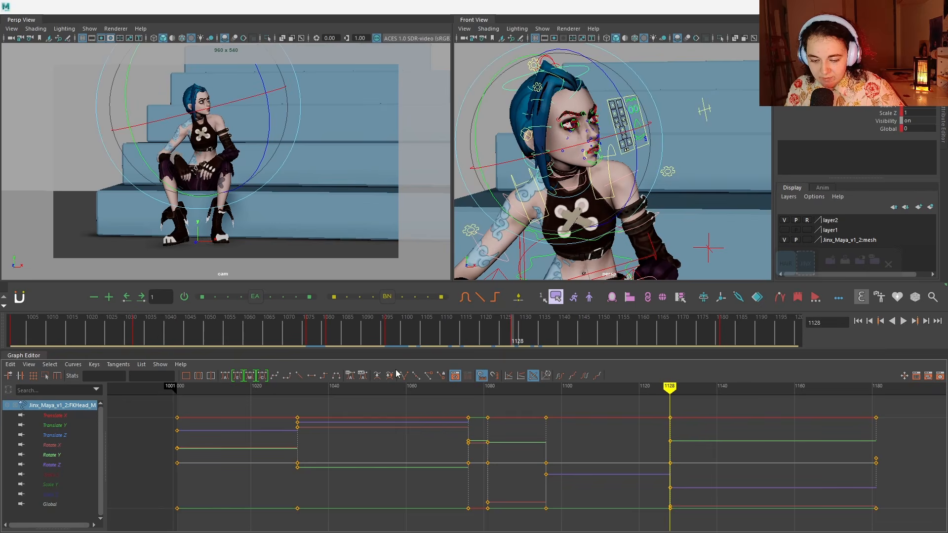
left_click(81, 455)
left_click_drag(718, 447, 718, 447)
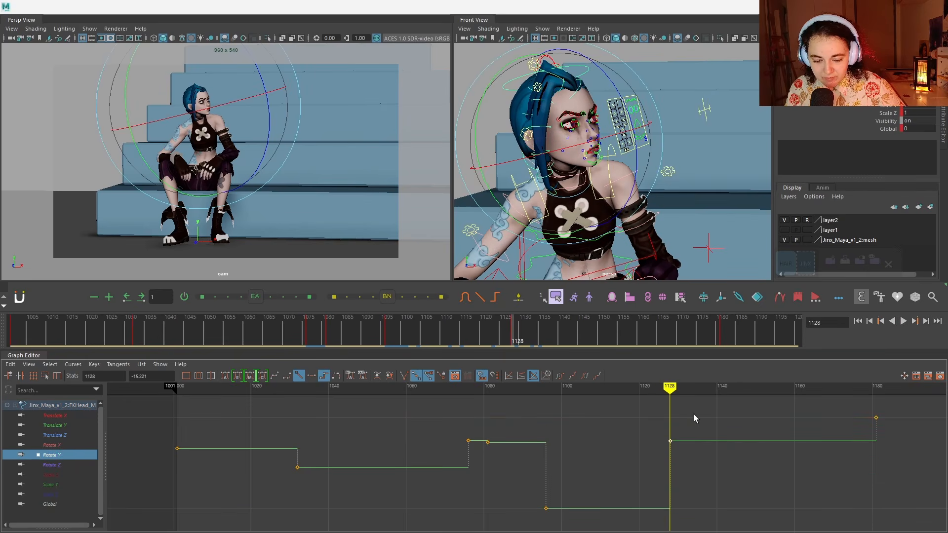
middle_click_drag(703, 423, 703, 434, "shift")
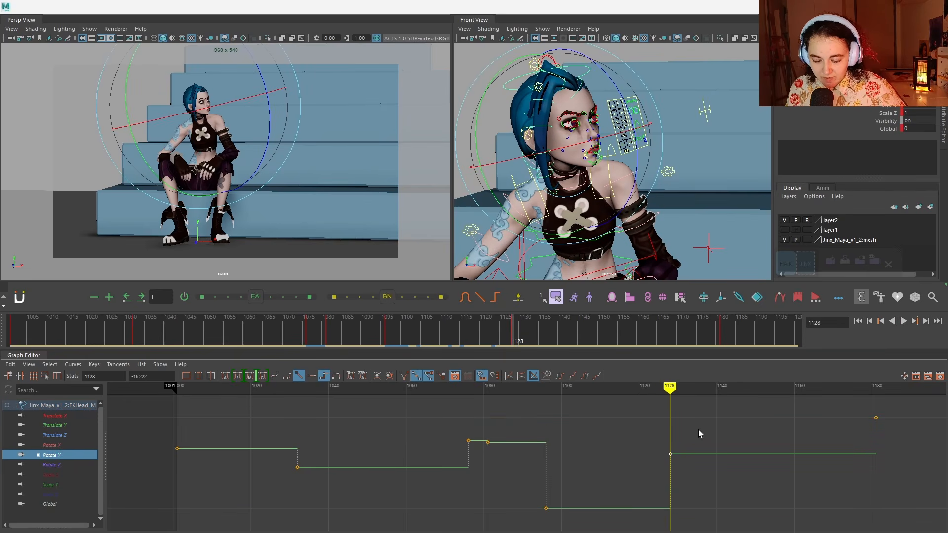
key("ctrl+z")
left_click(530, 388)
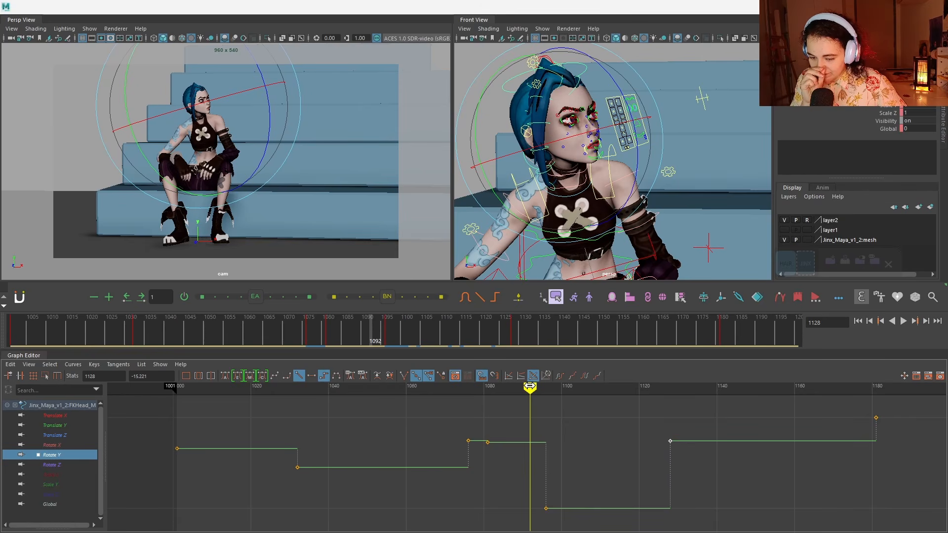
left_click_drag(530, 387, 709, 424)
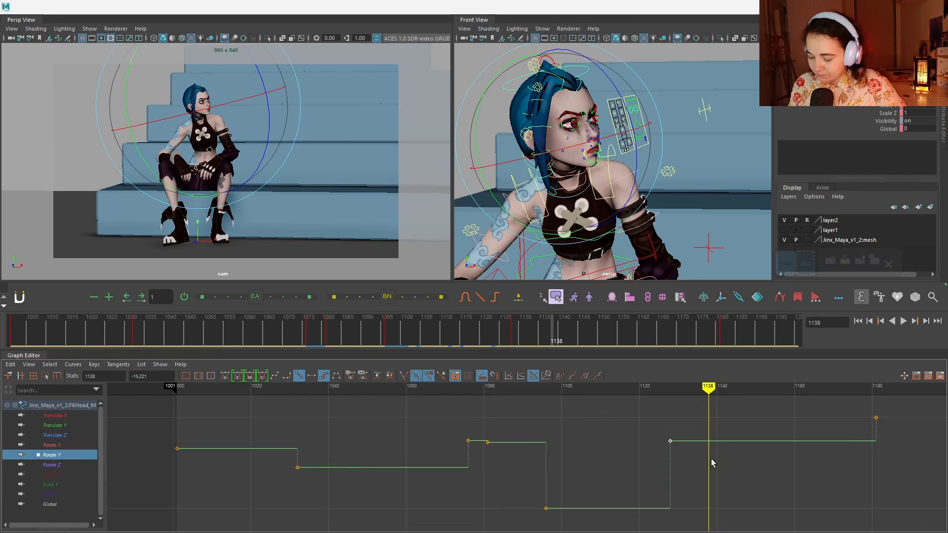
middle_click_drag(724, 448, 724, 475, "shift")
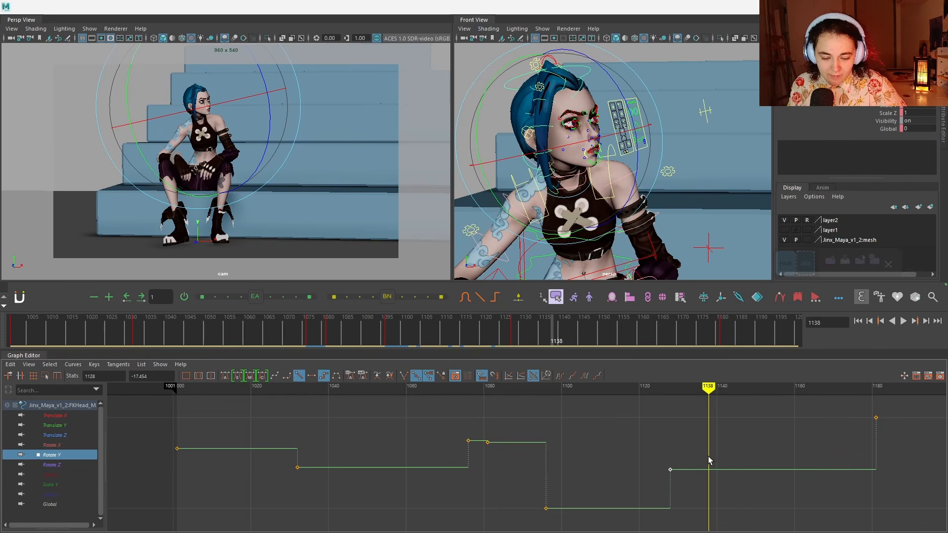
left_click_drag(646, 387, 670, 390)
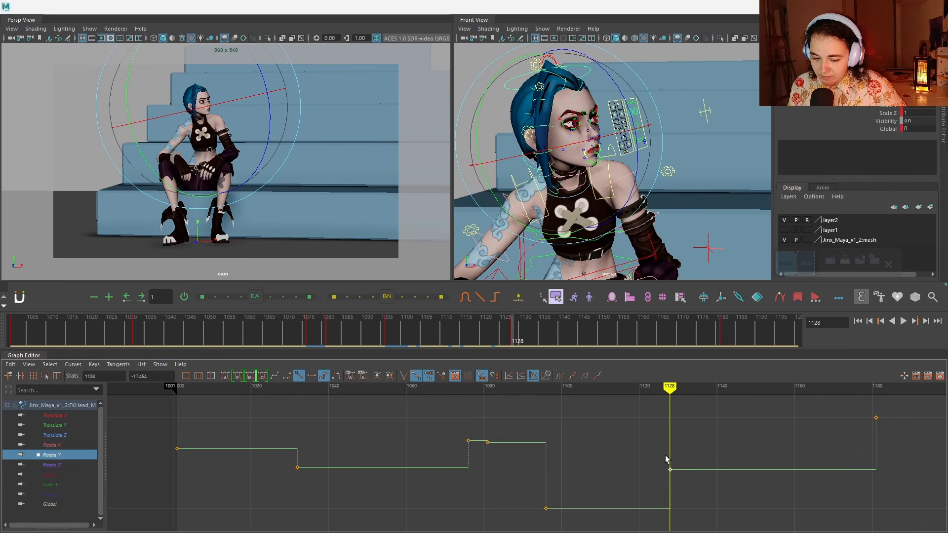
middle_click_drag(665, 456, 675, 461, "shift")
Step: Raise the head control's Rotate X key at frame 1128 to 30.6 in the Graph Editor
left_click(66, 446)
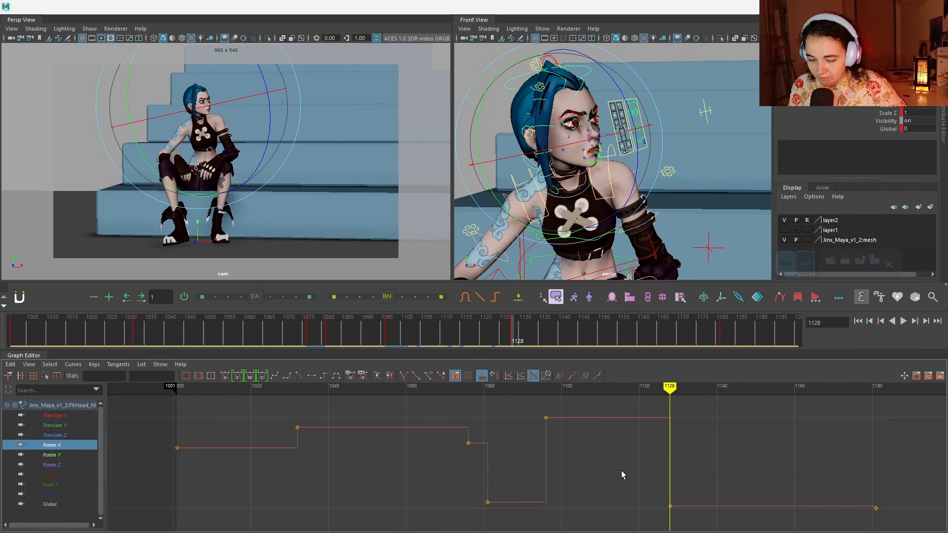
left_click_drag(624, 476, 688, 527)
middle_click_drag(694, 495, 686, 446, "shift")
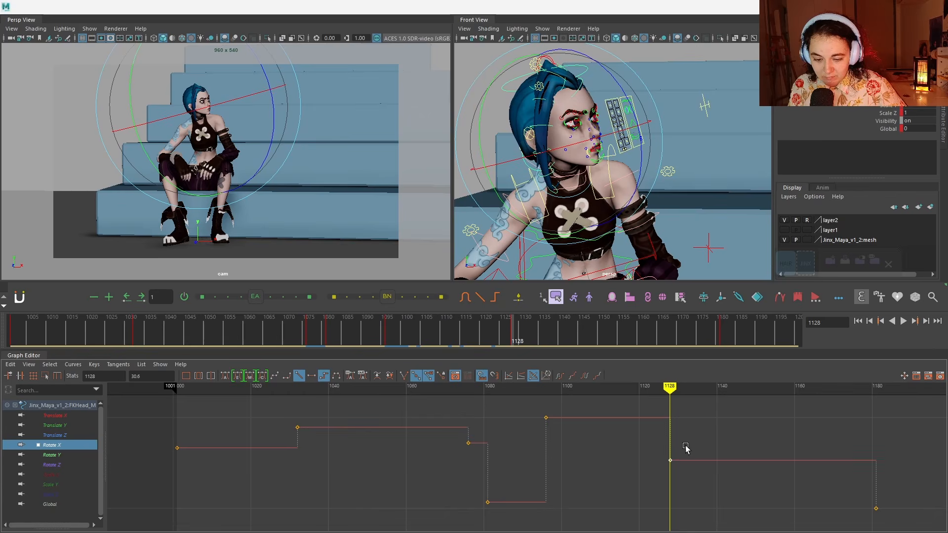
Step: Raise the IKSpine3 control's Rotate Y key at frame 1128 to 7.708 and play back the surrounding poses
mouse_move(670, 386)
left_mouse_down()
mouse_move(661, 386)
mouse_move(674, 386)
left_mouse_up()
key("e")
left_click(642, 256)
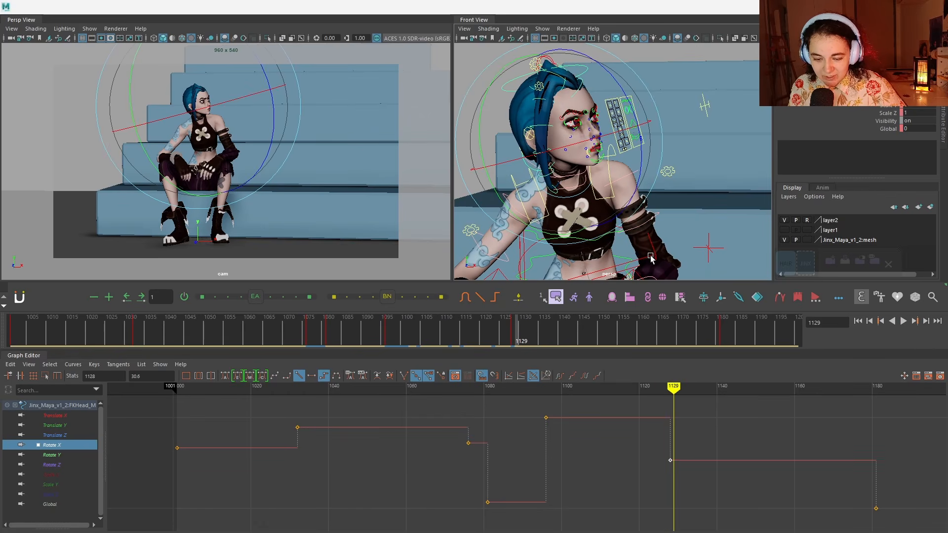
left_click(58, 454)
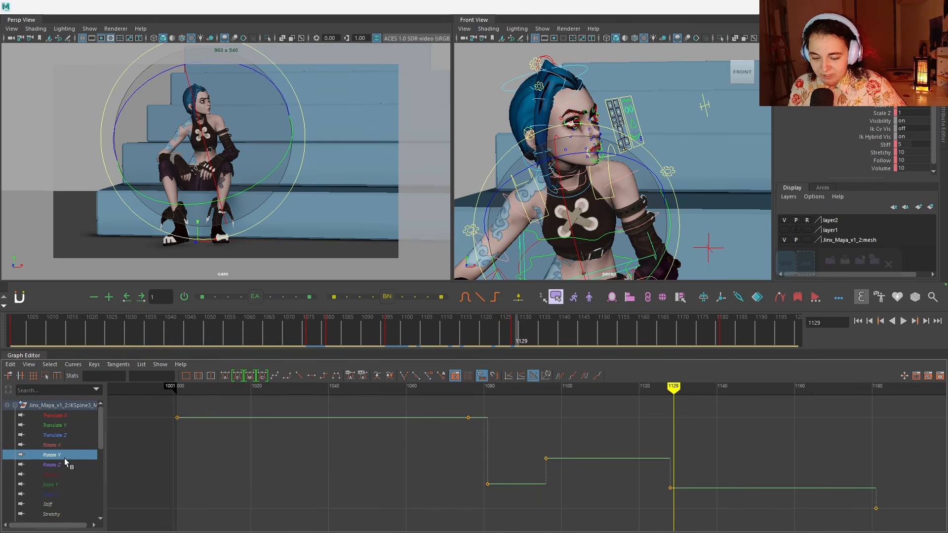
left_click(68, 465)
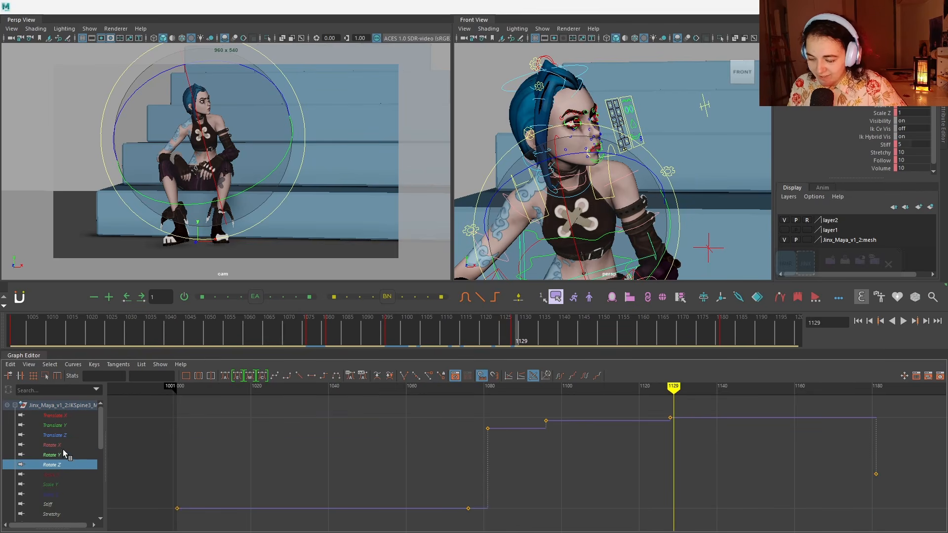
left_click(63, 454)
left_click_drag(662, 470, 688, 499)
middle_click_drag(688, 499, 686, 473, "shift")
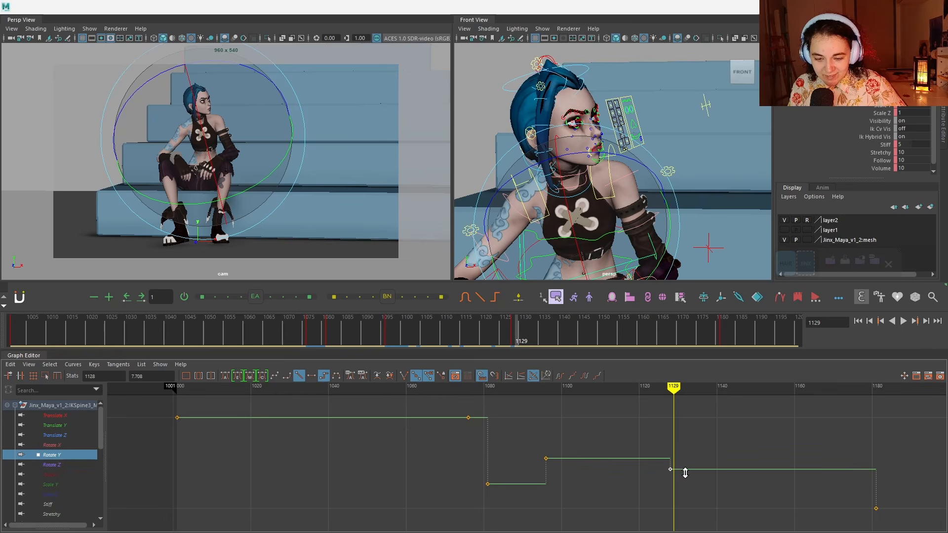
key("alt+v")
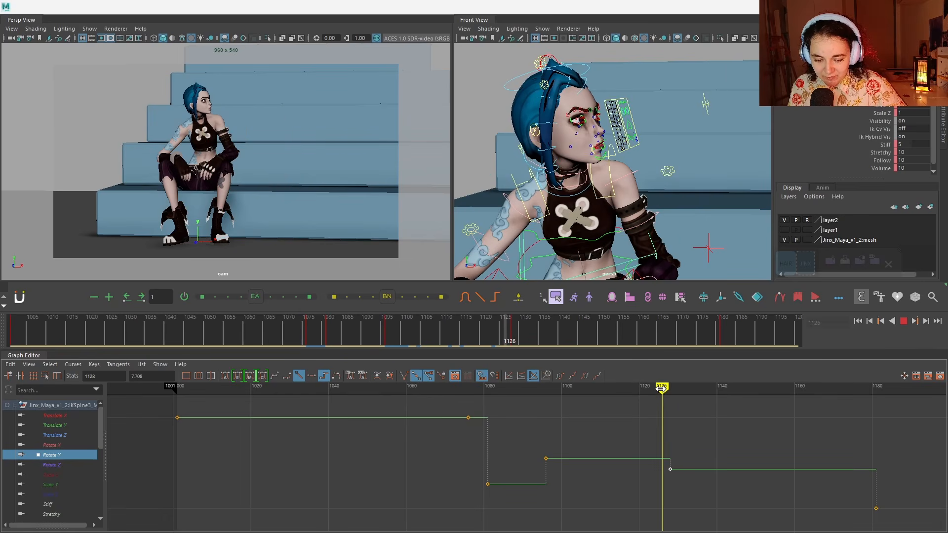
mouse_move(674, 393)
left_mouse_down()
mouse_move(509, 401)
mouse_move(884, 445)
mouse_move(404, 410)
mouse_move(264, 412)
left_mouse_up()
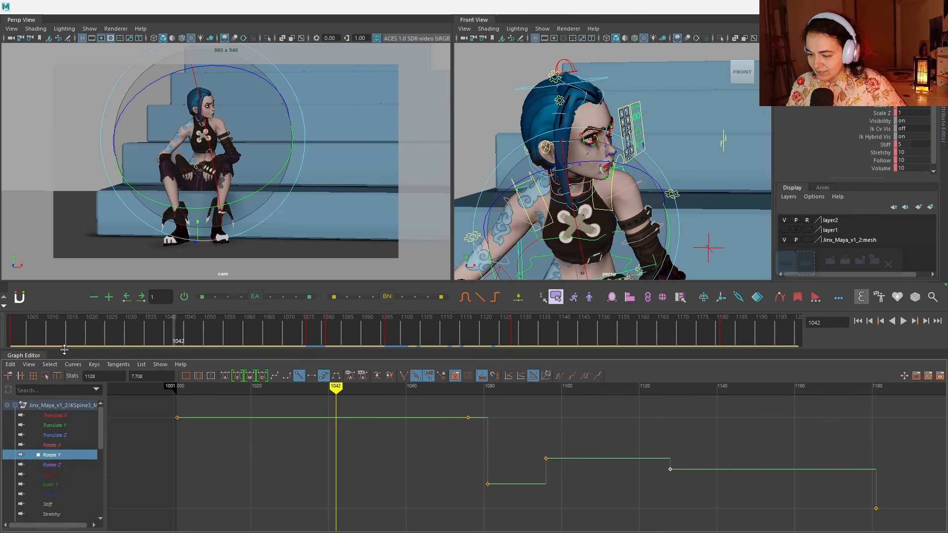
Step: Select all the rig controls and convert their stepped keys from frame 1001 onward to spline tangents
left_click(806, 263)
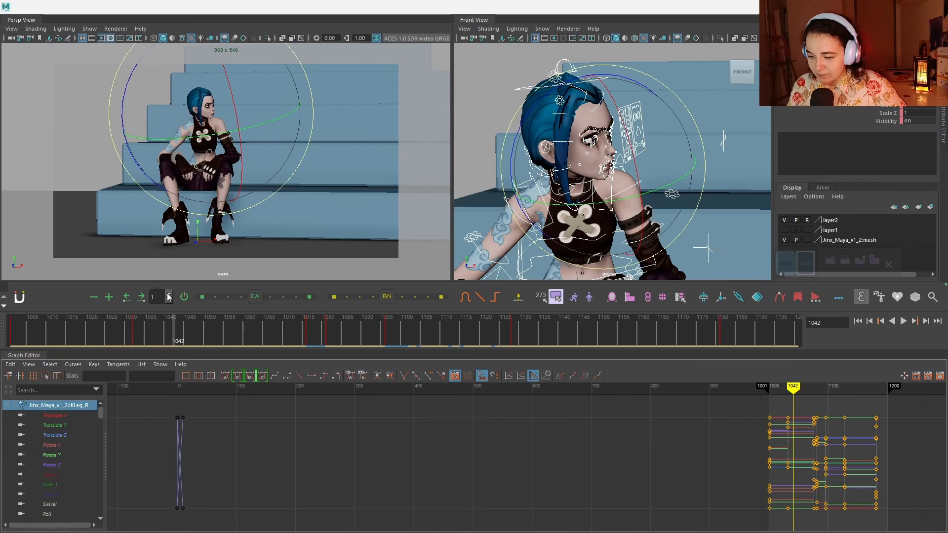
left_click_drag(129, 337, 307, 339)
left_click(324, 332)
key("alt+v")
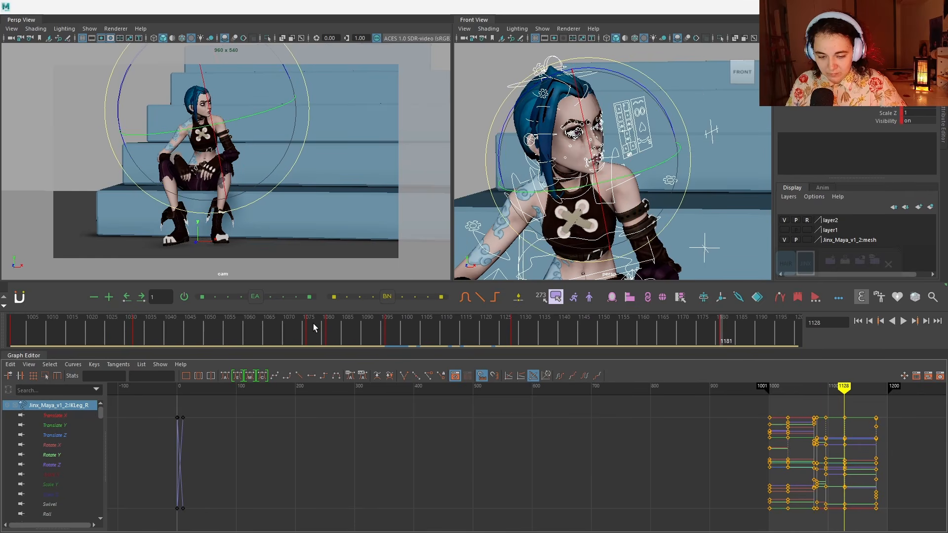
key("alt+shift+v")
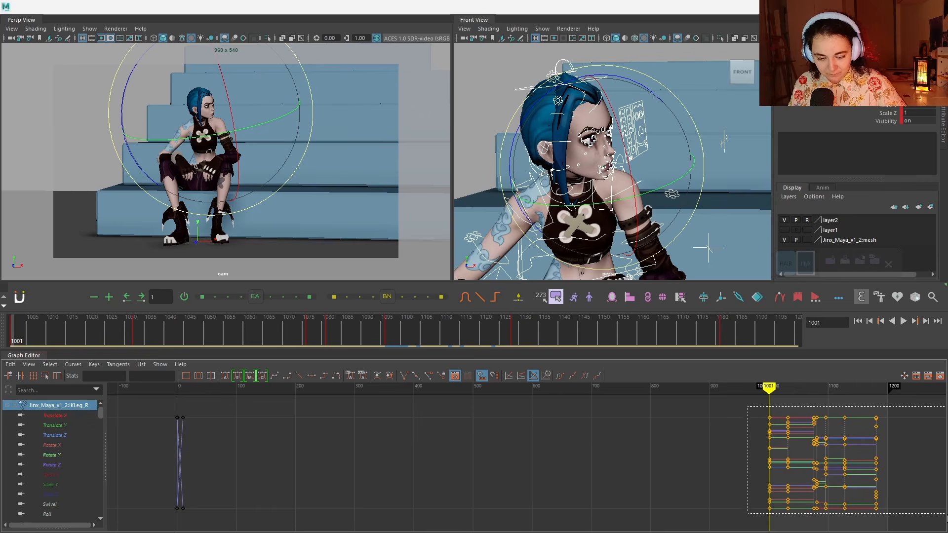
left_click_drag(946, 513, 946, 513)
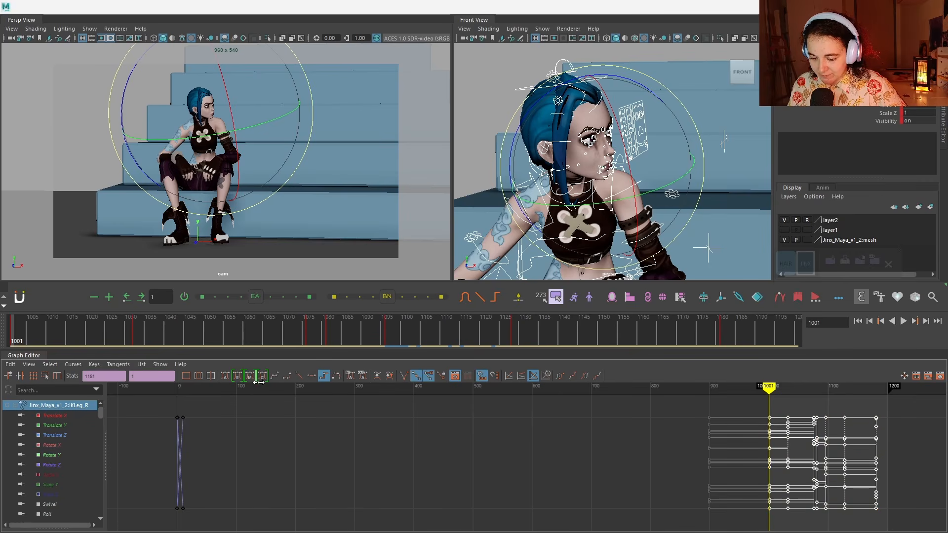
left_click(274, 378)
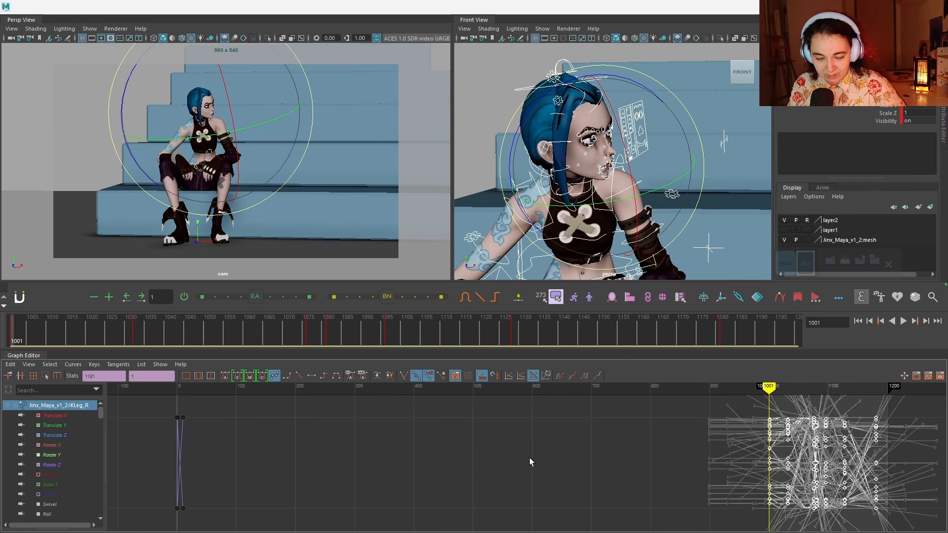
left_click(825, 443)
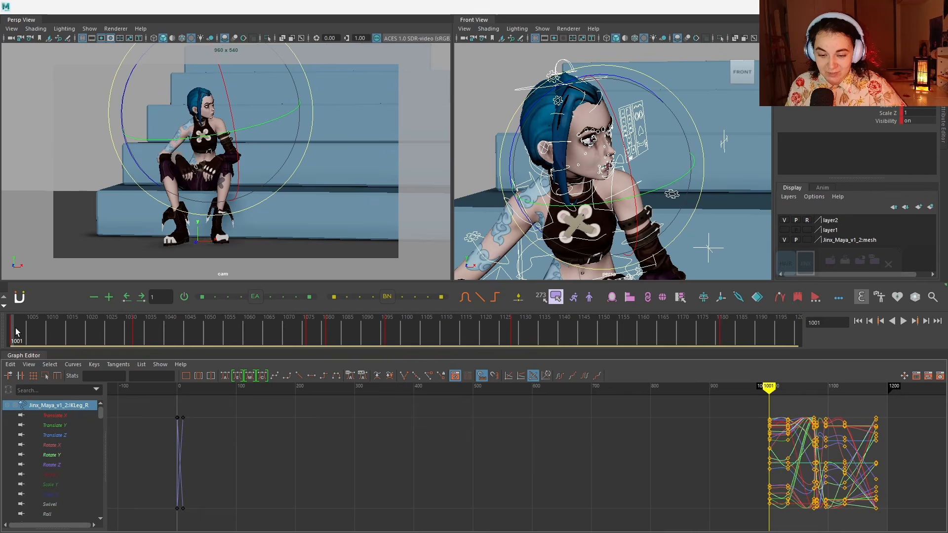
Step: Play the splined animation from the start and hold the opening pose with a key on all controls around frame 1027
key("alt+v")
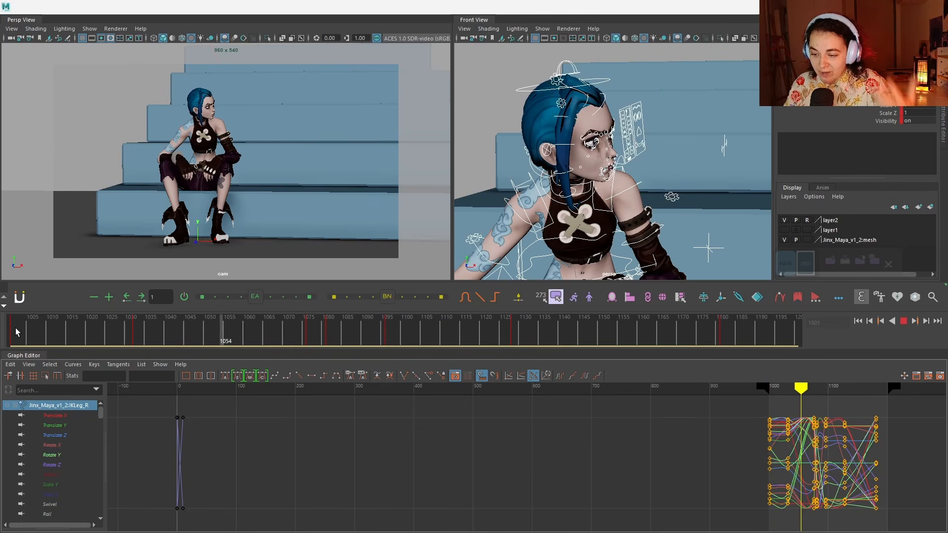
key("alt+v")
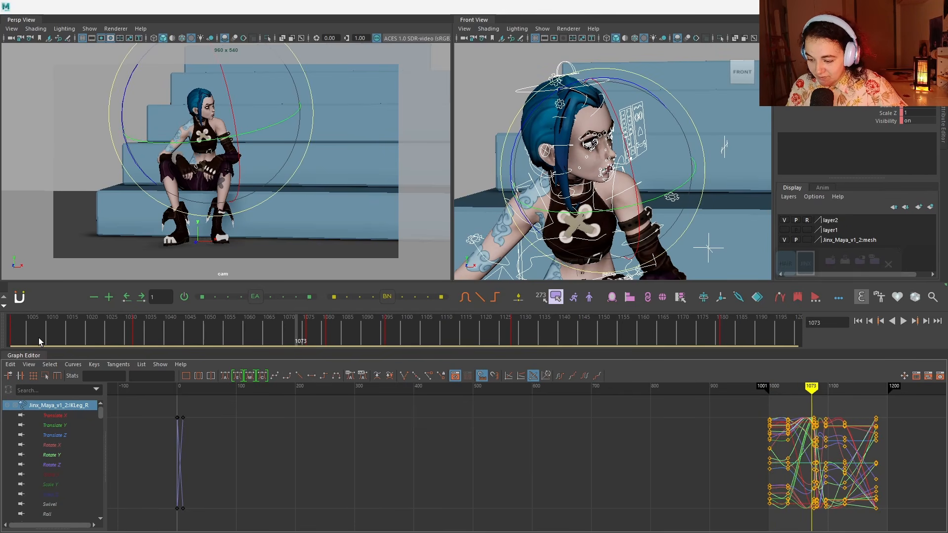
left_click(39, 337)
key("alt+v")
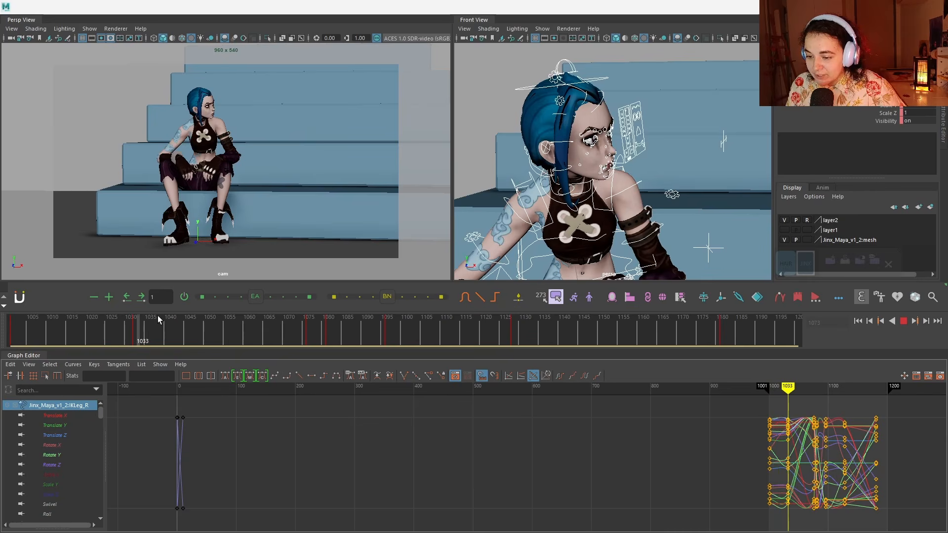
mouse_move(158, 315)
left_mouse_down()
mouse_move(59, 316)
mouse_move(19, 331)
mouse_move(124, 337)
mouse_move(76, 326)
left_mouse_up()
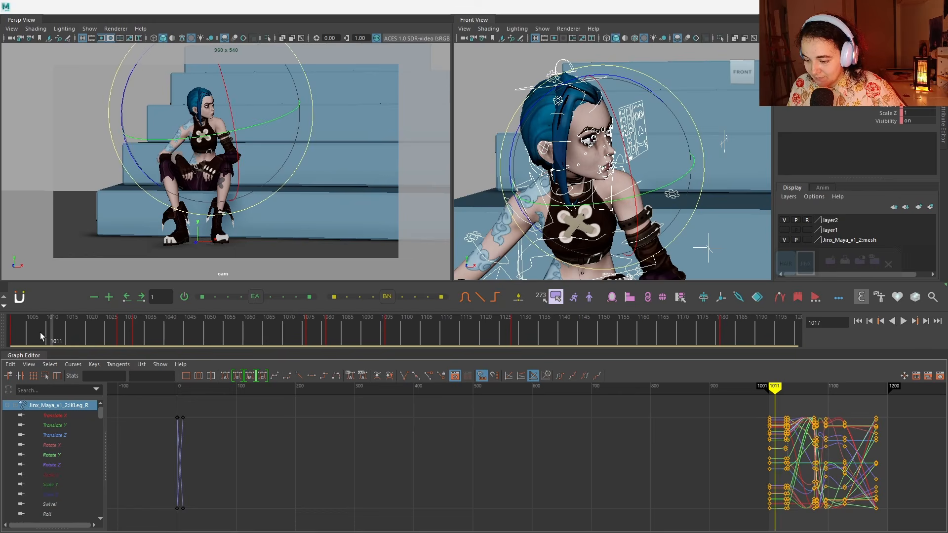
Step: Play the animation from frame 1001 and hold the second pose with a key on all controls at frame 1072
left_click(11, 336)
key("alt+v")
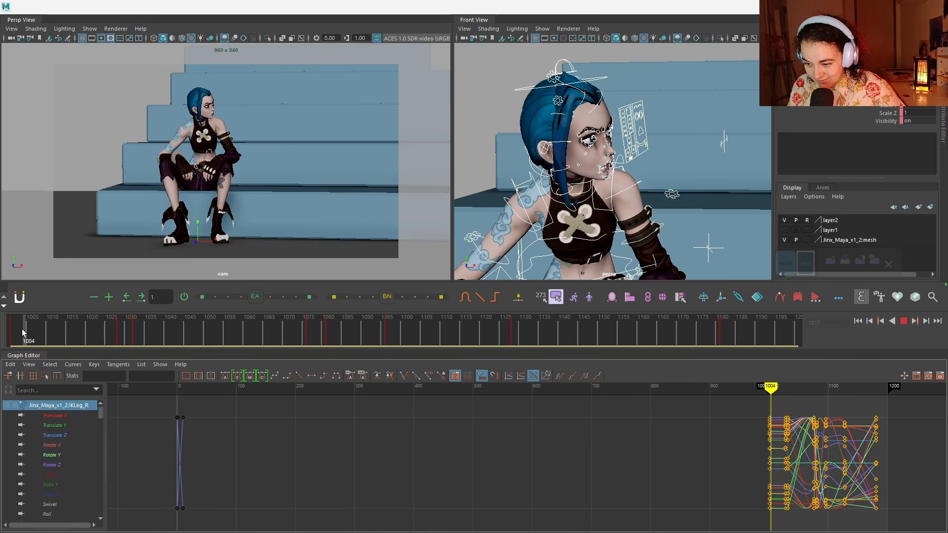
mouse_move(21, 329)
left_mouse_down()
mouse_move(142, 315)
mouse_move(234, 327)
mouse_move(294, 319)
mouse_move(138, 326)
mouse_move(301, 336)
mouse_move(167, 319)
mouse_move(135, 325)
mouse_move(291, 328)
left_mouse_up()
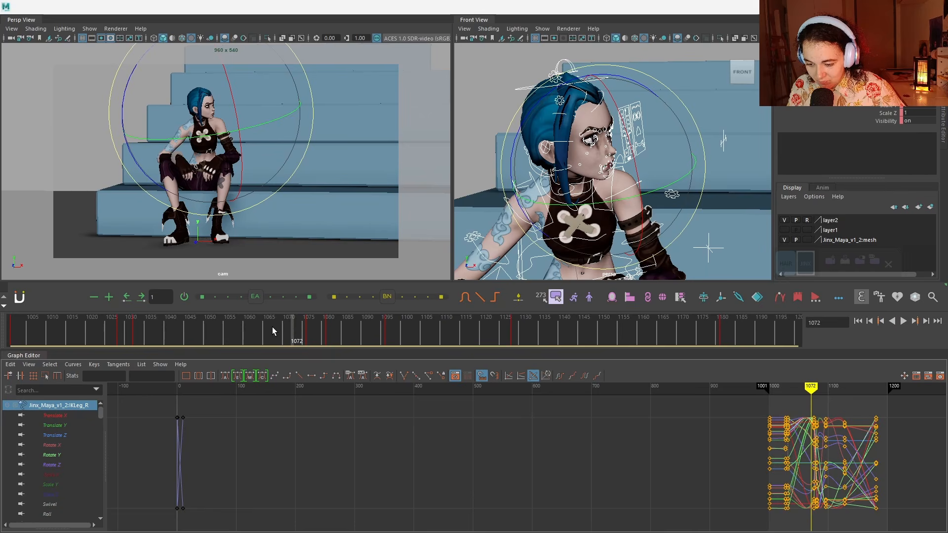
mouse_move(211, 339)
left_mouse_down()
mouse_move(303, 322)
mouse_move(292, 324)
left_mouse_up()
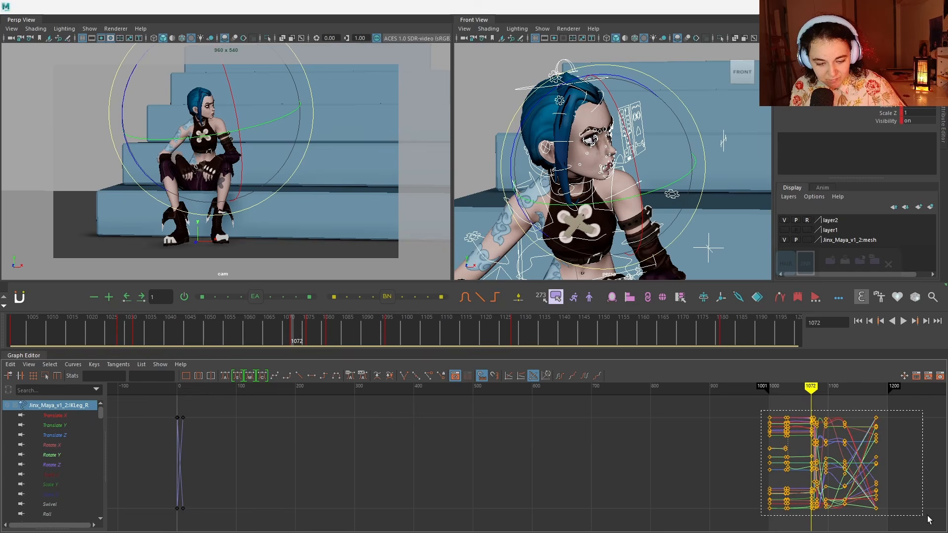
Step: Apply spline tangents to all animation keys and set the auto tangent as Maya's global tangent
left_click_drag(928, 520, 929, 518)
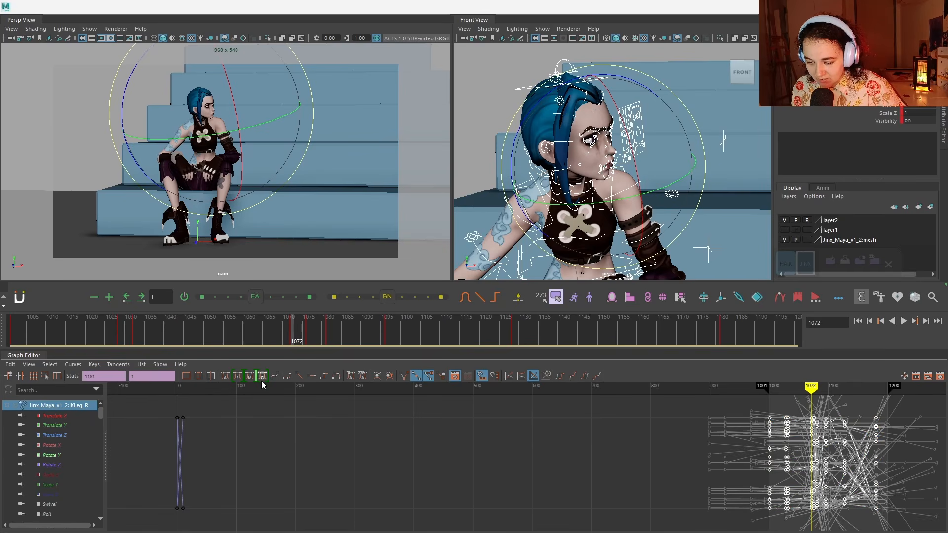
left_click(465, 296)
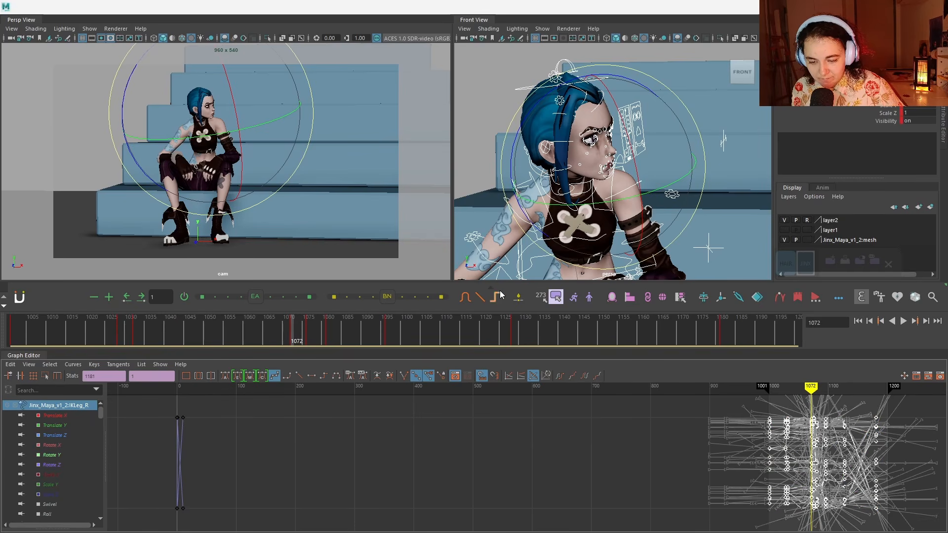
left_click(494, 296)
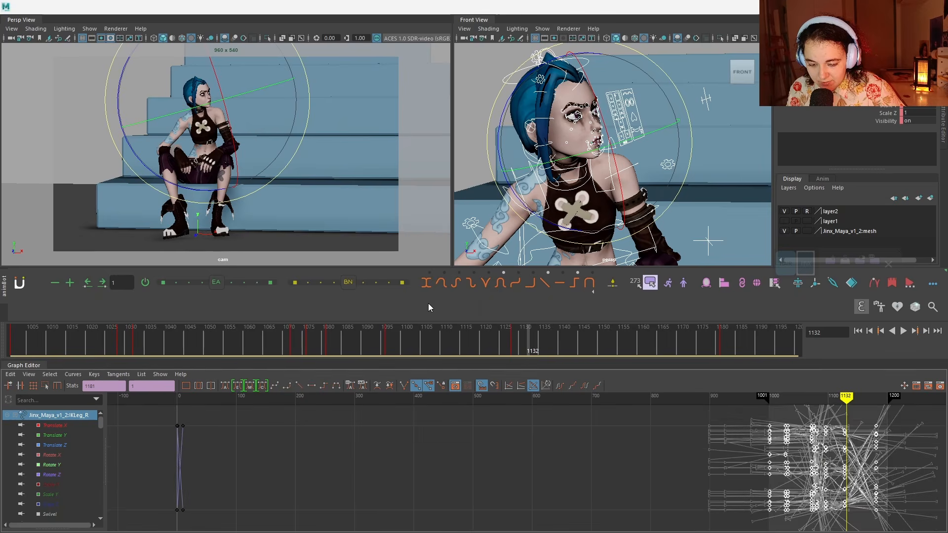
right_click(502, 286)
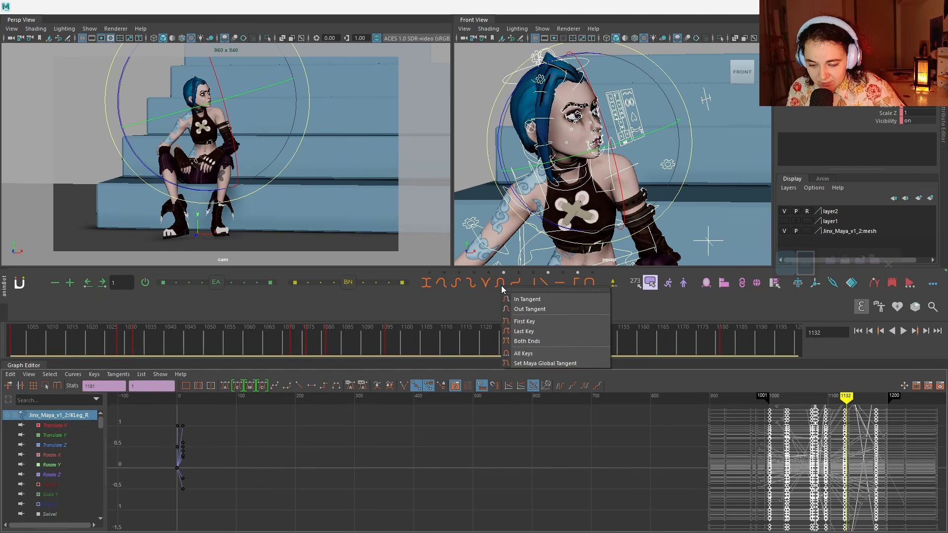
left_click(536, 363)
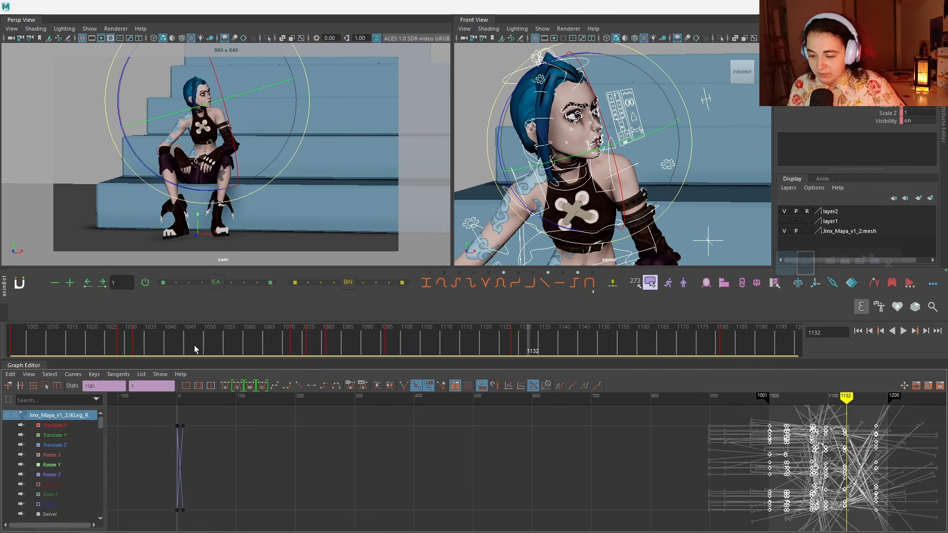
Step: Hold the remaining poses by keying all controls at frames 1092, 1124 and about 1168
left_click_drag(194, 346, 371, 340)
key("e")
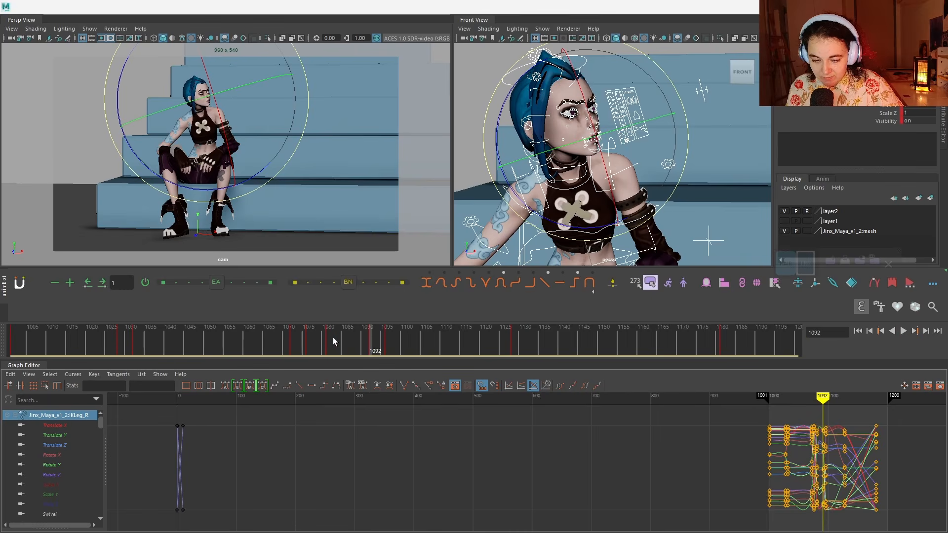
key("alt+v")
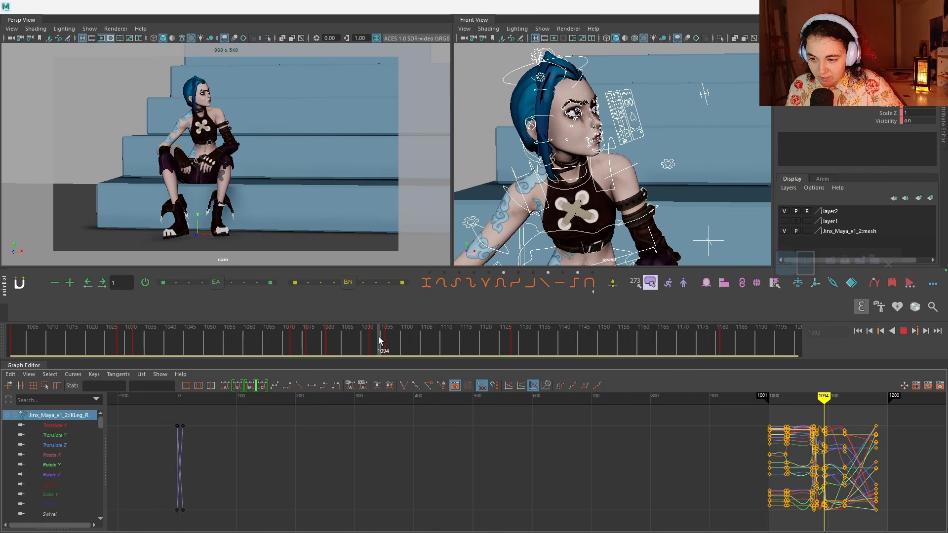
left_click_drag(379, 337, 498, 346)
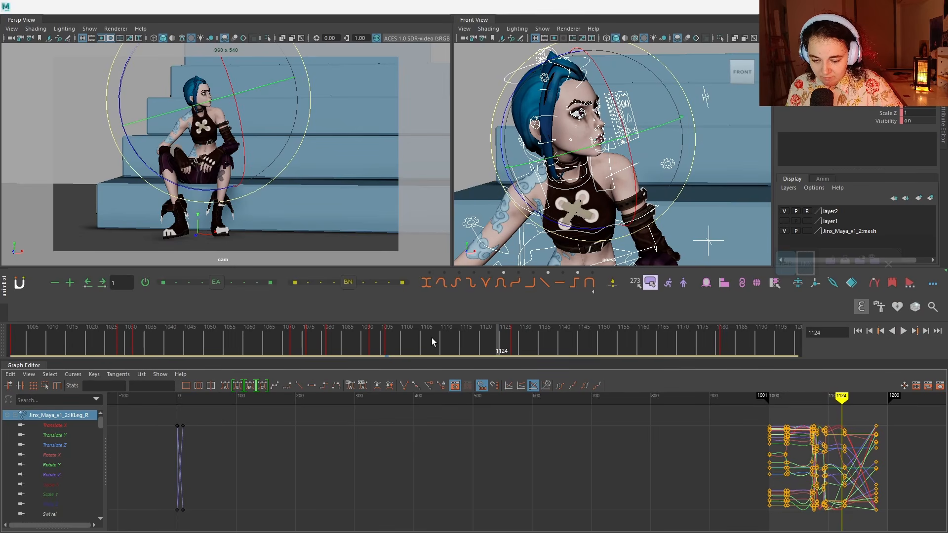
mouse_move(400, 335)
left_mouse_down()
mouse_move(386, 344)
mouse_move(514, 340)
mouse_move(501, 335)
mouse_move(488, 337)
mouse_move(671, 347)
left_mouse_up()
key("s")
Step: Return to frame 1001 and deselect all the rig controls
left_click_drag(550, 342, 11, 321)
left_click(469, 209)
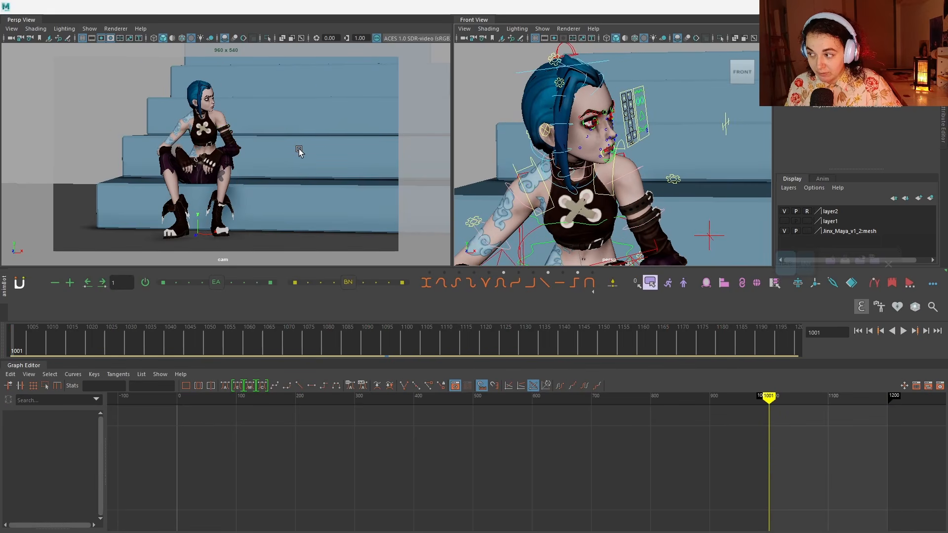
right_click(330, 336)
left_click(435, 525)
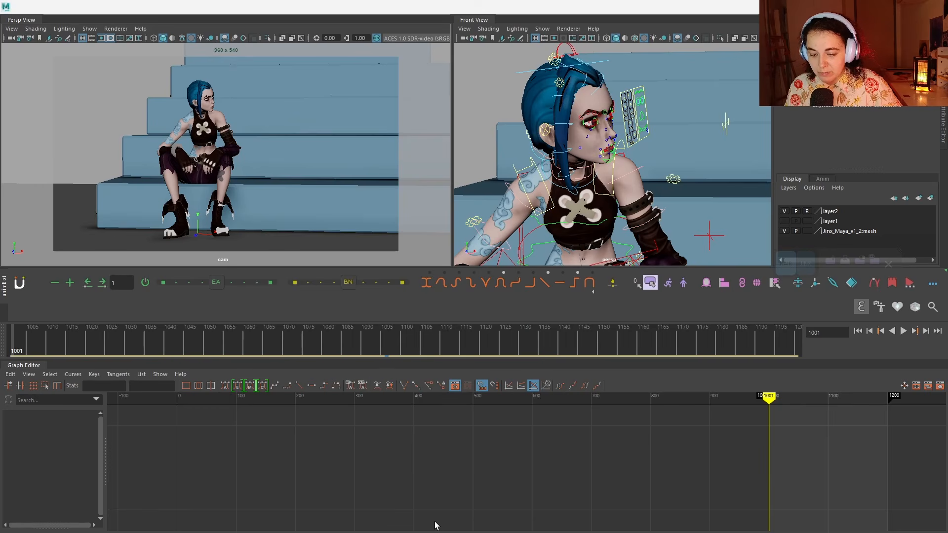
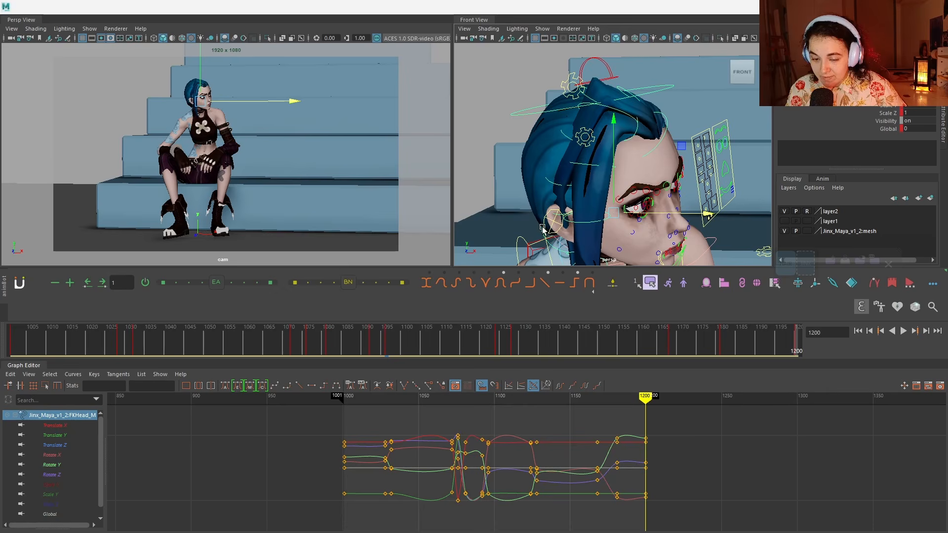
Step: Inspect the head pose at frame 1200 up close, using 2D Pan/Zoom on the face in the camera view
left_click_drag(674, 209, 580, 150, "alt")
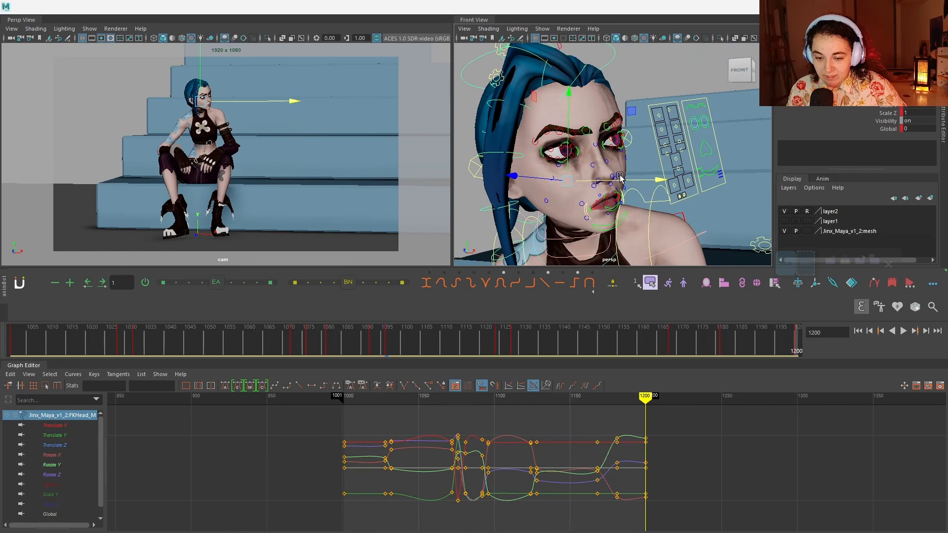
key("backslash")
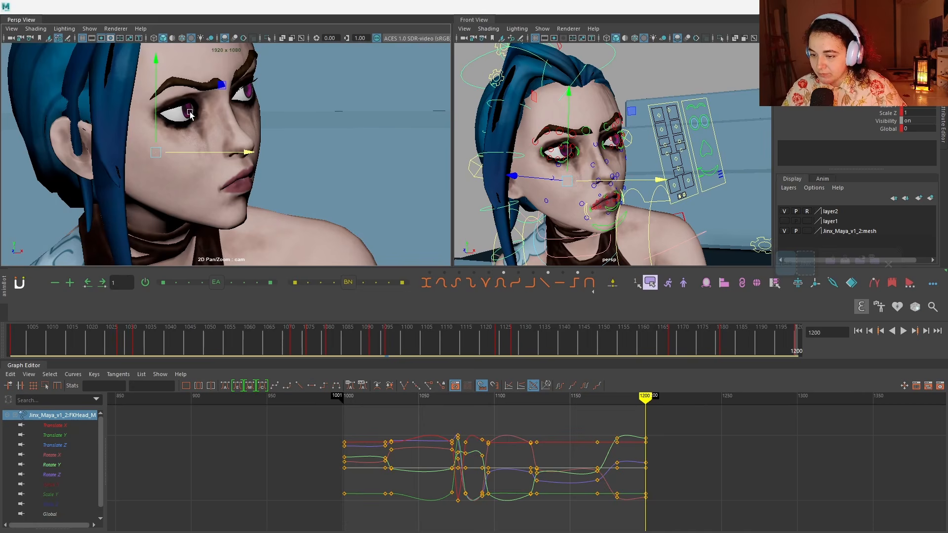
middle_click_drag(268, 146, 298, 171)
right_click_drag(298, 170, 275, 134)
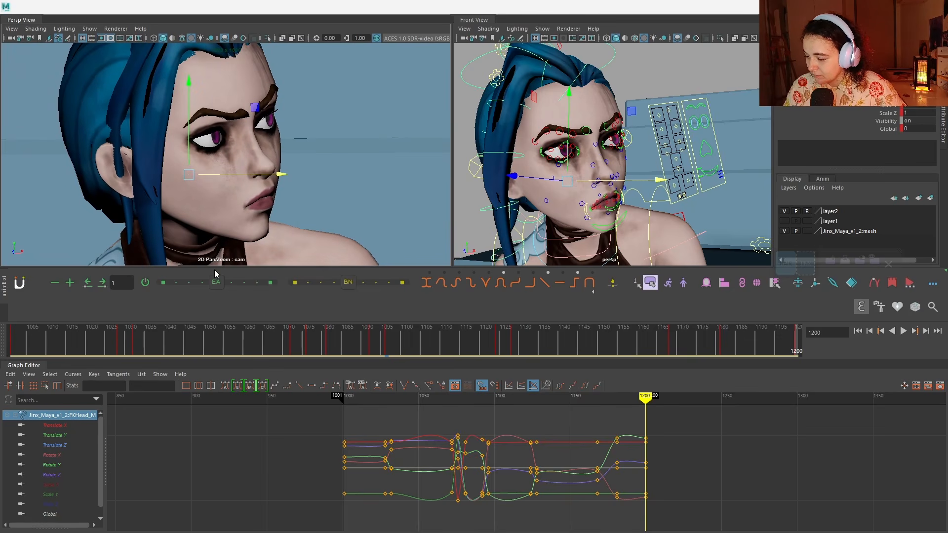
Step: Turn off 2D Pan/Zoom to restore the full camera framing
key("backslash")
key("backslash")
key("backslash")
key("backslash")
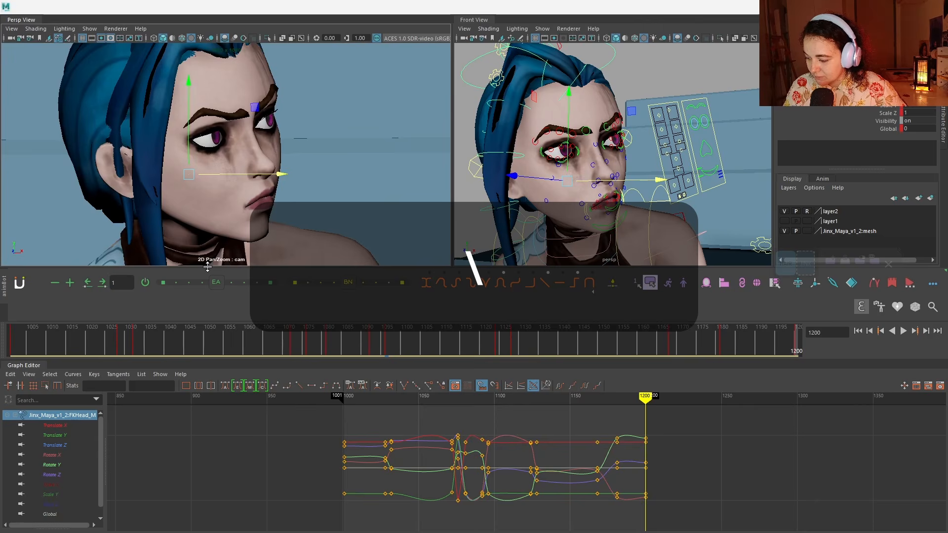
key("backslash")
key("backslash")
key("backslash")
key("backslash")
key("backslash")
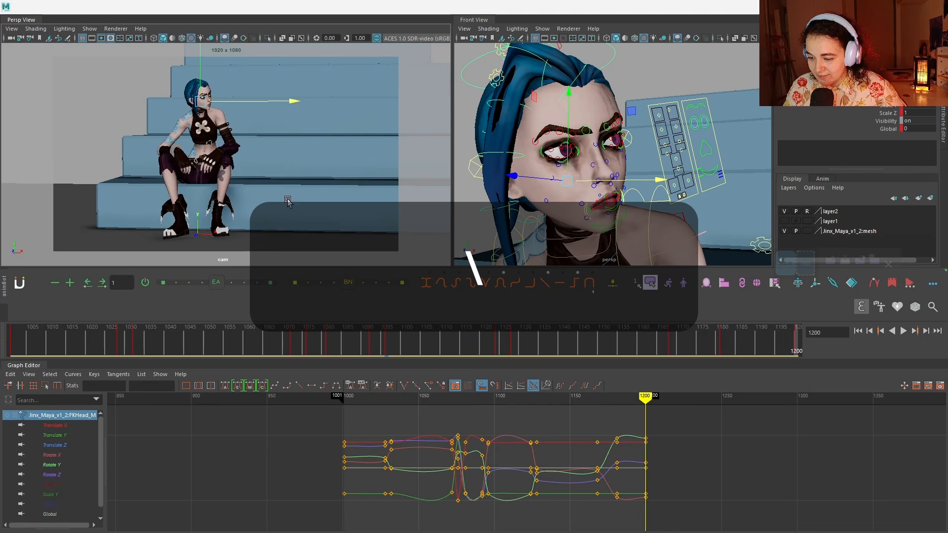
Step: Frame the face in the camera view with 2D Pan/Zoom and key the central eye aim control at frame 1016
key("backslash")
mouse_move(336, 172)
middle_mouse_down()
mouse_move(260, 147)
mouse_move(268, 227)
mouse_move(473, 149)
mouse_move(351, 191)
mouse_move(352, 182)
middle_mouse_up()
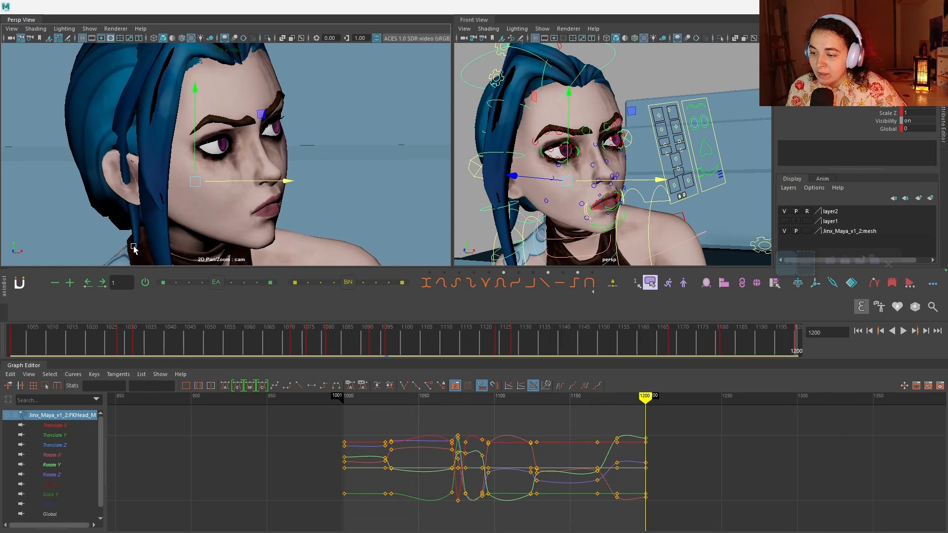
left_click(662, 141)
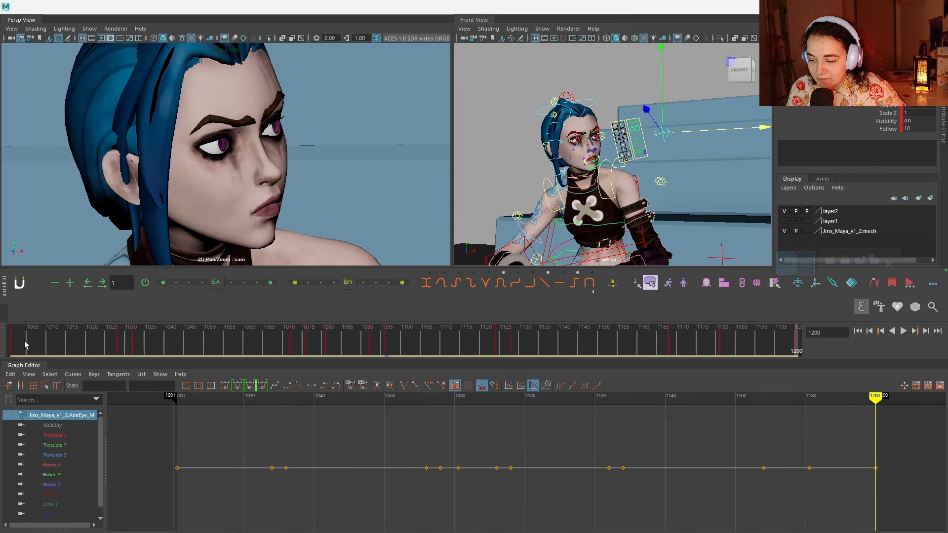
left_click_drag(26, 345, 74, 347)
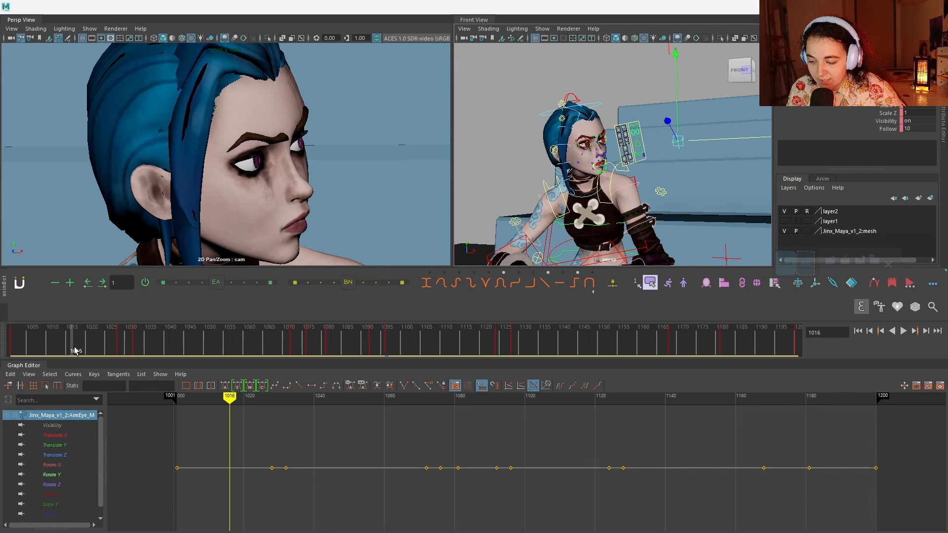
key("f")
key("s")
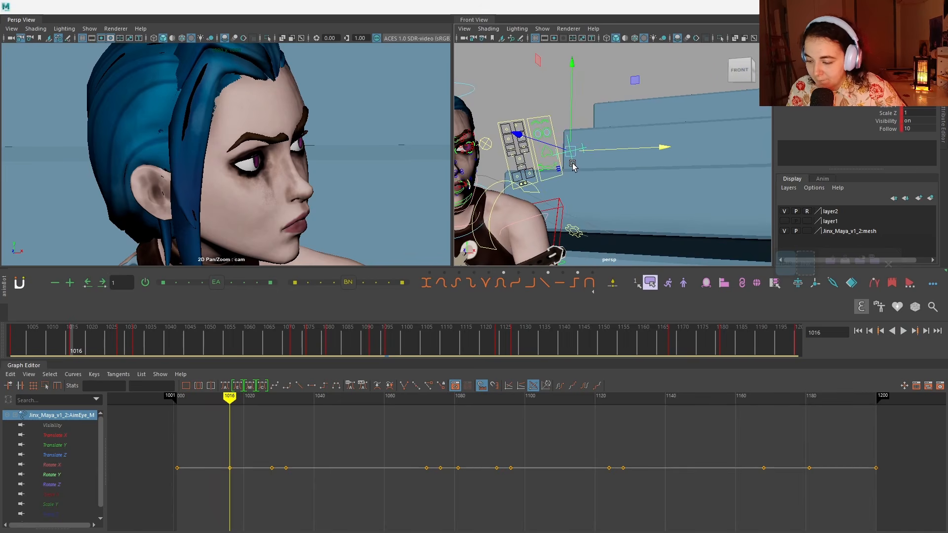
Step: Create a small downward eye dart on the eye aim control, keyed through frame 1018 with an in-between at frame 1017
key("alt+period")
left_click_drag(574, 155, 556, 170)
key("alt+period")
key("s")
key("alt+comma")
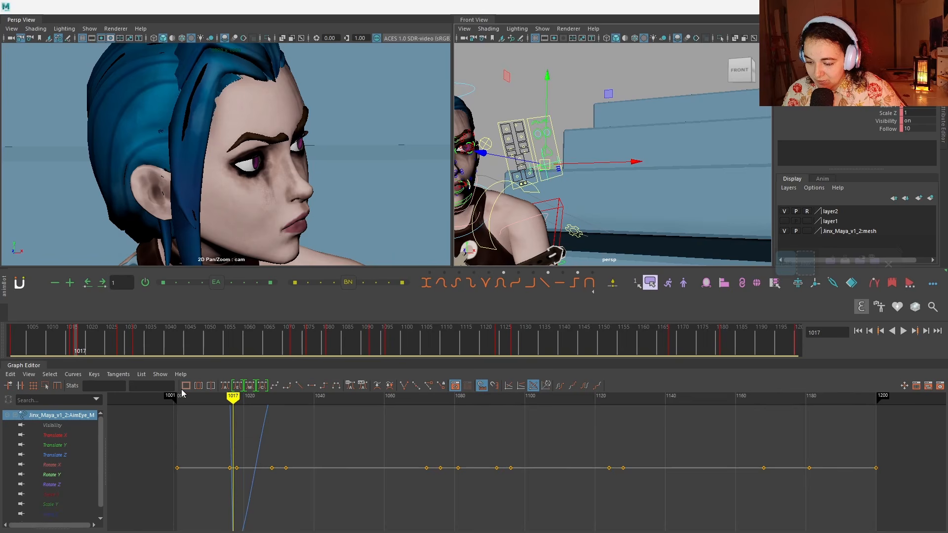
left_click(244, 282)
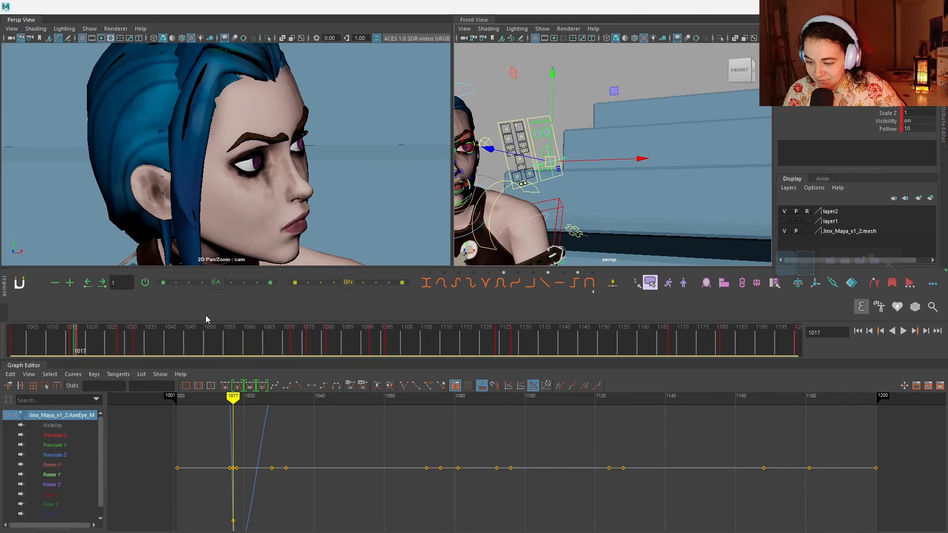
Step: Shift the eye aim control slightly sideways at frame 1024 and key it for a second eye dart
mouse_move(83, 349)
left_mouse_down()
mouse_move(131, 339)
mouse_move(40, 334)
mouse_move(104, 348)
left_mouse_up()
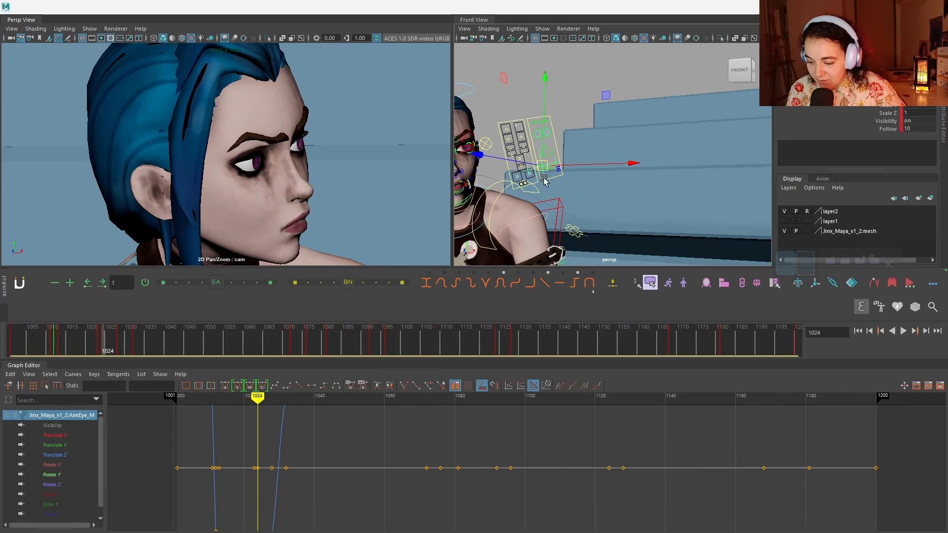
left_click_drag(538, 171, 550, 174)
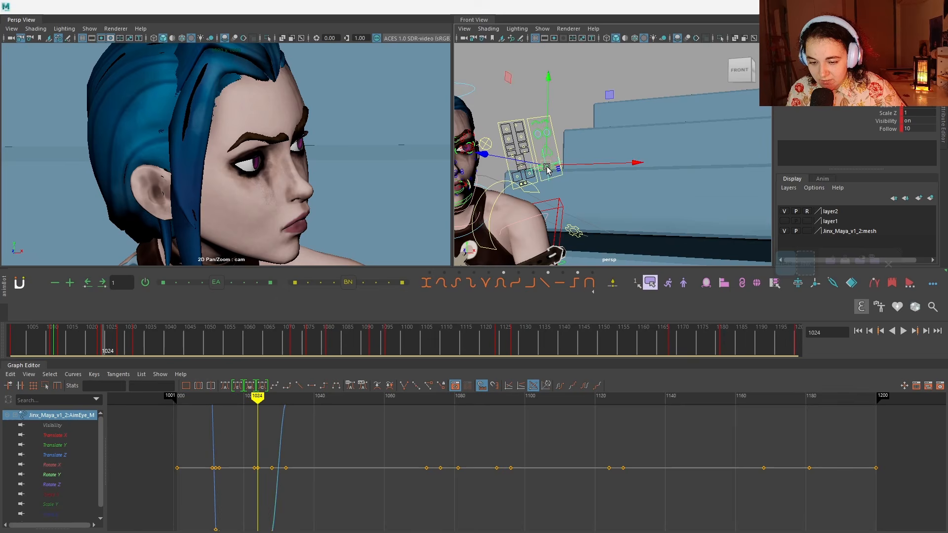
key("s")
Step: Move the eye aim control down at frame 1062 and hold that gaze by keying it again at about frame 1072
left_click_drag(144, 340, 234, 340)
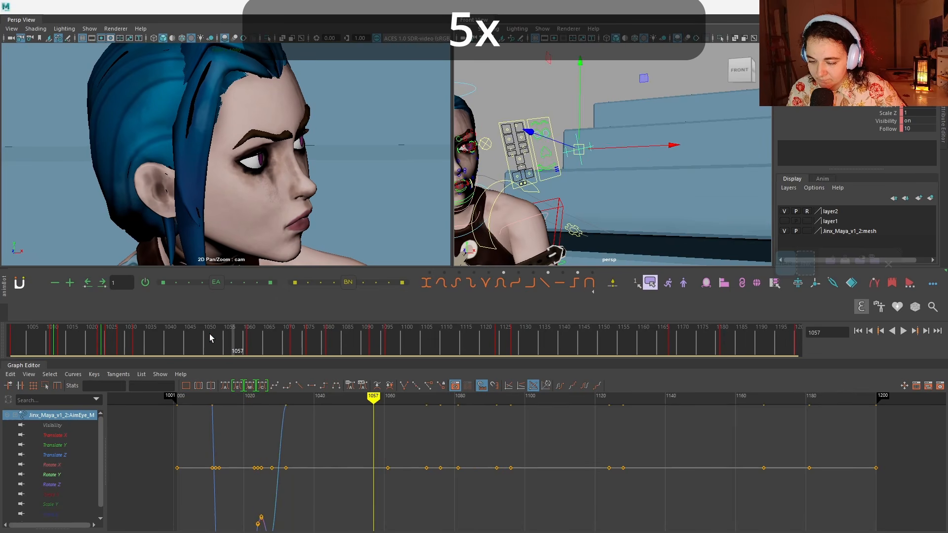
left_click(253, 340)
left_click_drag(578, 150, 545, 168)
middle_click_drag(253, 341, 293, 341)
key("s")
Step: Hold the eye aim position of frame 1028 by copying it to frame 1032 and keying it there
left_click(135, 340)
scroll(288, 443, "down", 3)
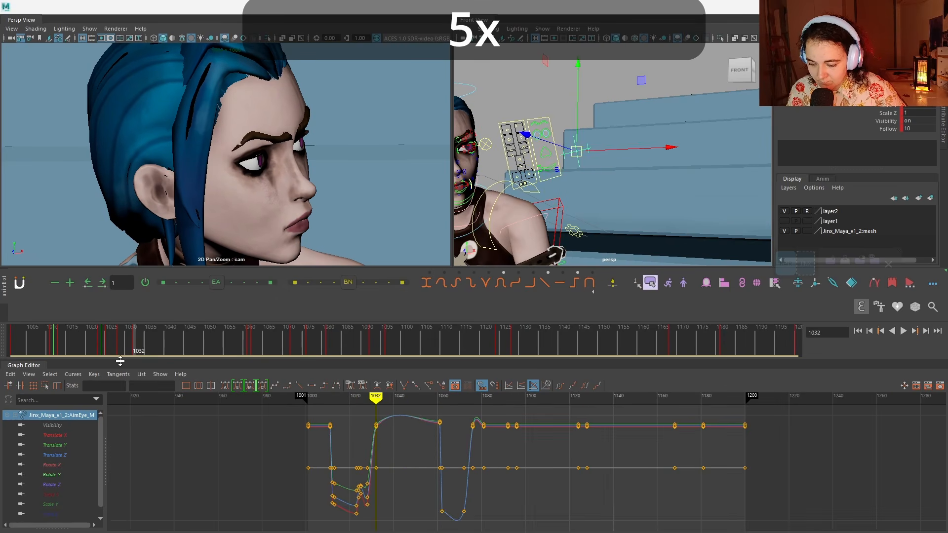
left_click(120, 345)
middle_click_drag(119, 345, 135, 345)
key("s")
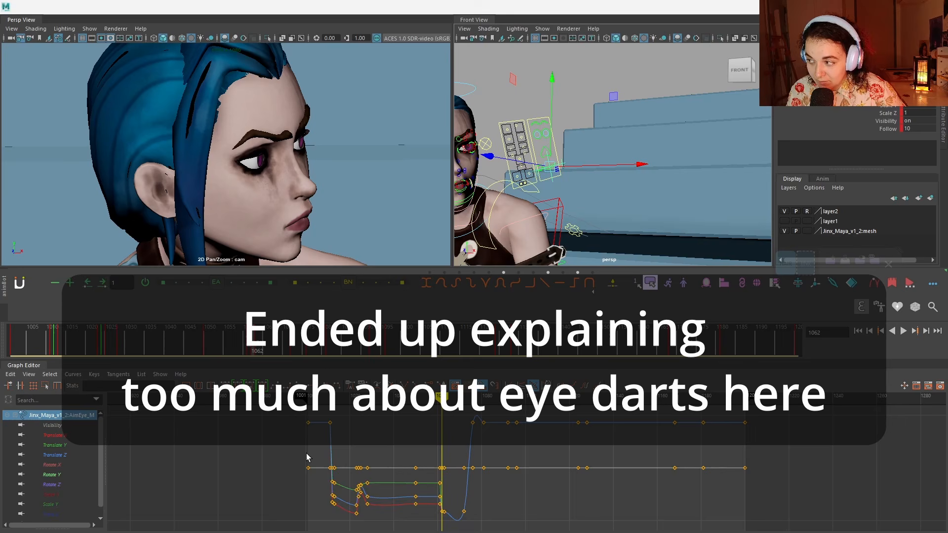
Step: Apply auto tangents to the eye aim curves and play back the first eye dart, returning to frame 1012
left_click(313, 457)
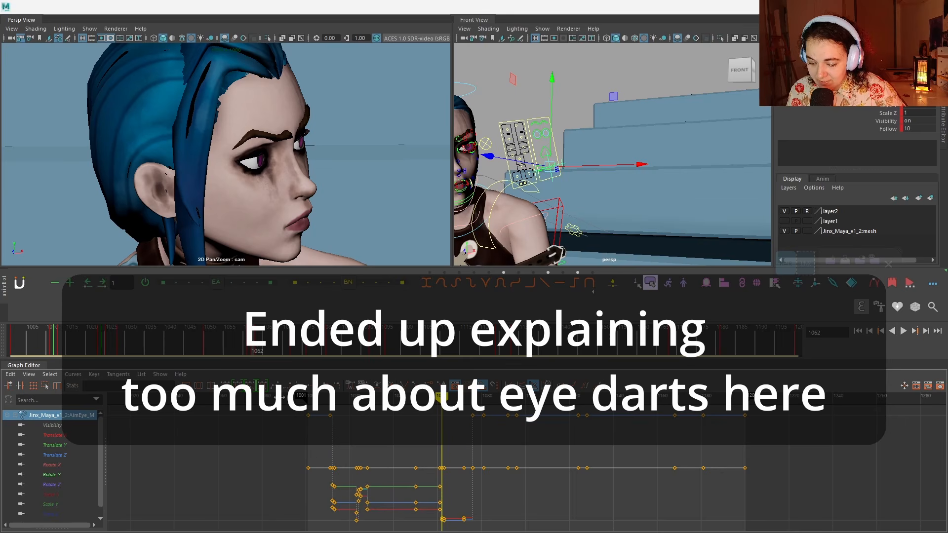
left_click(223, 388)
left_click(65, 338)
key("alt+v")
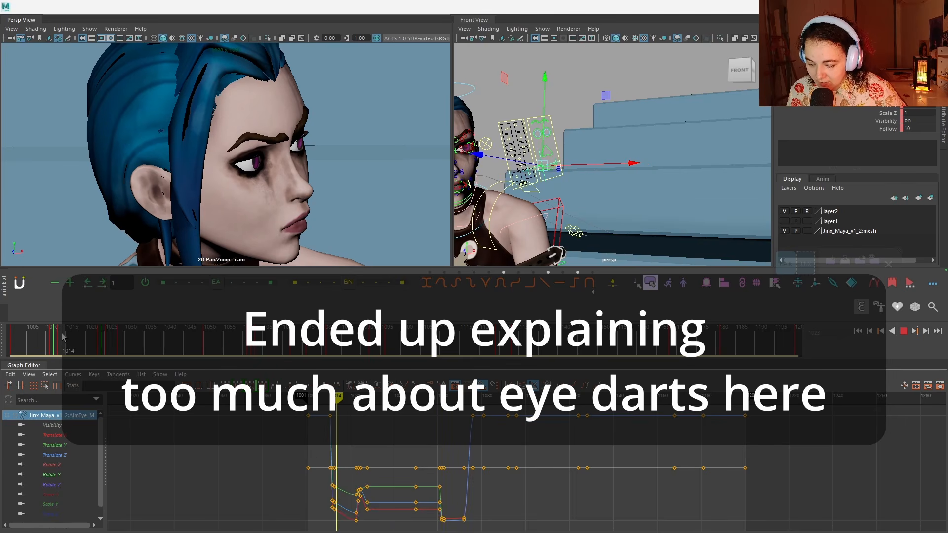
left_click(62, 336)
left_click_drag(62, 335, 64, 341)
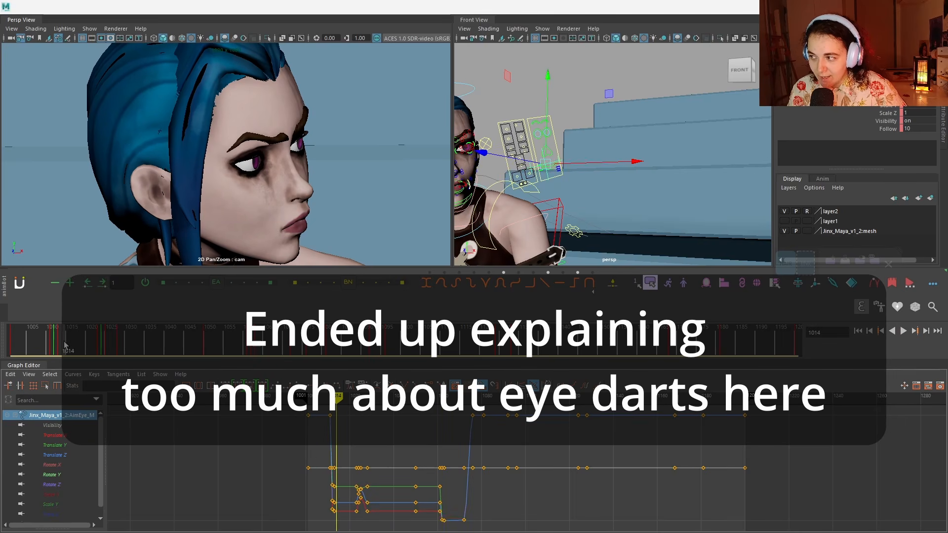
left_click(60, 338)
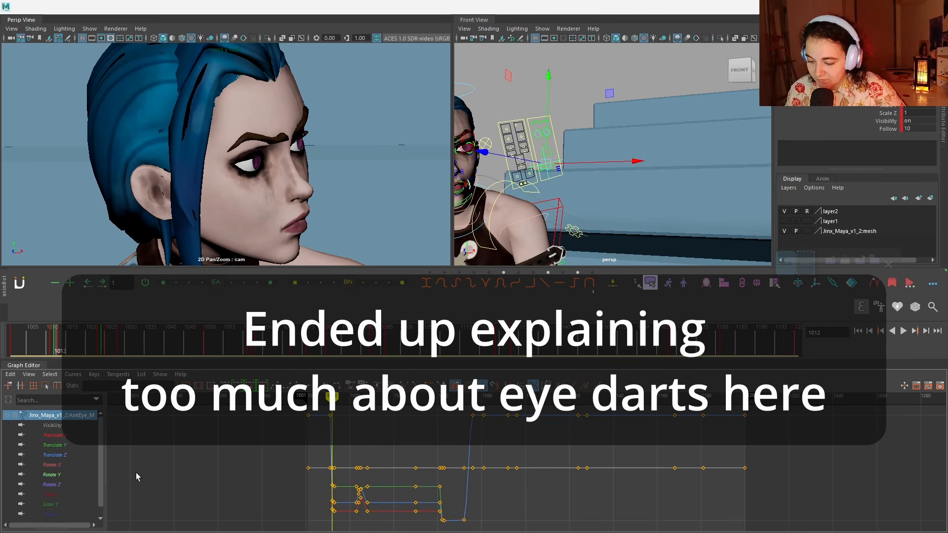
Step: Isolate the eye aim's Translate Y curve and lower its key at frame 1012 so the dart overshoots
left_click(53, 445)
key("f")
mouse_move(196, 398)
left_mouse_down()
mouse_move(213, 399)
mouse_move(195, 398)
left_mouse_up()
left_click_drag(182, 473, 202, 529)
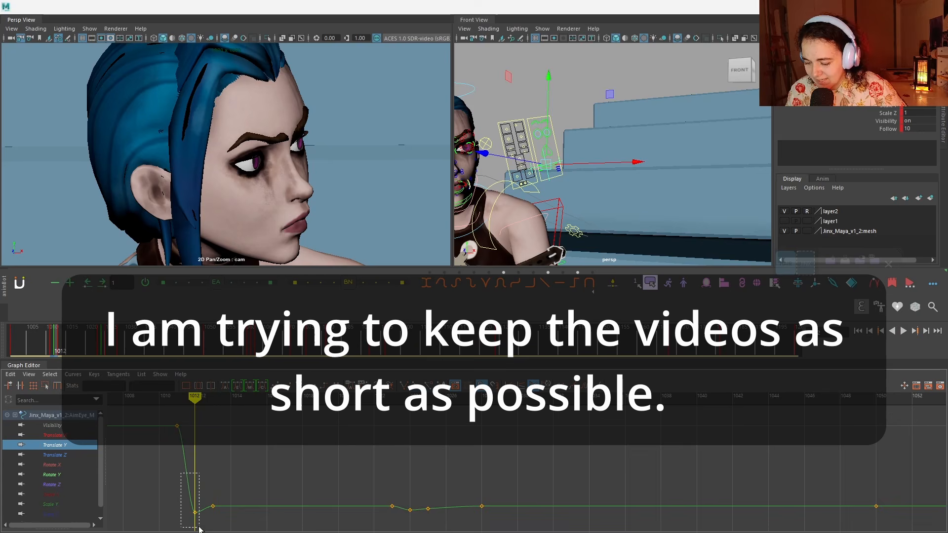
middle_click_drag(198, 515, 199, 525)
left_click(180, 474)
Step: Hold the eye aim position of frame 1025 by copying and keying it at about frames 1028 and 1049
left_click_drag(193, 398, 428, 399)
middle_click_drag(428, 399, 482, 399)
key("s")
middle_click_drag(482, 399, 859, 399)
key("s")
left_click_drag(860, 399, 894, 399)
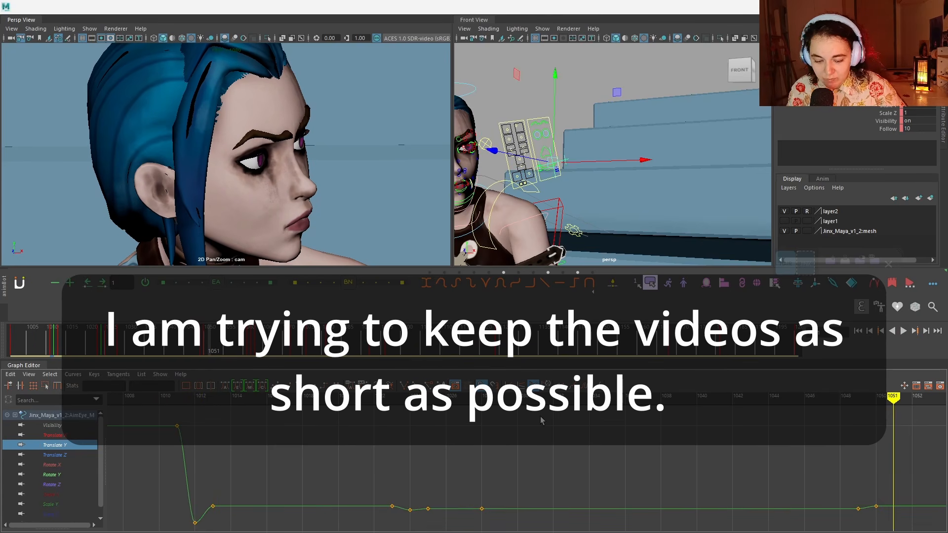
Step: Show all the eye aim curves again and play back the eye darts, stopping at frame 1089
right_click_drag(660, 462, 568, 494, "alt")
left_click(51, 417)
middle_click_drag(790, 449, 532, 437, "alt")
key("alt+v")
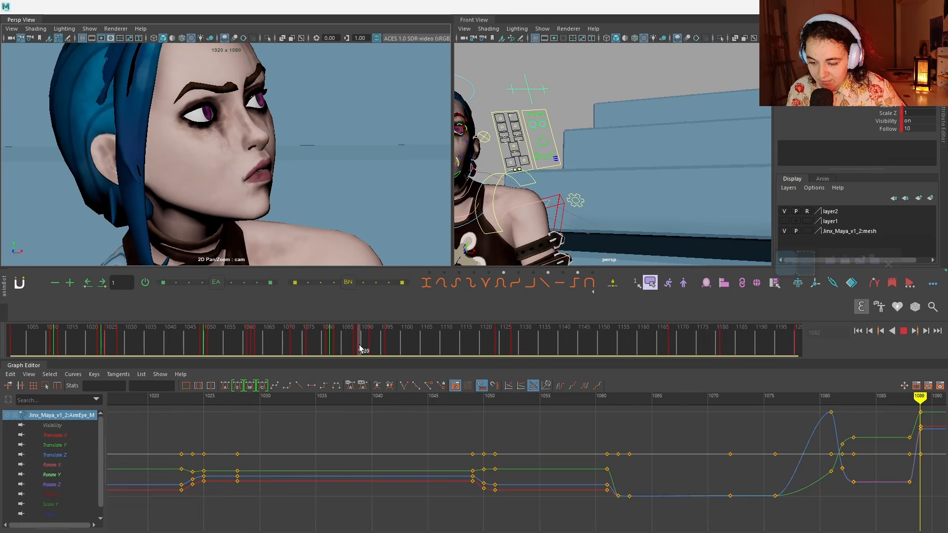
left_click(362, 348)
left_click(357, 344)
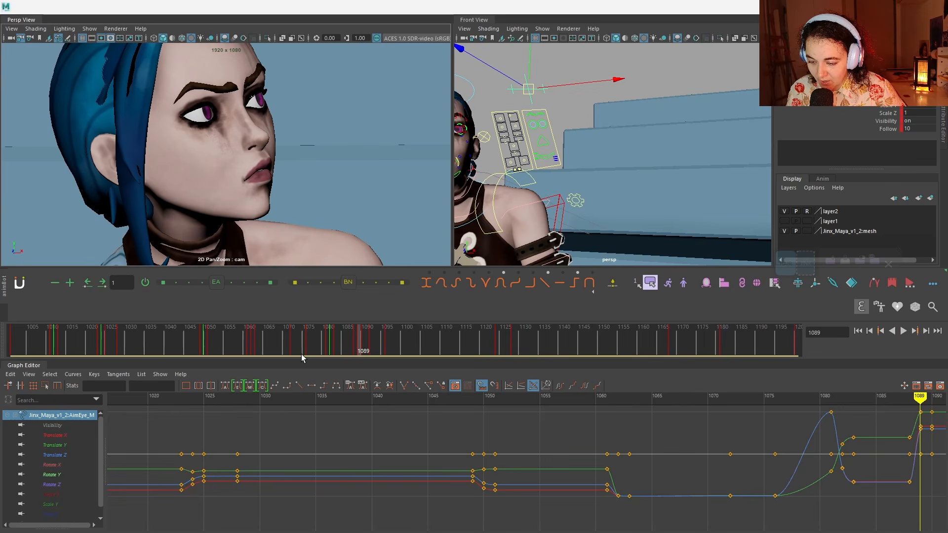
Step: Move through frames 1100 to 1181 and key further eye darts on the eye aim control
left_click_drag(355, 353, 399, 350)
left_click(404, 336)
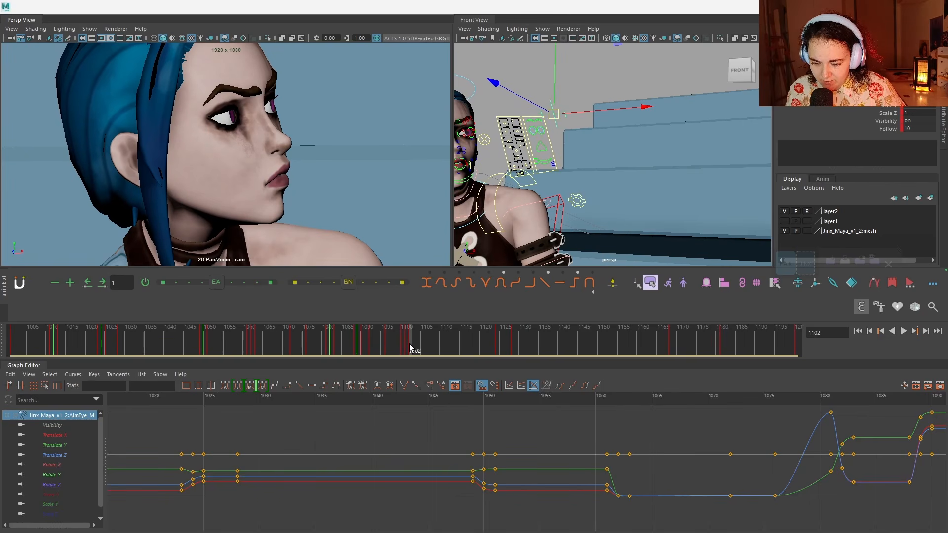
left_click(454, 344)
left_click_drag(454, 345, 497, 349)
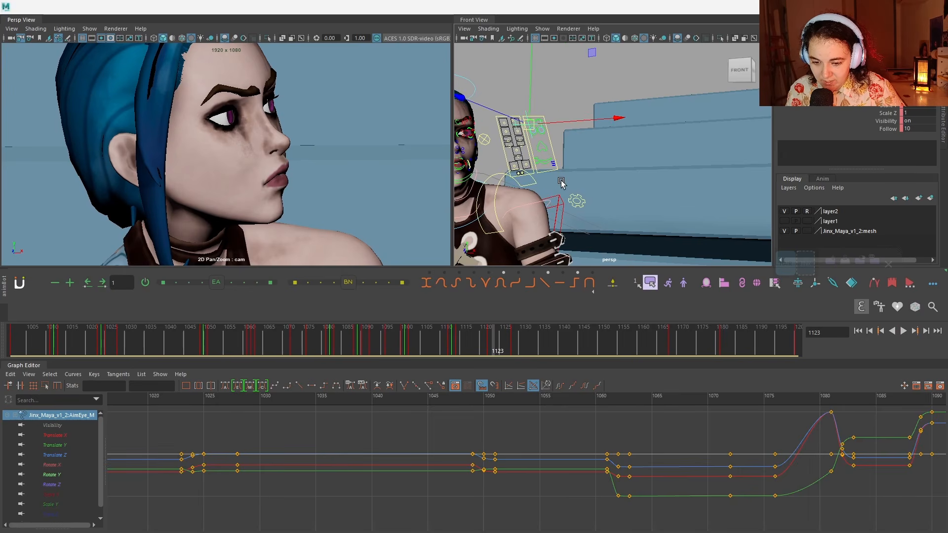
left_click_drag(496, 328, 592, 337)
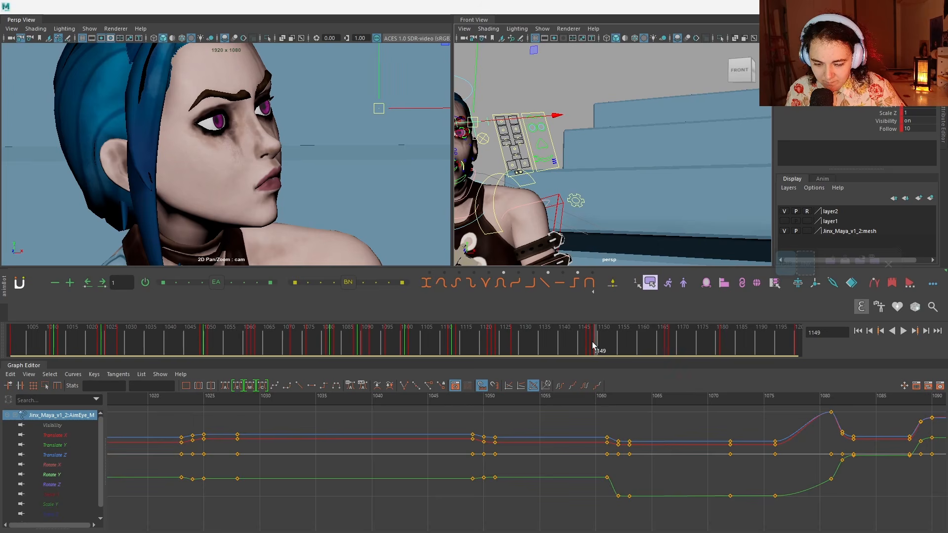
left_click_drag(592, 342, 727, 354)
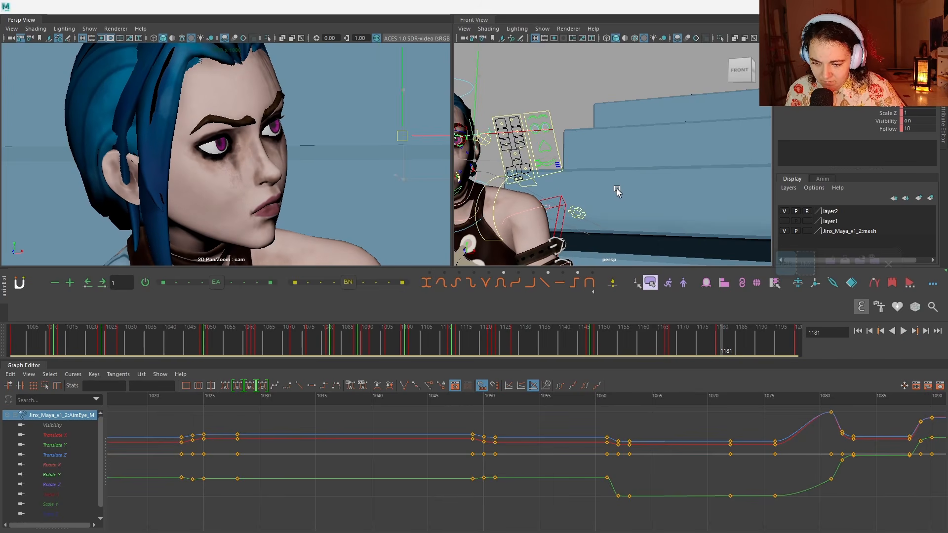
Step: Review the eye aim curves and play back the shot from the start, stopping at frame 1021
left_click(541, 342)
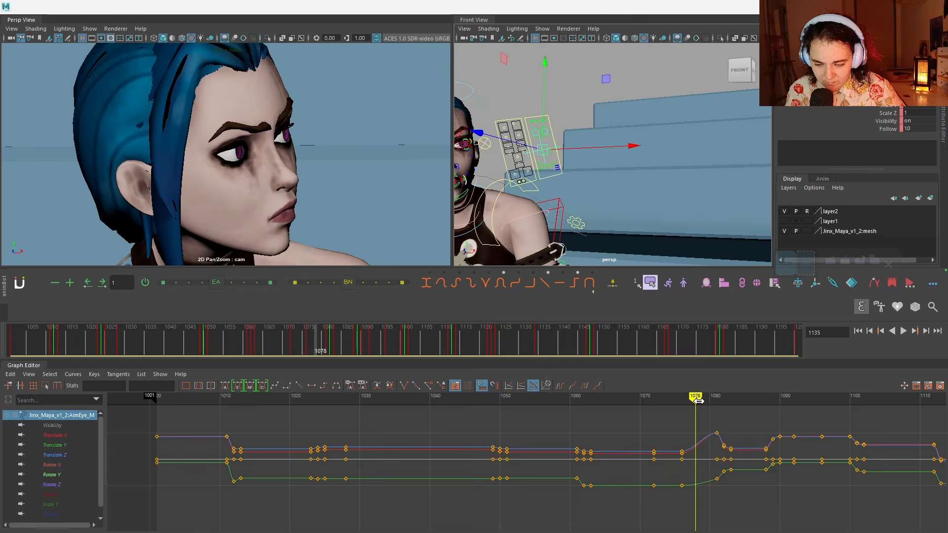
middle_click_drag(694, 403, 585, 402, "alt")
left_click_drag(631, 346, 22, 322)
key("alt+v")
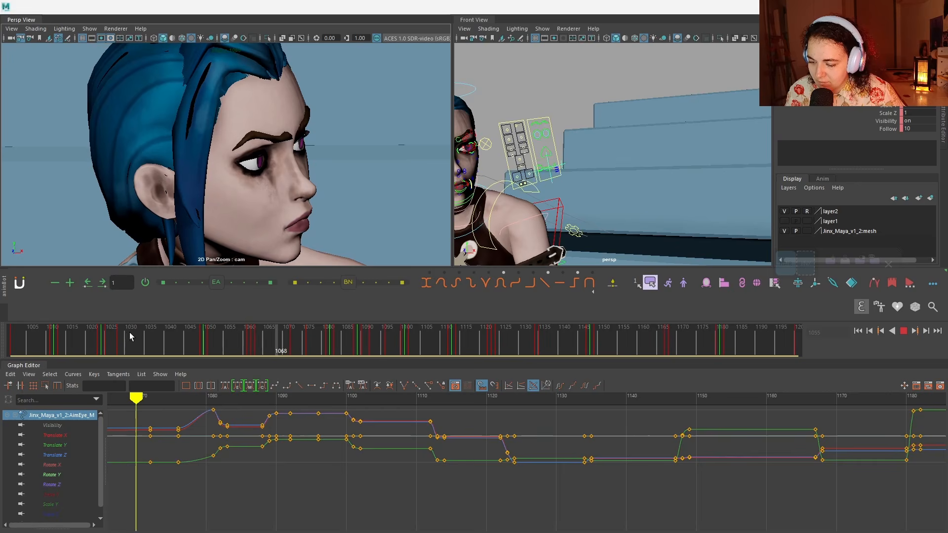
left_click(112, 339)
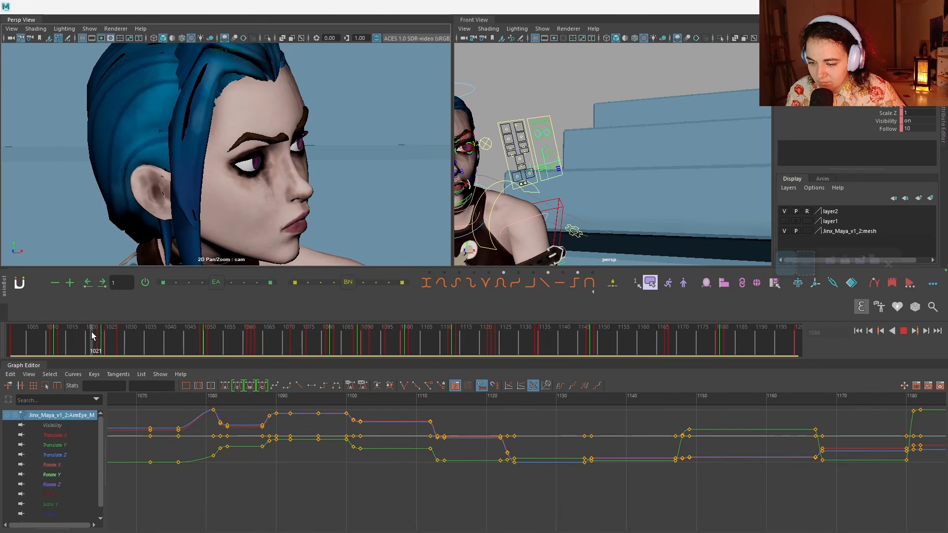
left_click_drag(103, 334, 96, 339)
Step: Shift the group of eye aim keys around frame 1024 about four frames later on the timeline
left_click_drag(97, 341, 125, 345, "shift")
left_click_drag(89, 343, 122, 344)
scroll(409, 446, "down", 5)
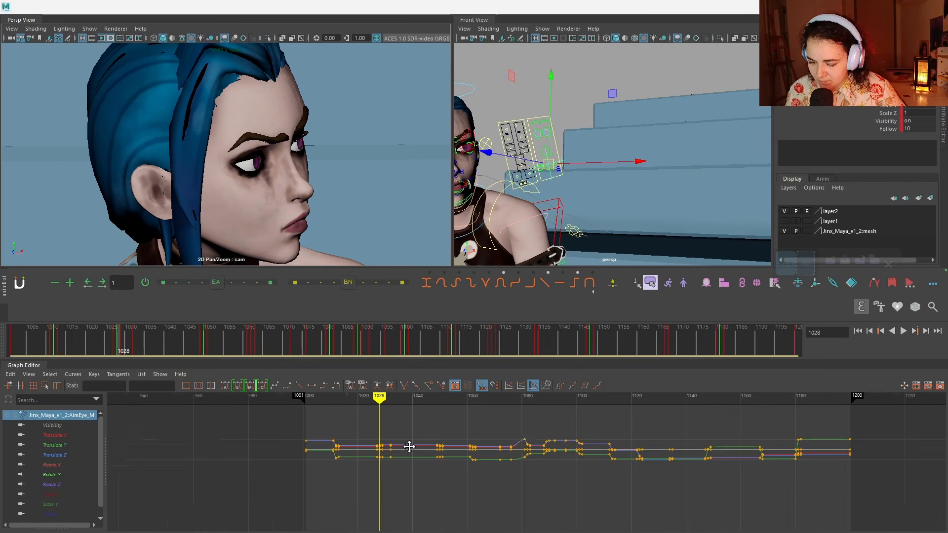
Step: Raise the eye aim's Translate X keys between about frames 1027 and 1049 to strengthen the dart, and play it back
left_click(54, 435)
key("f")
left_click_drag(333, 468, 367, 457)
key("f")
scroll(561, 493, "down", 3)
middle_click_drag(561, 493, 563, 439)
scroll(576, 457, "down", 5)
left_click(461, 398)
key("alt+v")
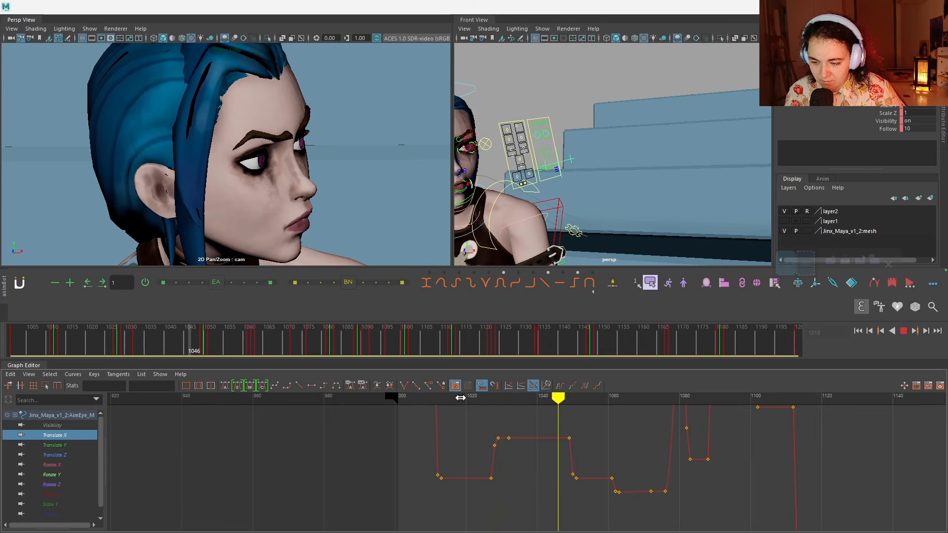
Step: Shift the eye dart keys around frame 1028 one frame earlier and play back the result
left_click(119, 341)
left_click_drag(119, 341, 170, 344, "shift")
left_click_drag(139, 345, 134, 344)
left_click(76, 346)
key("alt+v")
Step: Retime the eye aim's return keys from about frame 1049 to 1046 and play back the eye darts
mouse_move(193, 340)
left_mouse_down("shift")
mouse_move(218, 341)
mouse_move(193, 342)
left_mouse_up("shift")
left_click(96, 345)
key("alt+v")
left_click_drag(267, 342, 301, 340)
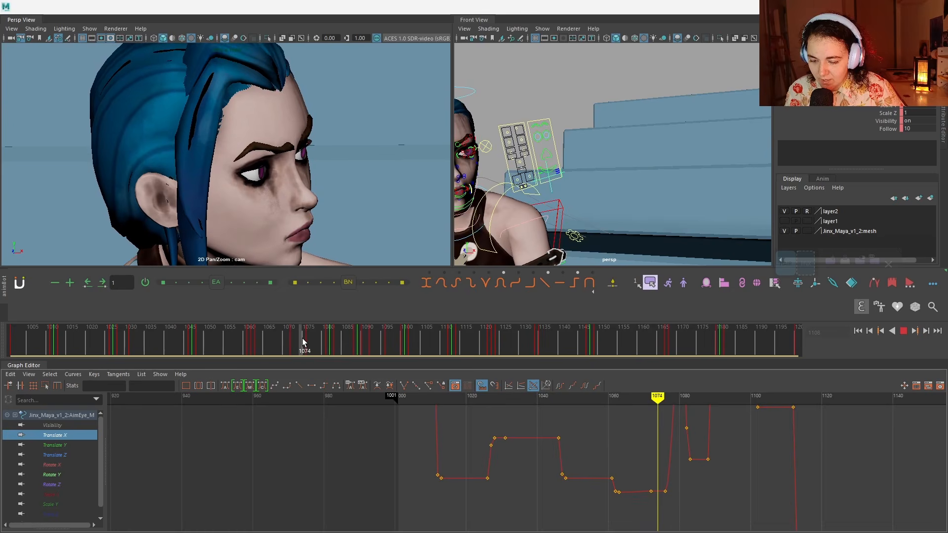
left_click(129, 345)
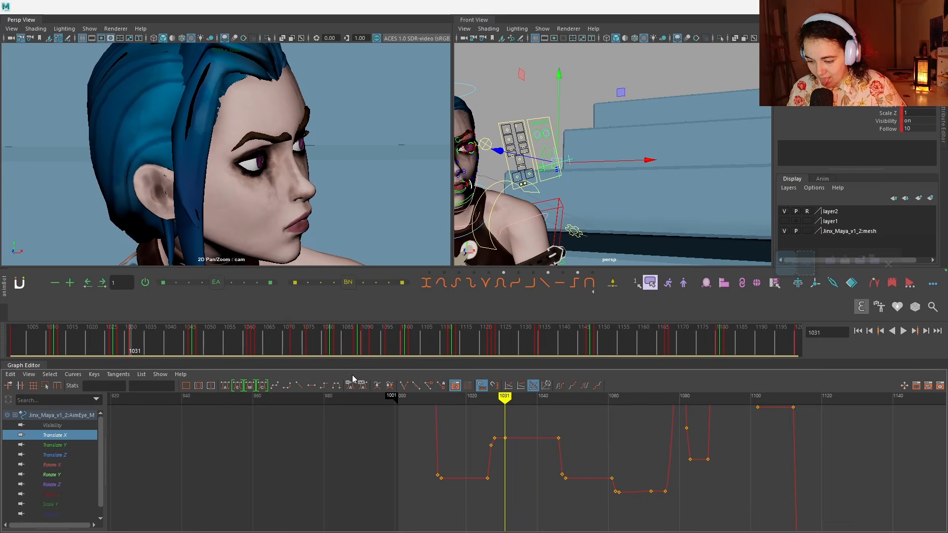
key("alt+v")
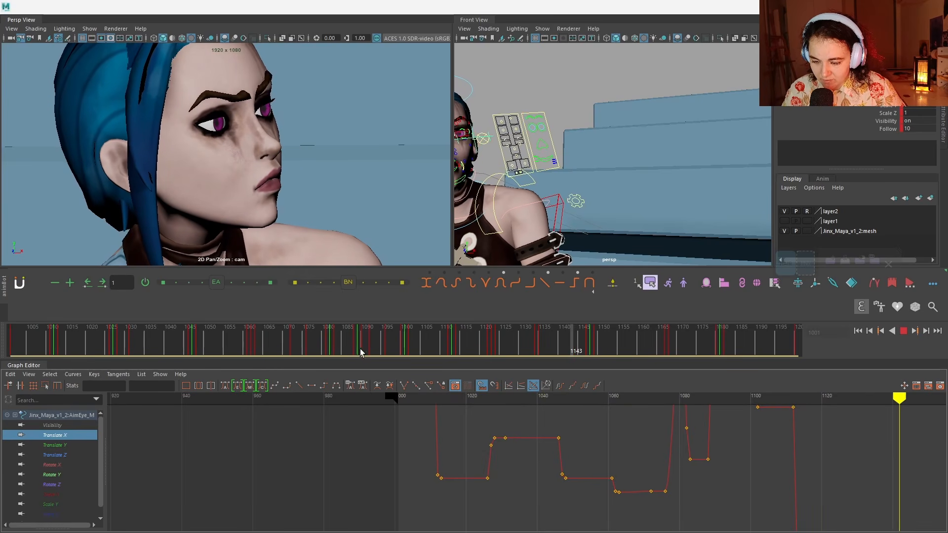
Step: Lower the eye aim control vertically at frame 1092 and go back to frame 1090
left_click(378, 347)
left_click_drag(379, 347, 372, 341)
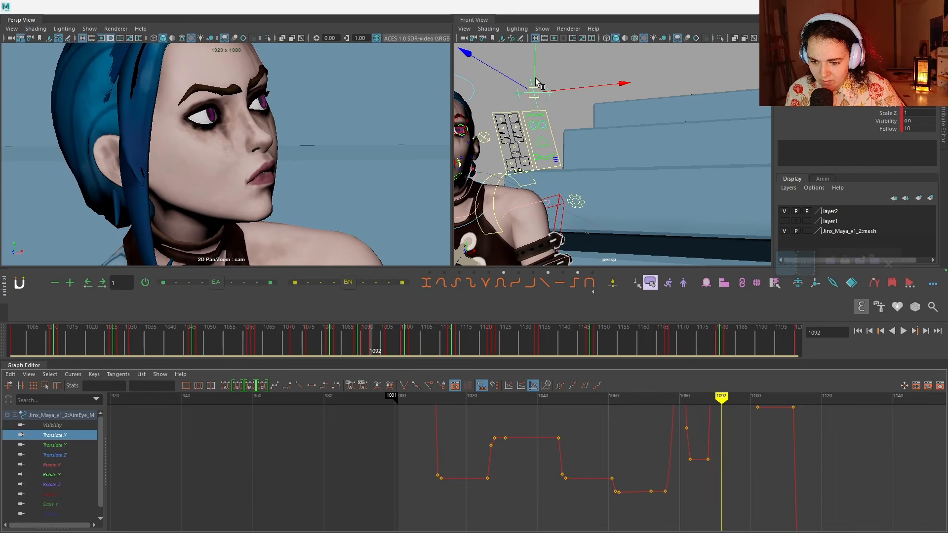
left_click_drag(537, 80, 543, 106)
mouse_move(365, 344)
left_mouse_down()
mouse_move(381, 344)
mouse_move(368, 344)
left_mouse_up()
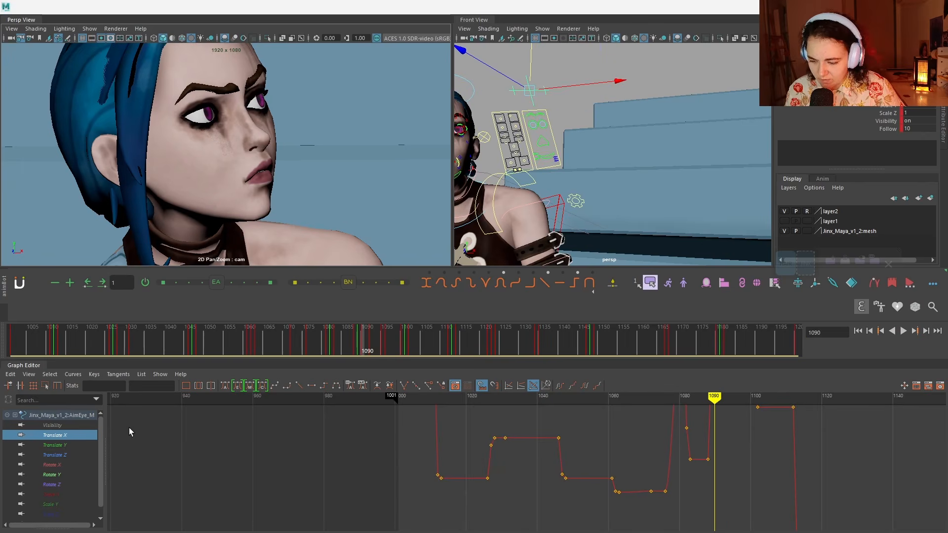
Step: Lower the eye aim's Translate Y keys at frames 1089 and 1090 level with the key at frame 1092
middle_click_drag(356, 436, 364, 475, "shift")
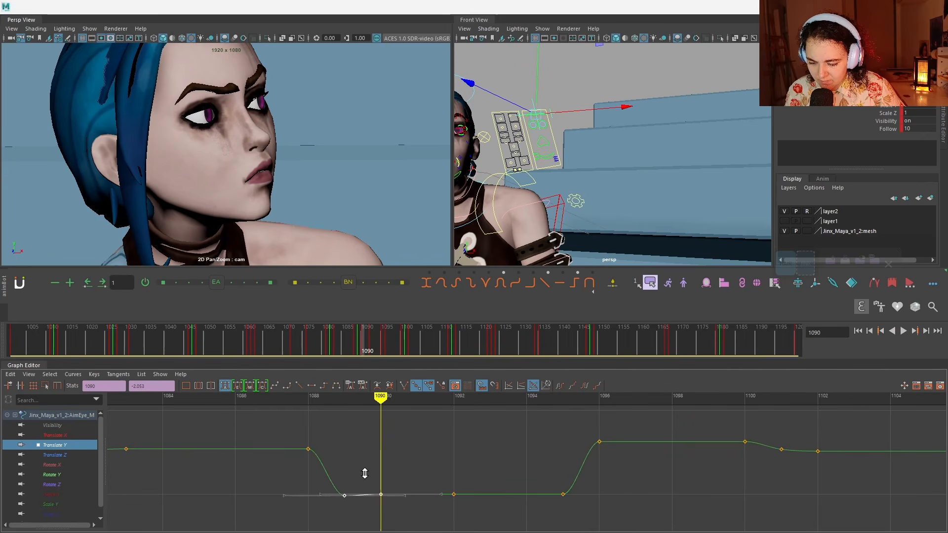
left_click_drag(244, 422, 347, 429)
scroll(347, 428, "down", 5)
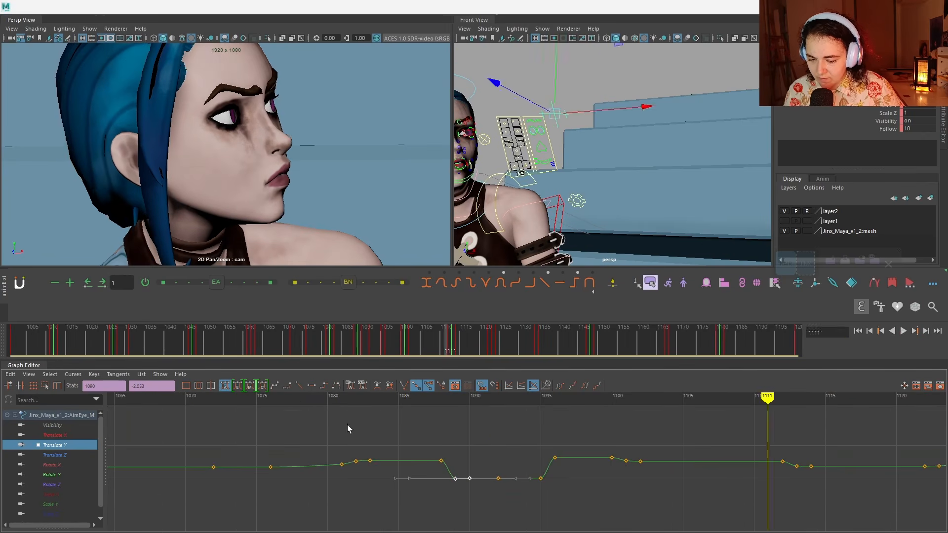
Step: Play back the eye darts, select the head control and scrub its turn around frame 1077
key("alt+v")
key("alt+v")
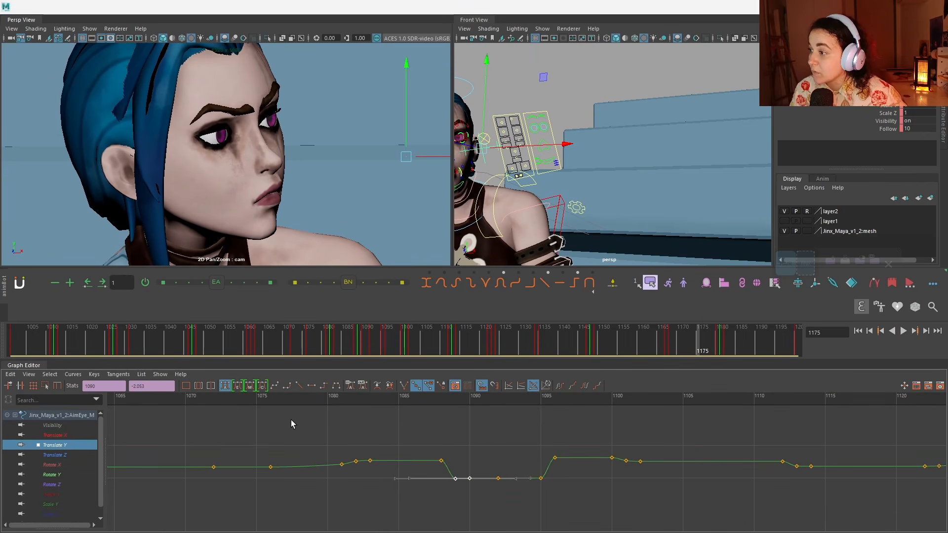
scroll(508, 178, "down", 5)
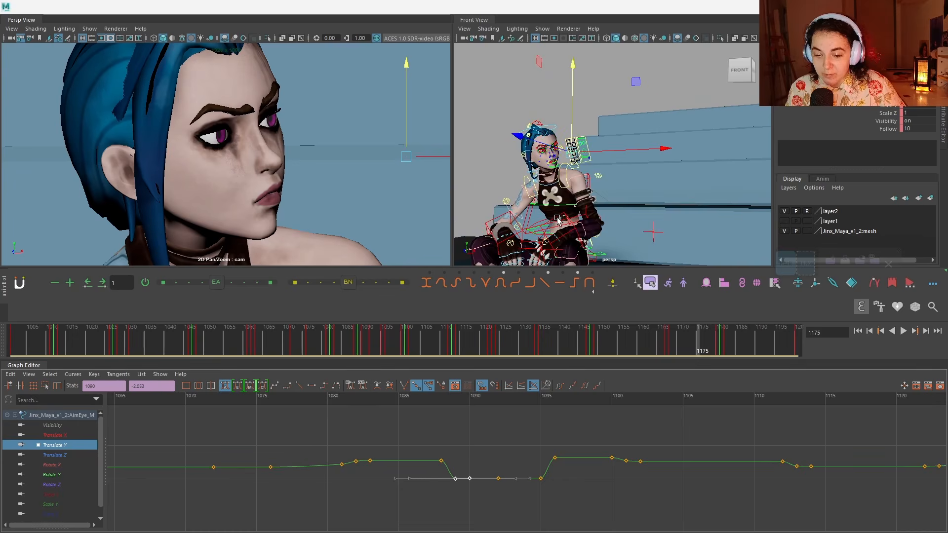
left_click_drag(548, 194, 567, 194, "alt")
middle_click_drag(567, 194, 568, 180, "alt")
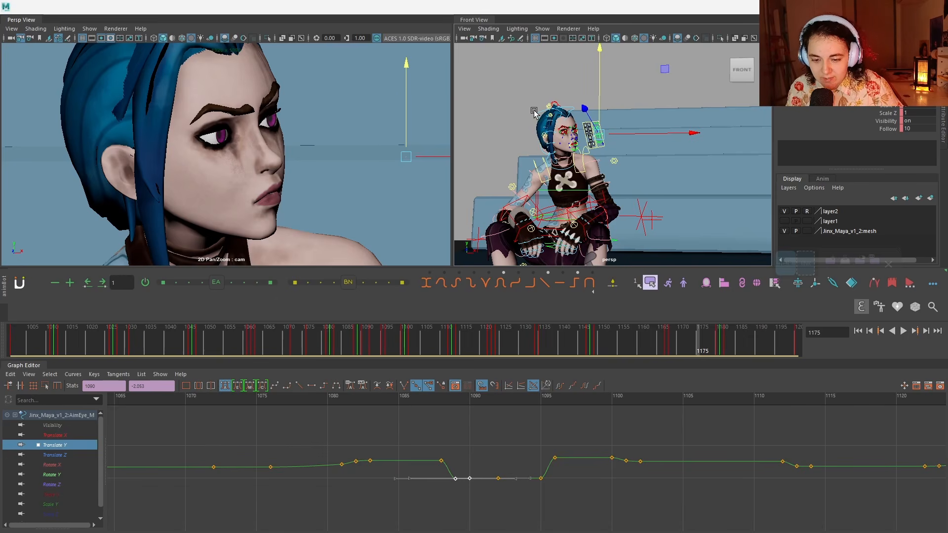
left_click(576, 188)
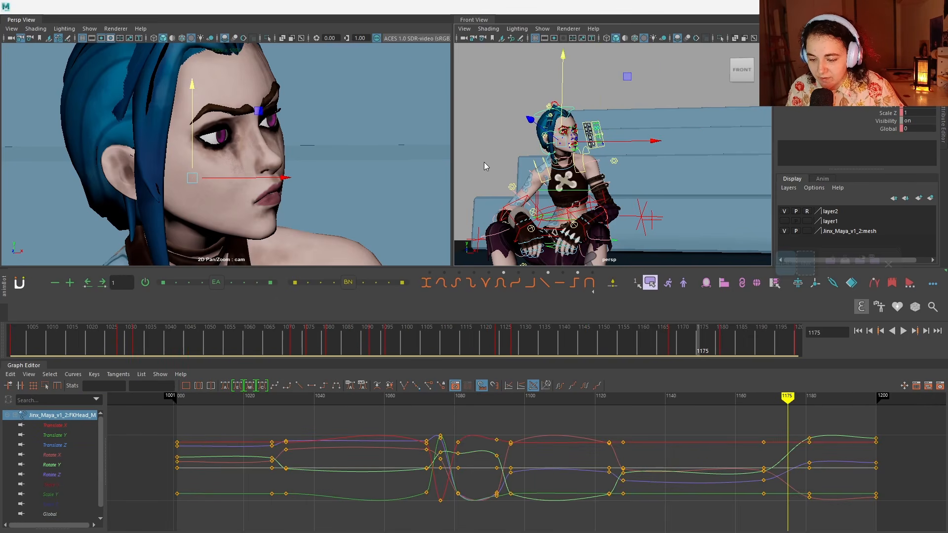
right_click_drag(349, 197, 282, 192)
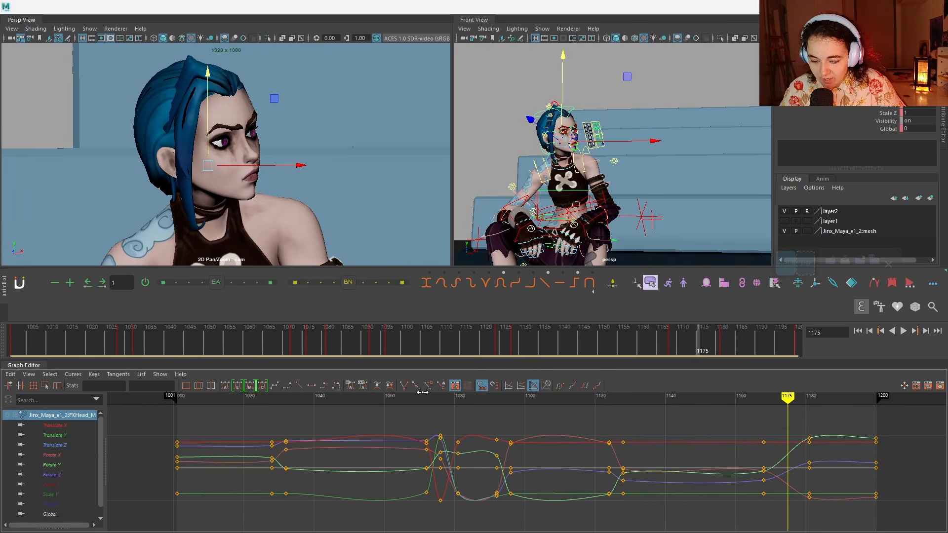
left_click_drag(398, 395, 443, 410)
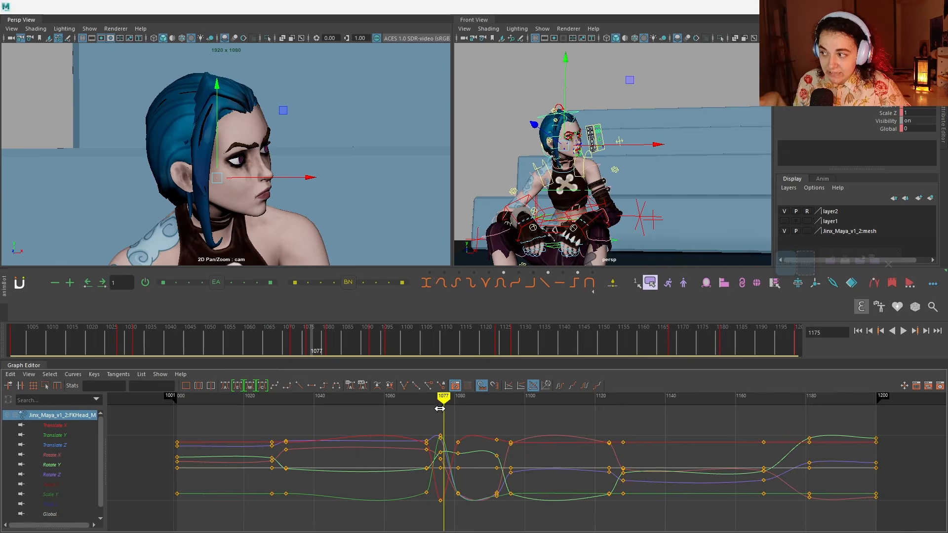
mouse_move(439, 409)
left_mouse_down()
mouse_move(394, 396)
mouse_move(437, 400)
mouse_move(419, 399)
left_mouse_up()
Step: Shift the eye aim controls slightly around frame 1072, nudge their key one frame earlier and play back the result
left_click(292, 337)
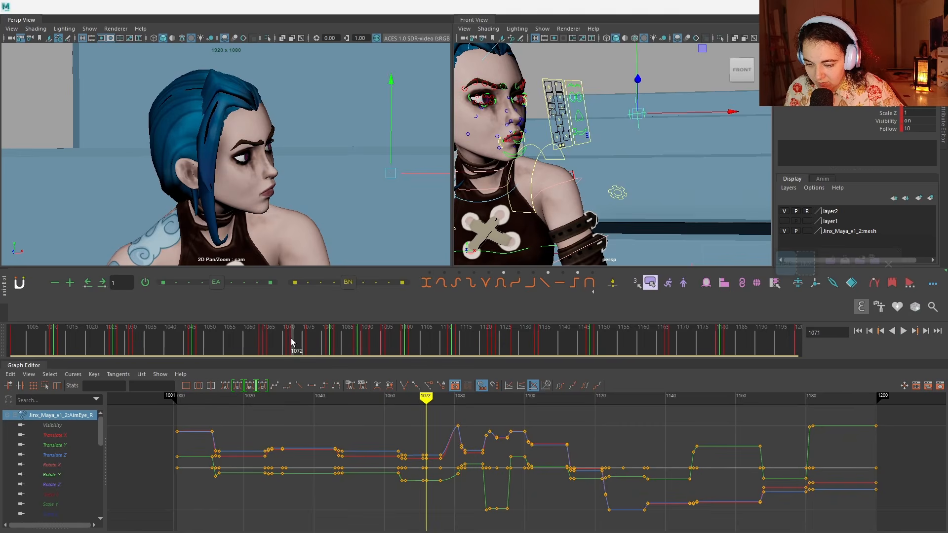
left_click_drag(392, 173, 386, 169)
mouse_move(290, 338)
left_mouse_down()
mouse_move(256, 338)
mouse_move(309, 346)
mouse_move(288, 339)
left_mouse_up()
left_click(87, 282)
key("alt+v")
Step: Shift the head and neck controls' keys at frames 1072 and 1076 one frame earlier
left_click(548, 94)
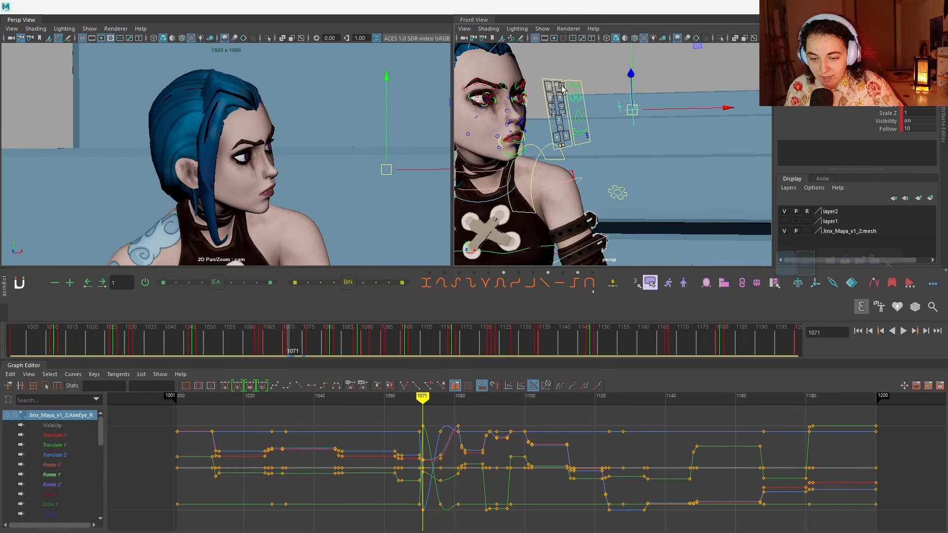
left_click(548, 77, "ctrl")
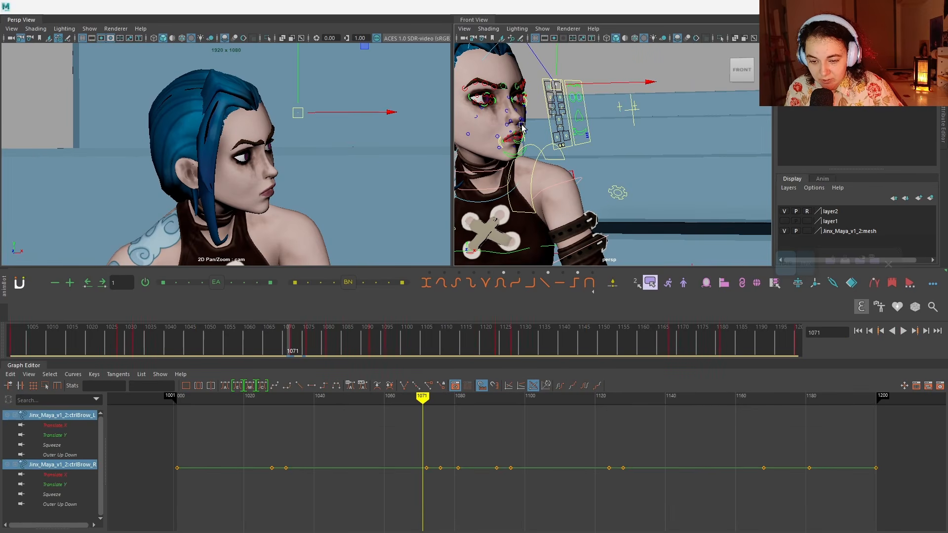
left_click_drag(517, 124, 564, 141, "alt")
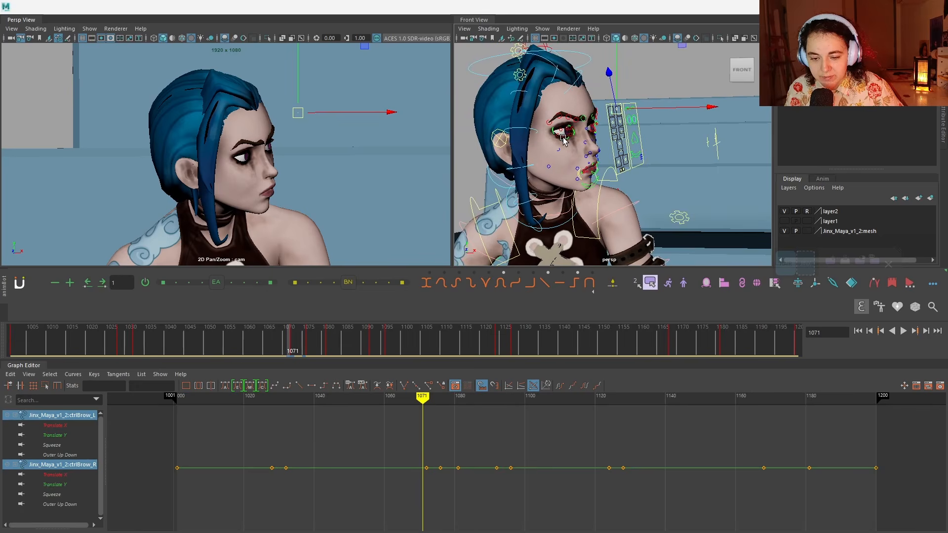
left_click(485, 53)
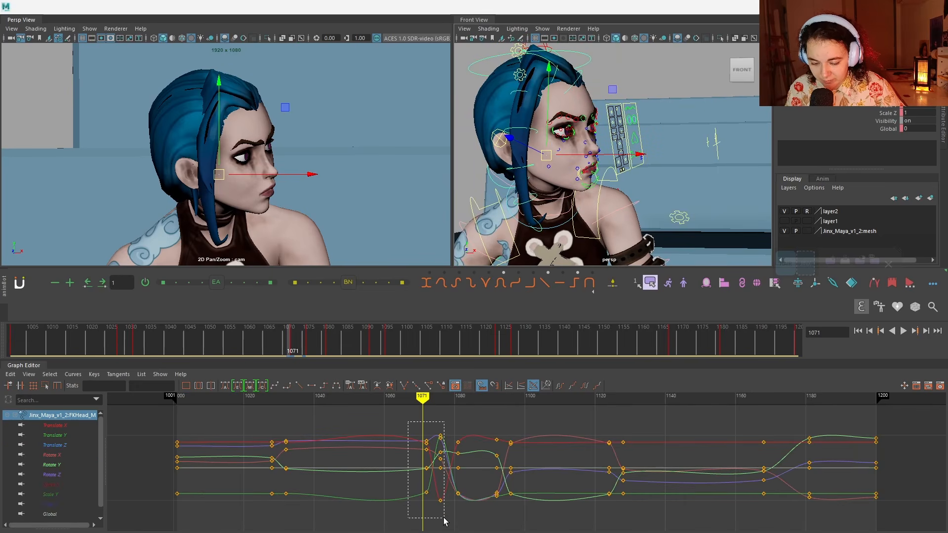
left_click_drag(444, 521, 445, 520)
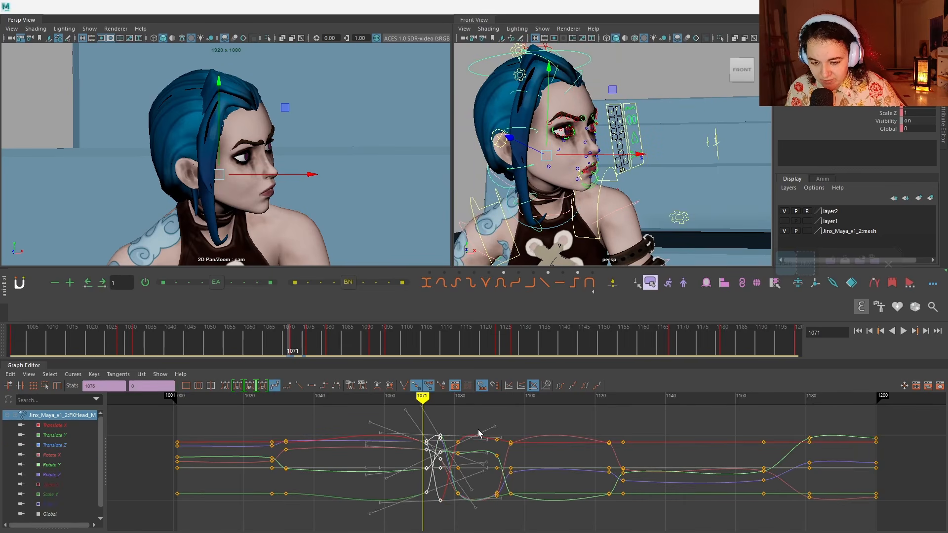
left_click(564, 221, "shift")
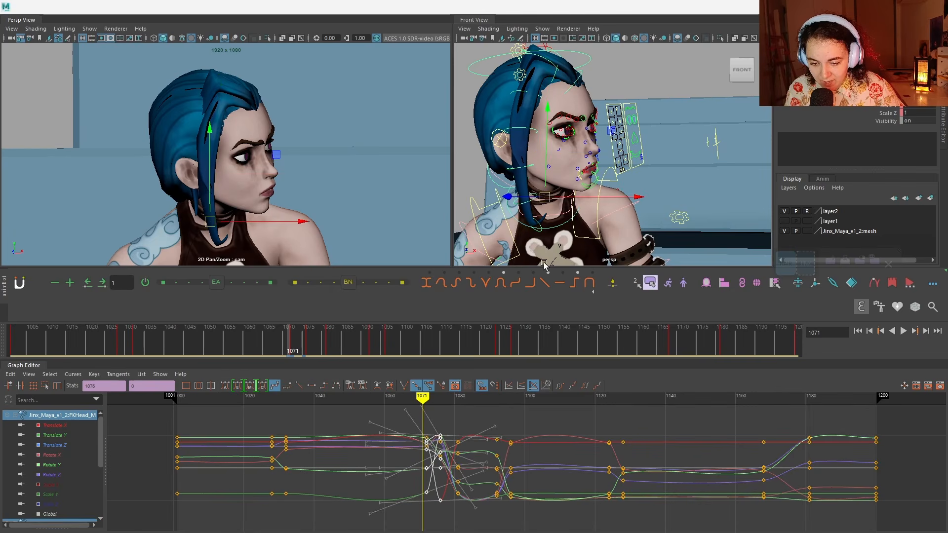
left_click(402, 417)
left_click_drag(452, 518, 450, 514)
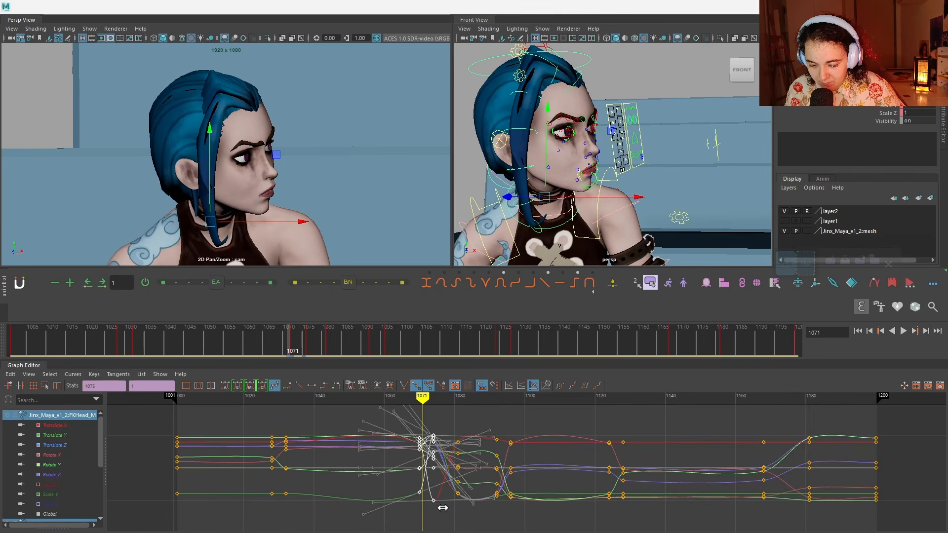
middle_click_drag(443, 500, 445, 500, "shift")
left_click(461, 506)
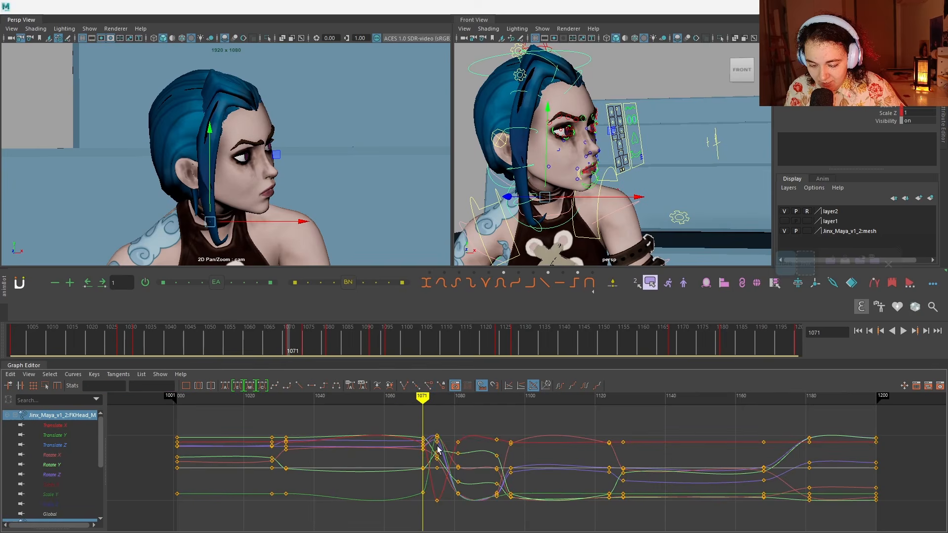
Step: Retime the head and neck keys that end the turn to frame 1083 and play back the motion
key("alt+v")
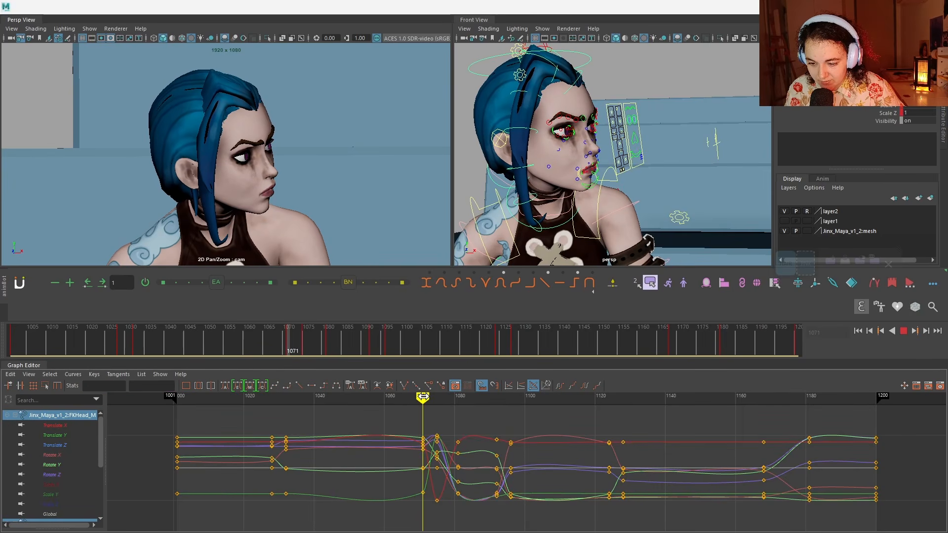
mouse_move(437, 400)
left_mouse_down()
mouse_move(499, 415)
mouse_move(414, 408)
left_mouse_up()
key("ctrl+z")
key("alt+v")
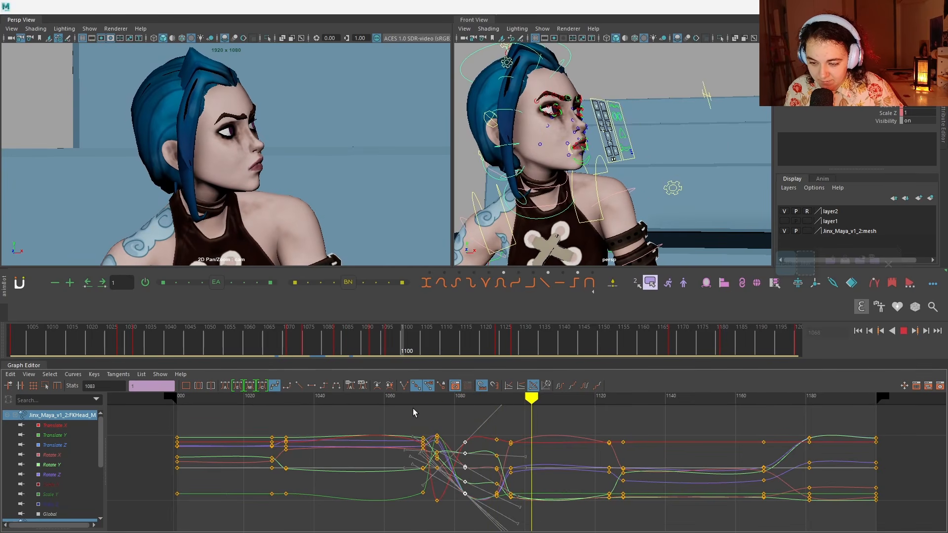
key("alt+v")
mouse_move(413, 403)
left_mouse_down()
mouse_move(429, 407)
mouse_move(418, 406)
left_mouse_up()
Step: Shift the upper IK spine control's keys at frames 1072 and 1076 one frame later and scrub through the result
scroll(568, 173, "down", 4)
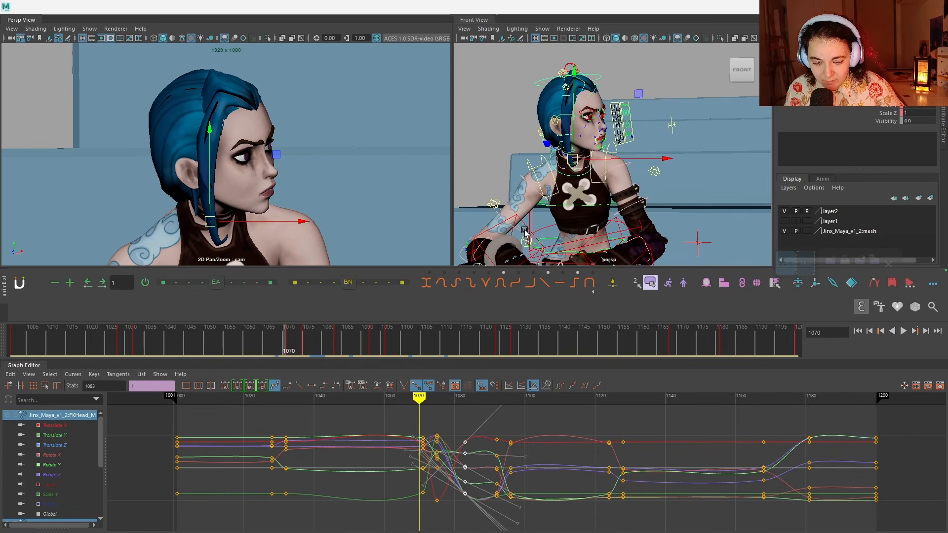
left_click(538, 221)
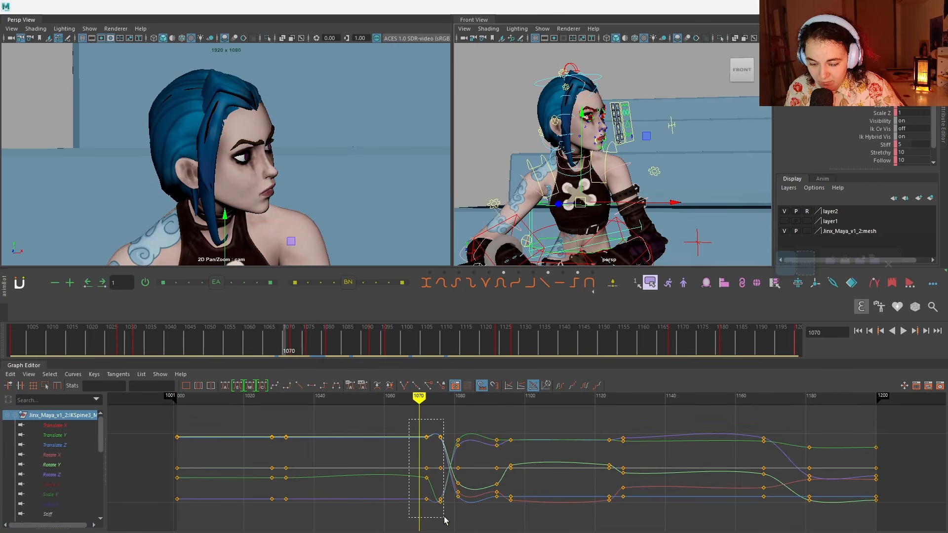
left_click_drag(445, 520, 450, 522)
middle_click_drag(456, 518, 457, 519, "shift")
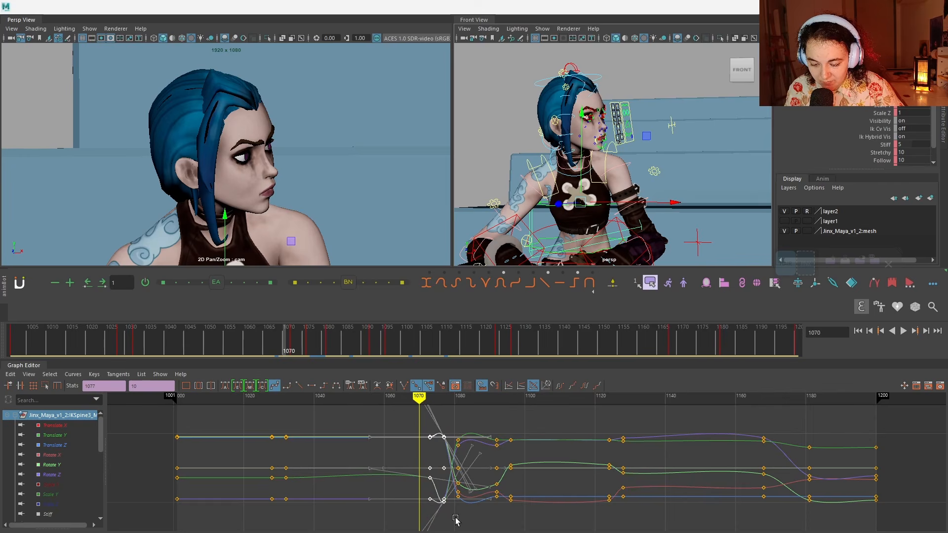
left_click(455, 517)
mouse_move(420, 399)
left_mouse_down()
mouse_move(461, 403)
mouse_move(423, 401)
mouse_move(432, 395)
left_mouse_up()
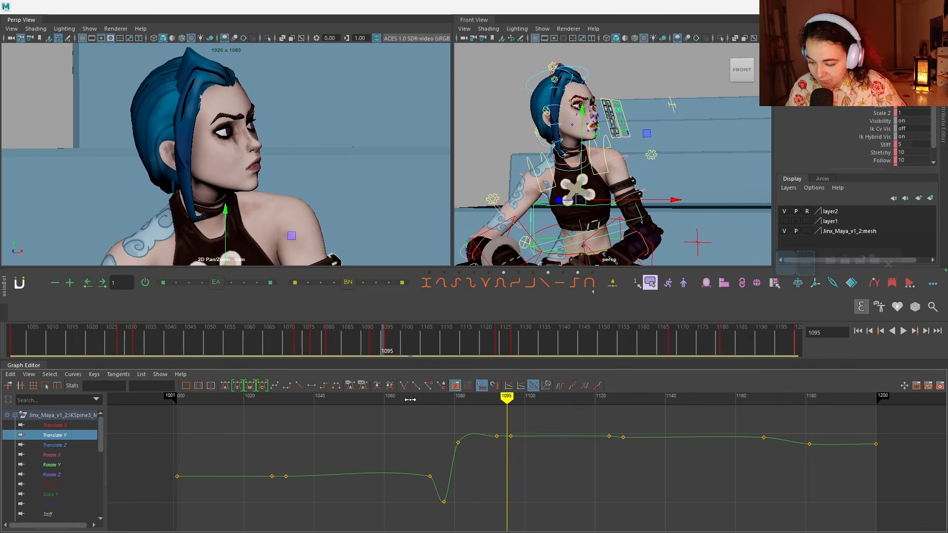
left_click(410, 400)
mouse_move(410, 400)
left_mouse_down()
mouse_move(449, 399)
mouse_move(266, 399)
mouse_move(287, 399)
mouse_move(279, 403)
left_mouse_up()
Step: Raise the neck control's Rotate X keys at frames 1032 and 1071 together and scrub around frame 1032
left_click(558, 168)
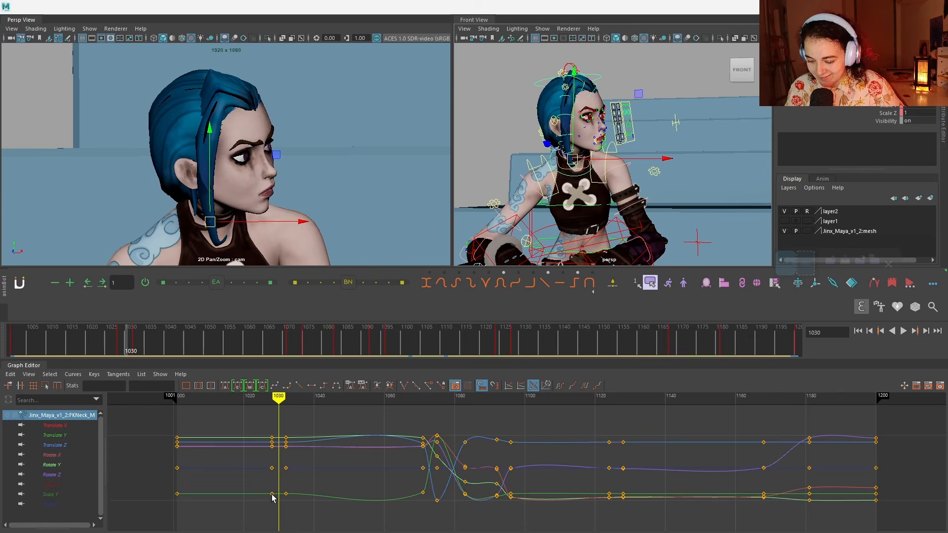
left_click_drag(279, 399, 286, 399)
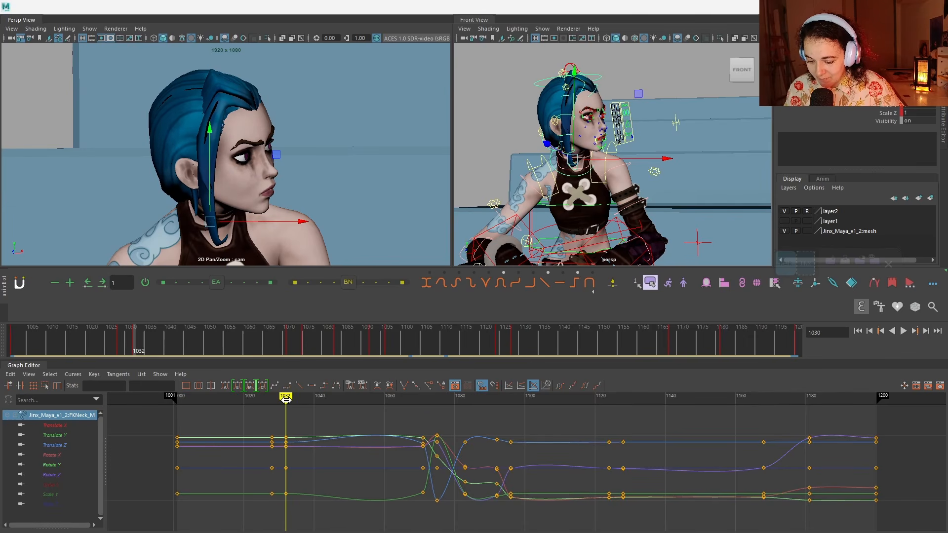
left_click(52, 465)
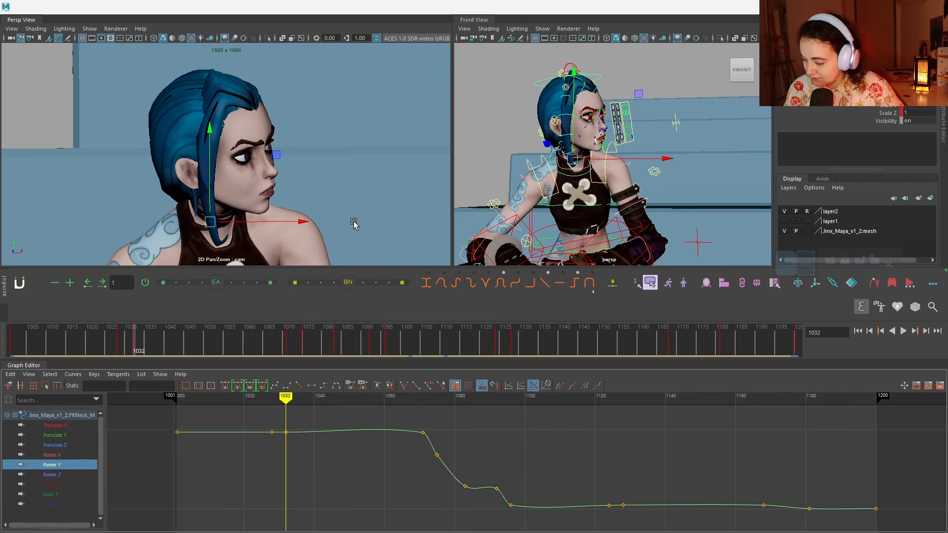
key("e")
left_click(52, 455)
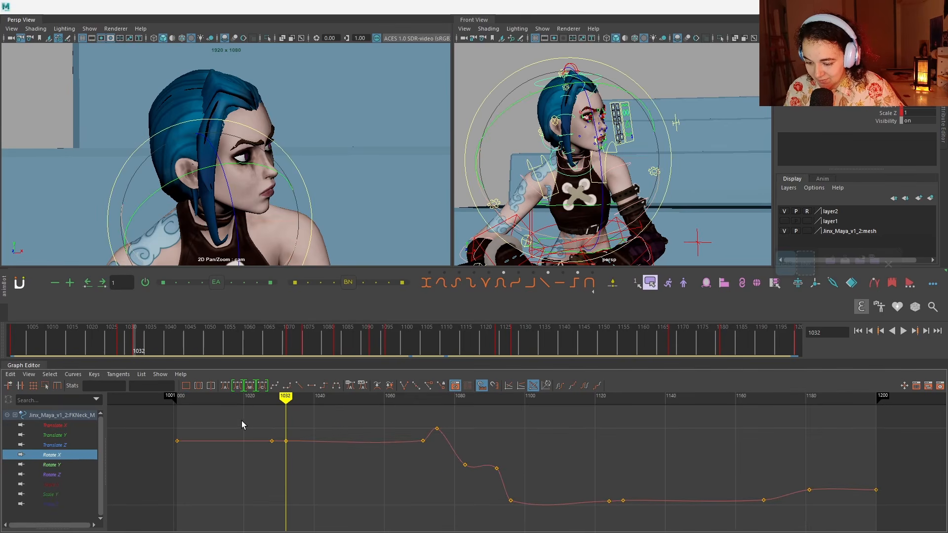
left_click_drag(410, 467, 431, 469)
key("f")
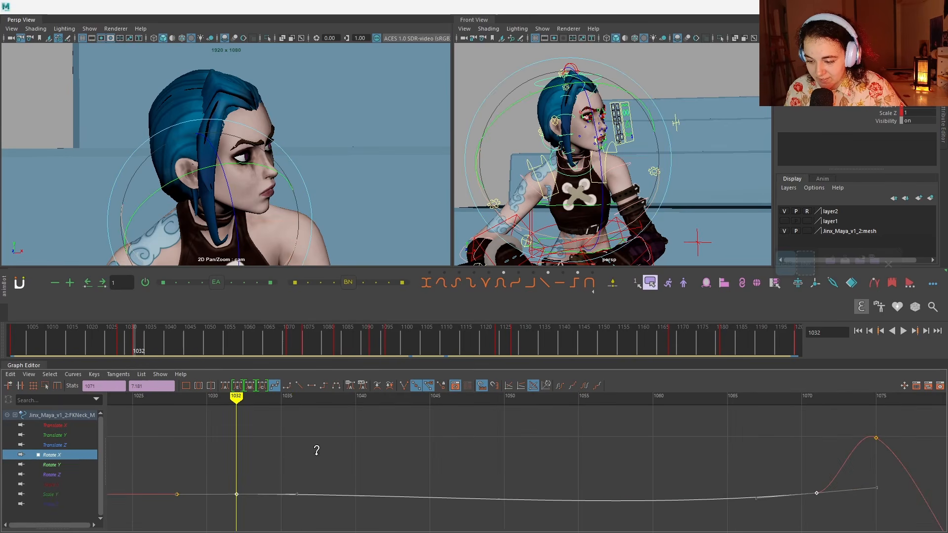
middle_click_drag(320, 453, 333, 417)
key("a")
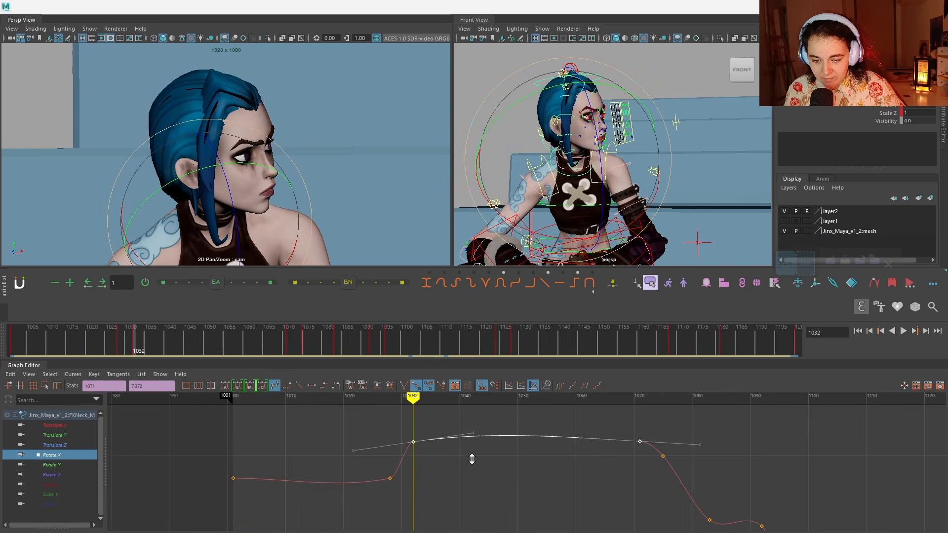
mouse_move(419, 396)
left_mouse_down()
mouse_move(396, 396)
mouse_move(407, 396)
left_mouse_up()
Step: Lower the neck control's Rotate Y keys at frames 1032 and 1071 together and scrub through the hold
left_click(52, 465)
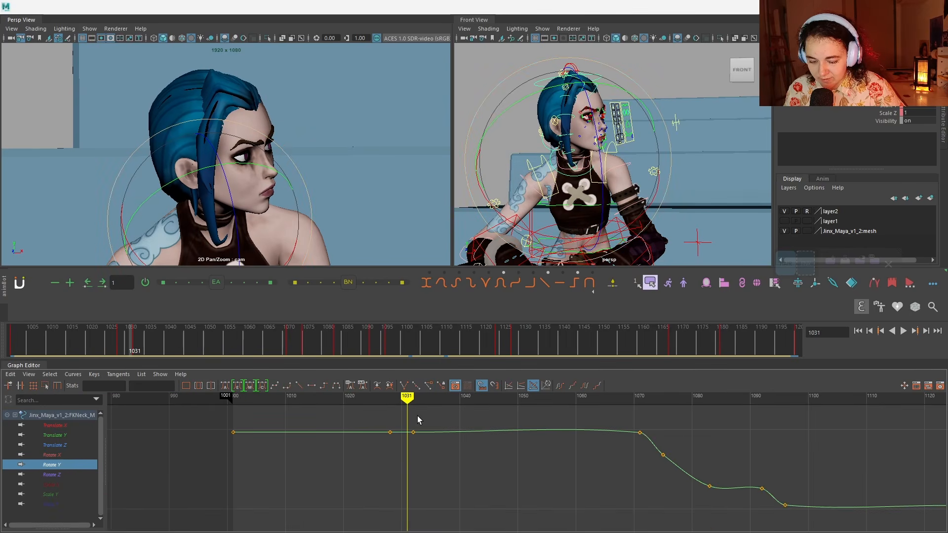
left_click_drag(581, 450, 646, 453)
left_click(419, 397)
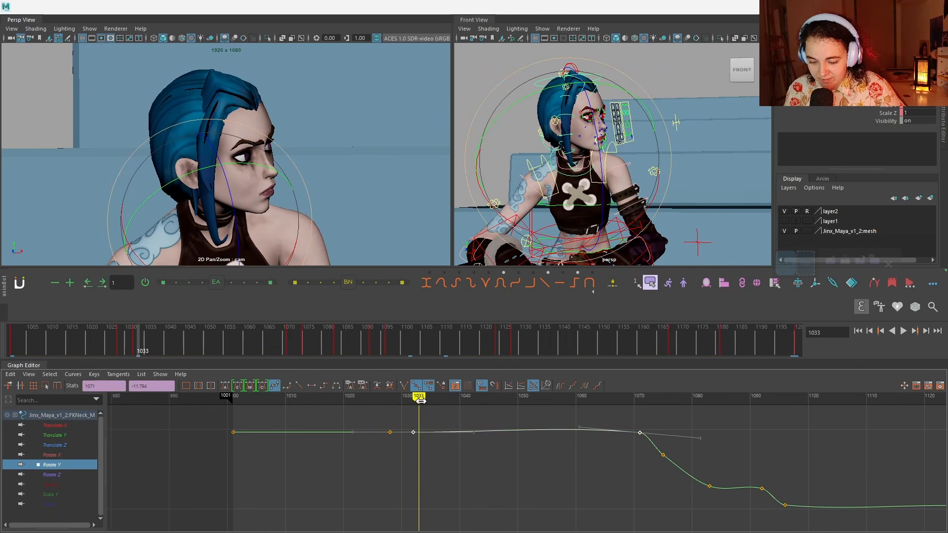
mouse_move(447, 466)
middle_mouse_down()
mouse_move(454, 436)
mouse_move(463, 507)
mouse_move(462, 489)
middle_mouse_up()
mouse_move(385, 395)
left_mouse_down()
mouse_move(419, 398)
mouse_move(399, 410)
mouse_move(643, 457)
left_mouse_up()
Step: Raise the neck control's Rotate Z keys at frames 1032 and 1071 to about 3.3 and scrub the result
left_click(73, 472)
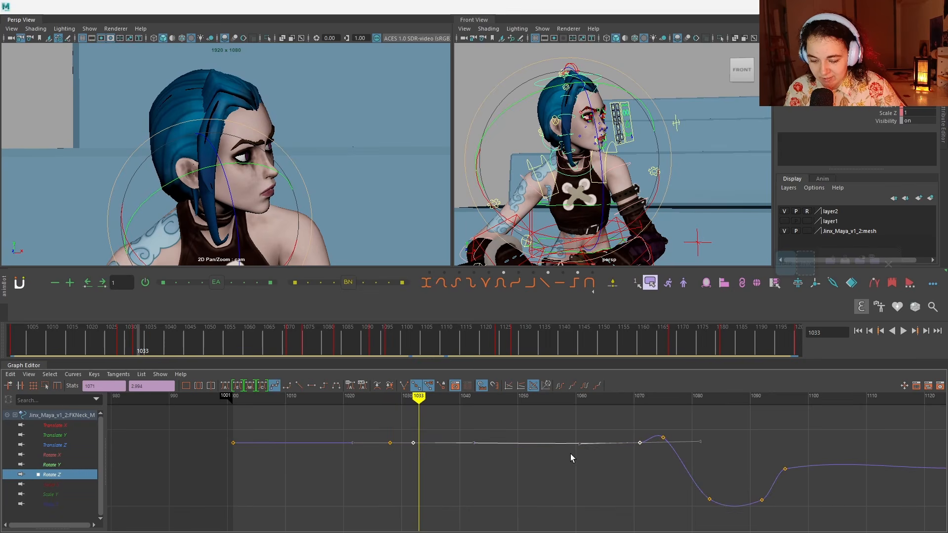
mouse_move(577, 461)
middle_mouse_down("shift")
mouse_move(574, 443)
mouse_move(579, 456)
middle_mouse_up("shift")
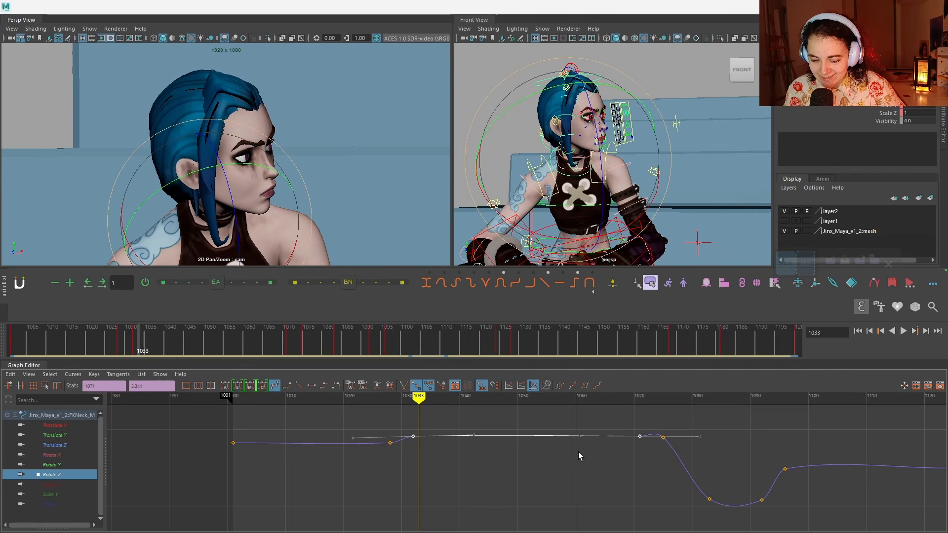
left_click_drag(384, 407, 413, 406)
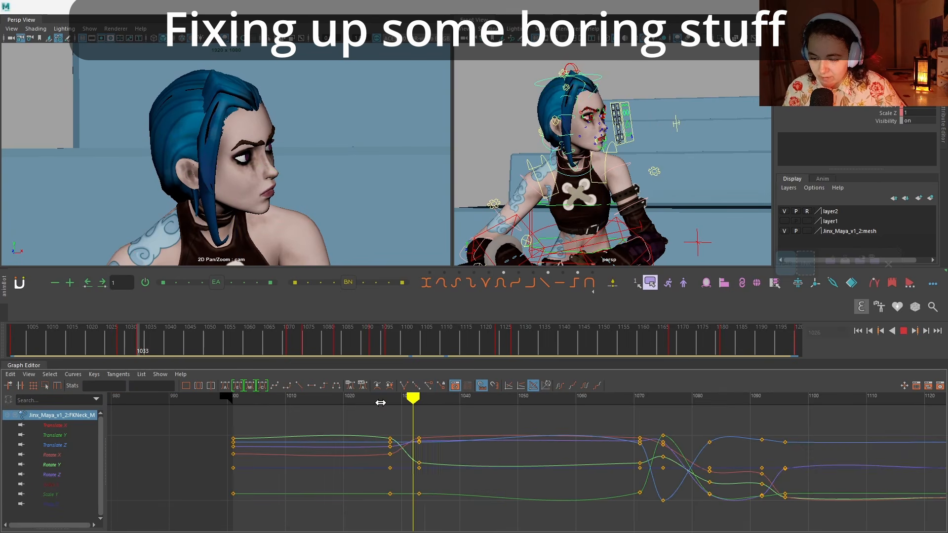
Step: Move the head control's Rotate X key to frame 1034 and isolate its Rotate Z curve
key("f")
left_click(73, 472)
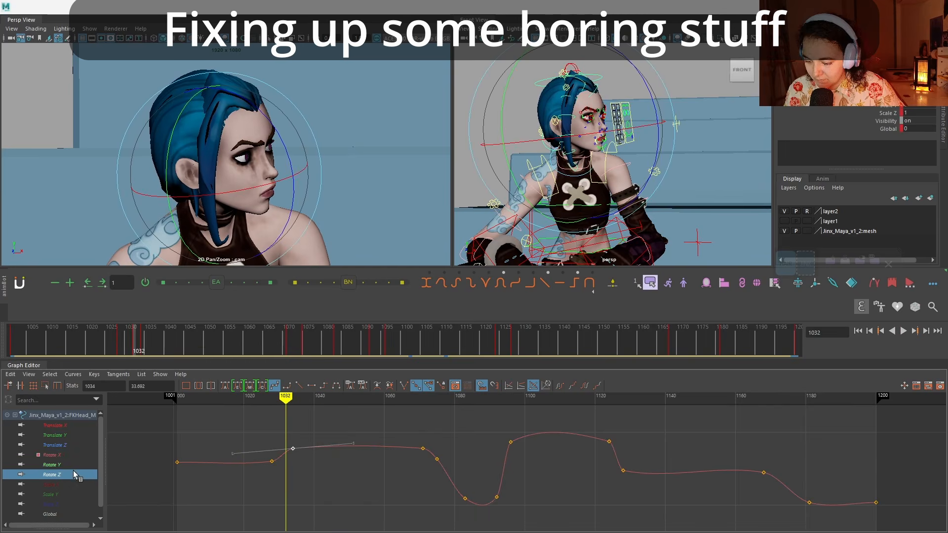
key("f")
left_click_drag(344, 429, 136, 413)
Step: Restore the camera view to the full shot, show the animation layers and clear the control selection
left_click(355, 230)
key("backslash")
left_click(449, 273)
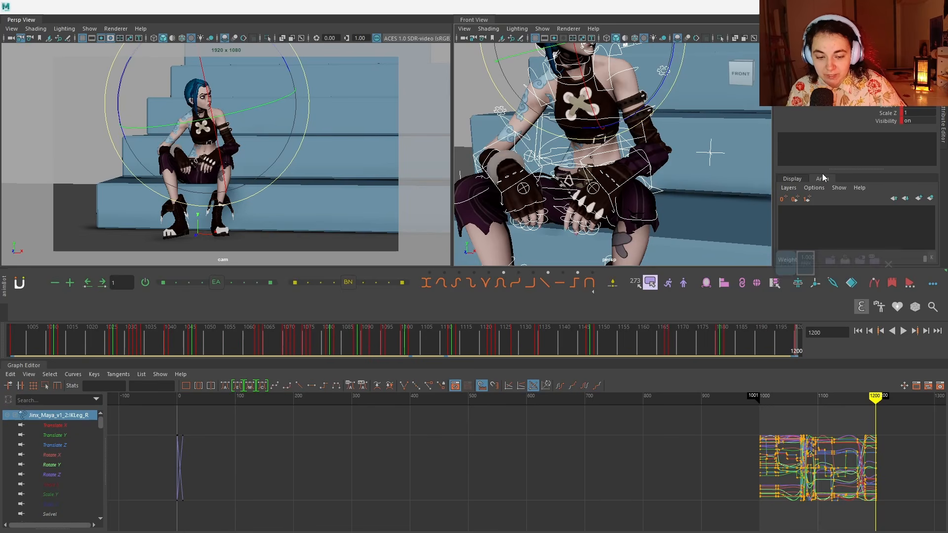
left_click(700, 200)
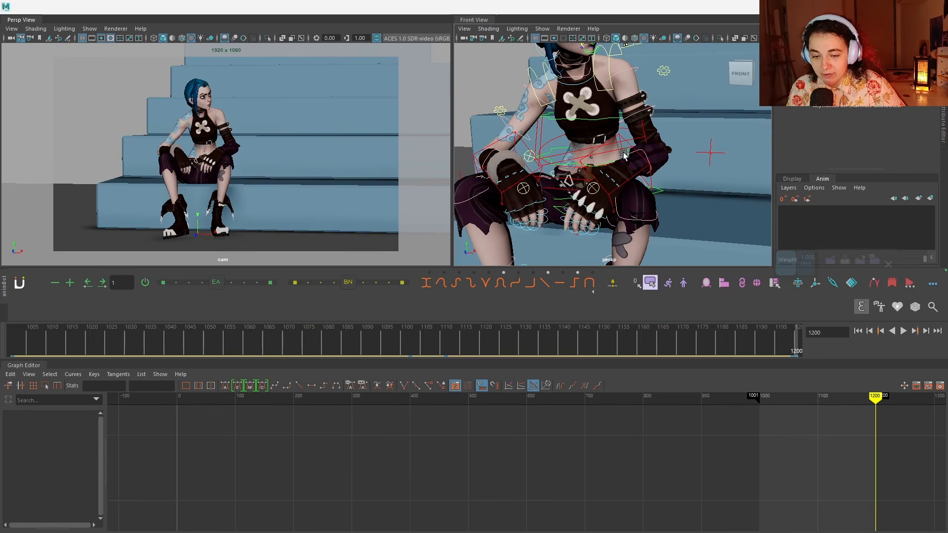
Step: Select the chest spine control together with both scapula controls on the seated character
middle_click_drag(561, 149, 568, 175, "alt")
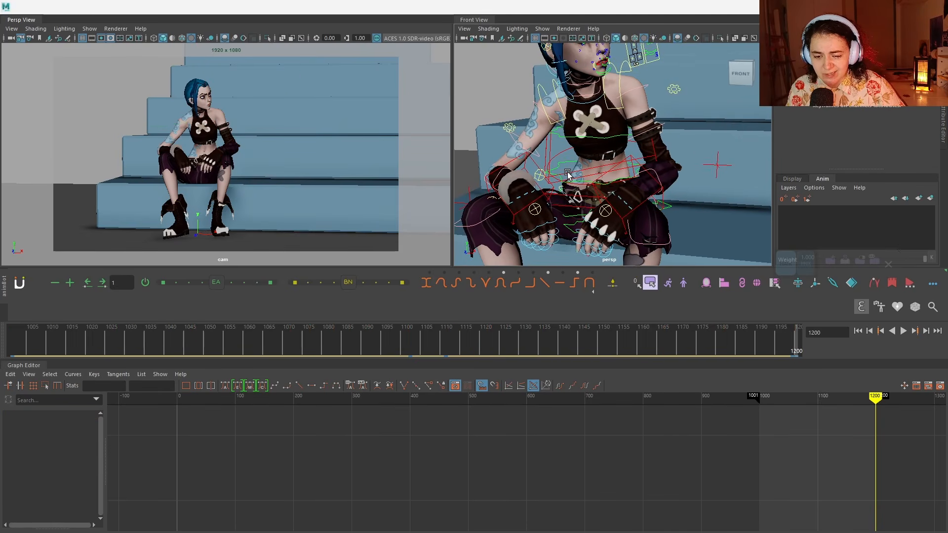
left_click(567, 173)
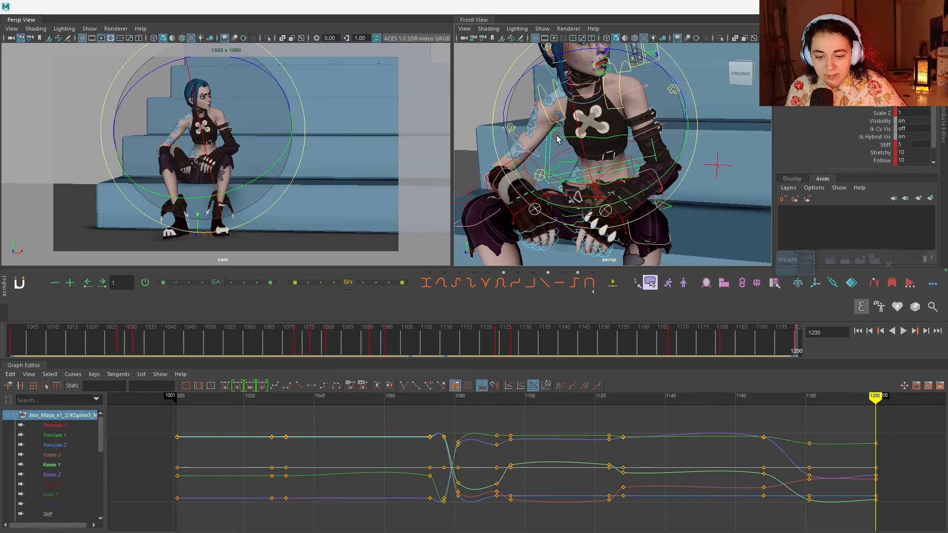
middle_click_drag(572, 125, 577, 173, "alt")
key("w")
left_click_drag(577, 173, 601, 163, "alt")
left_click(631, 139, "shift")
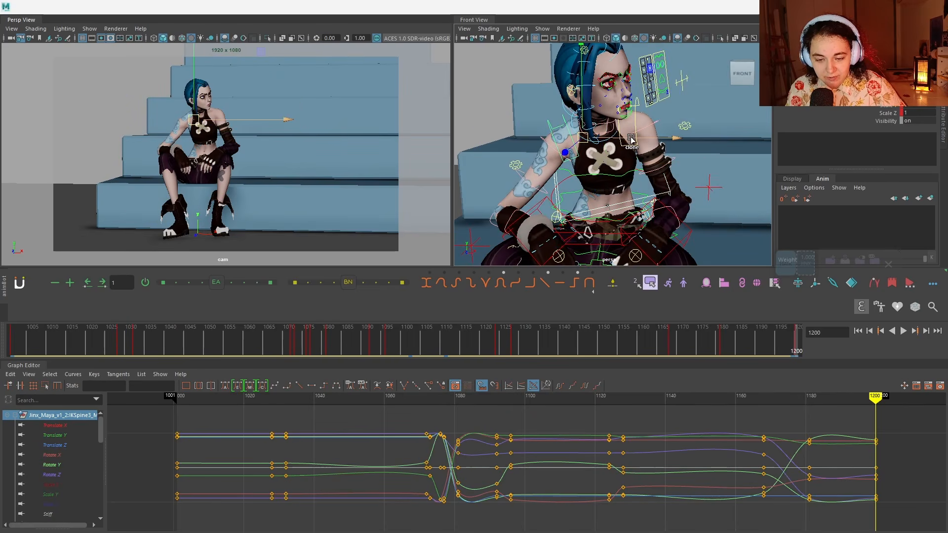
left_click(604, 143, "shift")
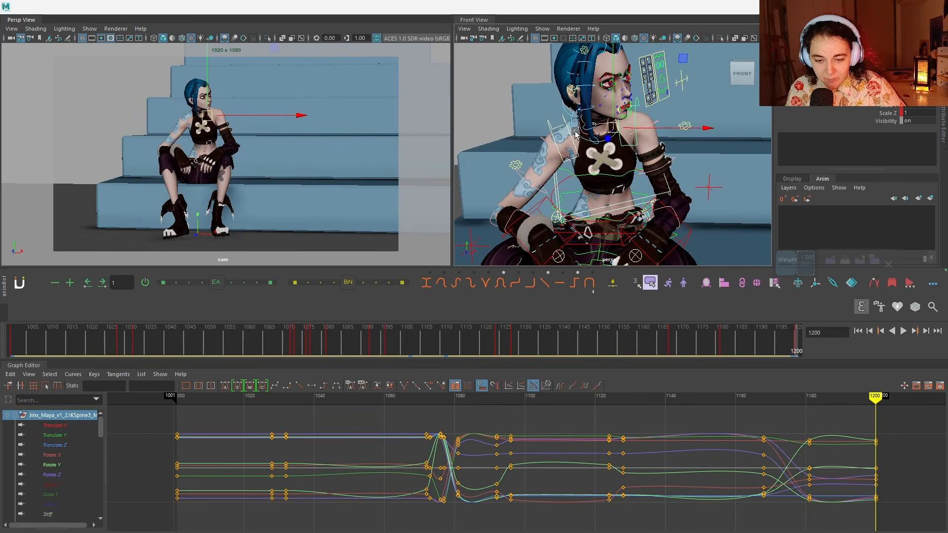
Step: Add the neck and head controls to the selected chest and scapula controls
scroll(575, 133, "up", 5)
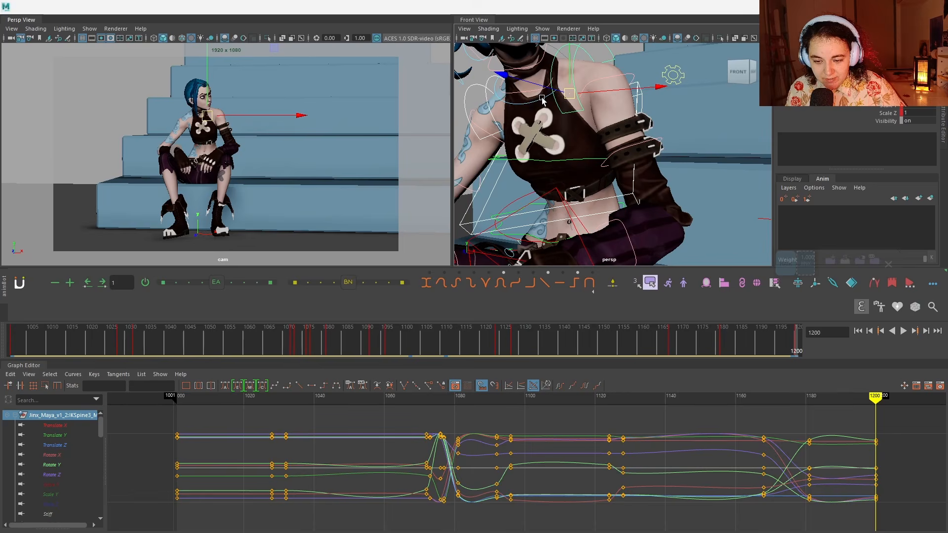
left_click(542, 100, "shift")
scroll(607, 79, "down", 5)
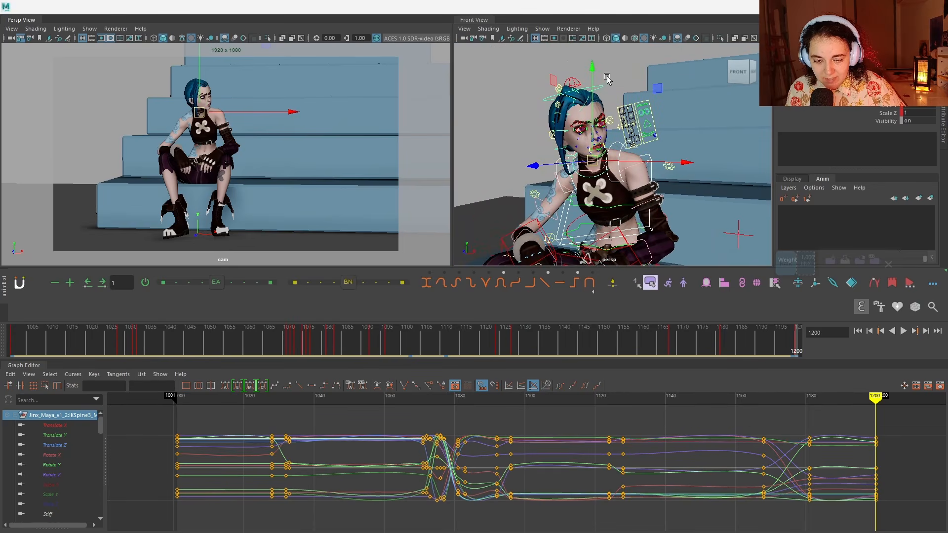
left_click(599, 89, "shift")
left_click_drag(603, 153, 635, 179, "alt")
middle_click_drag(635, 179, 580, 157, "alt")
left_click_drag(581, 158, 578, 189, "alt")
middle_click_drag(578, 190, 547, 136, "alt")
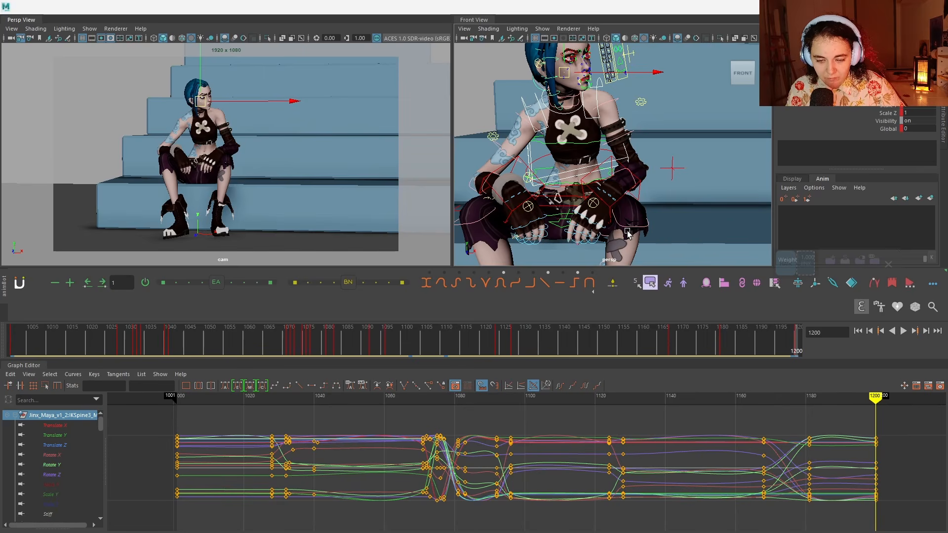
mouse_move(622, 183)
left_mouse_down("alt")
mouse_move(731, 191)
mouse_move(598, 193)
mouse_move(620, 191)
left_mouse_up("alt")
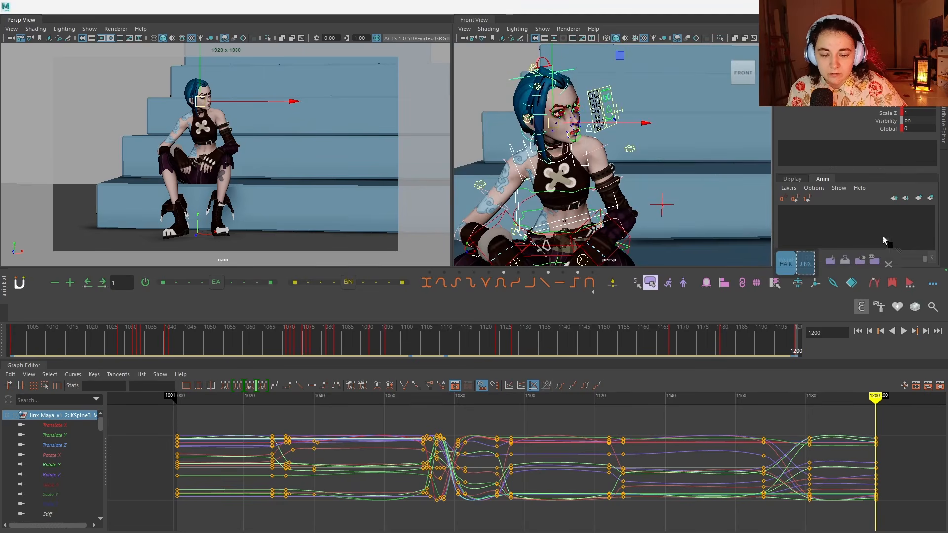
Step: Create an animation layer from the selected controls, name it "beathing" and make it the active layer
left_click(931, 198)
double_click(859, 212)
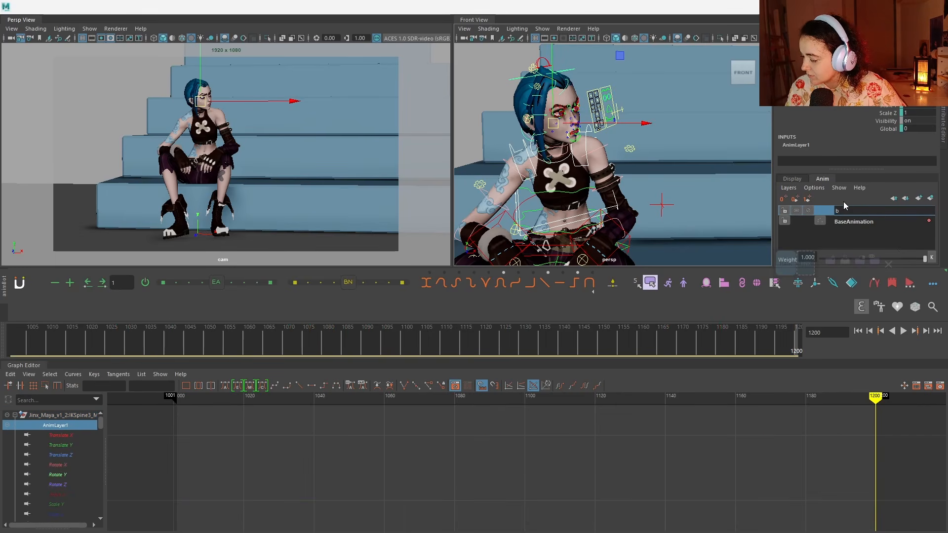
type("beathing")
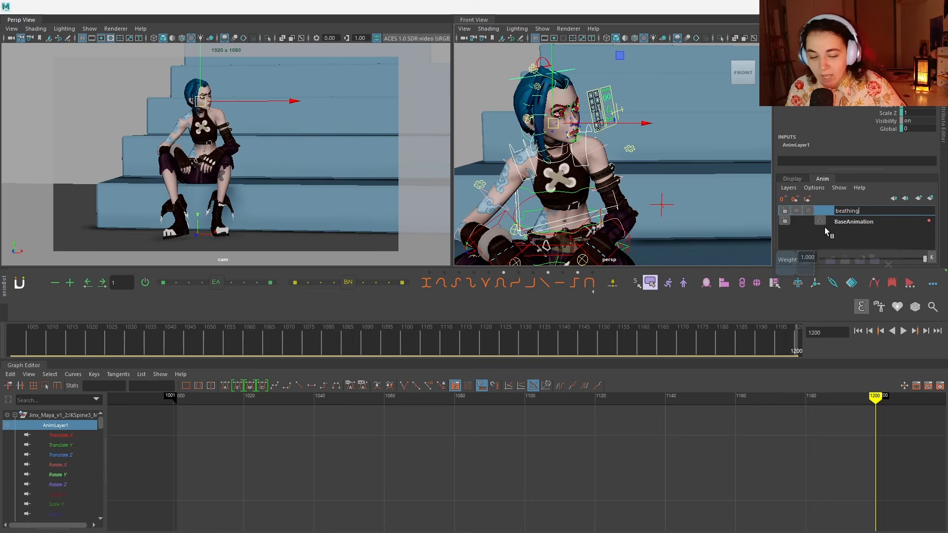
key("Return")
left_click(845, 211)
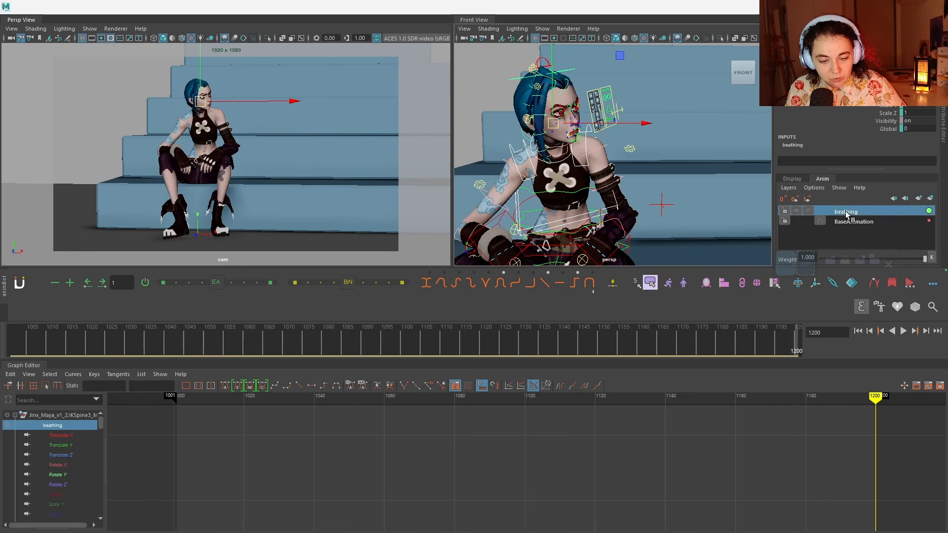
Step: Key all selected controls on the beathing layer at frames 1001 and 1040, playing the animation to judge the spacing
left_click(15, 343)
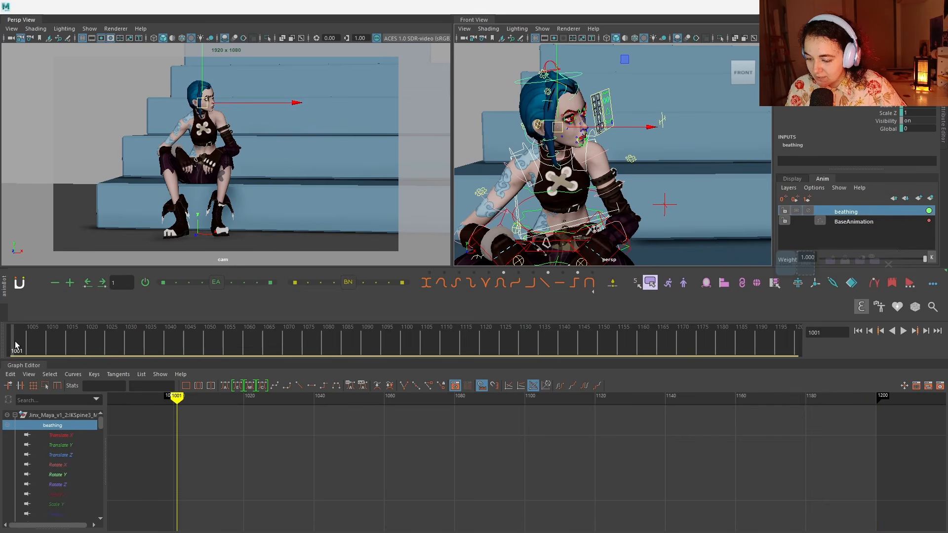
scroll(621, 202, "down", 3)
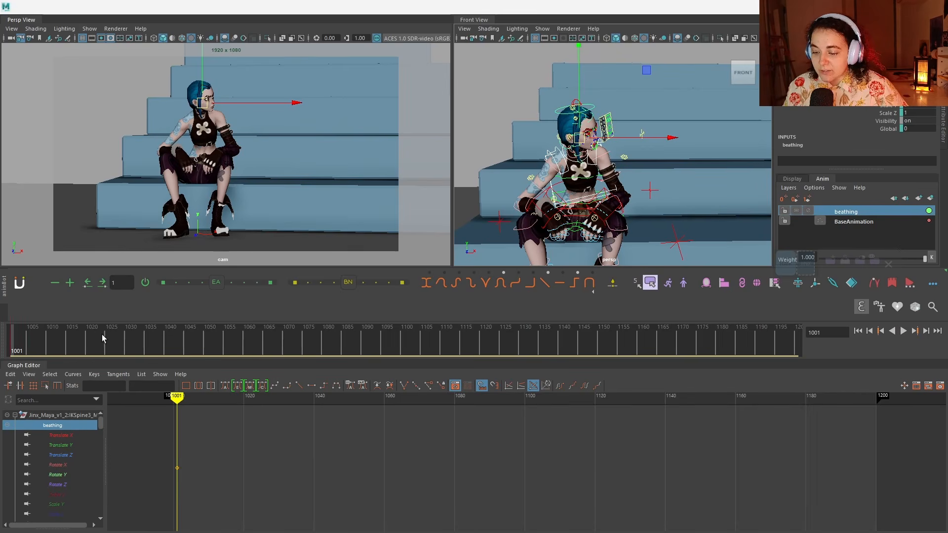
key("alt+v")
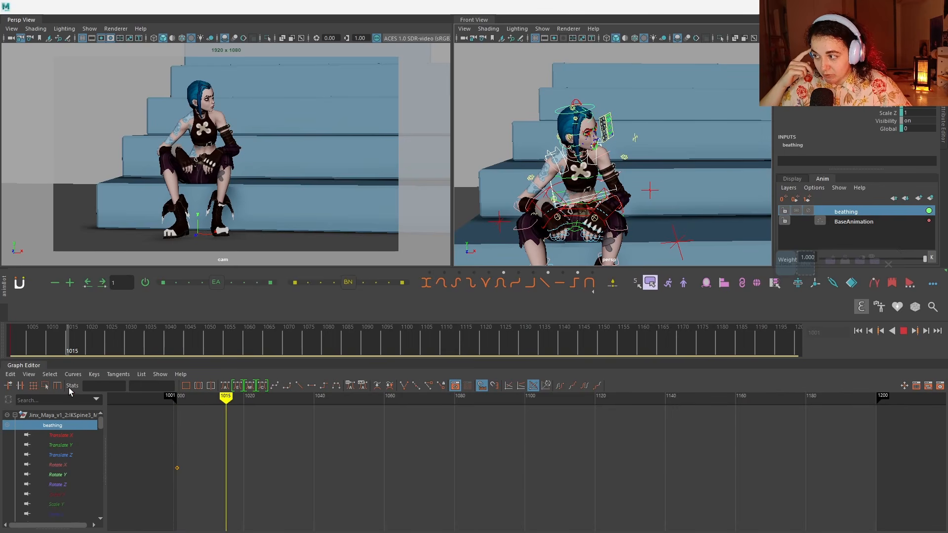
left_click_drag(111, 330, 165, 334)
key("s")
key("w")
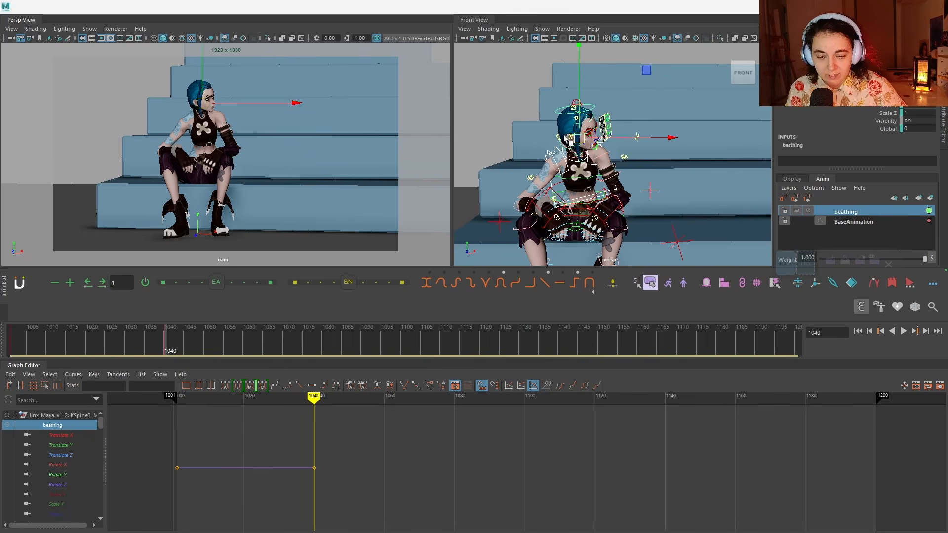
Step: Try to scale the chest spine control at frame 1040 on the beathing layer
scroll(562, 163, "up", 2)
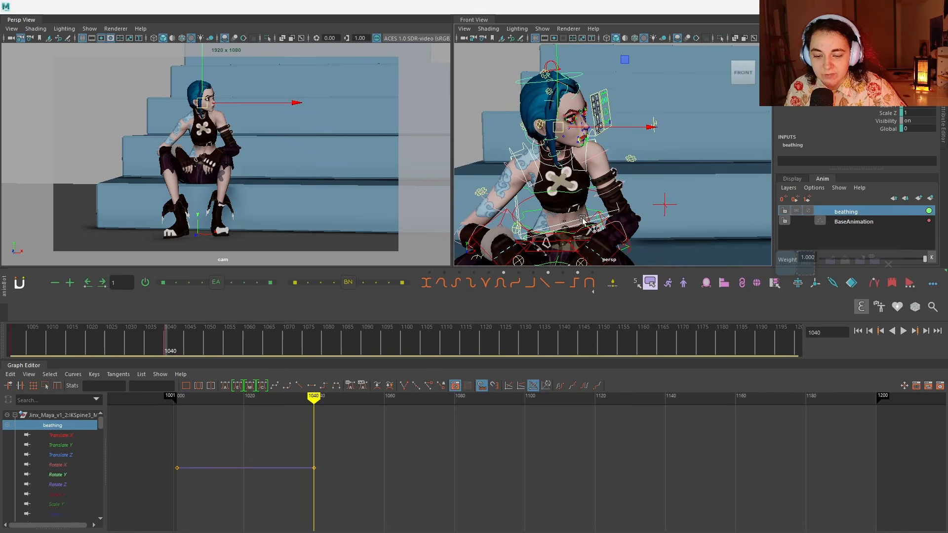
left_click(567, 220)
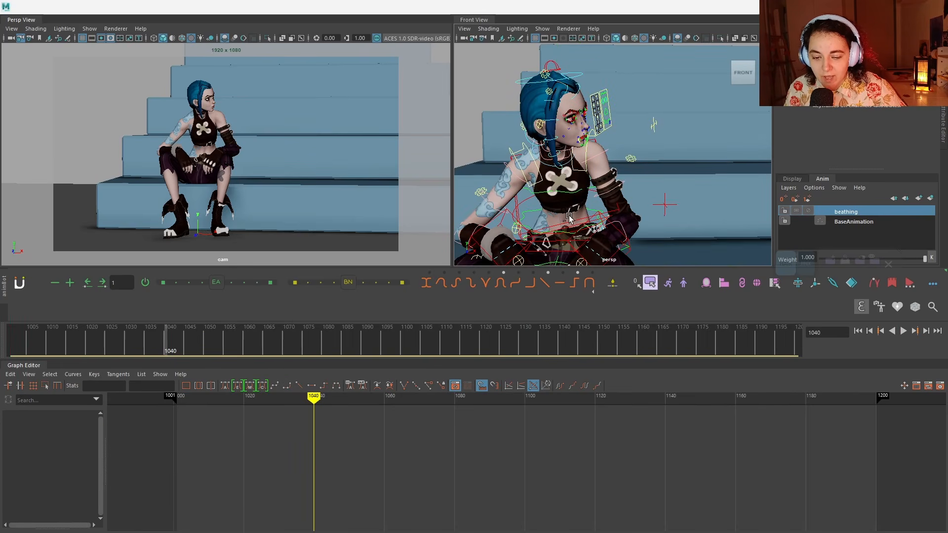
left_click_drag(566, 221, 594, 127, "alt")
key("r")
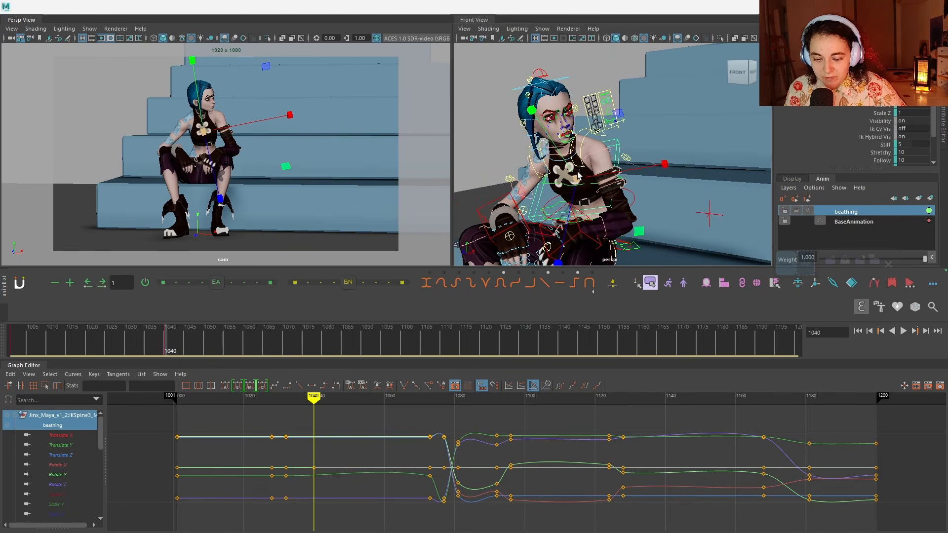
left_click_drag(576, 179, 636, 204)
key("ctrl+z")
scroll(814, 114, "down", 2)
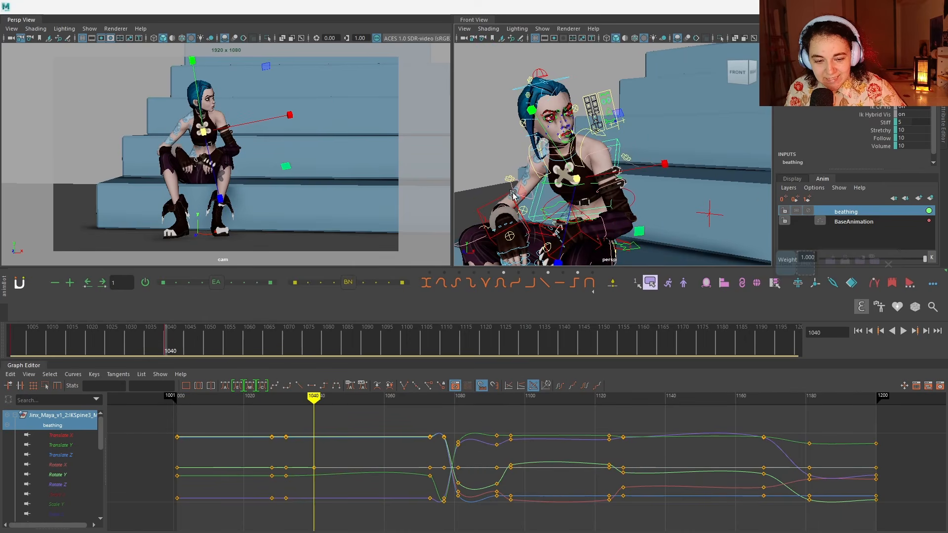
scroll(526, 203, "up", 3)
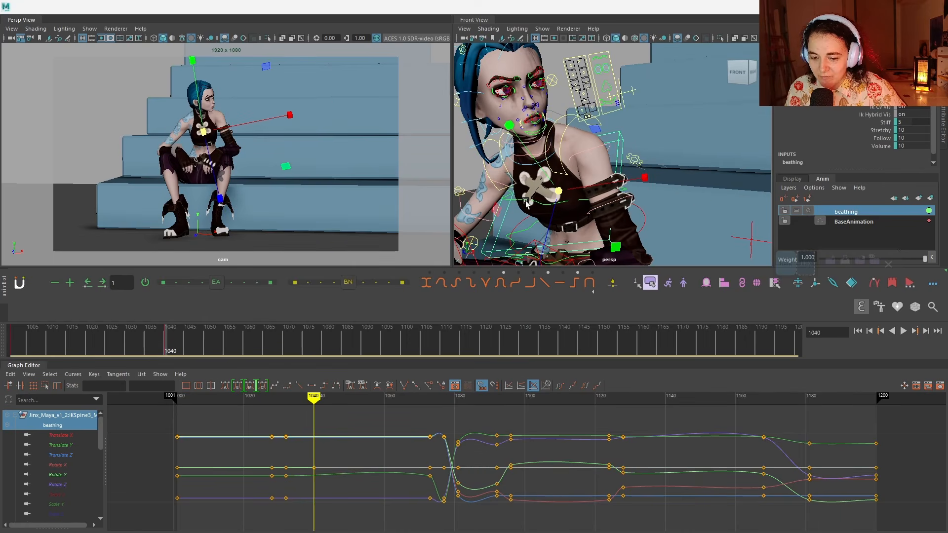
left_click_drag(526, 202, 556, 184, "alt")
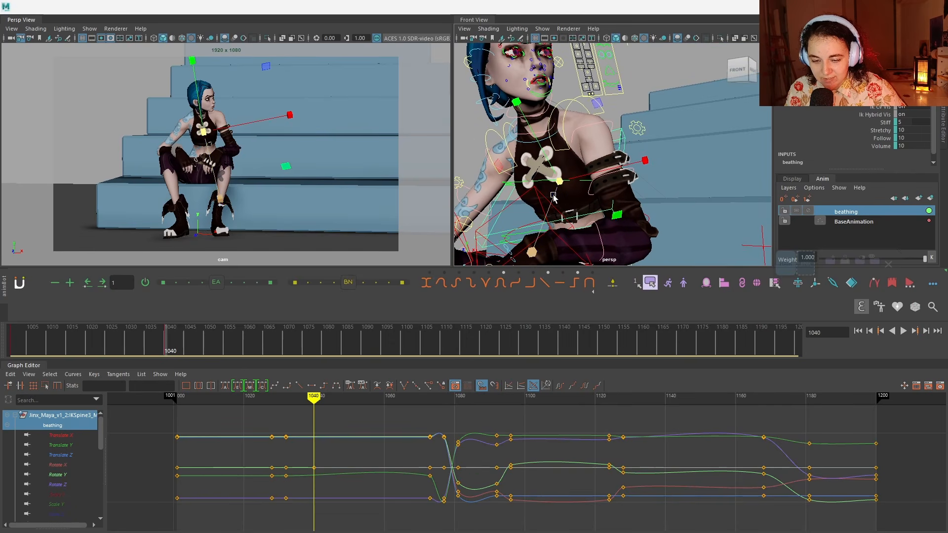
Step: Raise and tilt the chest spine control at frame 1040 on the beathing layer and scrub the inhale
key("e")
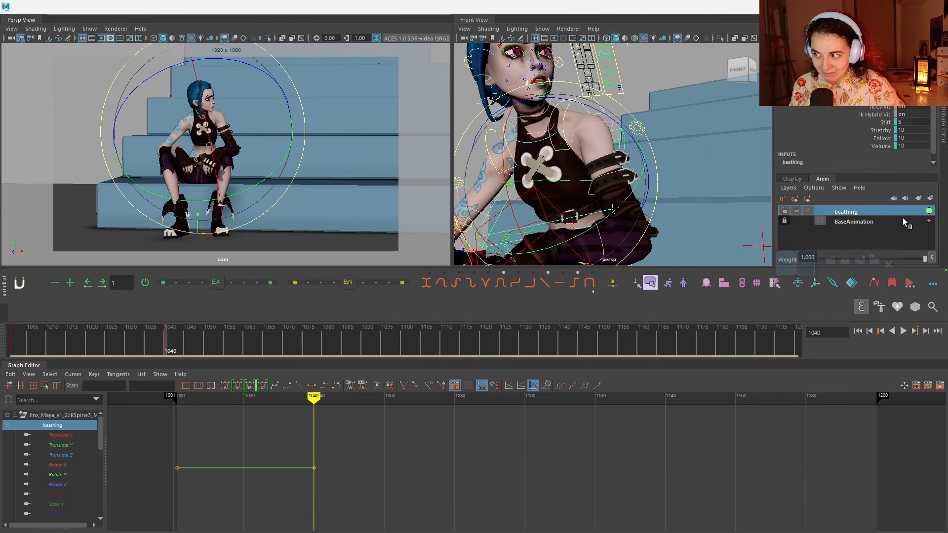
left_click_drag(629, 200, 561, 205, "alt")
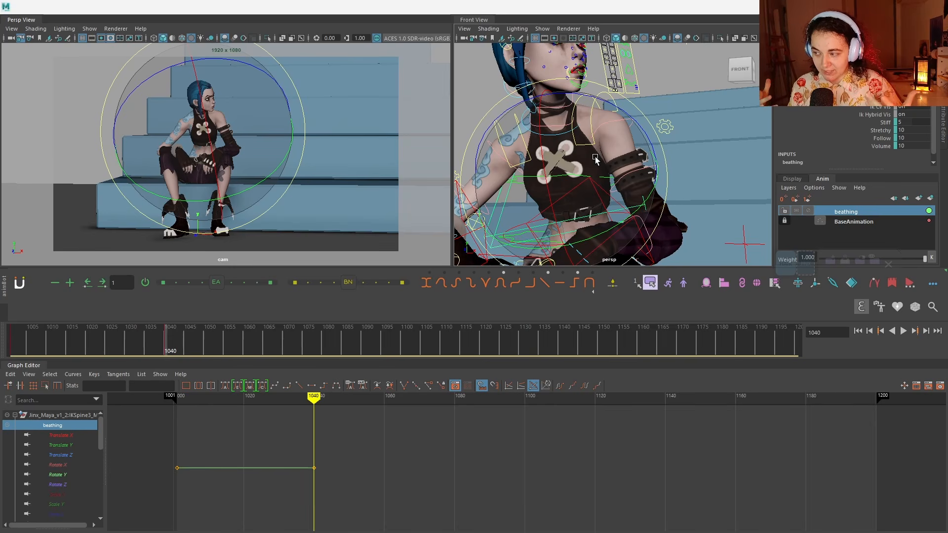
left_click(552, 162)
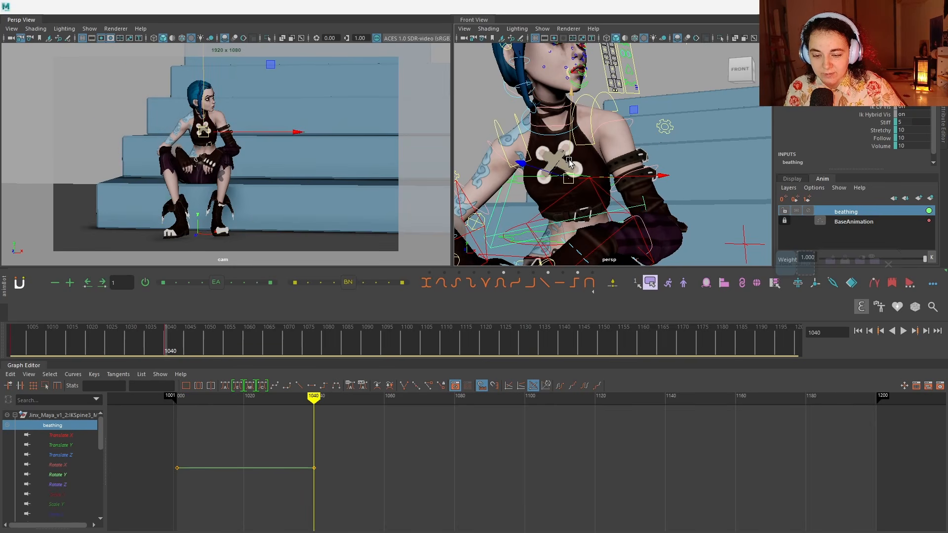
left_click_drag(569, 162, 570, 162)
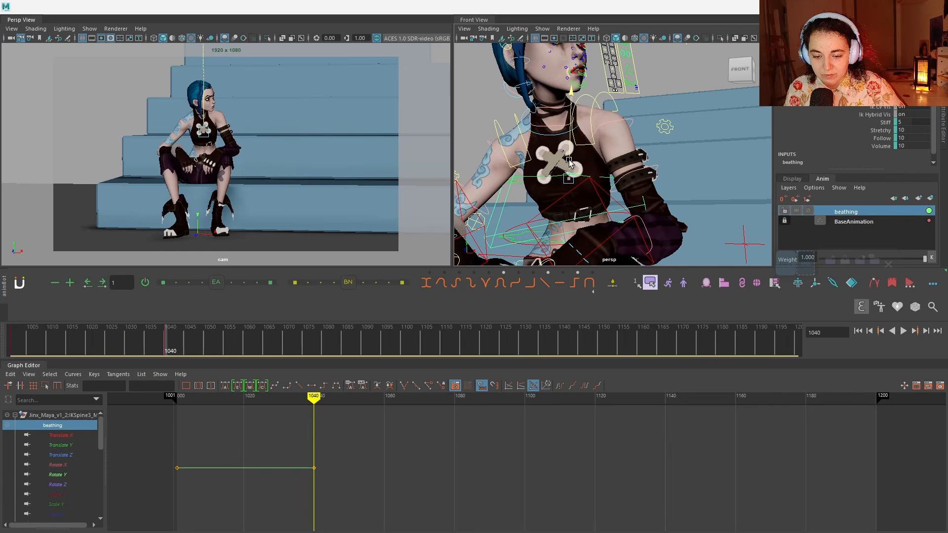
left_click_drag(569, 159, 569, 155)
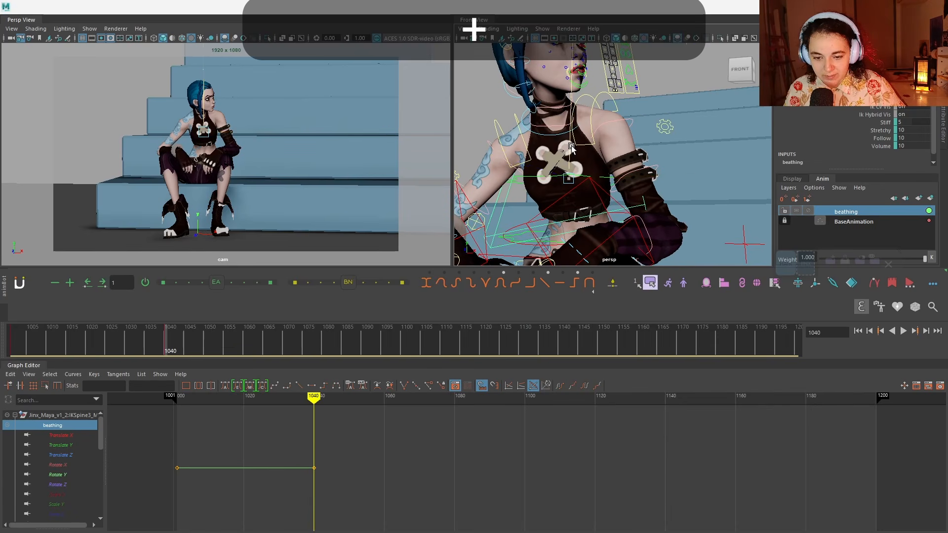
left_click(546, 210)
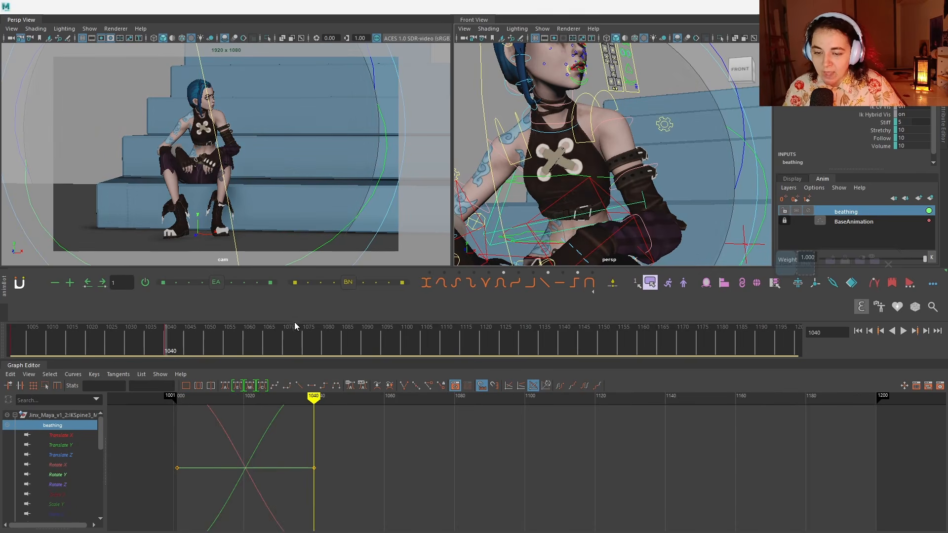
mouse_move(313, 396)
left_mouse_down()
mouse_move(218, 396)
mouse_move(314, 385)
left_mouse_up()
Step: Select both scapula controls for rotation, key them at frame 1040 on the beathing layer and scrub the motion
left_click(477, 215)
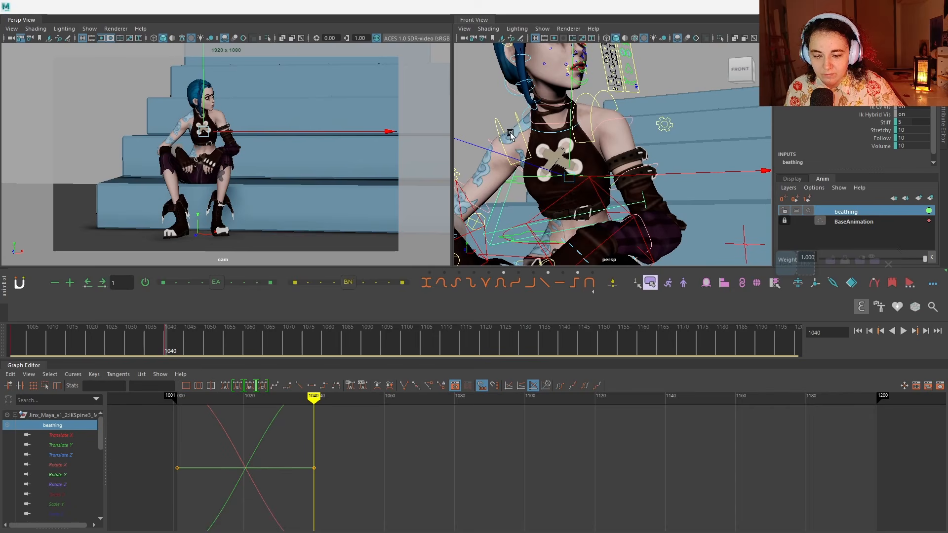
left_click(590, 108)
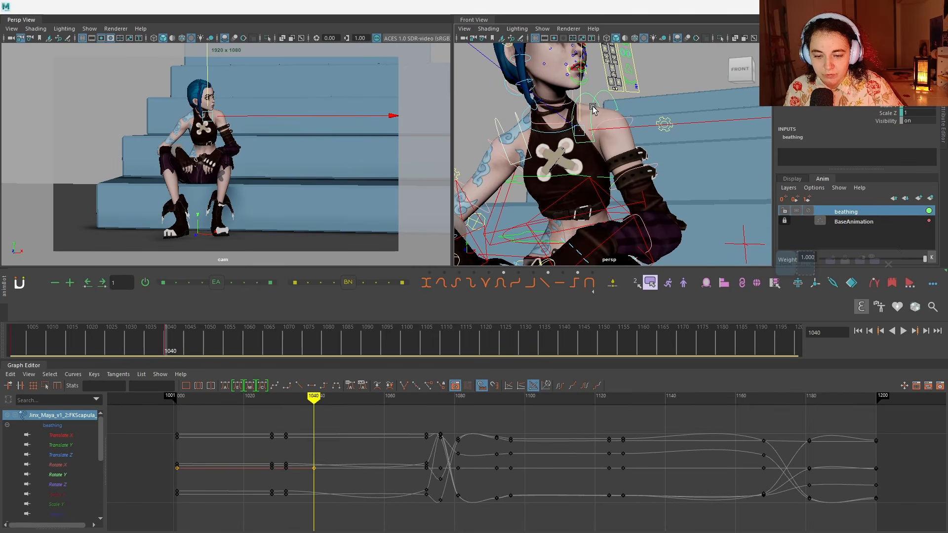
left_click(568, 181, "shift")
key("e")
key("s")
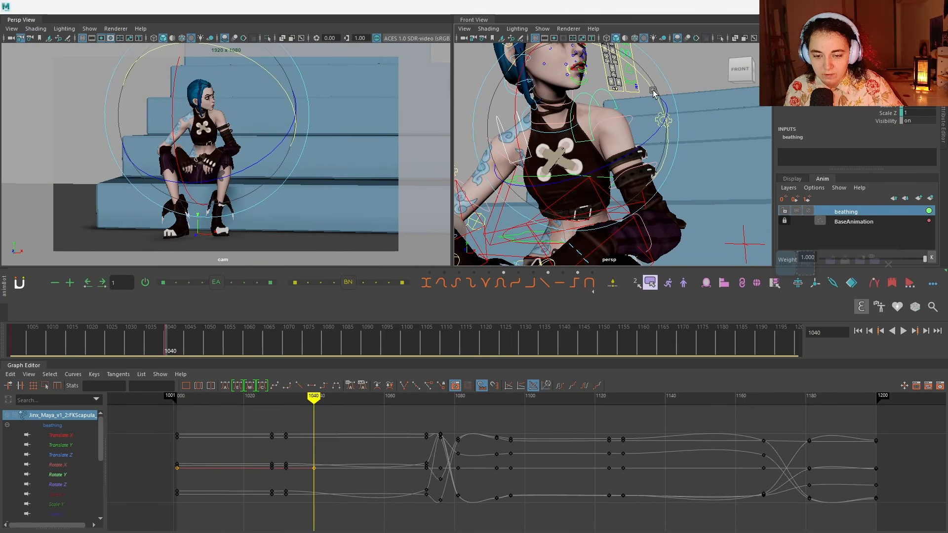
mouse_move(297, 395)
left_mouse_down()
mouse_move(256, 389)
mouse_move(313, 393)
mouse_move(207, 395)
mouse_move(313, 402)
left_mouse_up()
Step: Rotate the head control at frame 1040 on the beathing layer and scrub between frames 1003 and 1047
mouse_move(575, 134)
middle_mouse_down("alt")
mouse_move(576, 233)
mouse_move(570, 224)
middle_mouse_up("alt")
left_click(576, 232)
left_click(574, 241, "shift")
left_click(559, 231)
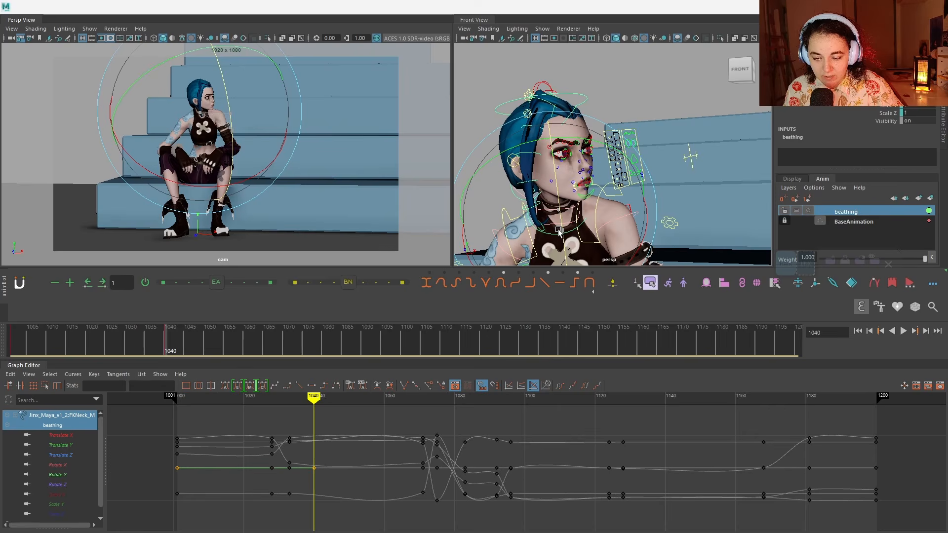
left_click(579, 167)
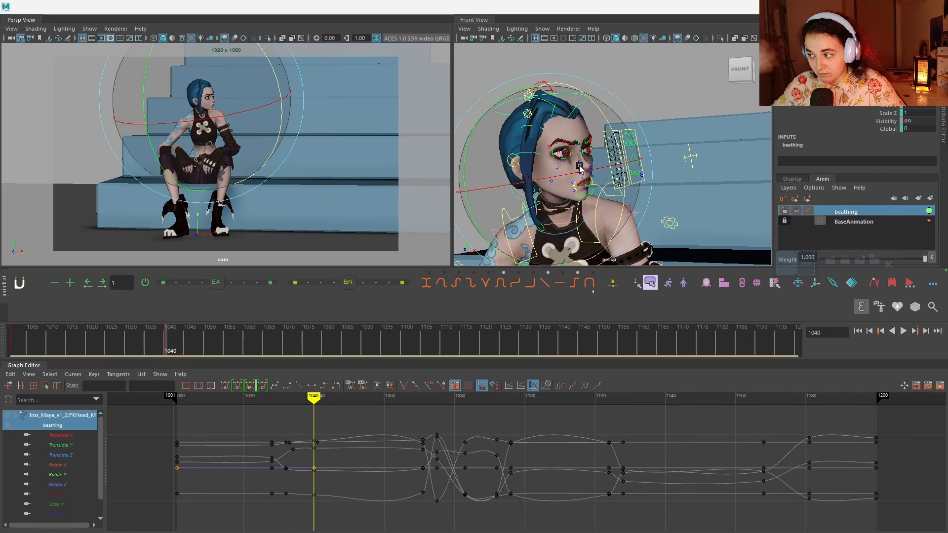
left_click(624, 208)
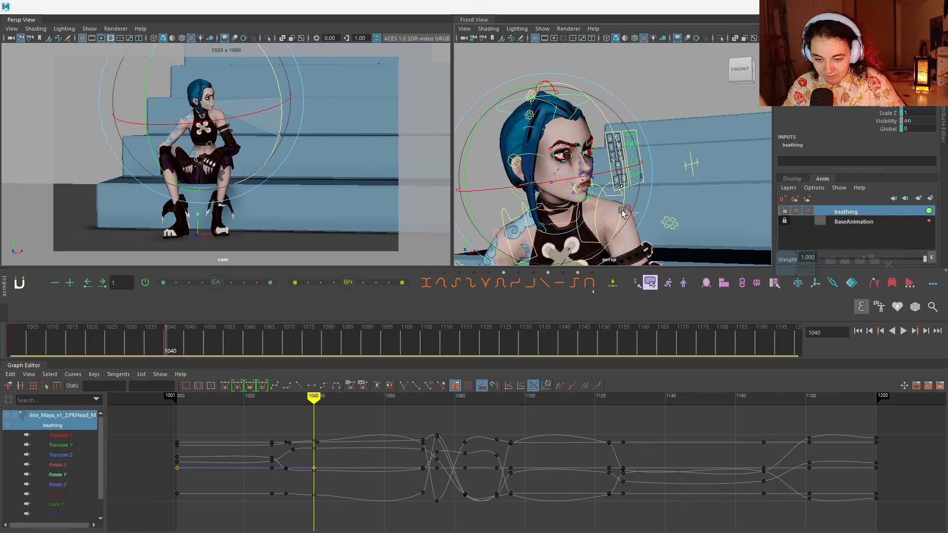
left_click_drag(622, 213, 623, 210)
left_click_drag(179, 395, 338, 395)
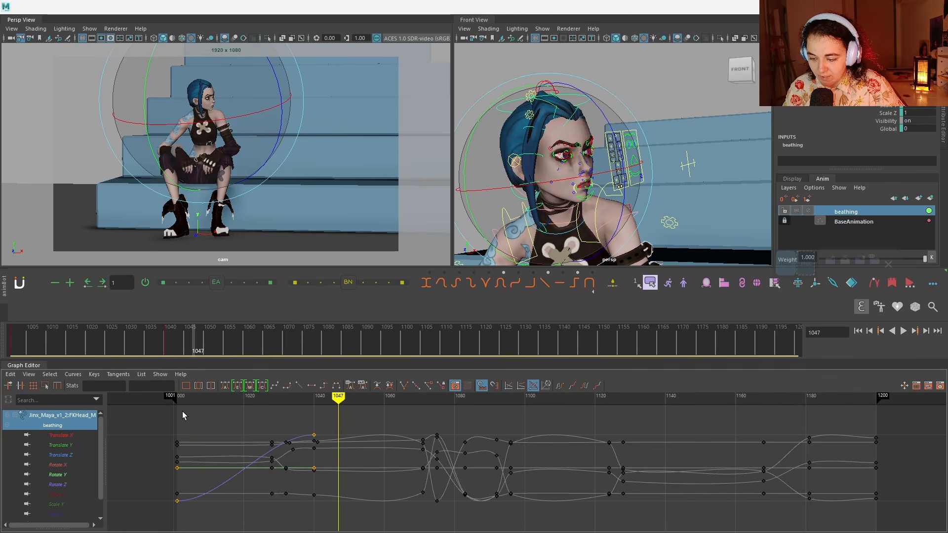
left_click(183, 416)
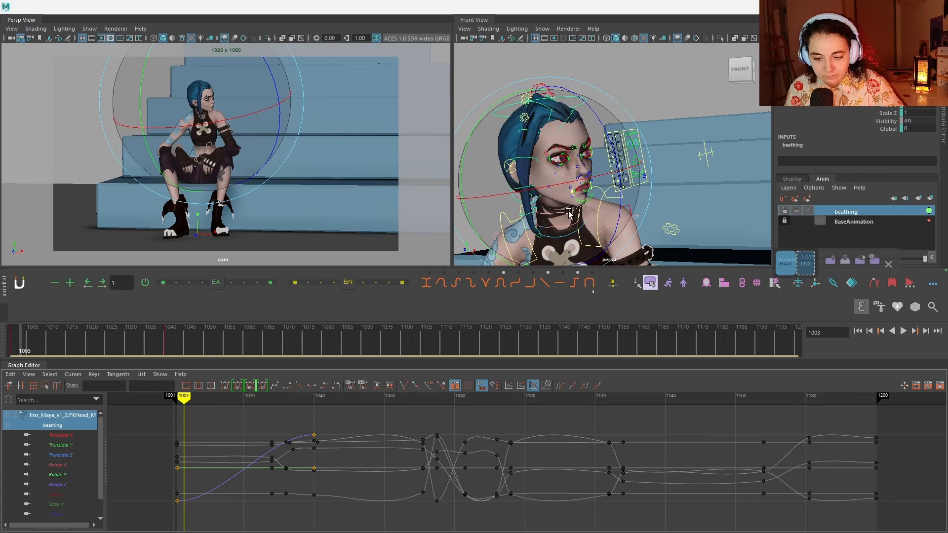
Step: Lower the chest spine control and tilt it back at frame 1071 on the beathing layer
scroll(569, 213, "down", 3)
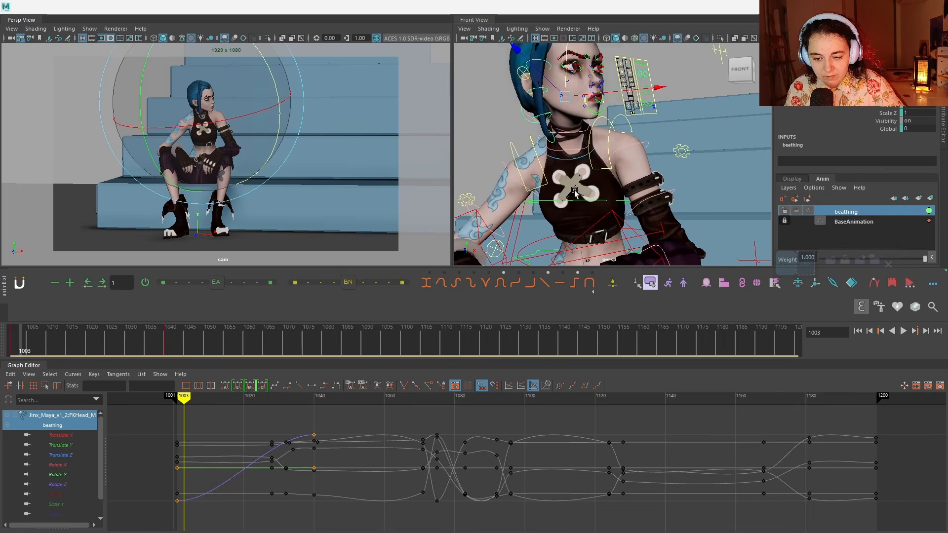
key("w")
scroll(569, 213, "down", 3)
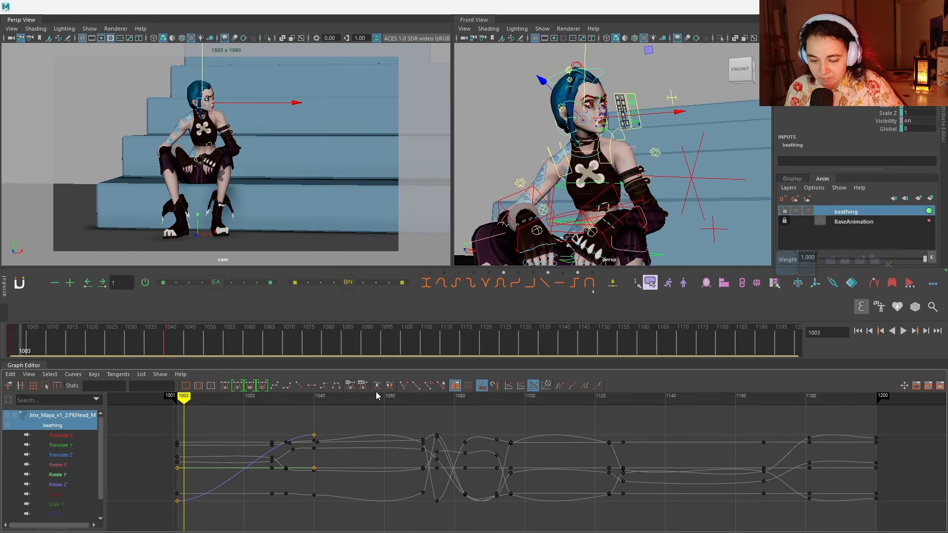
left_click_drag(412, 396, 422, 396)
left_click(594, 185)
key("e")
key("w")
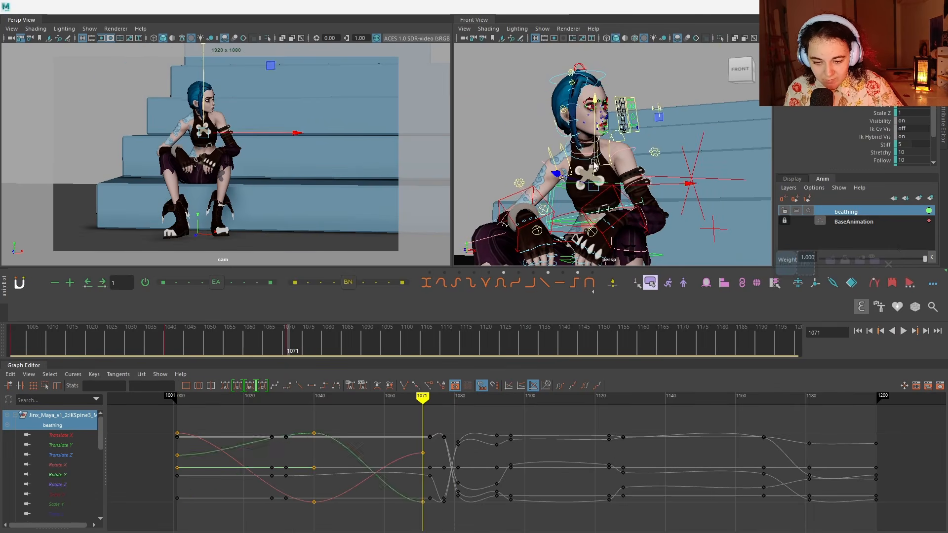
Step: Rotate both scapula controls and key them at frame 1071 on the beathing layer, then play back the breath
left_click(611, 142)
key("e")
key("w")
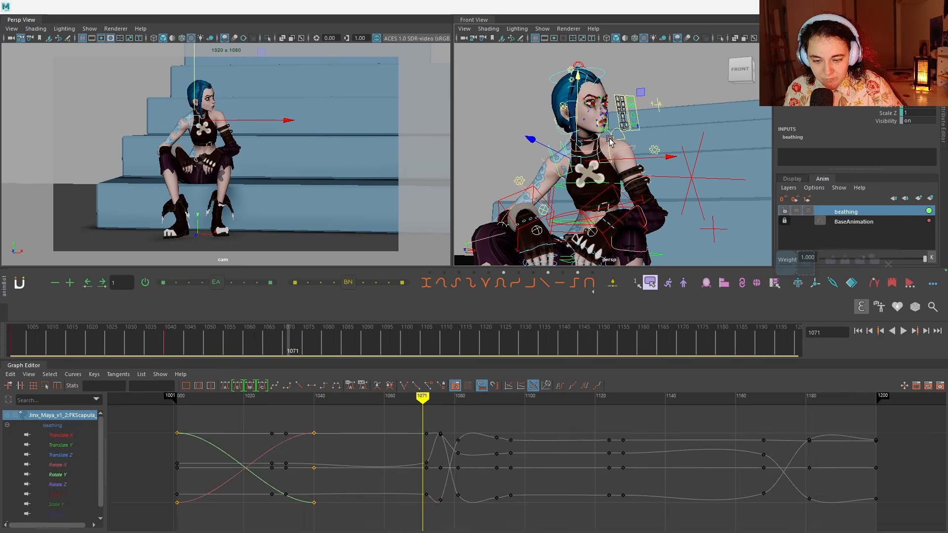
left_click(611, 142, "shift")
key("e")
key("s")
left_click_drag(422, 397, 303, 392)
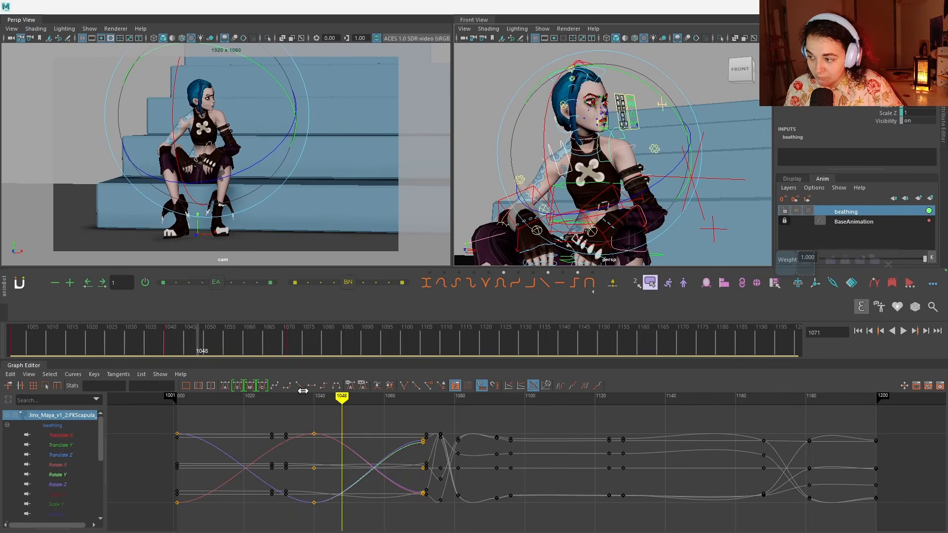
key("alt+v")
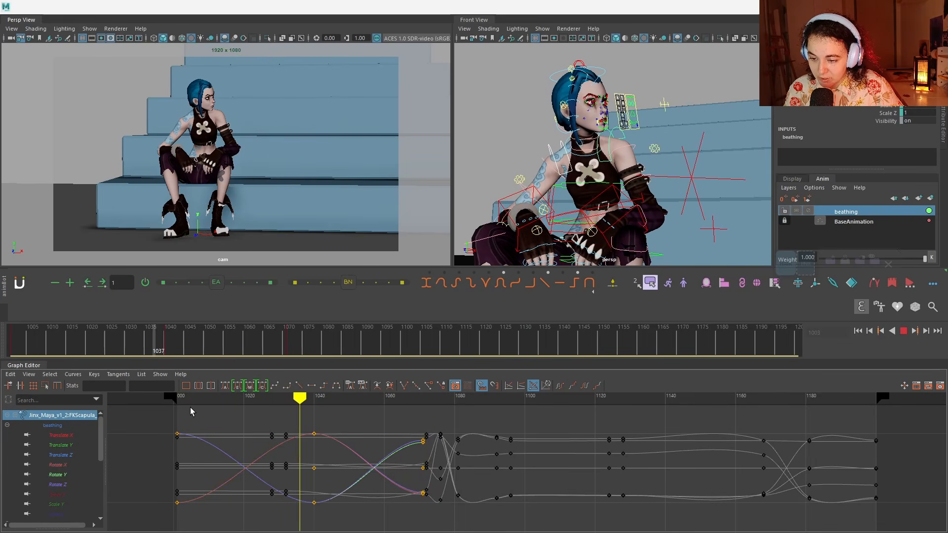
key("alt+v")
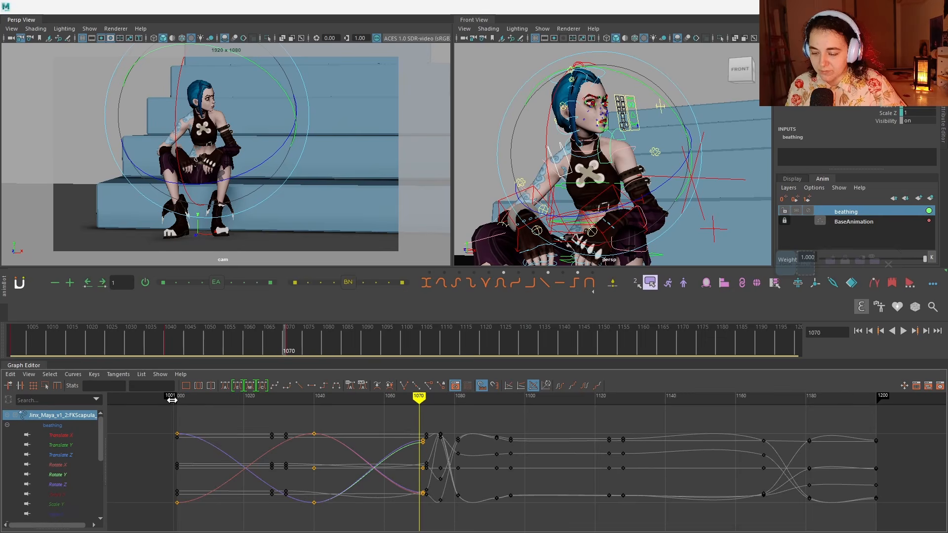
left_click(198, 388)
mouse_move(192, 396)
left_mouse_down()
mouse_move(131, 396)
mouse_move(202, 410)
mouse_move(245, 402)
mouse_move(152, 401)
mouse_move(206, 402)
left_mouse_up()
Step: Add the waist spine control IKSpine2_M to the beathing layer and key it at frame 1001
key("w")
left_click_drag(573, 227, 514, 227, "alt")
left_click_drag(686, 187, 642, 197, "alt")
left_click(649, 212)
scroll(649, 213, "up", 4)
middle_click_drag(648, 212, 653, 163, "alt")
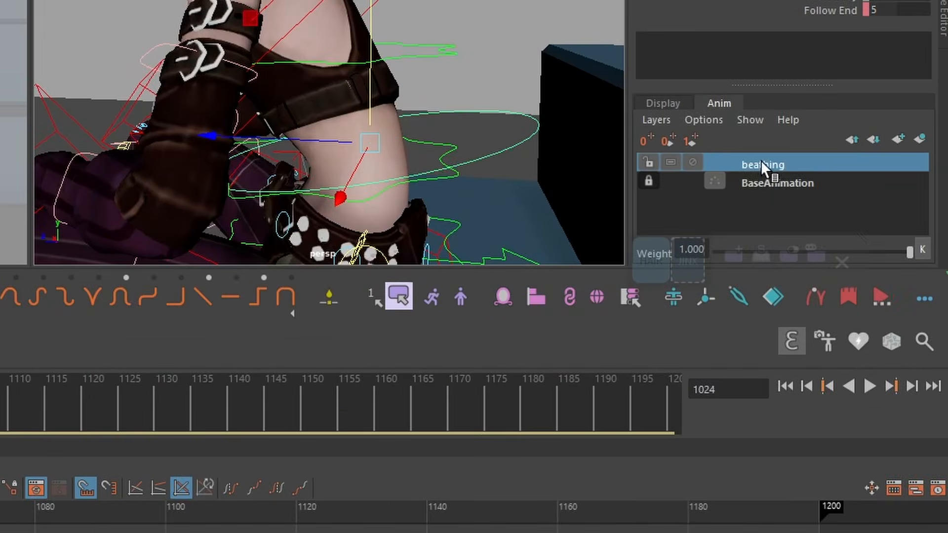
right_click(857, 212)
left_click(840, 214)
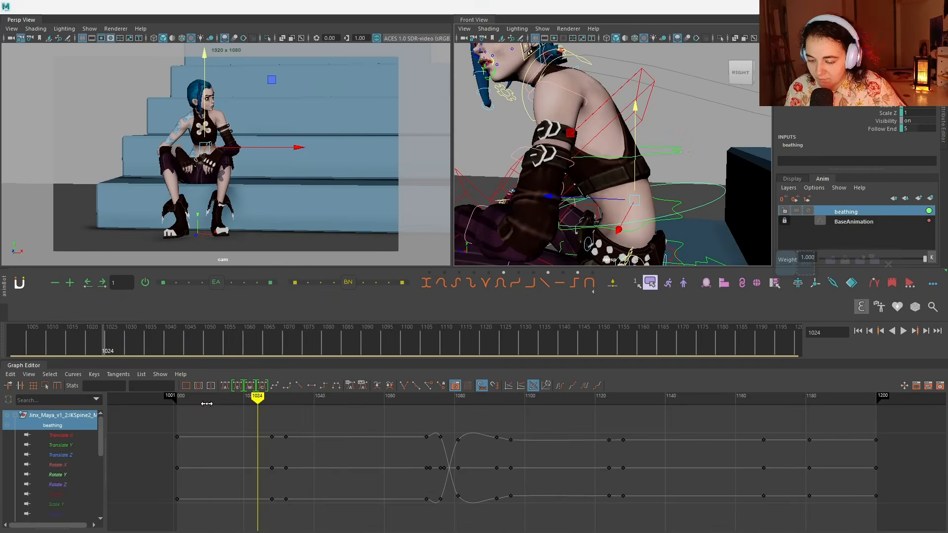
left_click_drag(254, 397, 177, 396)
key("s")
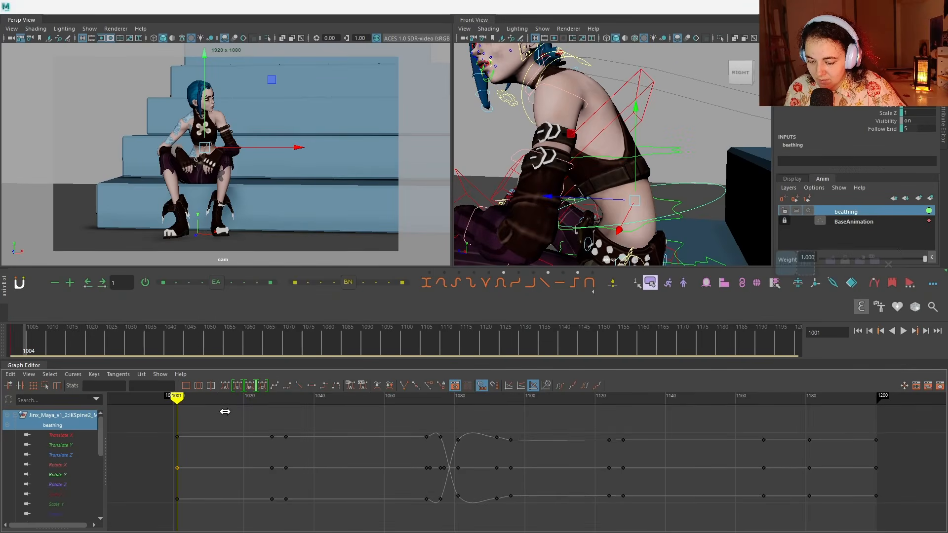
Step: Scale and slightly rotate the waist spine control at frame 1040 on the beathing layer
left_click(226, 411)
left_click(649, 79)
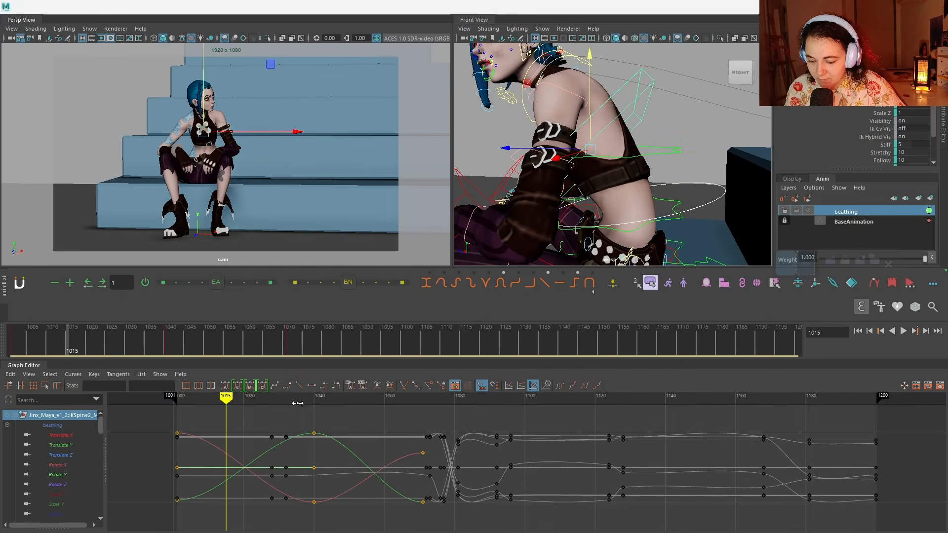
left_click(317, 397)
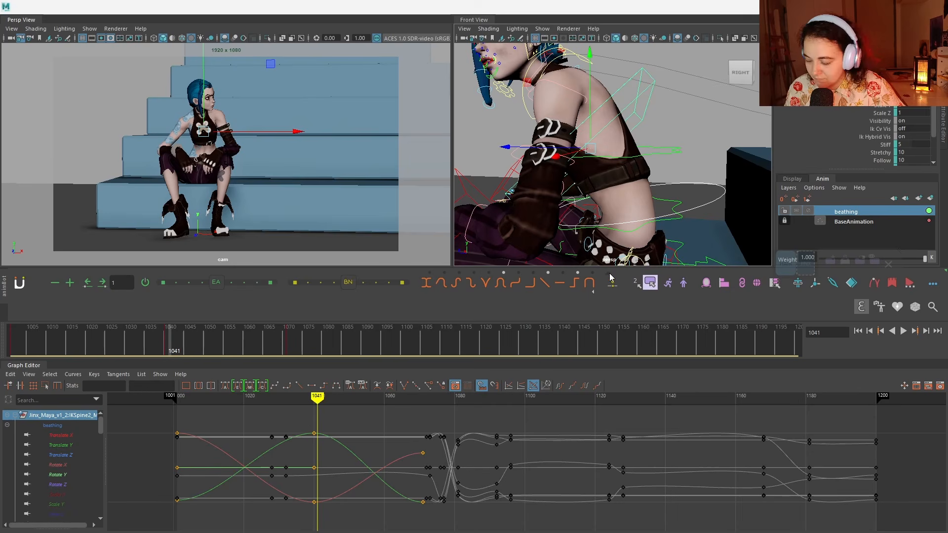
key("alt+comma")
left_click(718, 210)
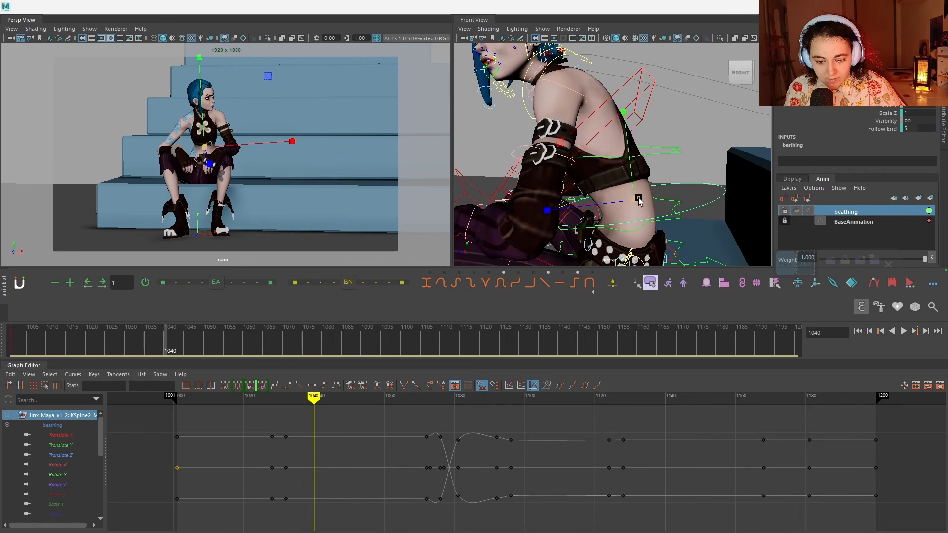
left_click_drag(643, 198, 644, 198)
key("ctrl+z")
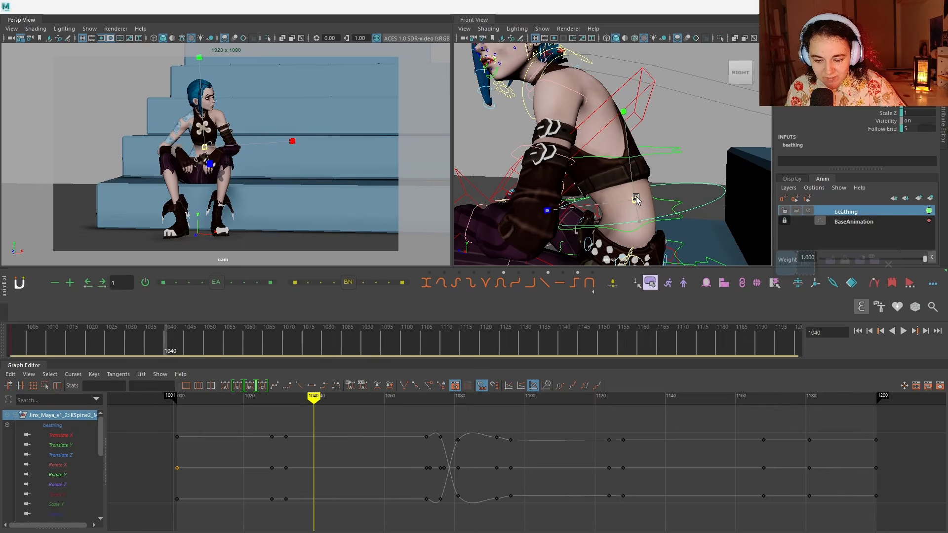
left_click_drag(640, 199, 610, 201)
key("e")
left_click_drag(690, 129, 697, 138)
Step: Copy the waist spine control's frame 1001 keys on the beathing layer to frame 1072 and review the motion
mouse_move(313, 396)
left_mouse_down()
mouse_move(214, 386)
mouse_move(426, 392)
left_mouse_up()
left_click(60, 426)
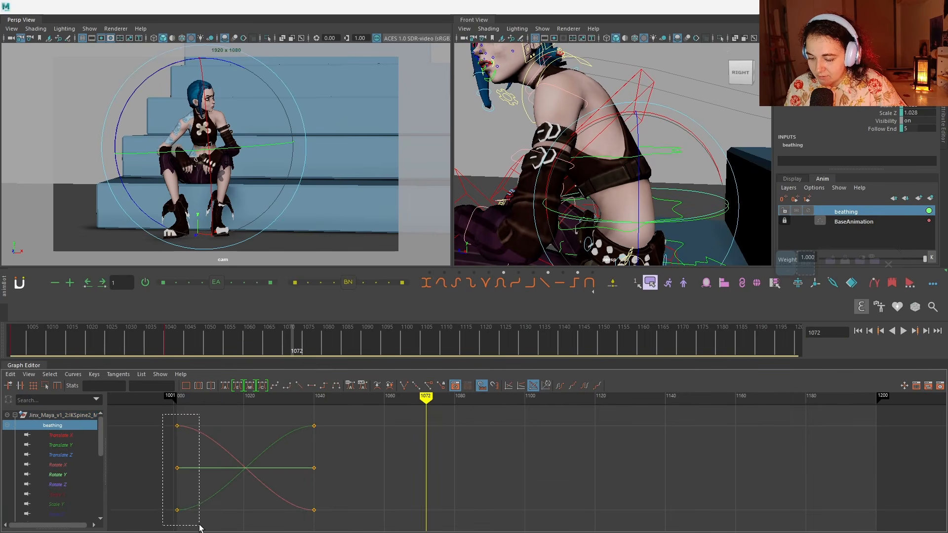
left_click_drag(200, 528, 200, 526)
key("ctrl+c")
key("ctrl+v")
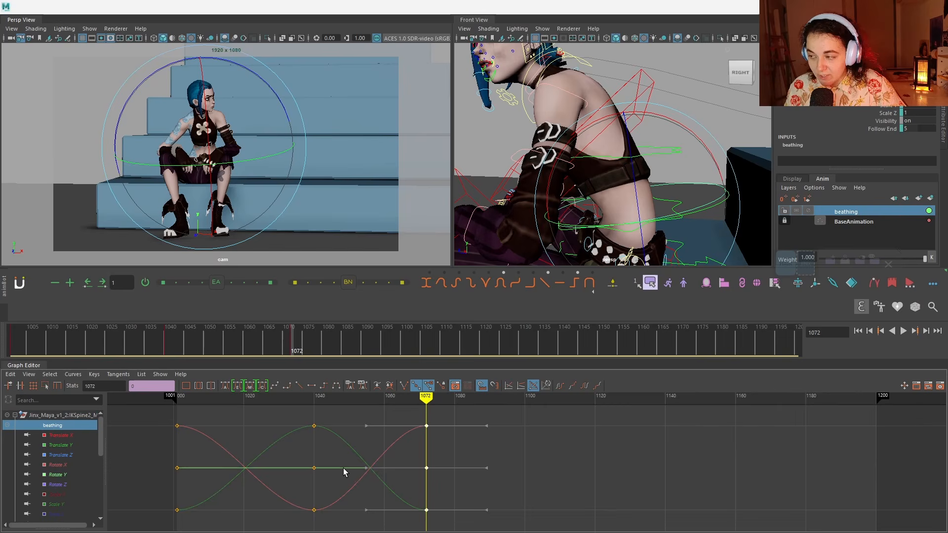
mouse_move(310, 399)
left_mouse_down()
mouse_move(214, 402)
mouse_move(307, 402)
mouse_move(345, 436)
mouse_move(391, 440)
left_mouse_up()
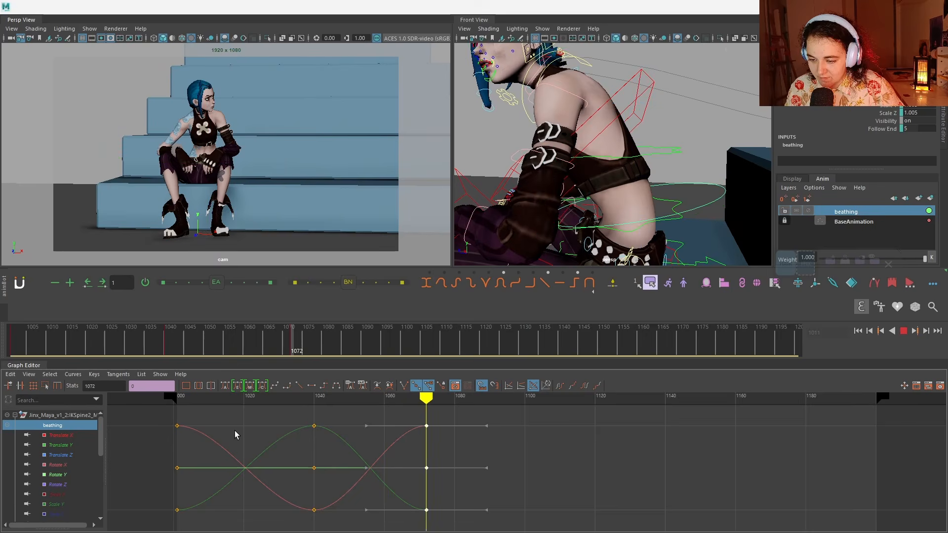
left_click(223, 402)
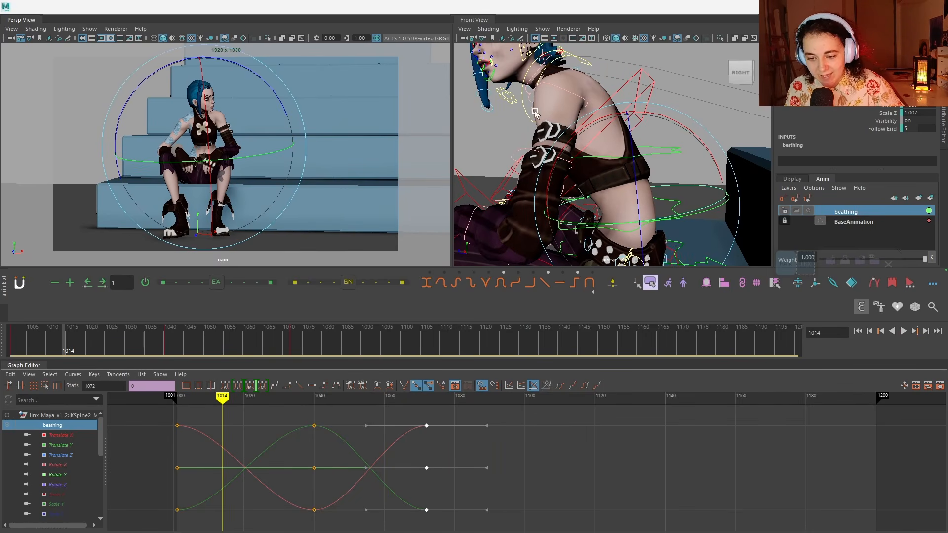
Step: Select the waist spine, chest spine and neck-base controls together to compare their curves on the beathing layer
left_click_drag(526, 142, 610, 154, "alt")
scroll(710, 180, "down", 3)
key("w")
left_click_drag(710, 179, 689, 162, "alt")
left_click(705, 153, "shift")
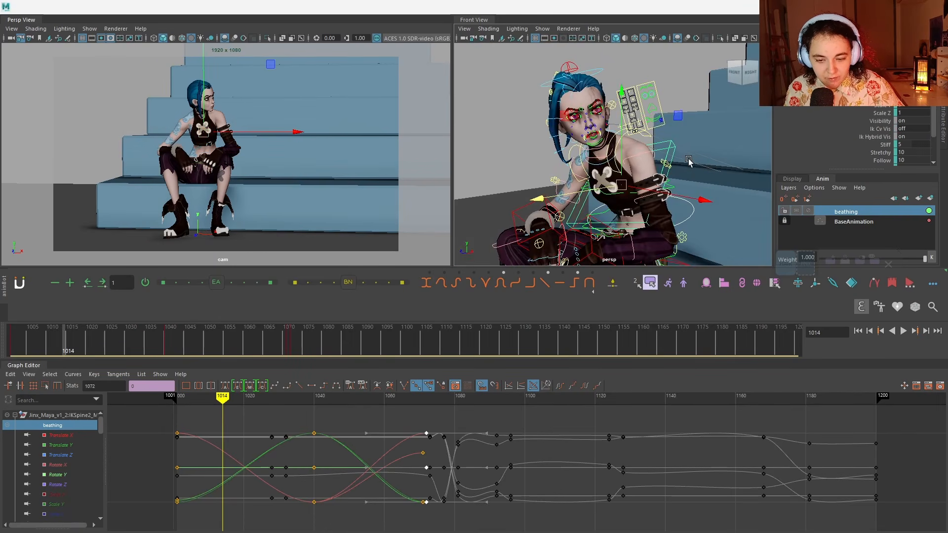
left_click(599, 166)
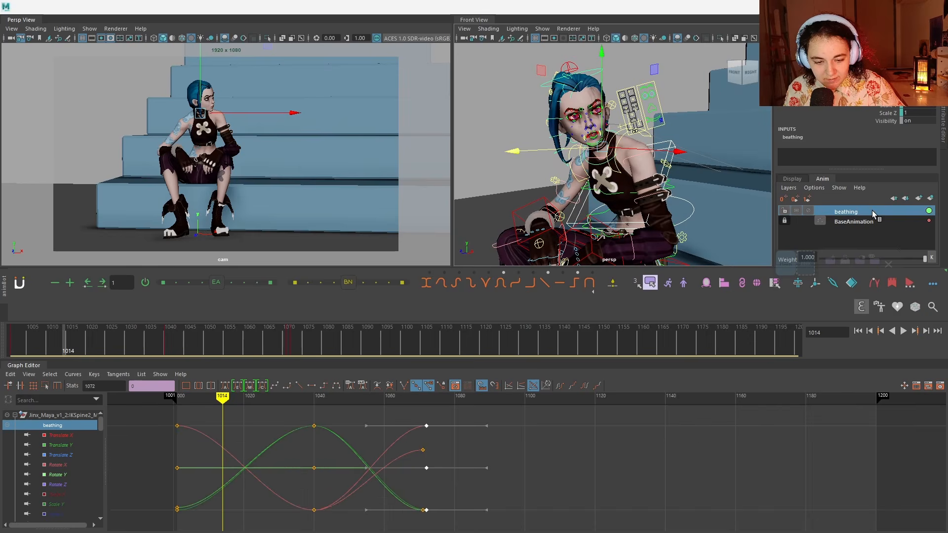
right_click(872, 211)
left_click(859, 246)
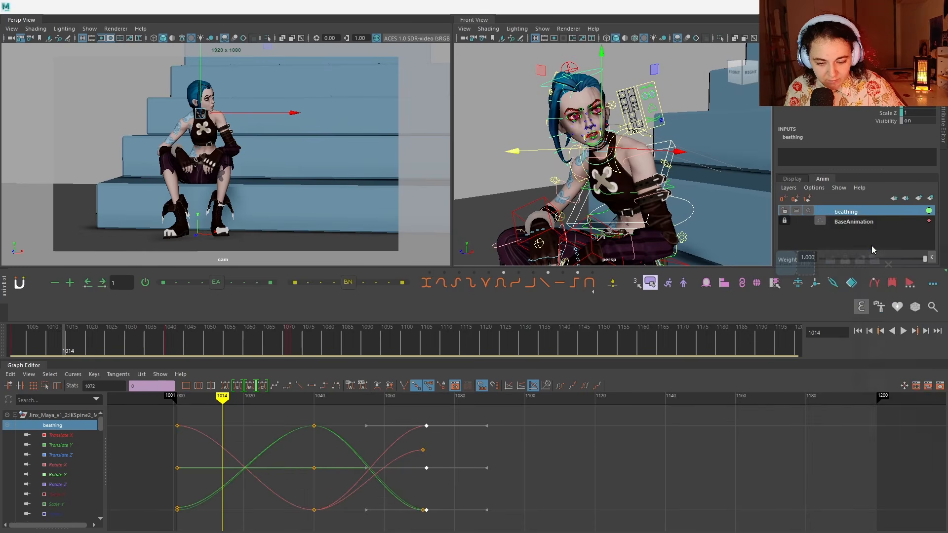
Step: Key the head control's rotation at frame 1071 on the beathing layer and check it at frame 1020
left_click(852, 213)
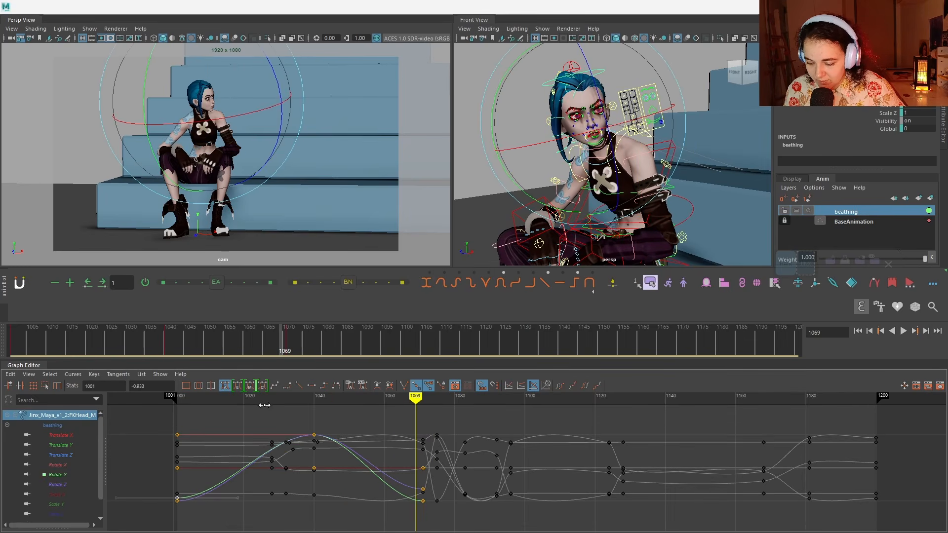
left_click(258, 401)
key("w")
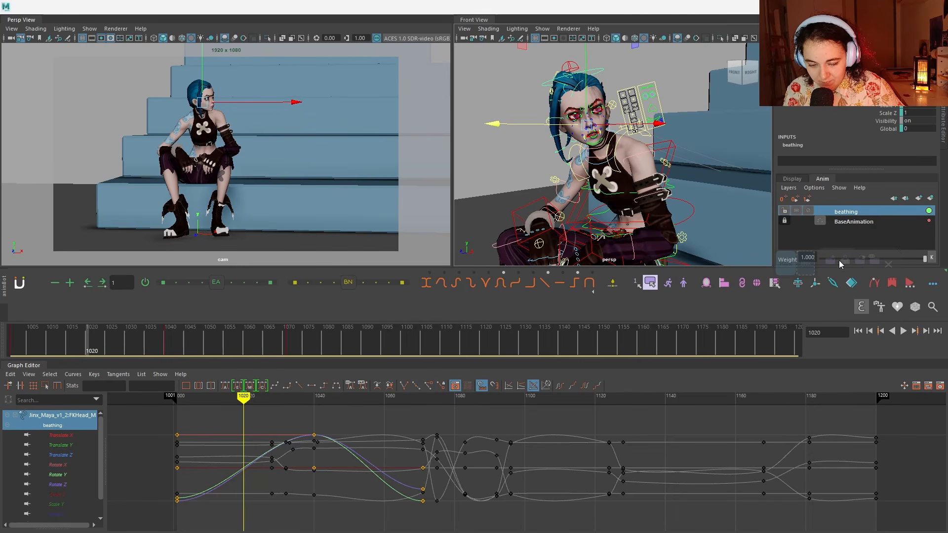
Step: Select all controls belonging to the beathing layer and make that layer active for editing
left_click(787, 265)
left_click(867, 217)
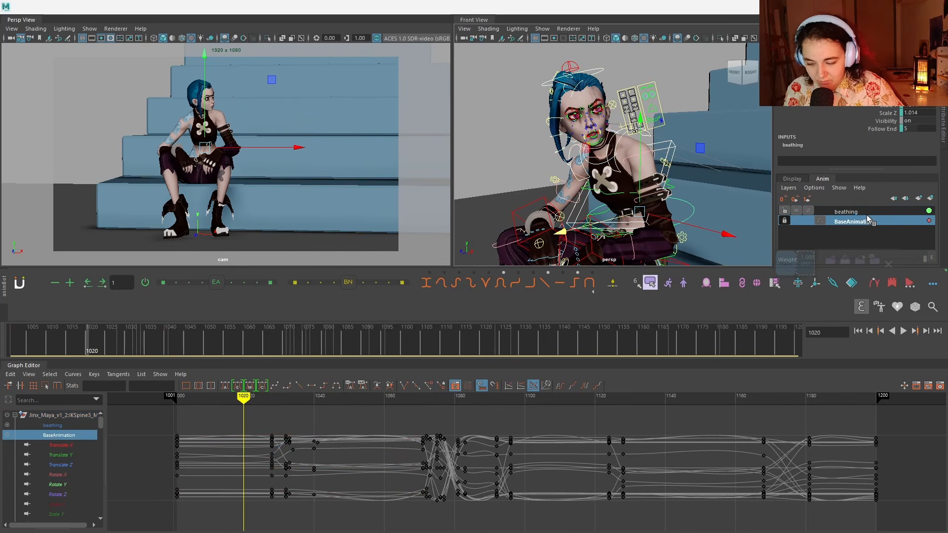
left_click(888, 210)
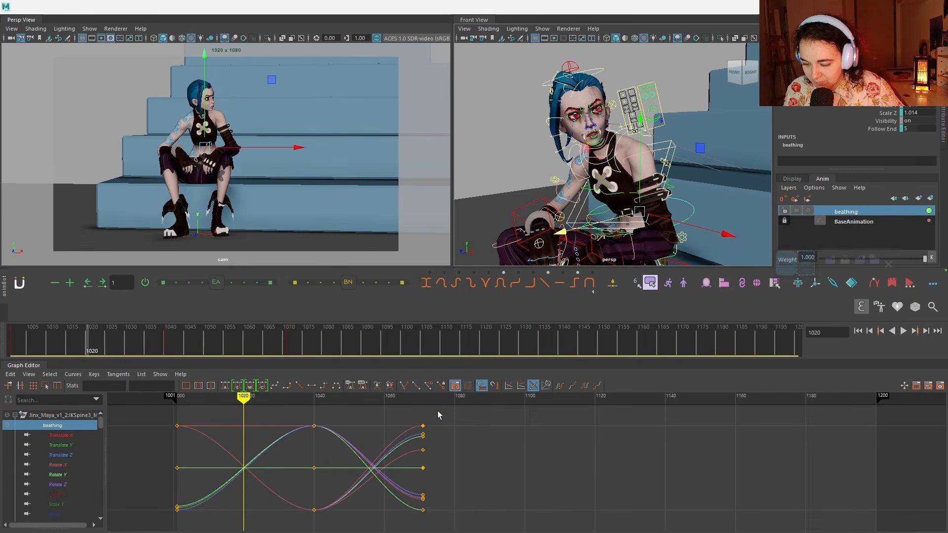
Step: Copy the frame 1071 keys of all beathing layer controls onto frame 1001 and play back the loop
left_click_drag(430, 398, 423, 398)
left_click_drag(423, 399, 419, 398)
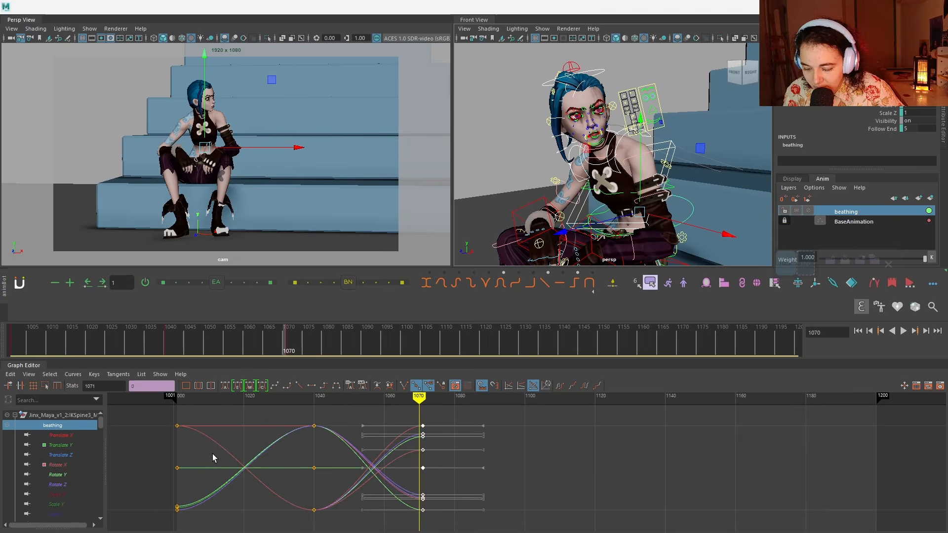
left_click_drag(184, 402, 176, 401)
key("ctrl+v")
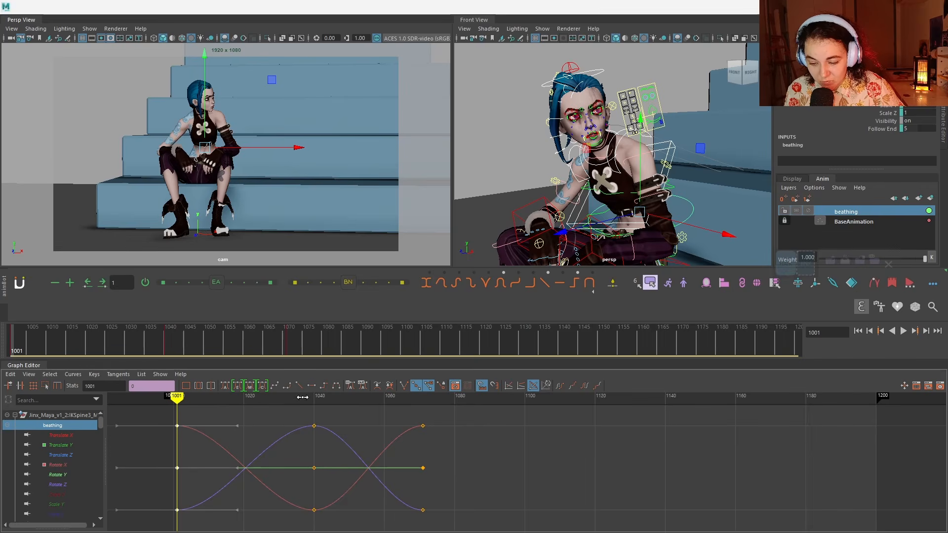
mouse_move(302, 397)
left_mouse_down()
mouse_move(440, 398)
mouse_move(265, 402)
left_mouse_up()
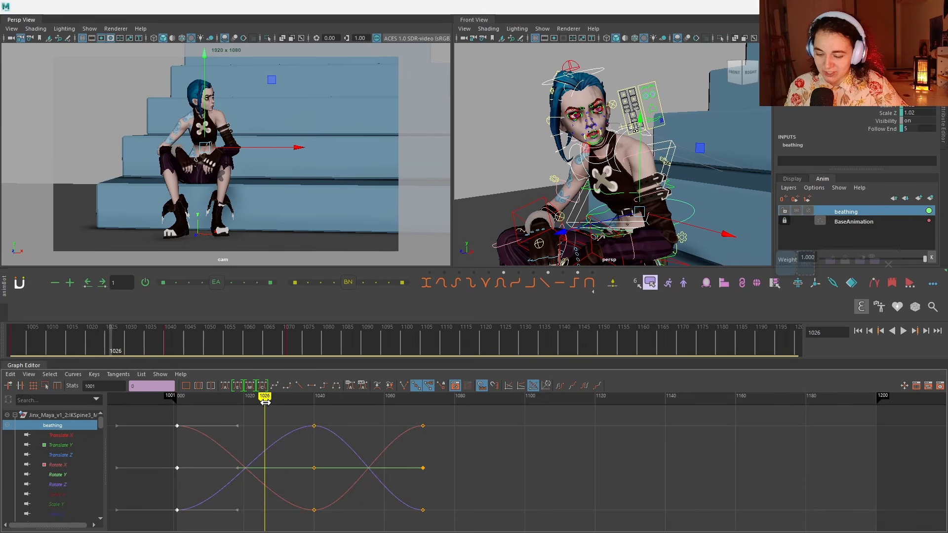
key("alt+v")
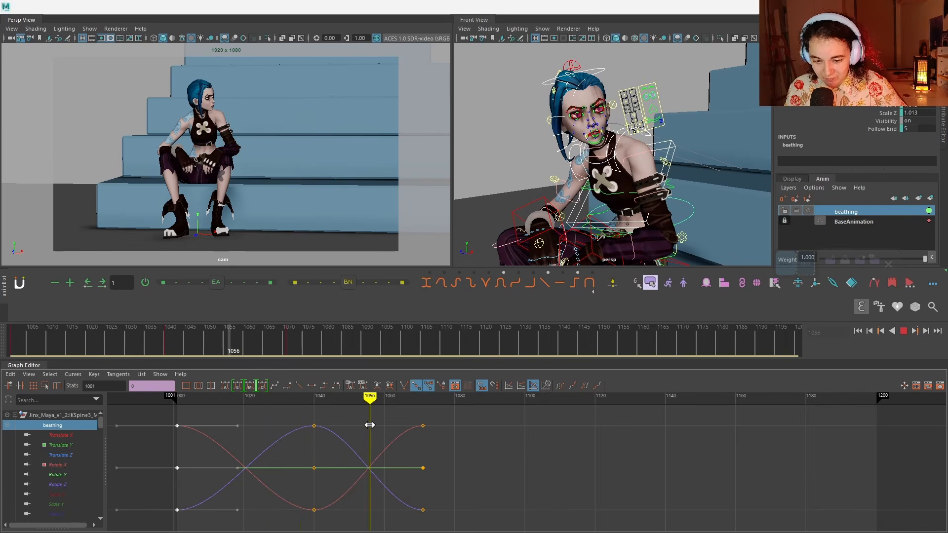
key("alt+v")
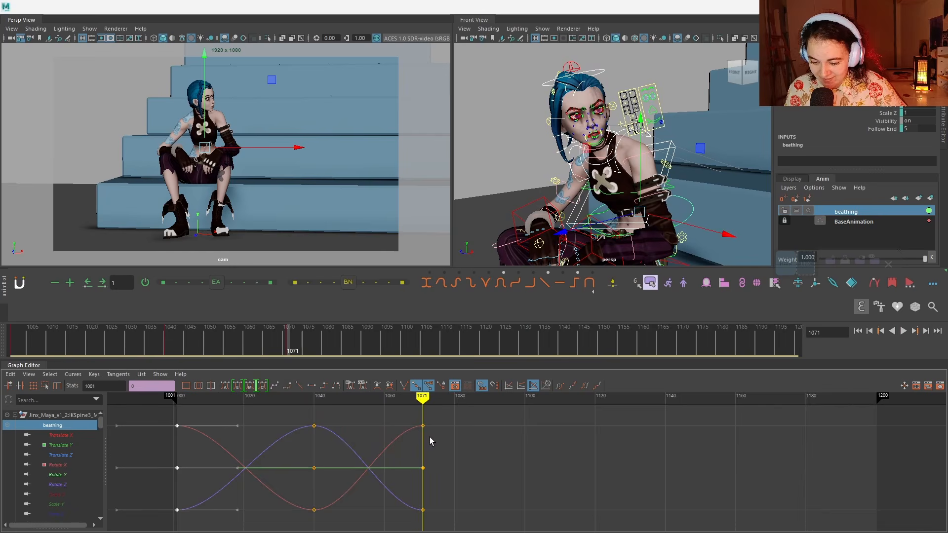
Step: Display curve infinity, set the beathing curves' post infinity to Cycle and scrub the repeated breathing
left_click(28, 374)
left_click(41, 435)
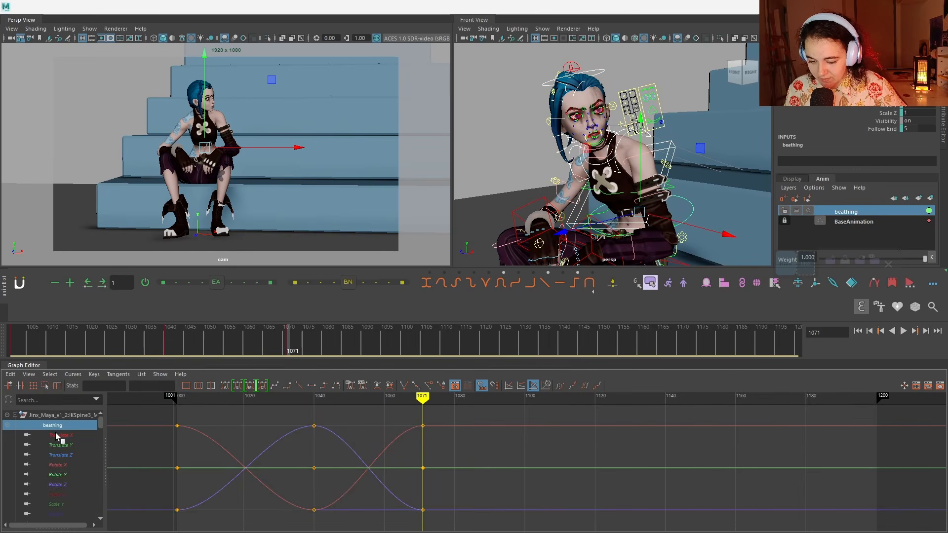
left_click(73, 374)
mouse_move(161, 122)
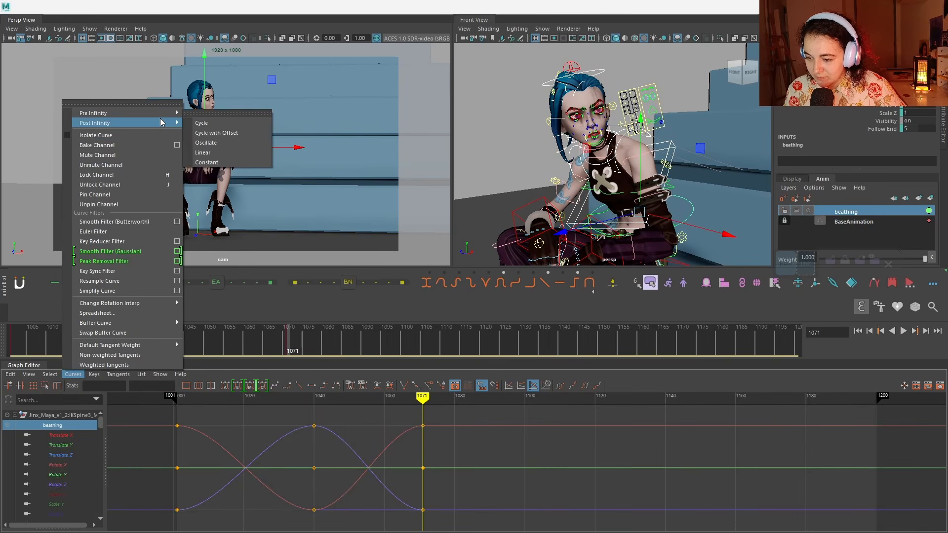
left_click(206, 126)
scroll(345, 395, "down", 3)
mouse_move(345, 395)
left_mouse_down()
mouse_move(322, 399)
mouse_move(450, 425)
left_mouse_up()
mouse_move(504, 431)
left_mouse_down()
mouse_move(879, 434)
mouse_move(400, 434)
left_mouse_up()
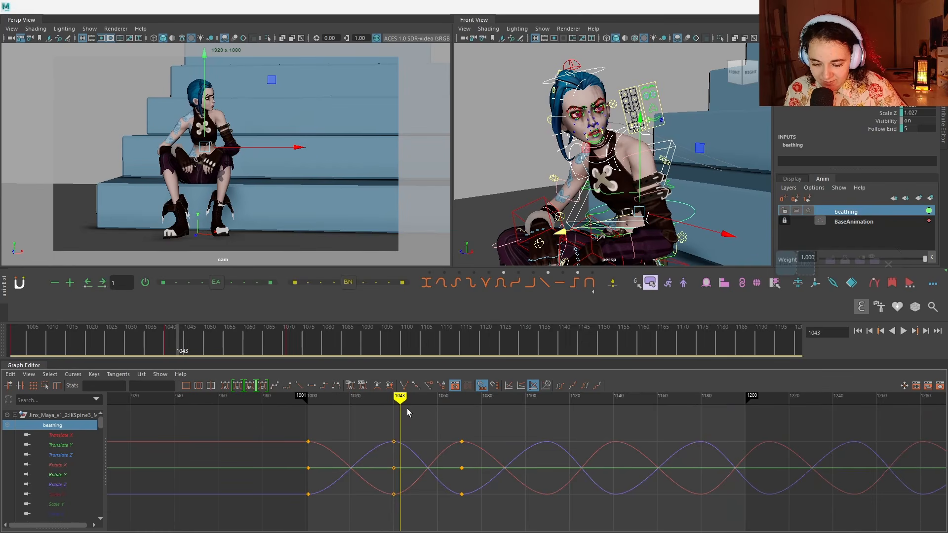
mouse_move(386, 407)
left_mouse_down()
mouse_move(342, 407)
mouse_move(352, 406)
left_mouse_up()
Step: Move the head control's frame 1040 Rotate Z peak on the beathing layer to about frame 1026
left_click(609, 154)
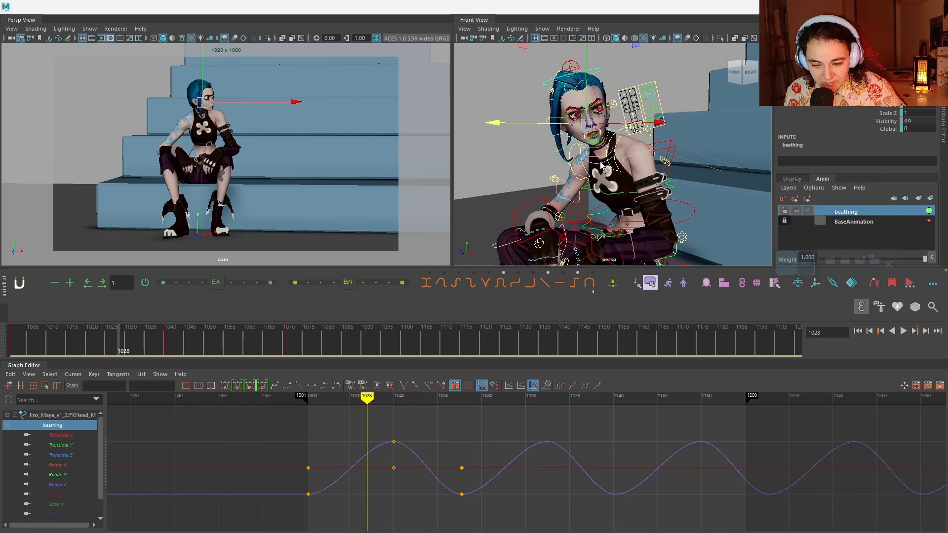
key("f")
left_click(314, 435)
middle_click_drag(349, 426, 298, 426)
Step: Key the head control at about frame 1043 and at frame 1058 on the beathing layer, lowering the Rotate Z curve there
mouse_move(275, 405)
left_mouse_down()
mouse_move(255, 405)
mouse_move(329, 405)
left_mouse_up()
key("s")
middle_click_drag(340, 418, 340, 437)
left_click(341, 436)
mouse_move(328, 406)
left_mouse_down()
mouse_move(205, 407)
mouse_move(392, 425)
mouse_move(381, 426)
left_mouse_up()
left_click(373, 494)
key("s")
middle_click_drag(391, 465, 387, 472)
left_click_drag(382, 407, 260, 416)
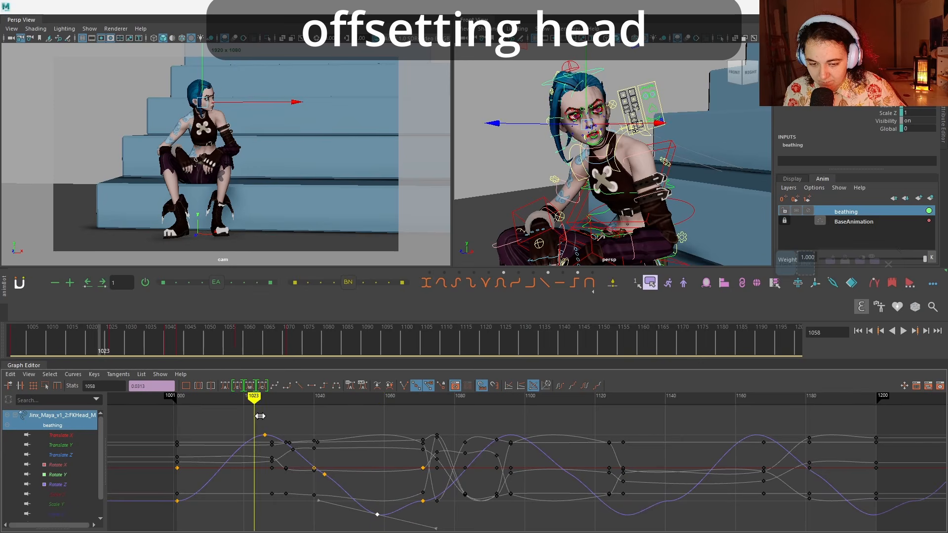
Step: Play back the breathing, and key the upper spine control IKSpine3 at frame 1026 on the beathing layer
key("alt+v")
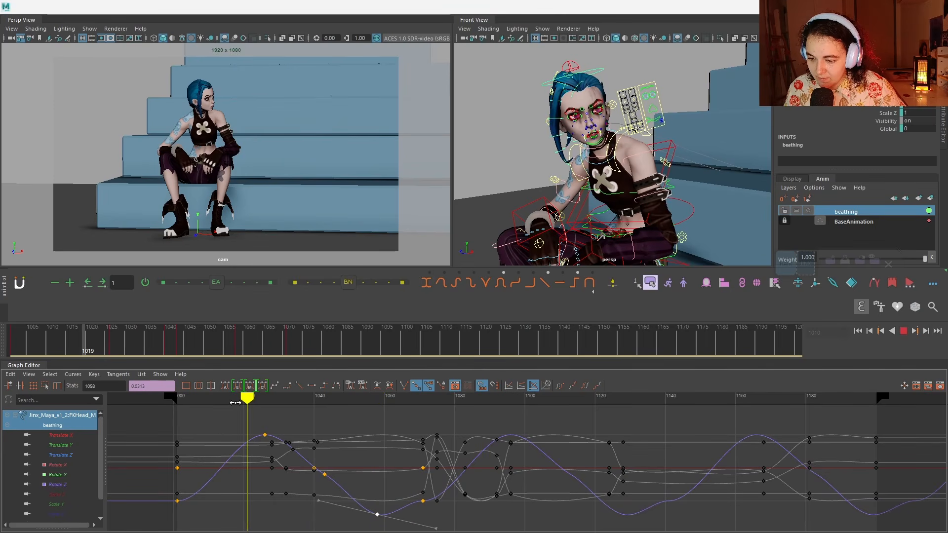
key("alt+v")
left_click(671, 144)
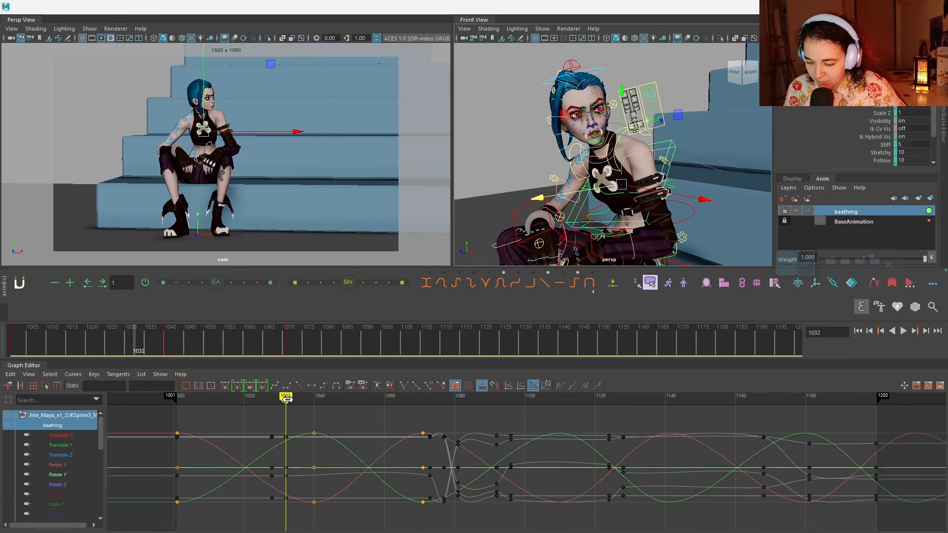
mouse_move(287, 399)
left_mouse_down()
mouse_move(246, 399)
mouse_move(266, 399)
left_mouse_up()
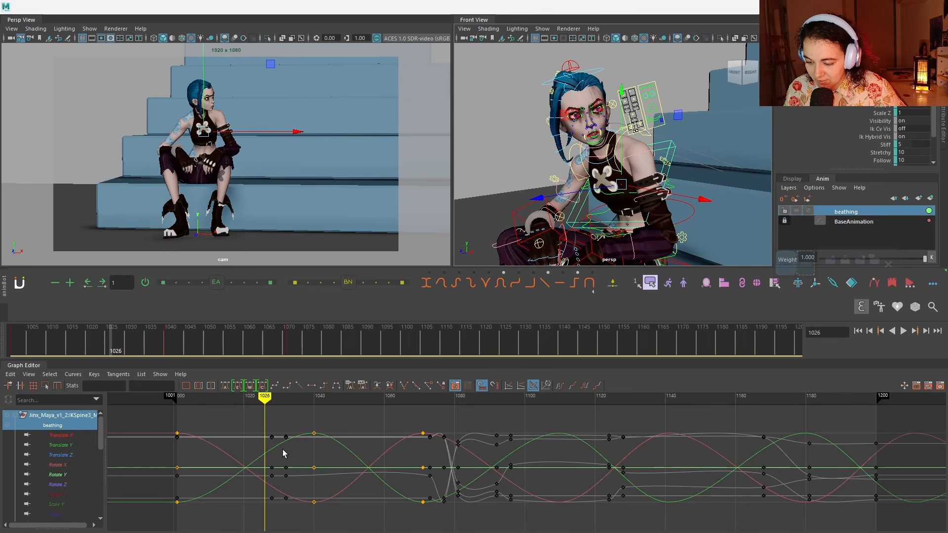
key("s")
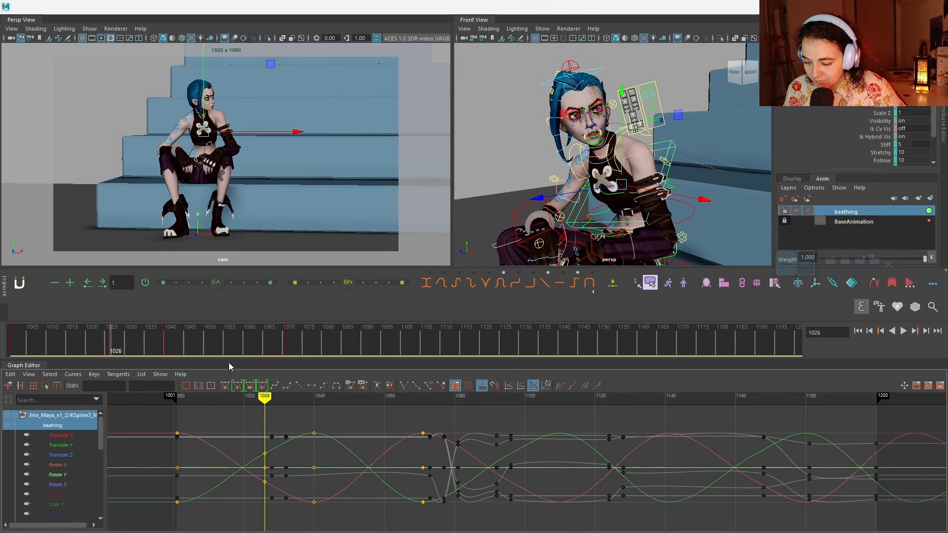
left_click_drag(267, 397, 286, 397)
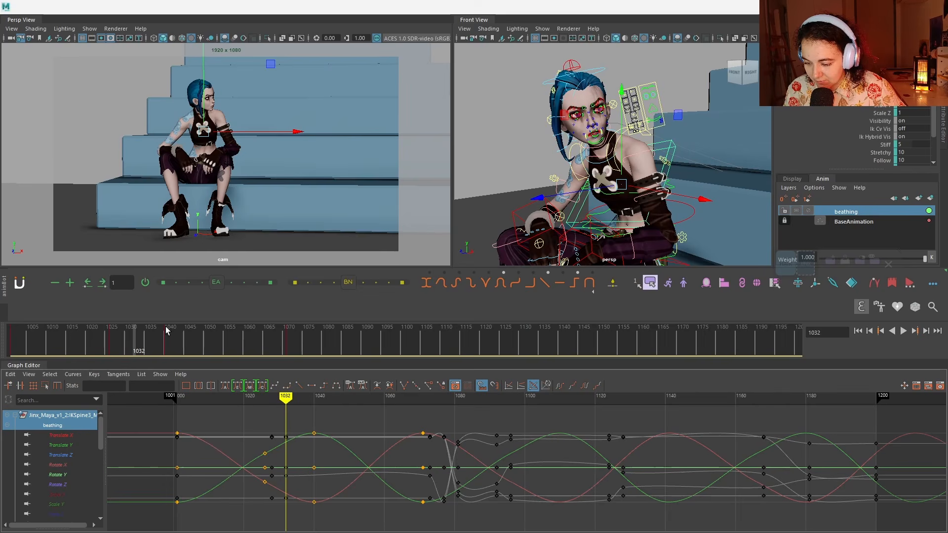
middle_click_drag(135, 340, 114, 343)
key("s")
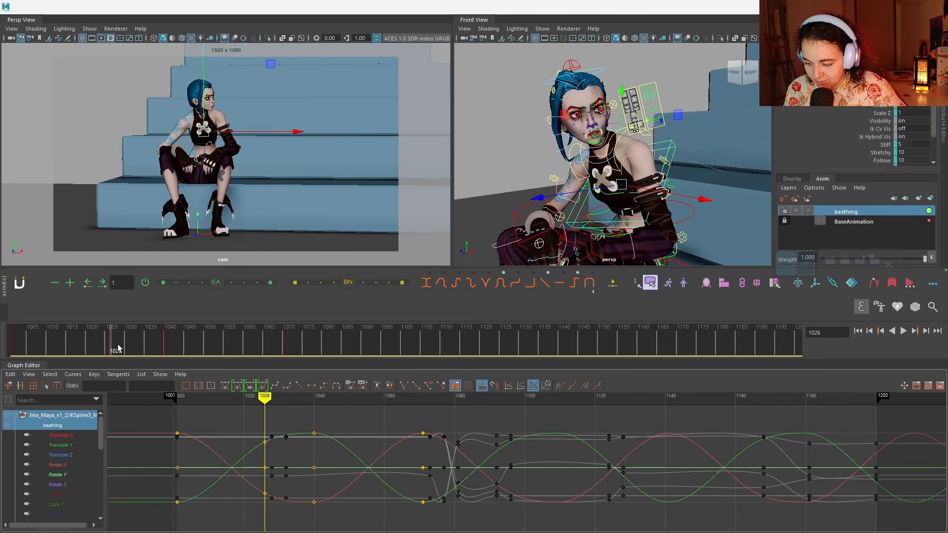
key("ctrl+z")
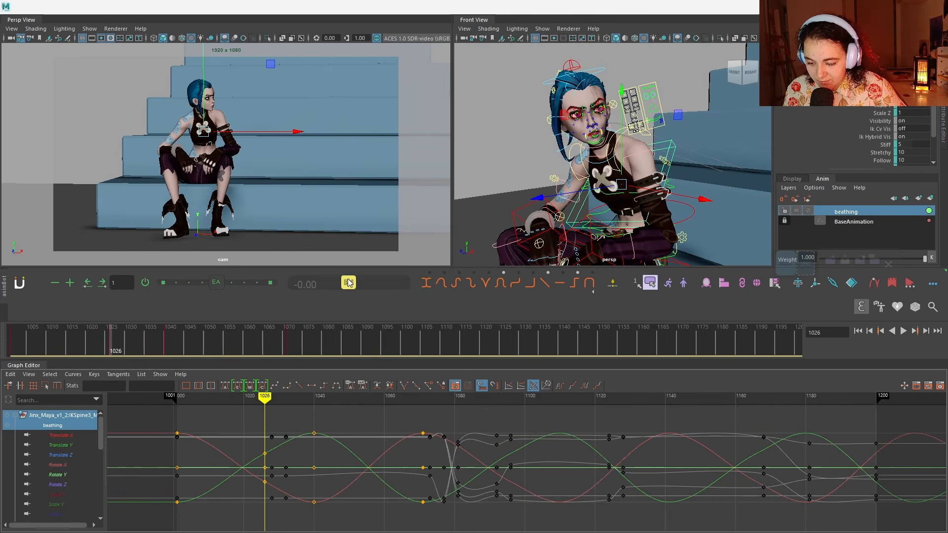
Step: Blend IKSpine3's frame 1026 keys about 49 toward the neighbouring pose, raise its Translate Y to the peak and shift the following key to about 1041
left_click_drag(348, 283, 386, 285)
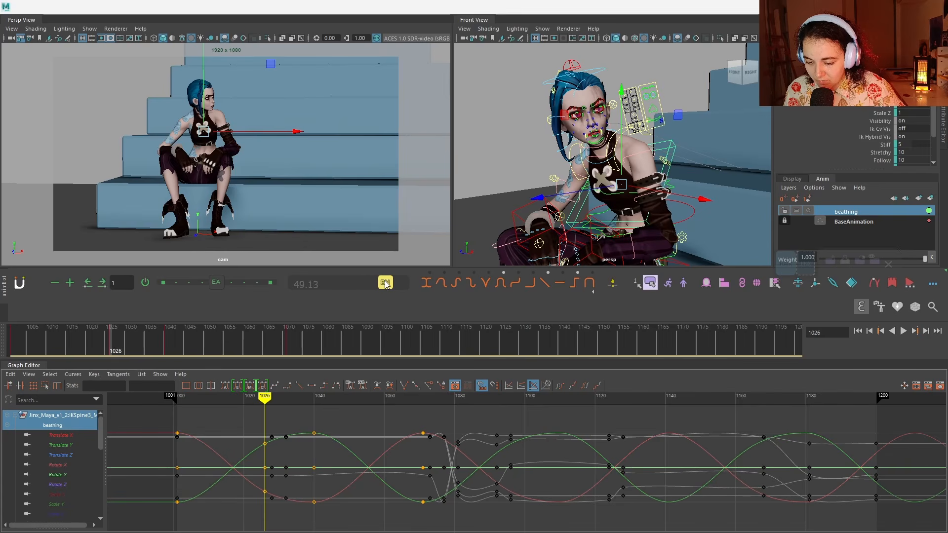
left_click(79, 443)
left_click_drag(244, 419, 281, 448)
middle_click_drag(281, 448, 285, 444)
left_click_drag(265, 398, 345, 430)
left_click_drag(303, 415, 329, 437)
middle_click_drag(329, 437, 332, 442)
Step: Shift IKSpine3's frame 1040 Rotate X low key to about frame 1045 and play back the result
left_click(58, 465)
left_click_drag(319, 440, 306, 522)
middle_click_drag(316, 514, 337, 514)
left_click_drag(348, 399, 181, 444)
key("alt+v")
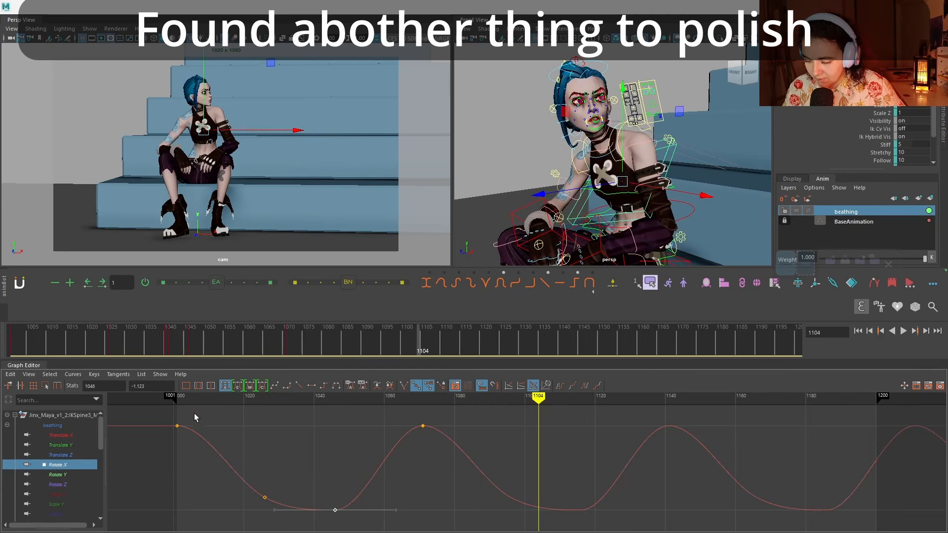
Step: Key IKSpine3 at frame 1012 and adjust its Rotate X and Translate Y values there for a slower start
mouse_move(204, 400)
left_mouse_down()
mouse_move(192, 401)
mouse_move(476, 395)
mouse_move(215, 396)
left_mouse_up()
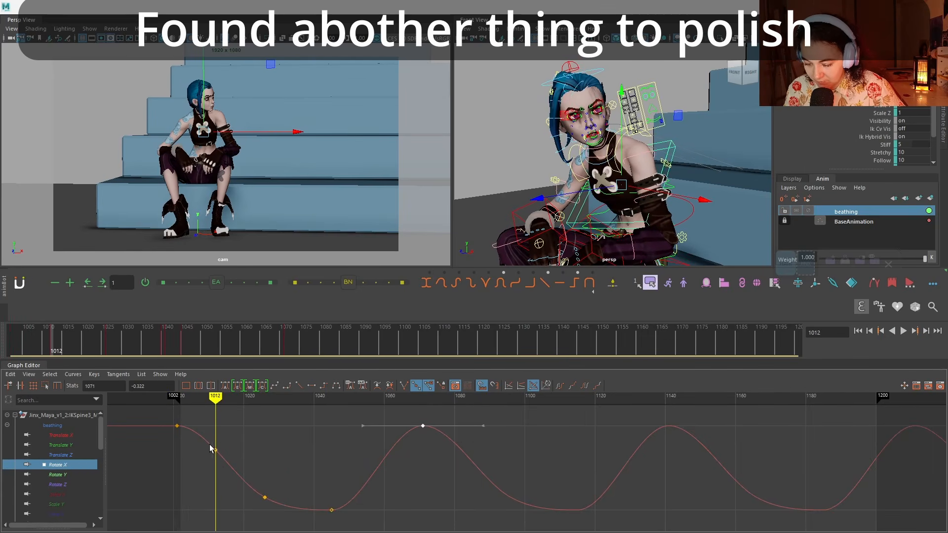
left_click(59, 445)
left_click(216, 488)
left_click_drag(328, 410, 225, 398)
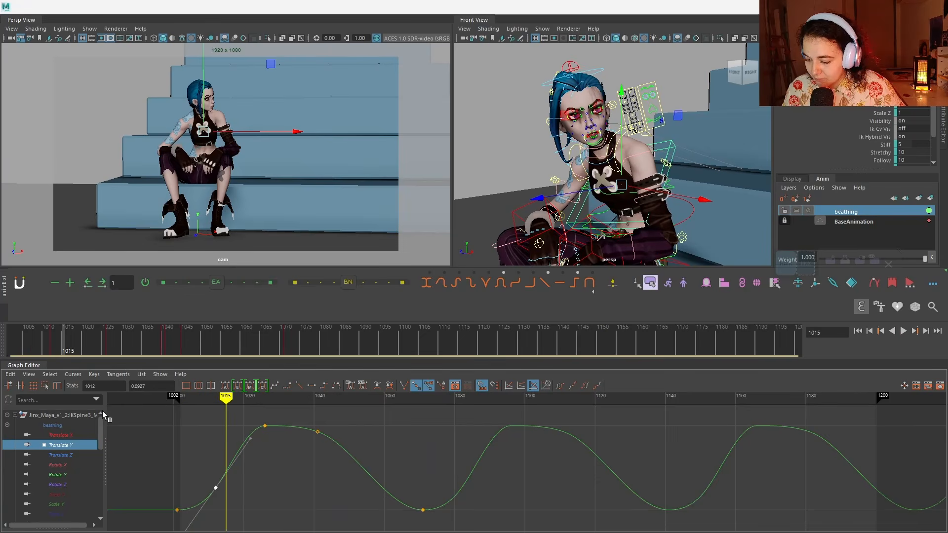
left_click(89, 414)
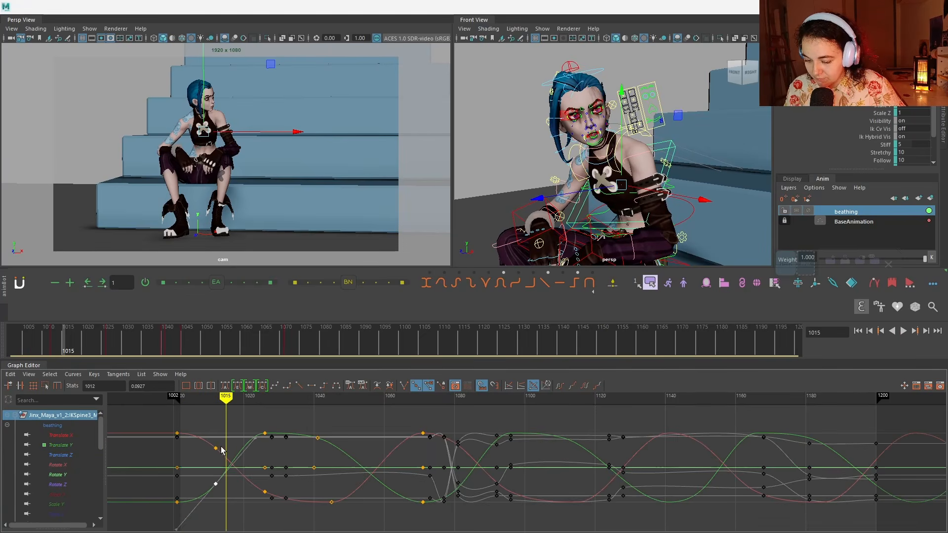
left_click(63, 426)
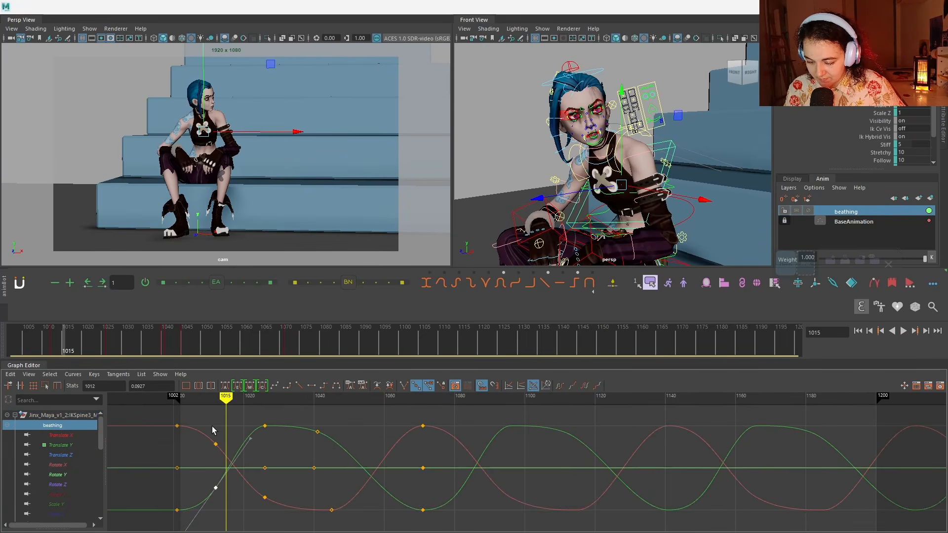
Step: Select all beathing layer objects and copy their keys from frames 1001 to 1071 onto frames 1071 and 1141
right_click(884, 213)
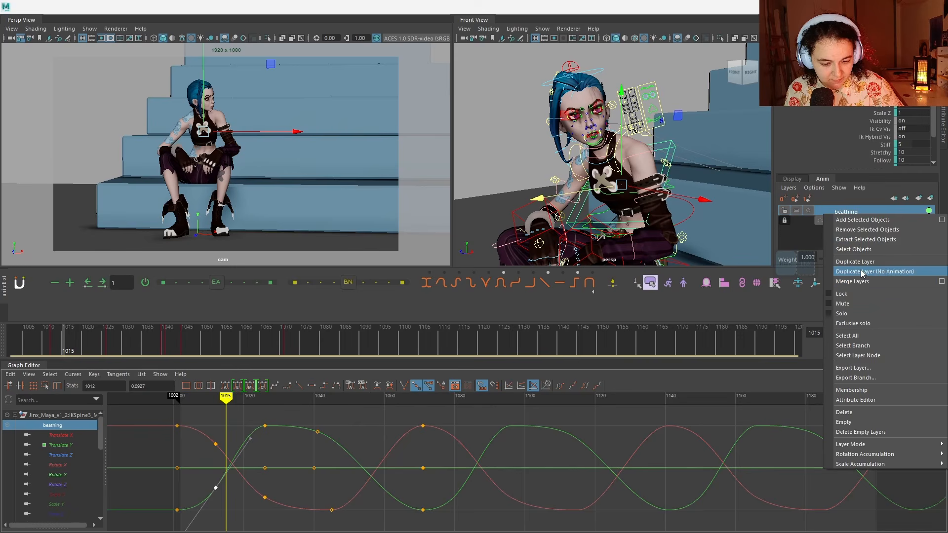
left_click(853, 249)
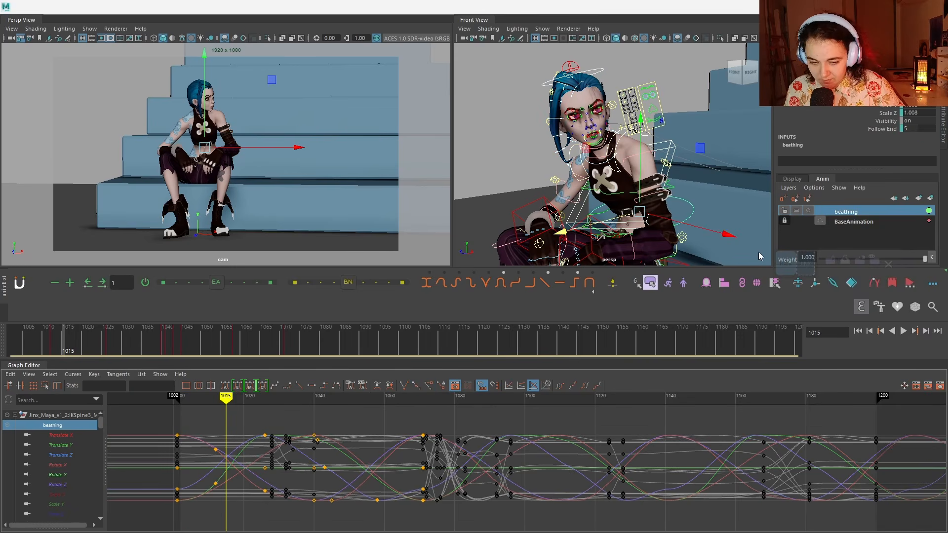
left_click(870, 207)
key("f")
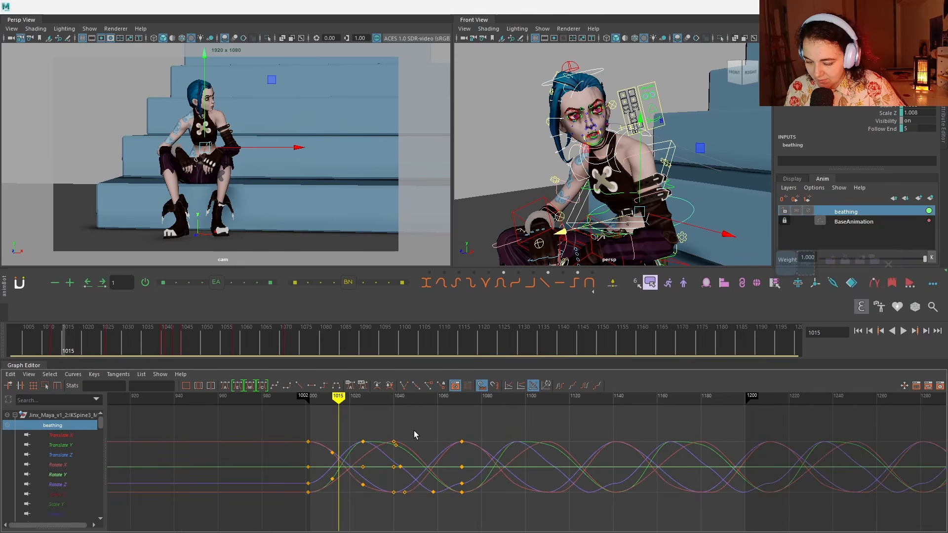
left_click_drag(447, 530, 467, 527)
left_click(462, 397)
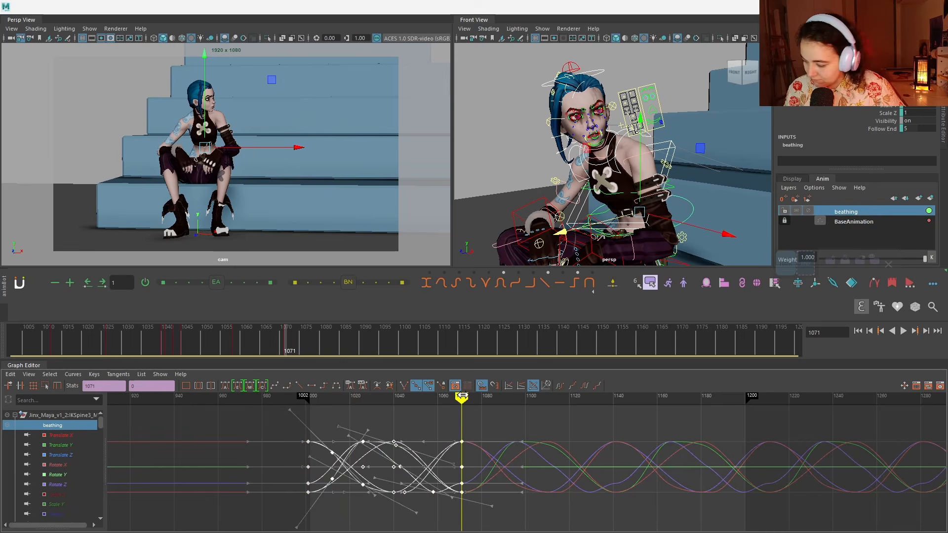
key("ctrl+c")
key("ctrl+v")
left_click(616, 398)
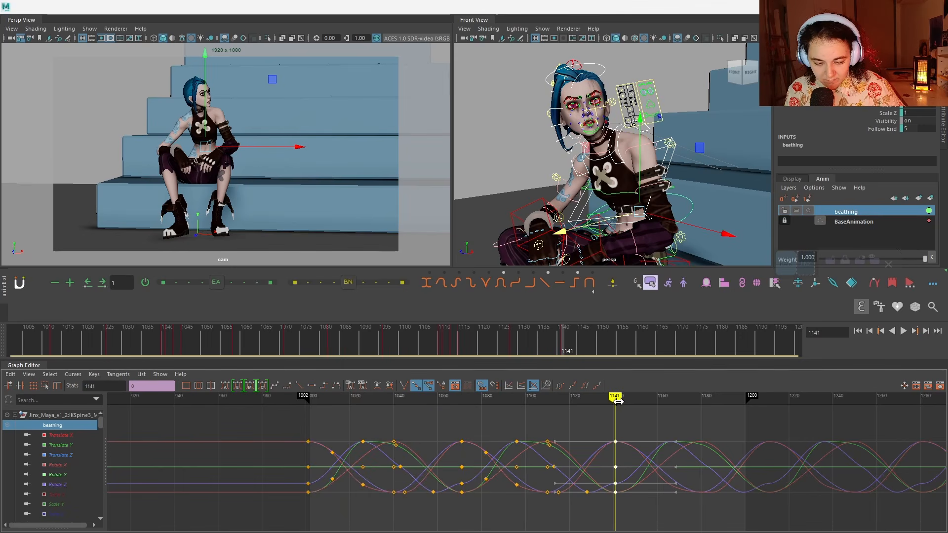
key("ctrl+v")
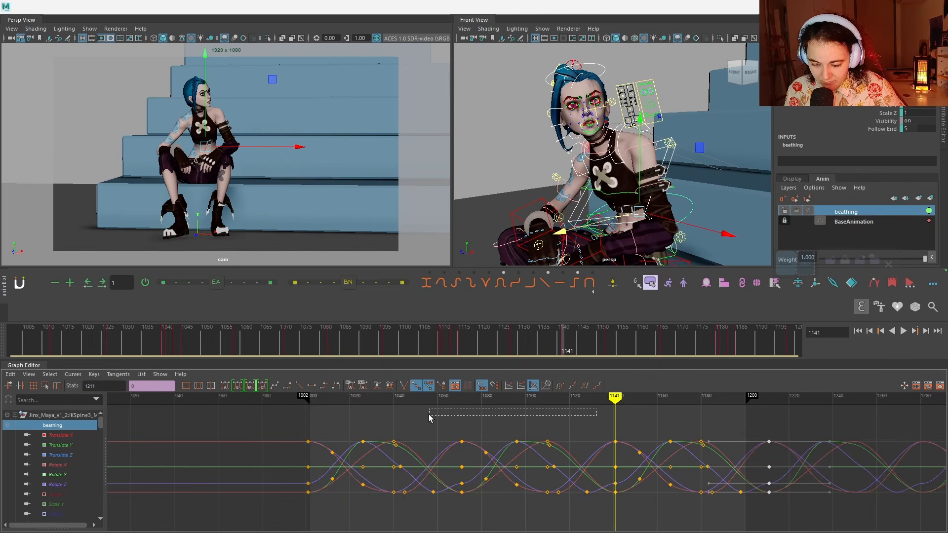
Step: Compress the beathing layer keys after frame 1081 in time so the last ones land on frame 1162
left_click_drag(431, 398, 483, 398)
left_click_drag(483, 407, 796, 522)
left_click(429, 410)
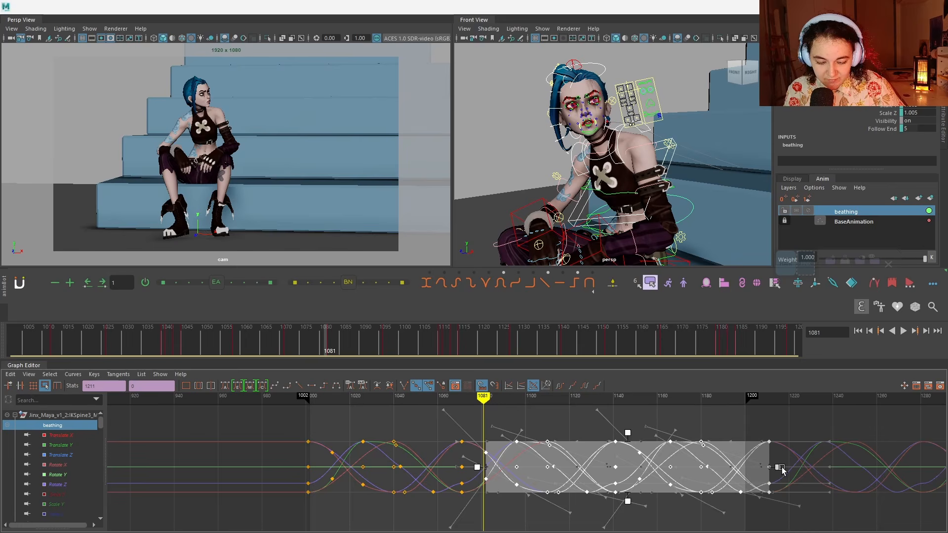
left_click_drag(759, 462, 645, 443)
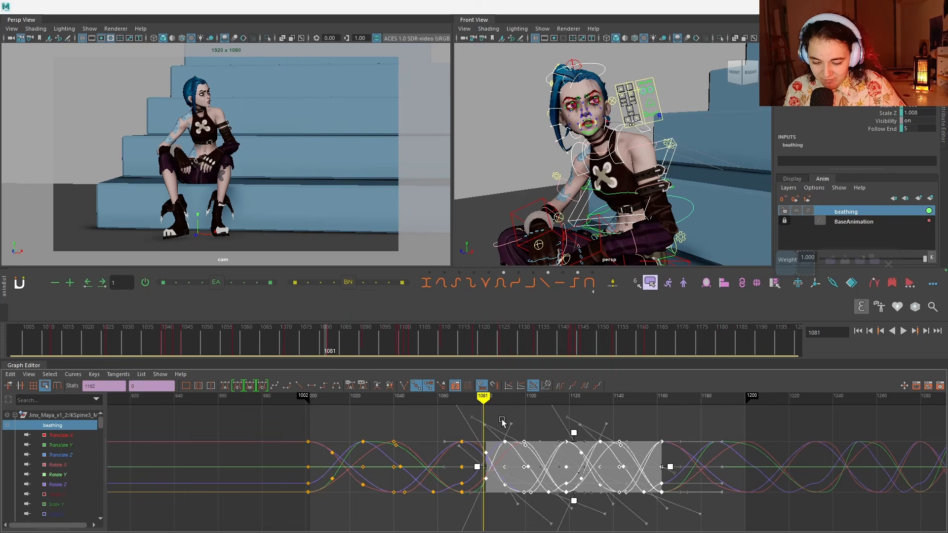
left_click(527, 431)
Step: Paste another breathing cycle at frame 1162 and compress its keys in time to end at frame 1218
mouse_move(484, 403)
left_mouse_down()
mouse_move(660, 420)
mouse_move(666, 404)
mouse_move(685, 503)
left_mouse_up()
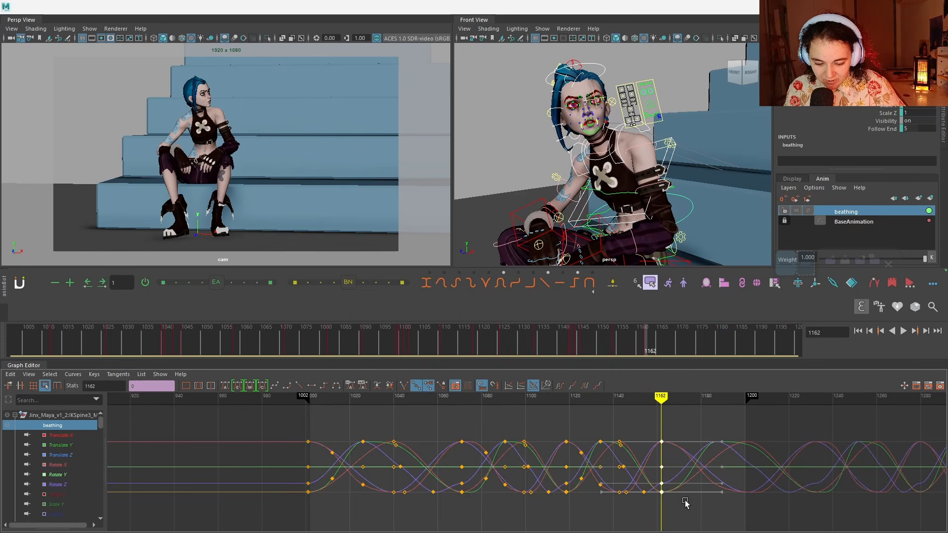
key("ctrl+v")
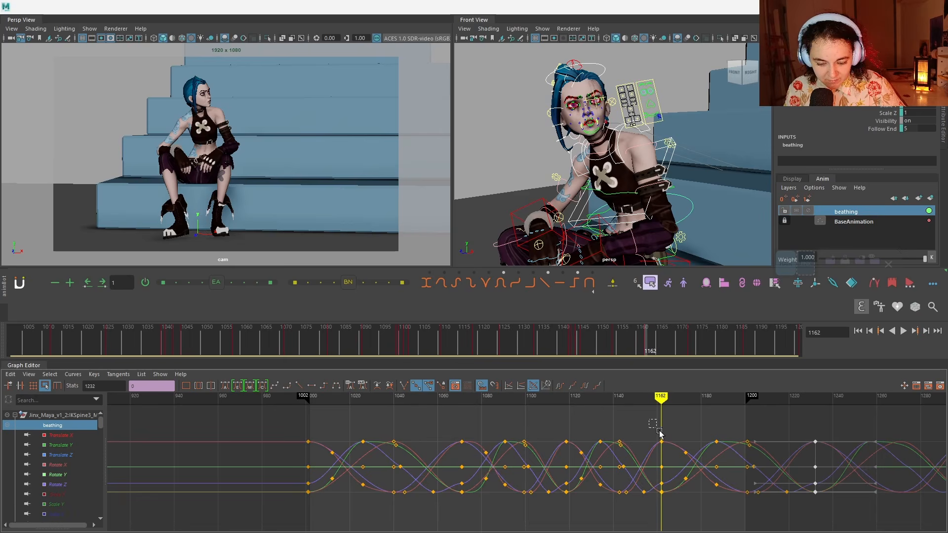
left_click_drag(660, 432, 756, 511, "shift")
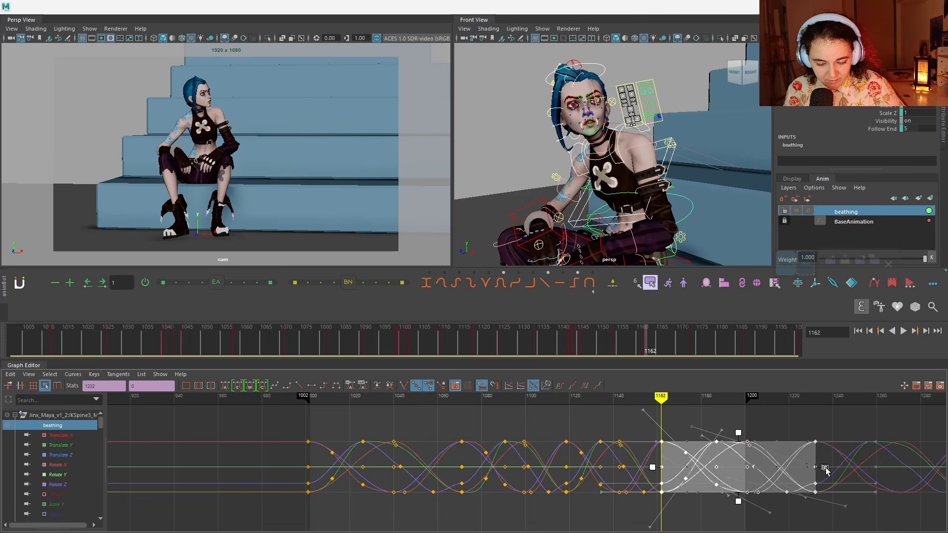
left_click_drag(810, 465, 781, 466)
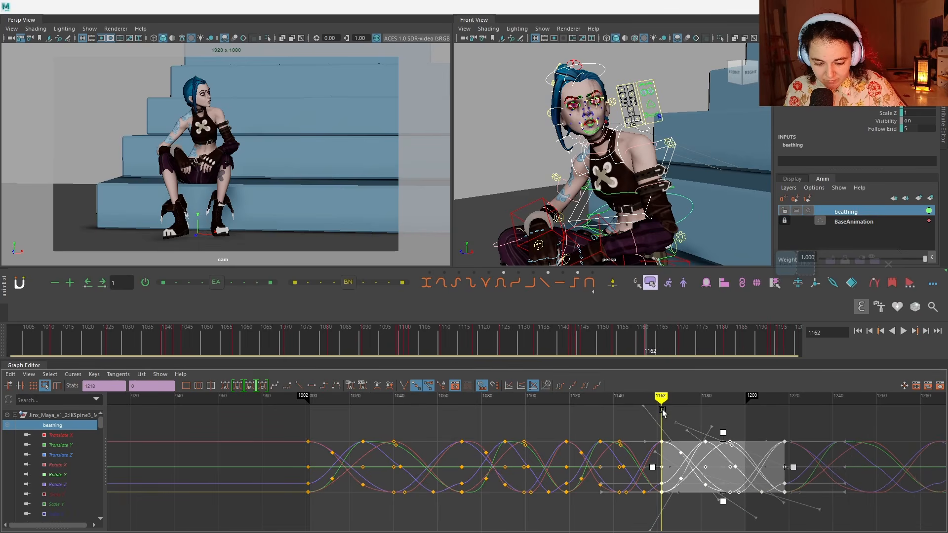
left_click(484, 420)
Step: Play back the retimed breathing from about frame 1009 and scrub to about frame 1050
left_click(326, 400)
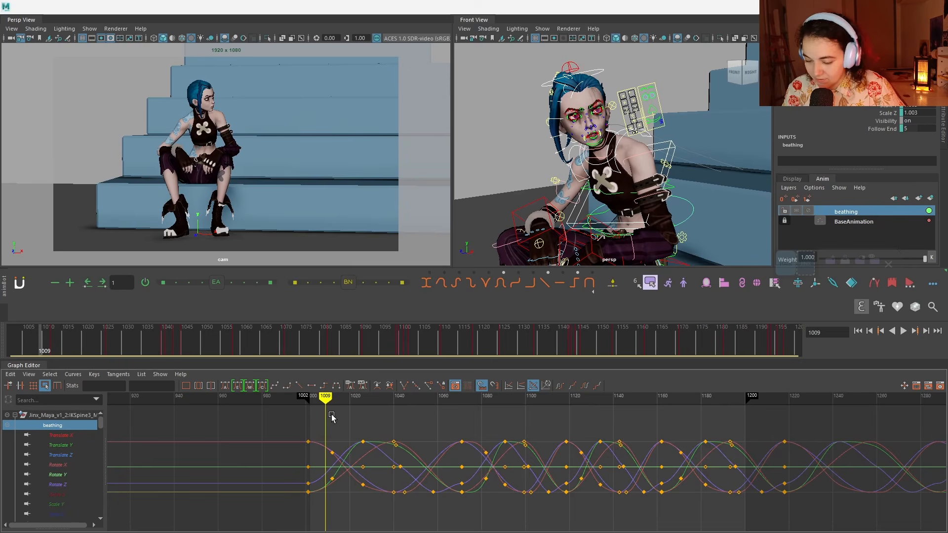
key("alt+v")
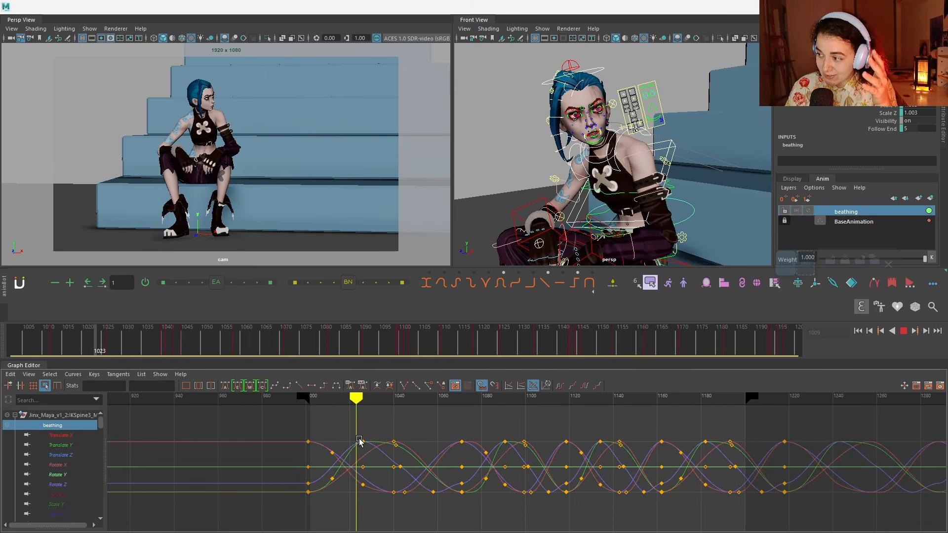
left_click(413, 399)
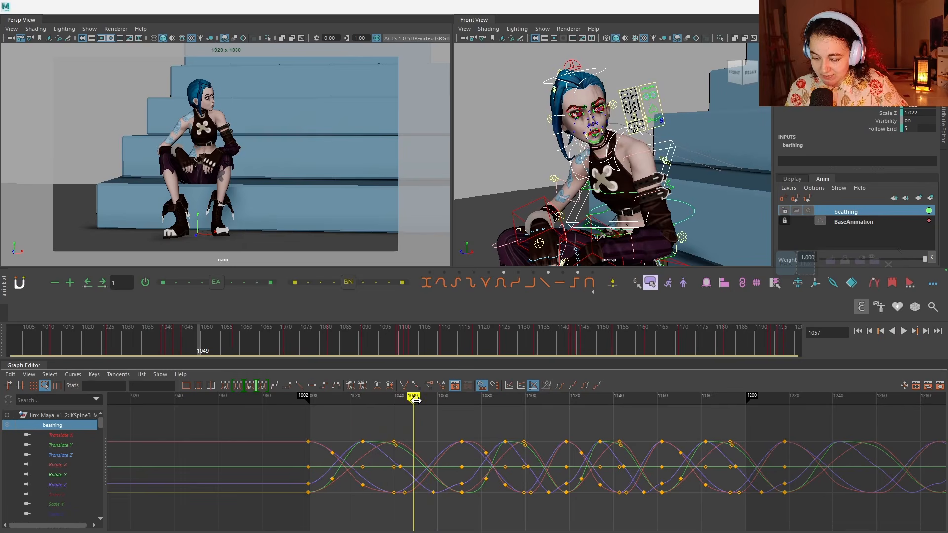
Step: Deselect all controls, playblast the cam view as IDLE.mov and dismiss the Keyframe MP demo notice
left_click(291, 148)
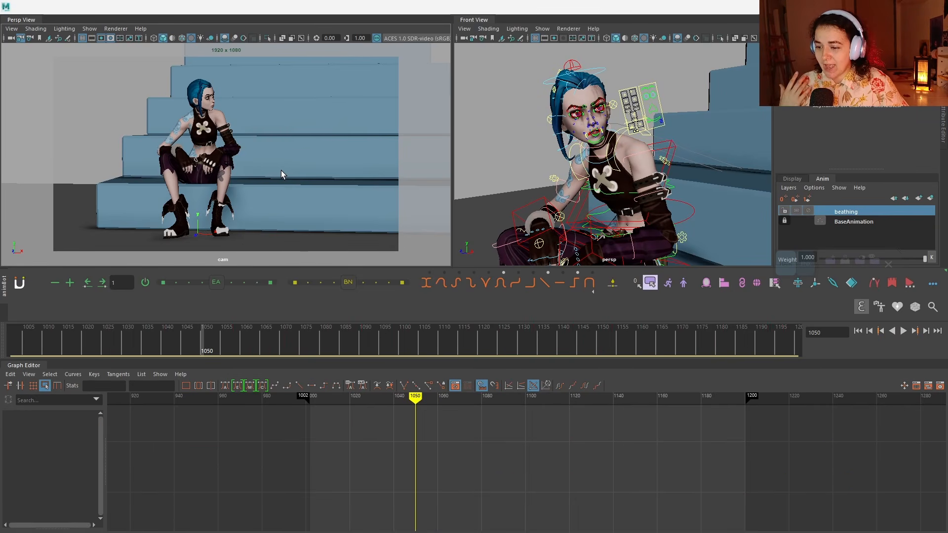
right_click(224, 329)
left_click(270, 514)
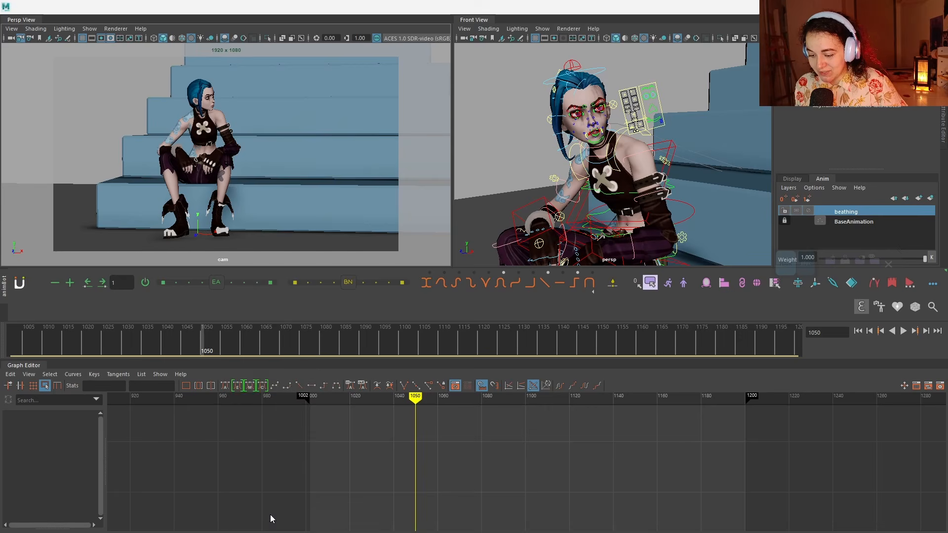
left_click(450, 274)
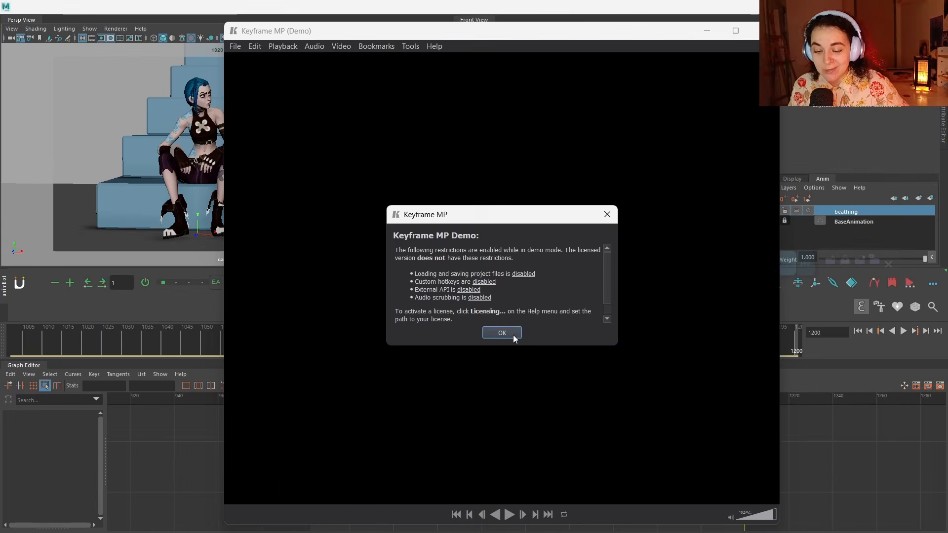
left_click(513, 334)
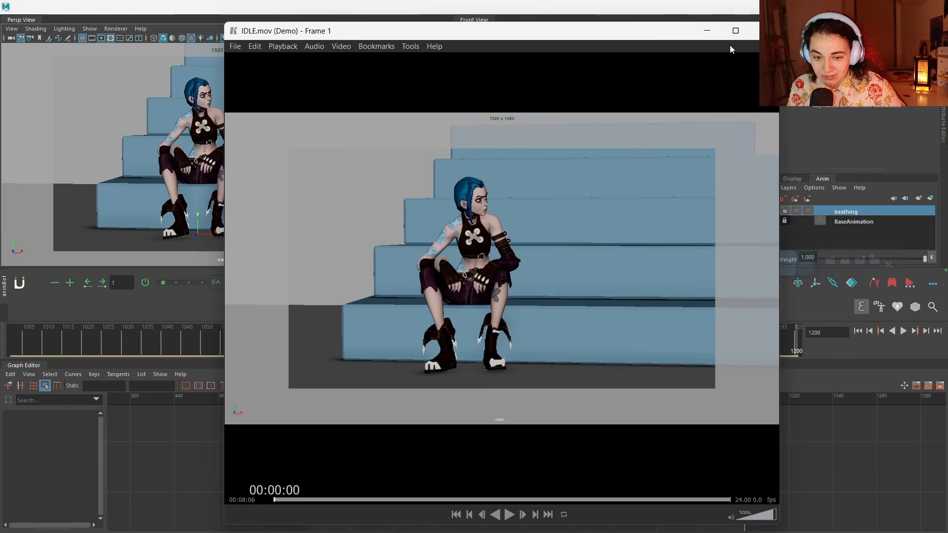
Step: Play the IDLE.mov playblast in a maximized Keyframe MP window, and close the player to return to Maya
left_click(735, 34)
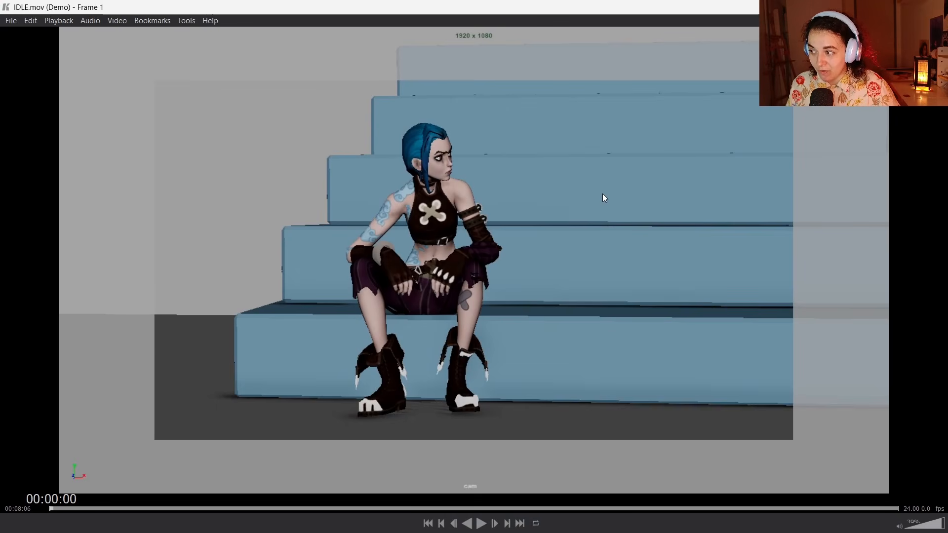
key("space")
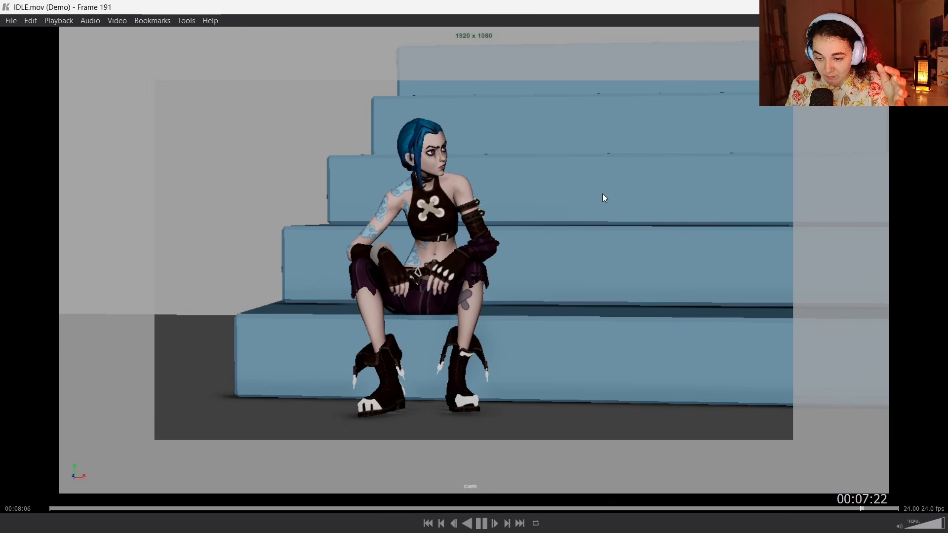
left_click_drag(631, 13, 556, 79)
left_click(731, 77)
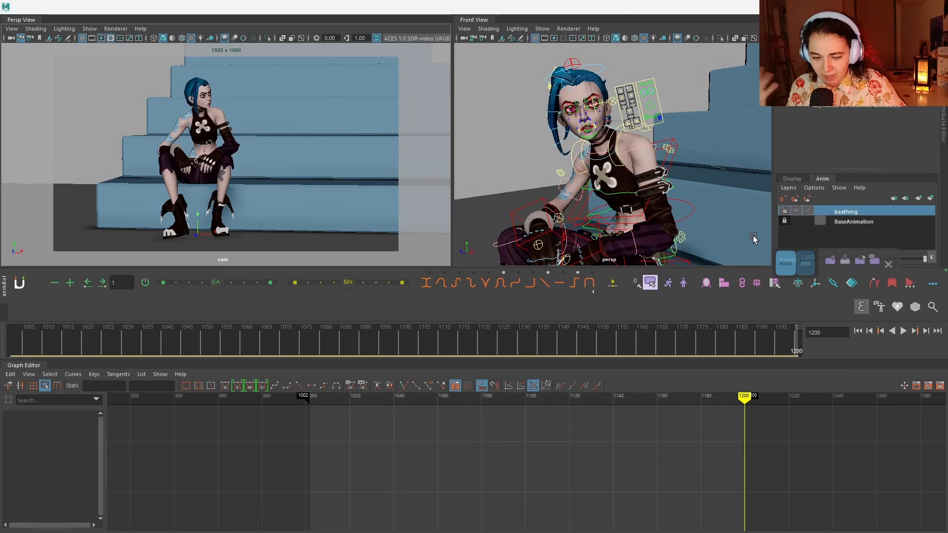
Step: Relocate the floating control picker below the layer list and key the beathing layer's weight at 1 on frame 1086
left_click_drag(850, 277, 783, 312)
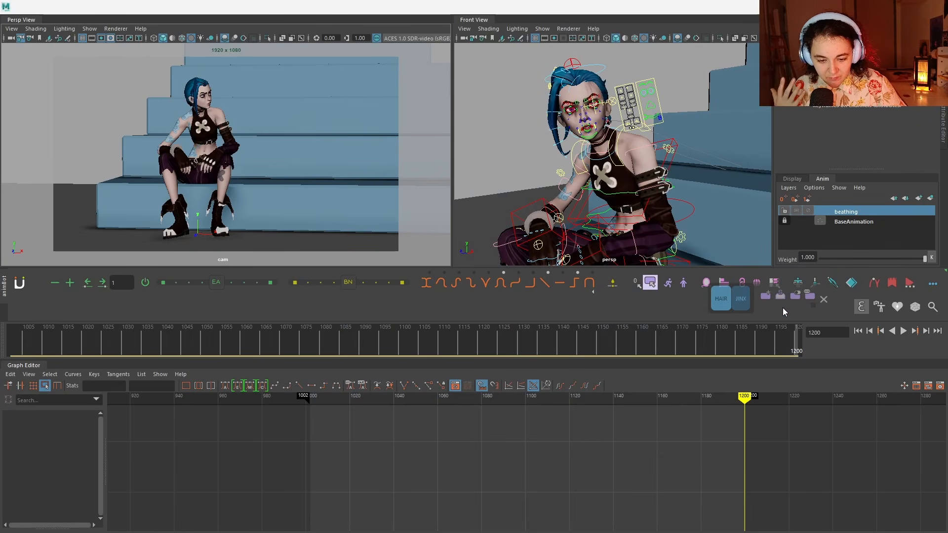
left_click_drag(330, 341, 313, 337)
left_click_drag(238, 319, 341, 328)
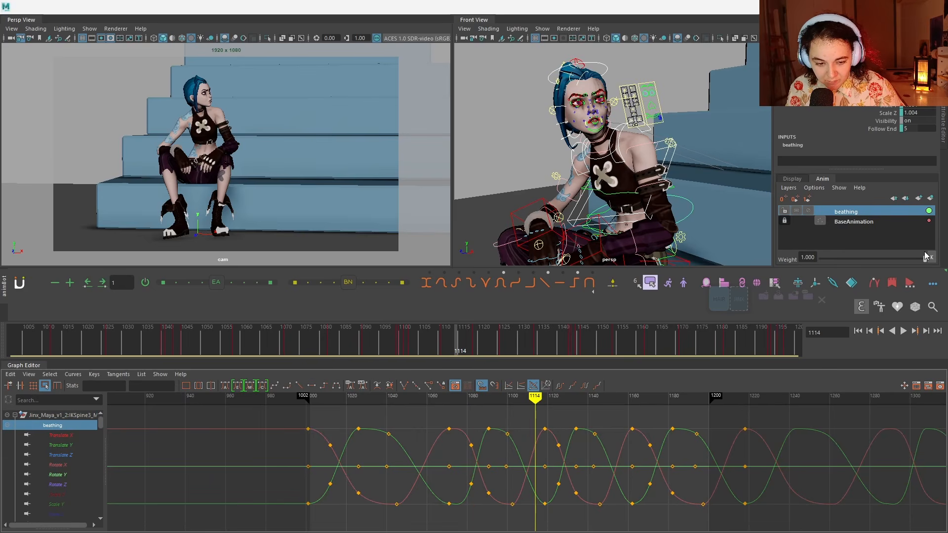
left_click(63, 428)
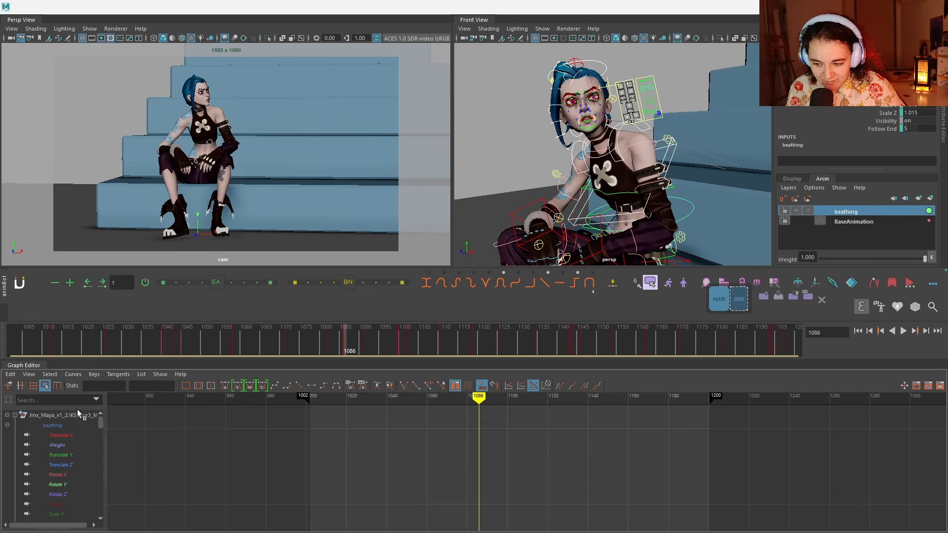
left_click(60, 426)
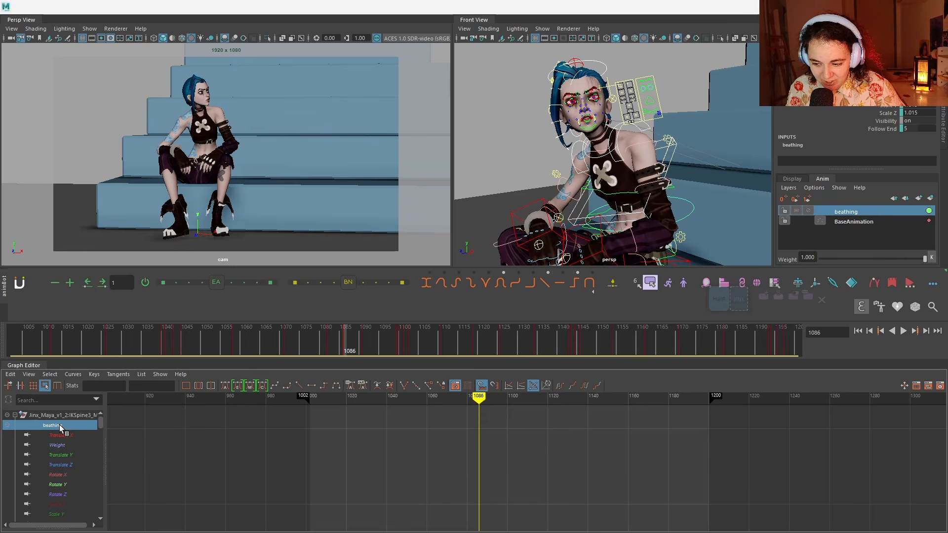
Step: Key the beathing layer's weight at frame 1109 and set that key's value to 0 on the Weight curve
left_click(524, 395)
left_click_drag(920, 258, 888, 256)
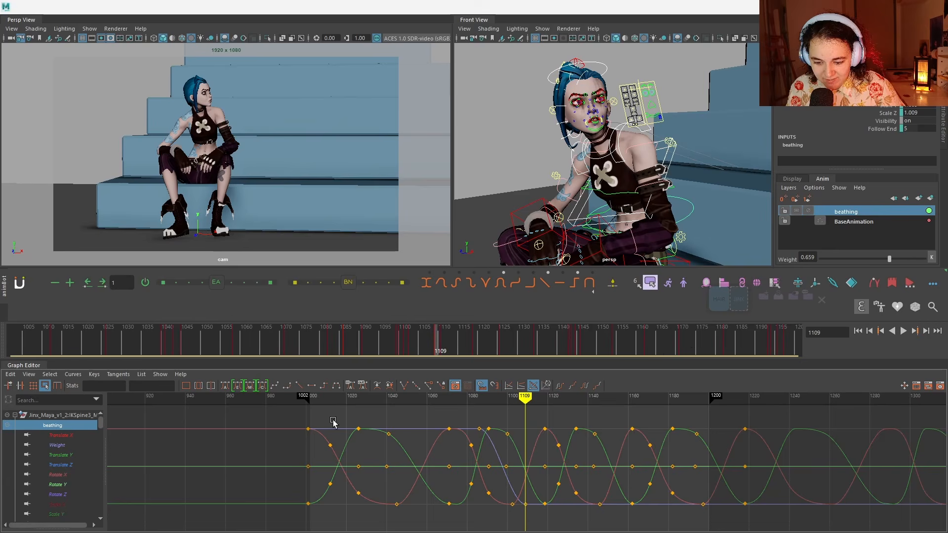
left_click(58, 445)
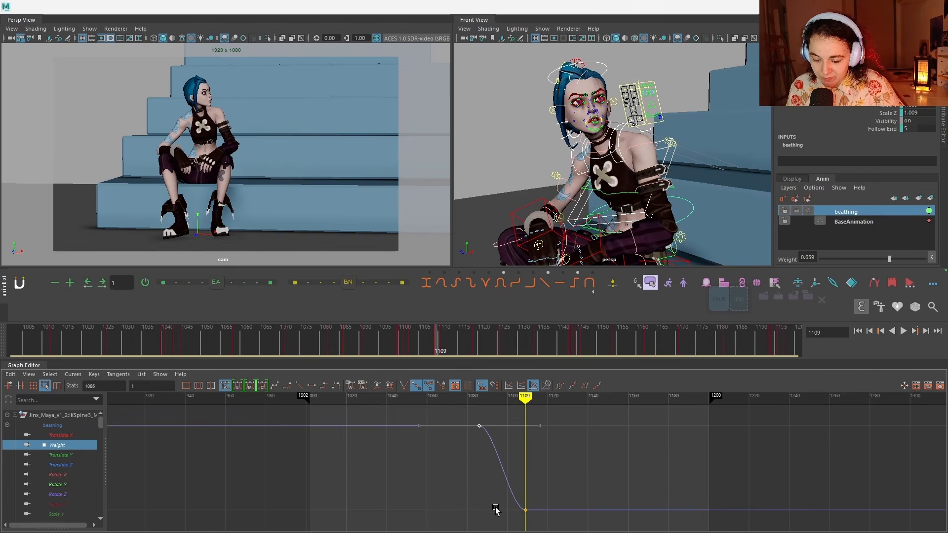
left_click_drag(469, 417, 542, 512)
left_click(562, 492)
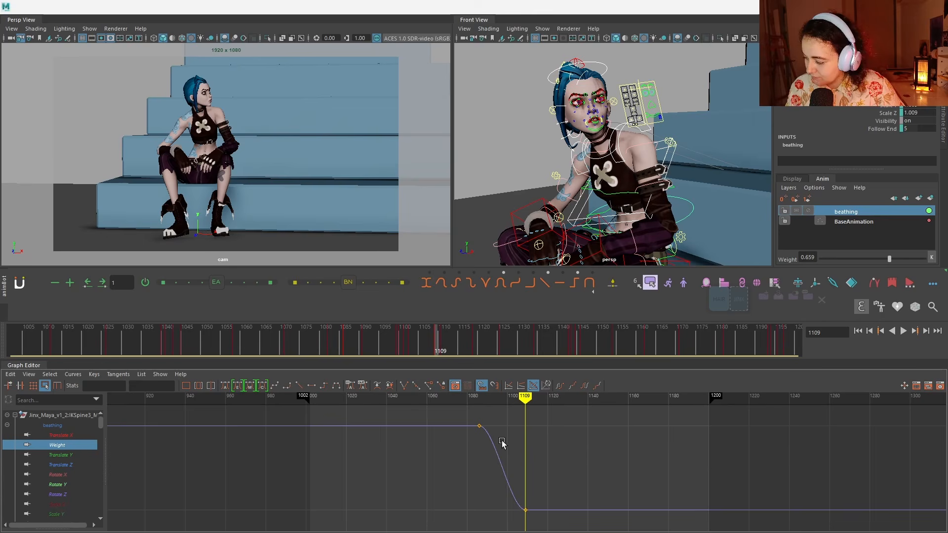
key("w")
left_click_drag(495, 486, 545, 527)
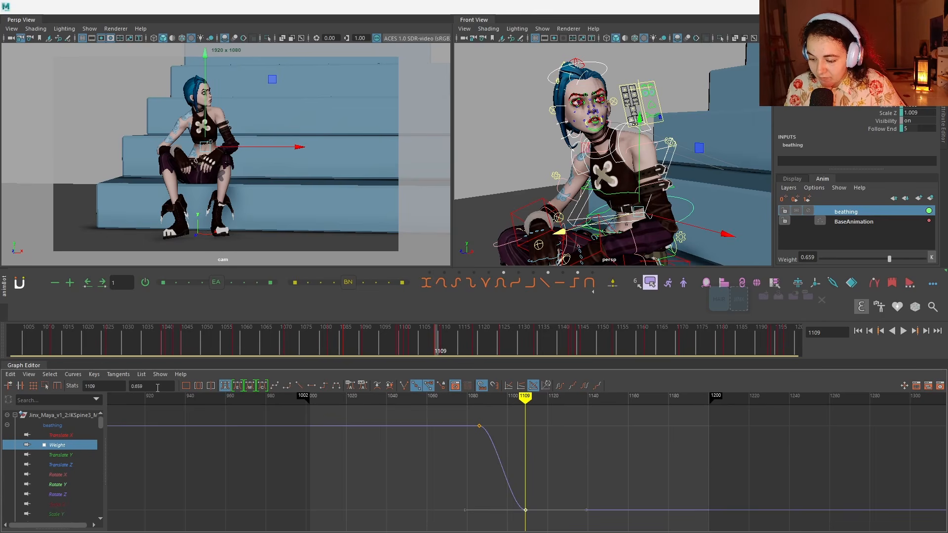
key("Return")
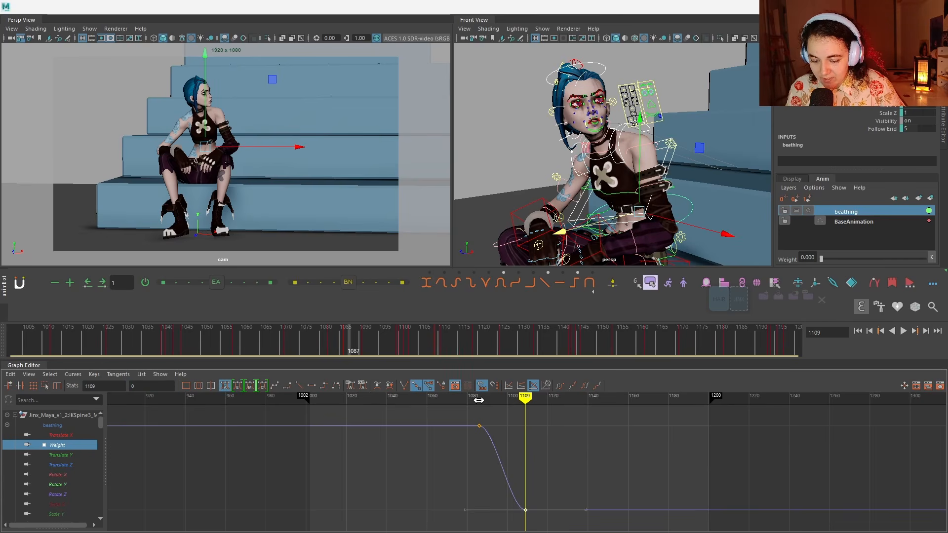
Step: Shift both weight keys earlier so the fade-out runs from about frame 1070 to 1093, and scrub through it
mouse_move(479, 401)
left_mouse_down()
mouse_move(477, 414)
mouse_move(572, 492)
mouse_move(563, 464)
left_mouse_up()
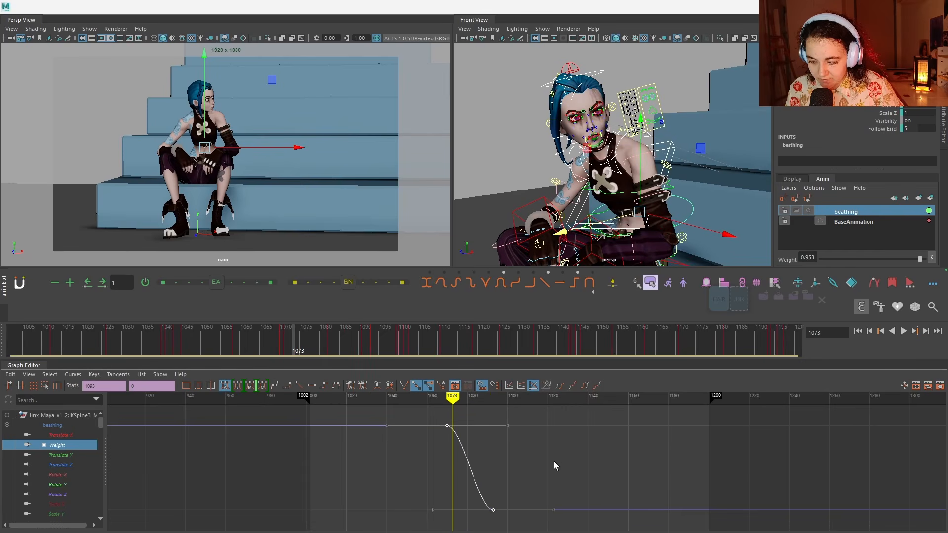
left_click(478, 426)
left_click_drag(447, 396, 487, 396)
Step: Move the beathing layer's zero-weight key earlier to frame 1085 and scrub back to about frame 1072
scroll(47, 490, "down", 5)
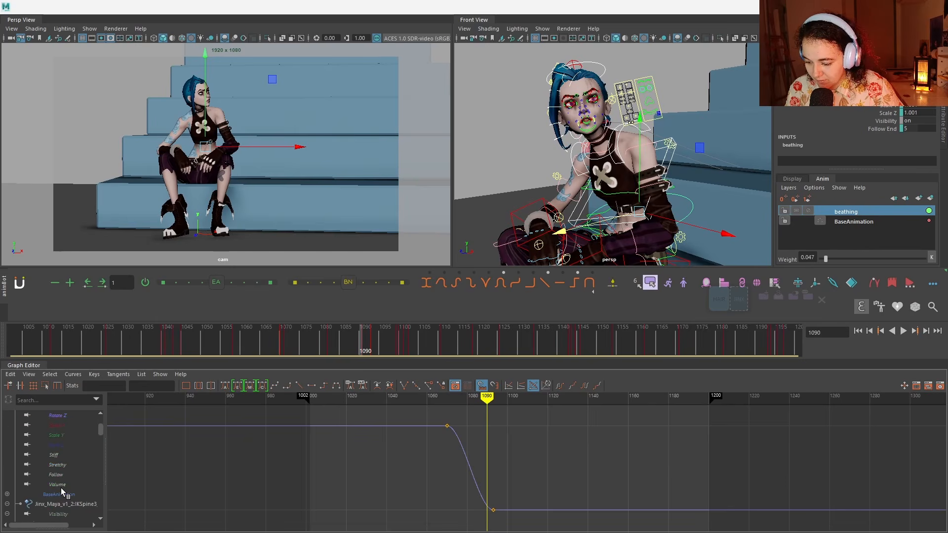
scroll(64, 487, "up", 3)
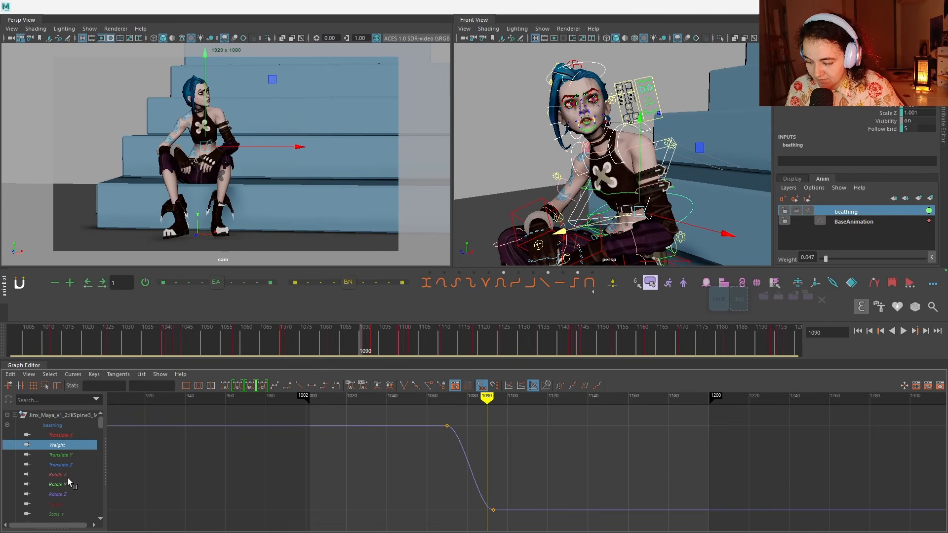
left_click(63, 426)
left_click(58, 446)
scroll(83, 469, "down", 3)
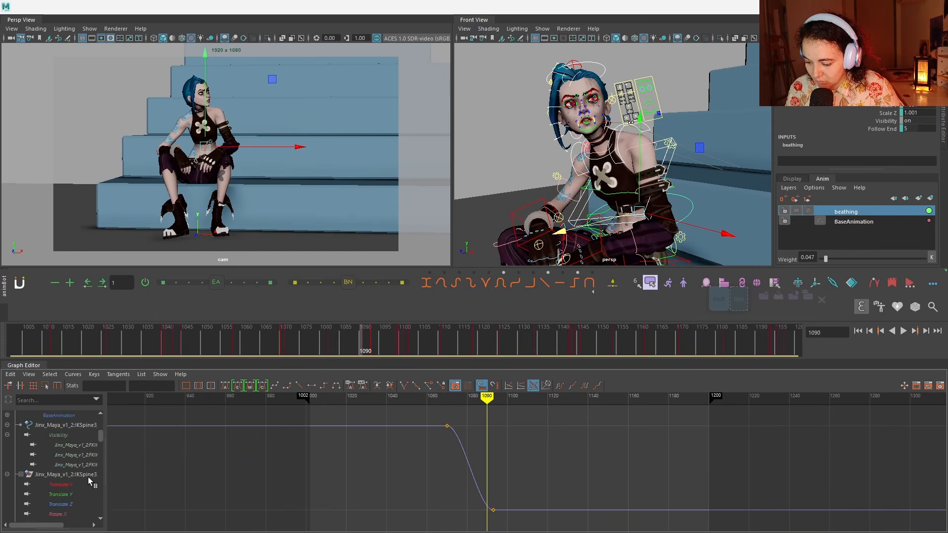
scroll(90, 481, "down", 3)
left_click_drag(477, 496, 518, 522)
left_click(451, 399)
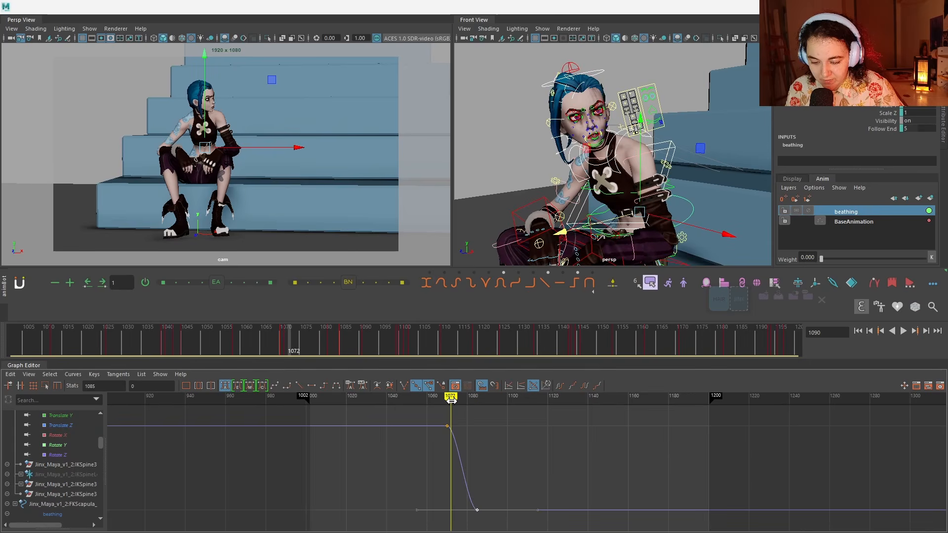
Step: Key the beathing layer's weight back to 1 at frame 1118 and add another weight key at frame 1109
mouse_move(455, 401)
left_mouse_down()
mouse_move(629, 402)
mouse_move(609, 420)
mouse_move(544, 420)
left_mouse_up()
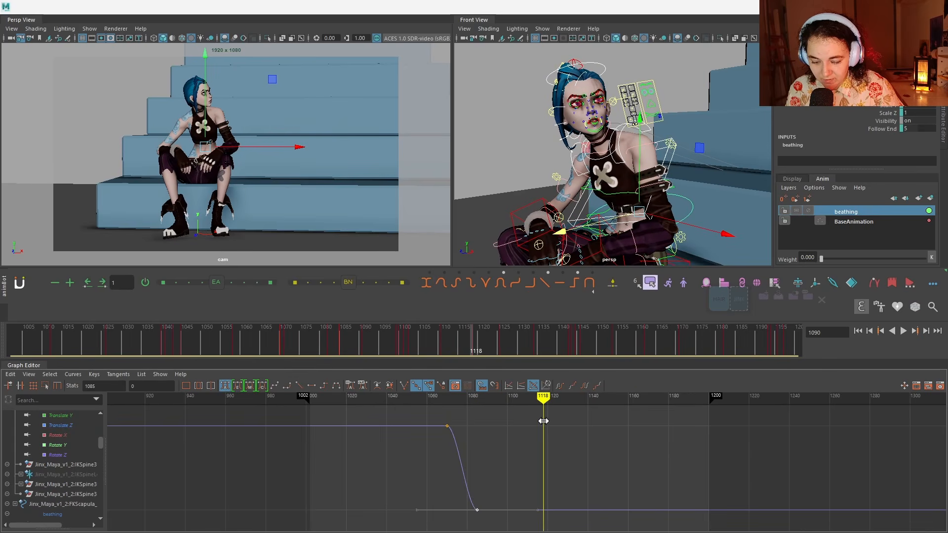
left_click_drag(822, 258, 931, 267)
left_click_drag(449, 397, 524, 398)
right_click(534, 419)
left_click(543, 424)
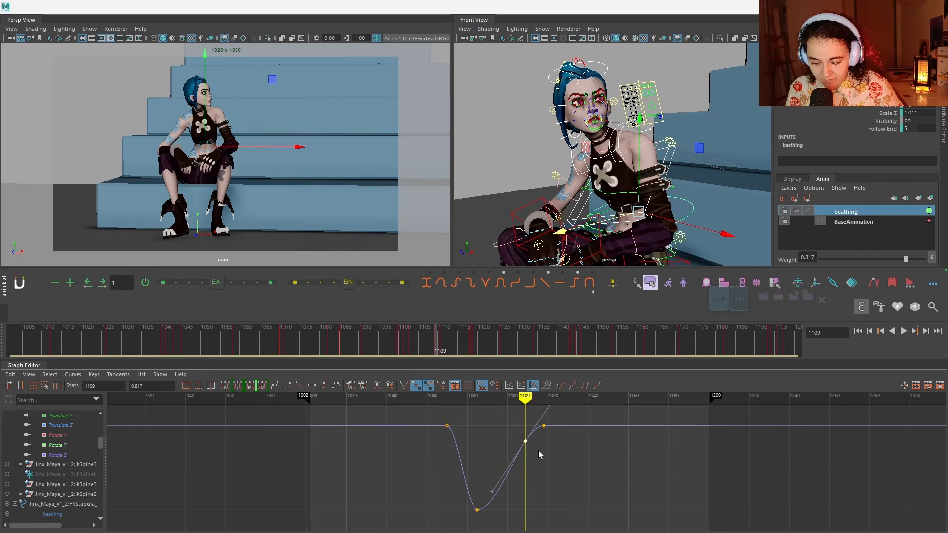
Step: Lower the weight key at frame 1109 to just above 0 and move the final full-weight key to about frame 1131
middle_click_drag(539, 454, 544, 515, "shift")
left_click_drag(549, 524, 436, 472)
mouse_move(526, 398)
left_mouse_down()
mouse_move(514, 415)
mouse_move(554, 415)
left_mouse_up()
left_click(543, 425)
middle_click_drag(582, 440, 609, 440, "shift")
Step: Scrub and play back the animation, review the IDLE.mov playblast, and close the Keyframe MP player to return to Maya
left_click_drag(553, 398, 320, 403)
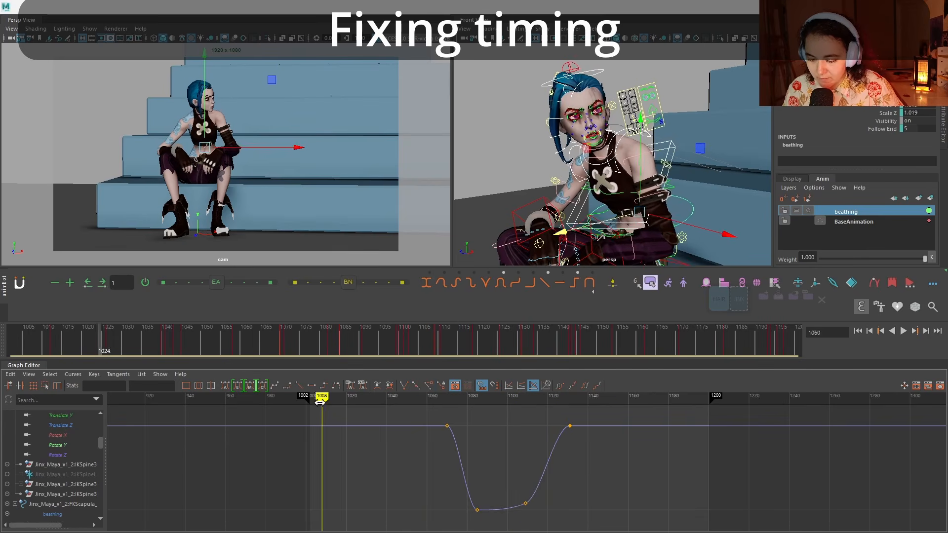
key("alt+v")
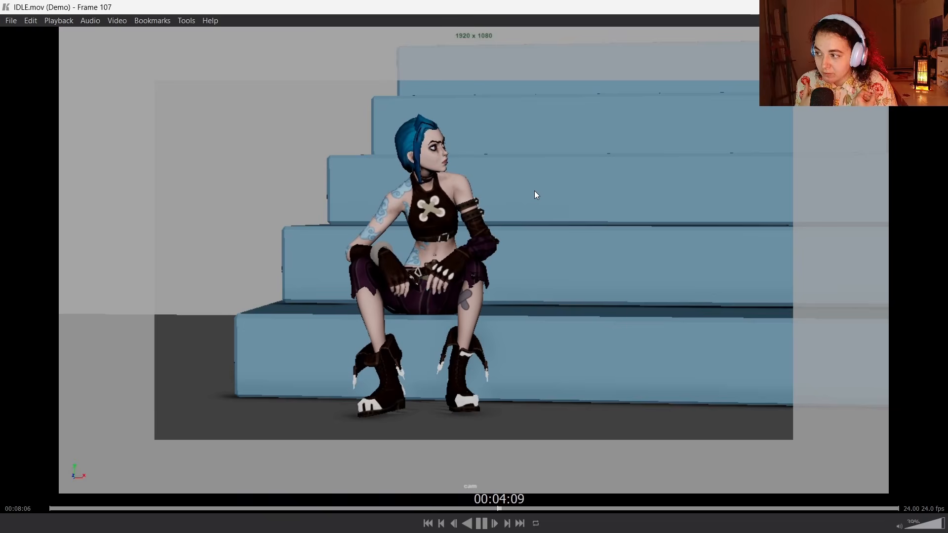
left_click_drag(456, 8, 475, 52)
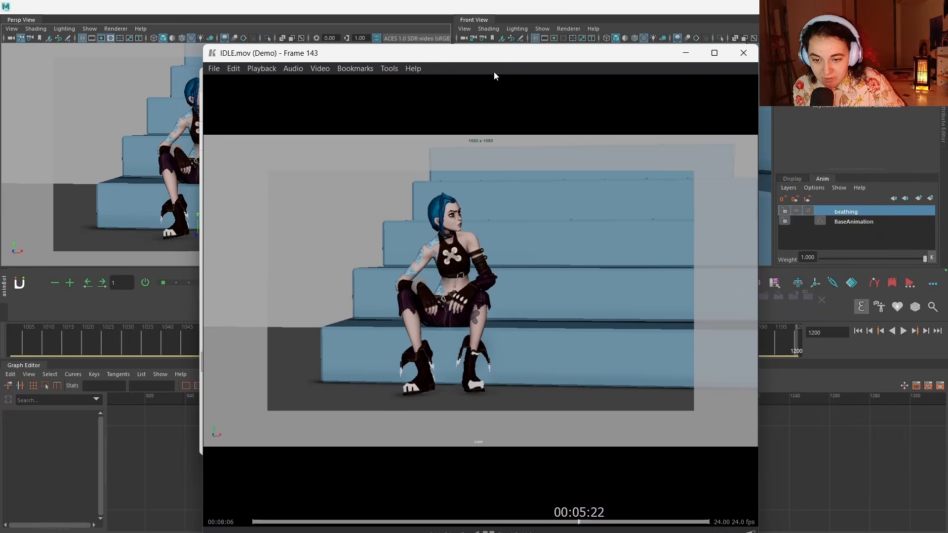
left_click(745, 54)
left_click(695, 17)
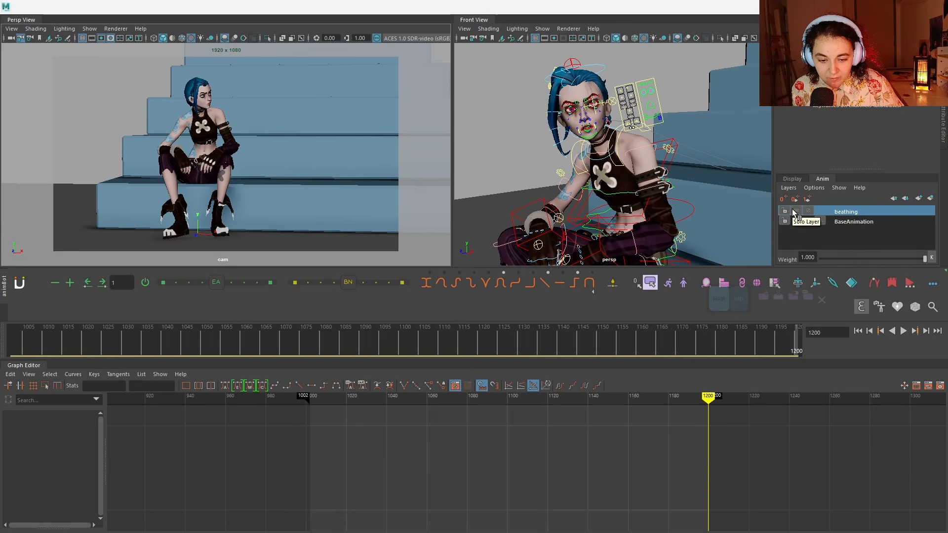
Step: Mute the beathing layer and return to the start of the animation at frame 1002
left_click(808, 210)
left_click_drag(506, 354, 17, 341)
scroll(500, 181, "down", 3)
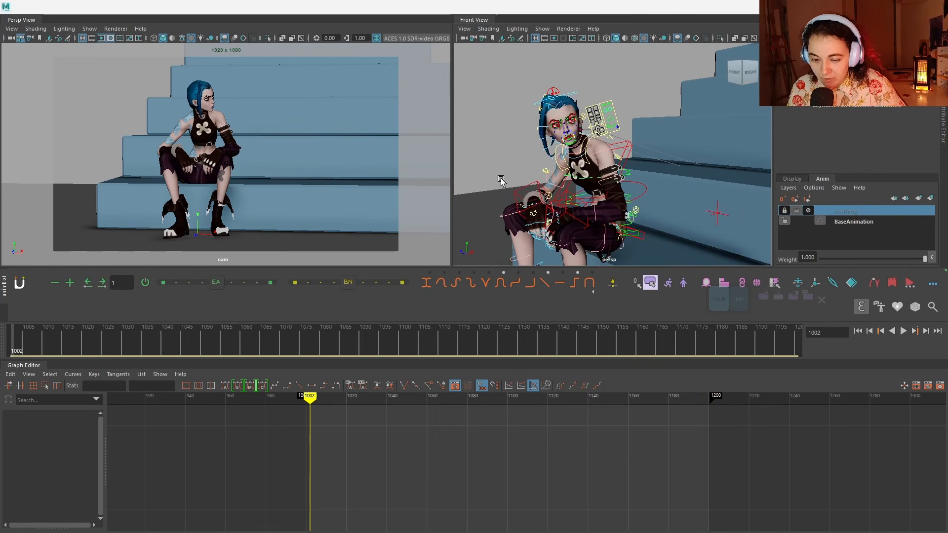